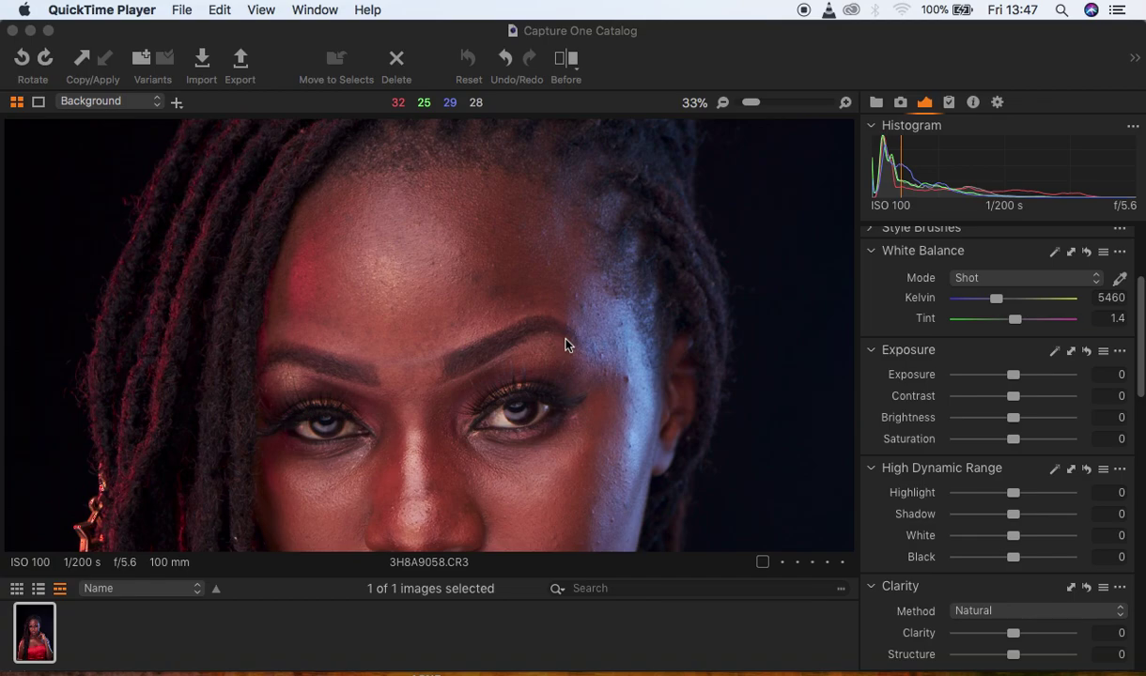
Examine the portrait's skin and lighting at several magnifications, from facial close-ups to the whole image.
{"action": "left_click", "coordinate": [684, 72]}
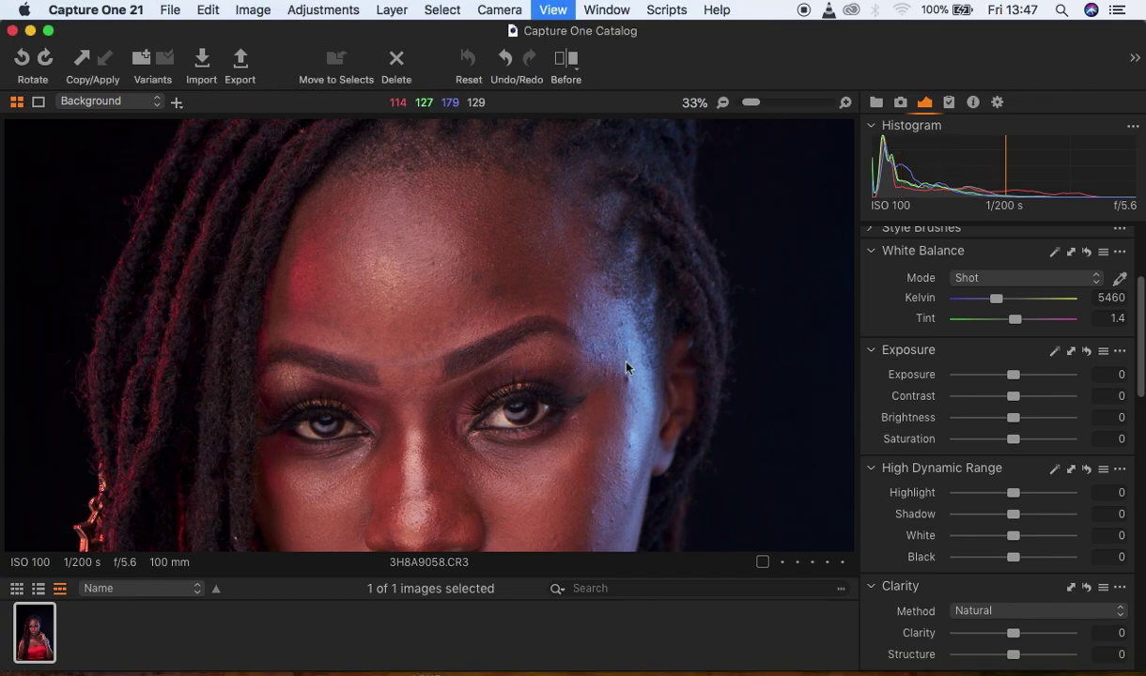
{"action": "key", "text": "super+0"}
{"action": "key", "text": "super+equal"}
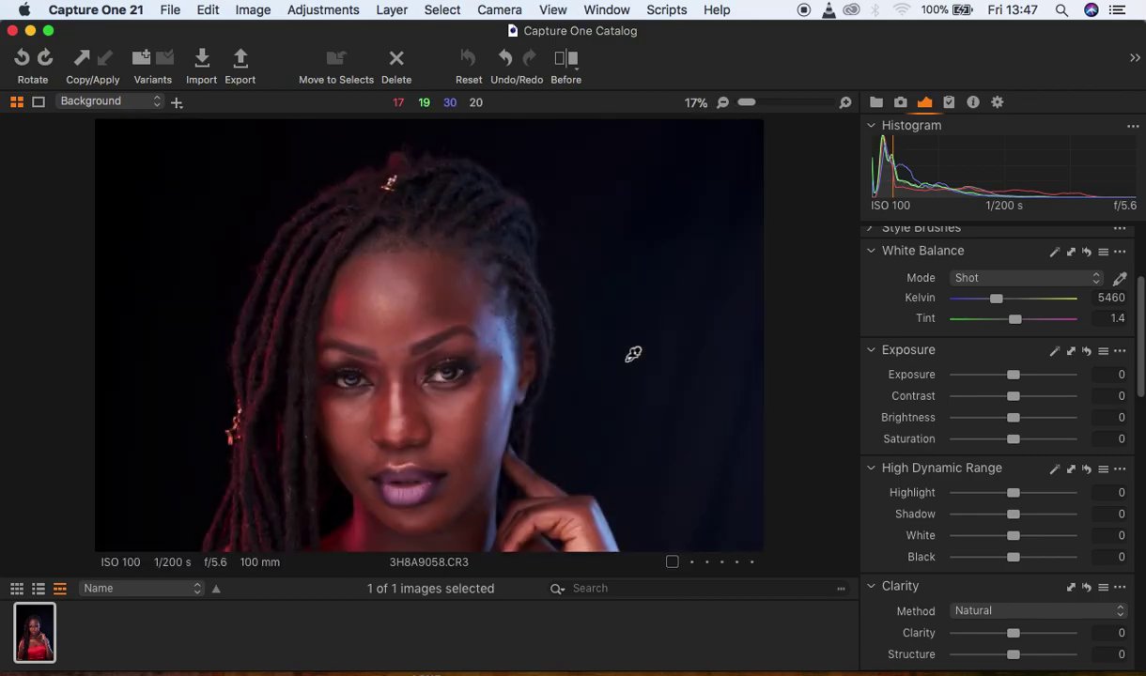
{"action": "key", "text": "super+0"}
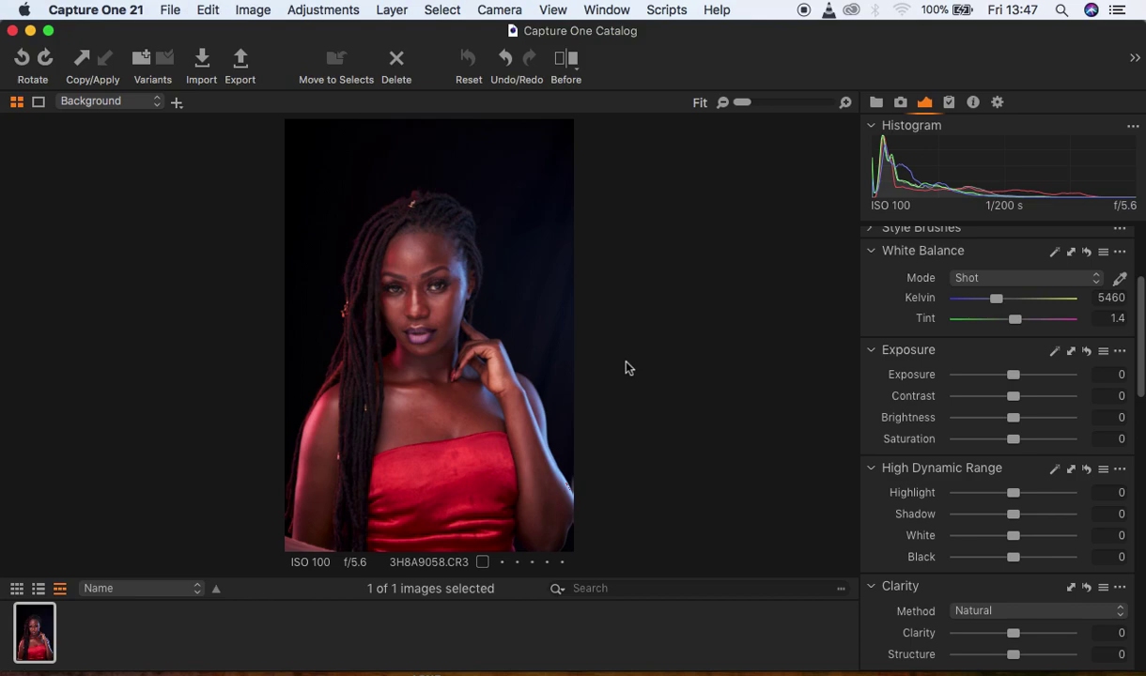
{"action": "key", "text": "super+equal"}
{"action": "key", "text": "super+equal"}
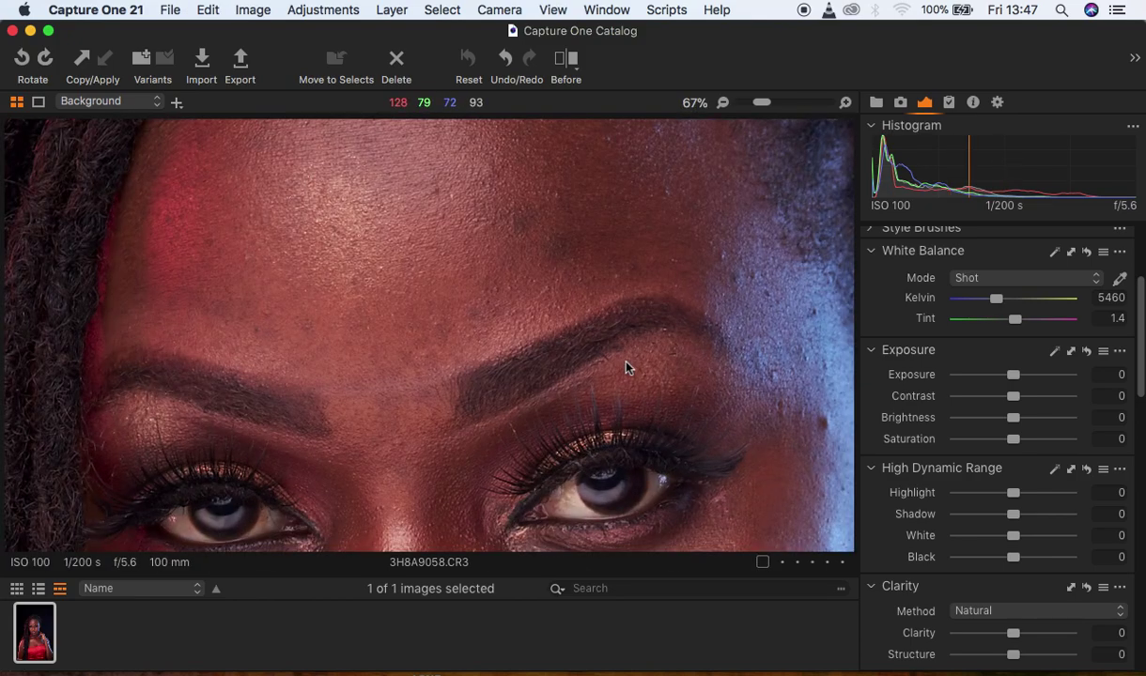
{"action": "key", "text": "super+minus"}
{"action": "key", "text": "super+minus"}
{"action": "key", "text": "super+minus"}
{"action": "key", "text": "super+minus"}
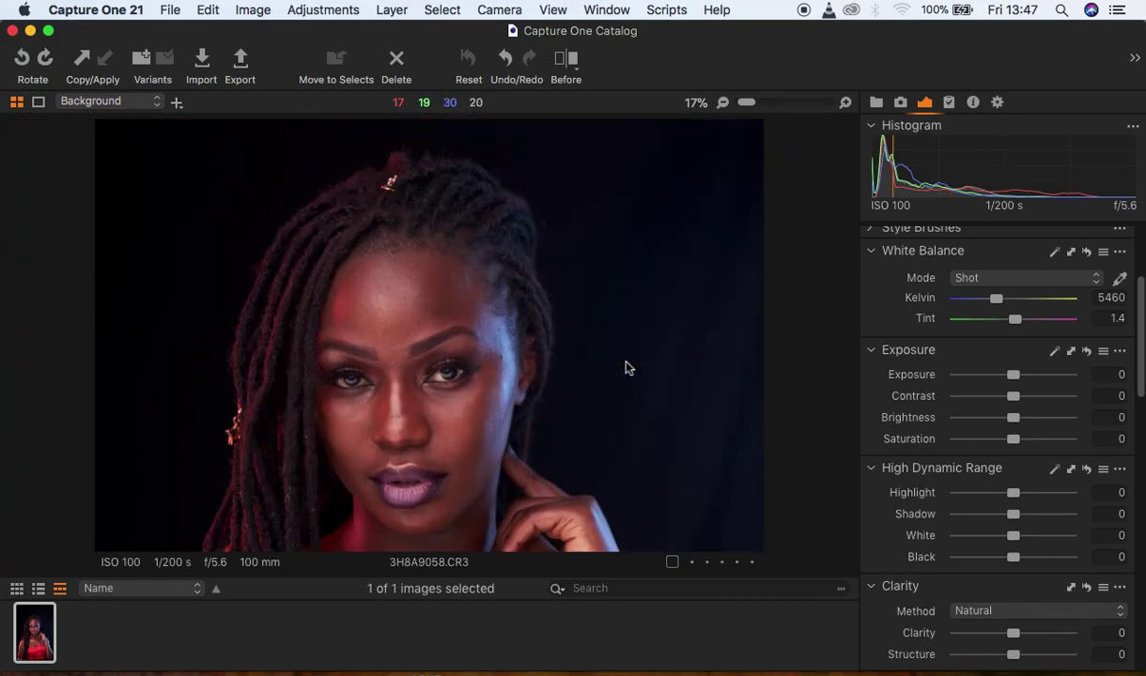
{"action": "key", "text": "super+0"}
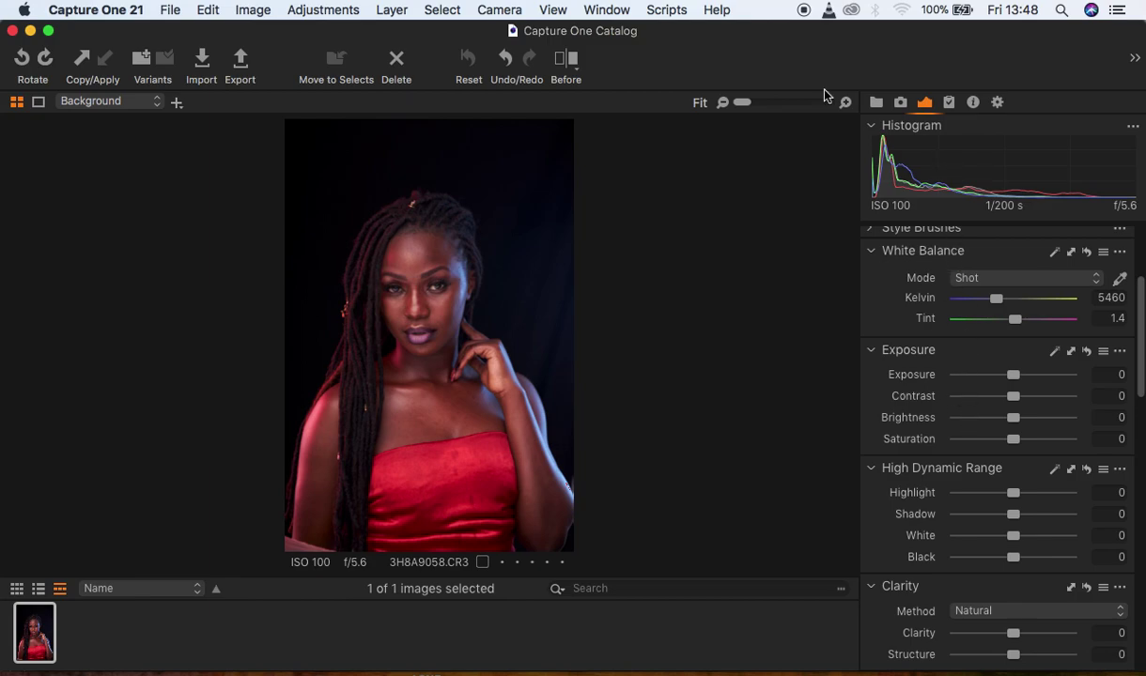
{"action": "left_click", "coordinate": [608, 11]}
{"action": "mouse_move", "coordinate": [714, 31]}
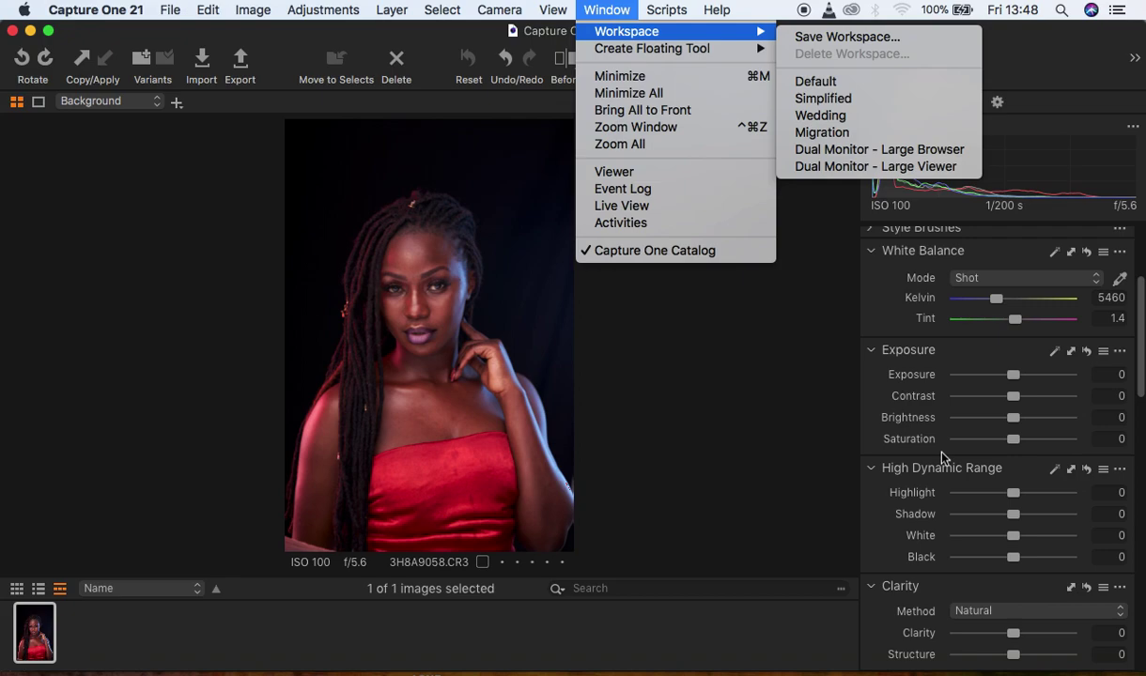
{"action": "left_click", "coordinate": [726, 419]}
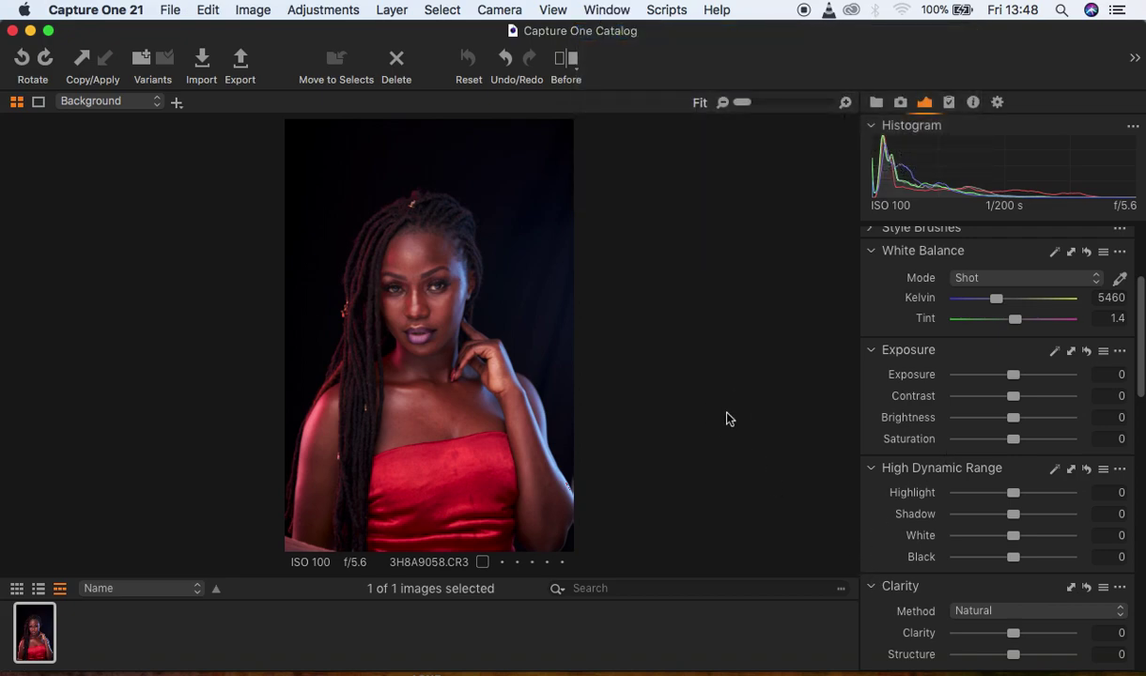
Set the RGB levels' black input point to 6 and white input point to 249.
{"action": "left_click_drag", "start_coordinate": [1140, 351], "coordinate": [1135, 445]}
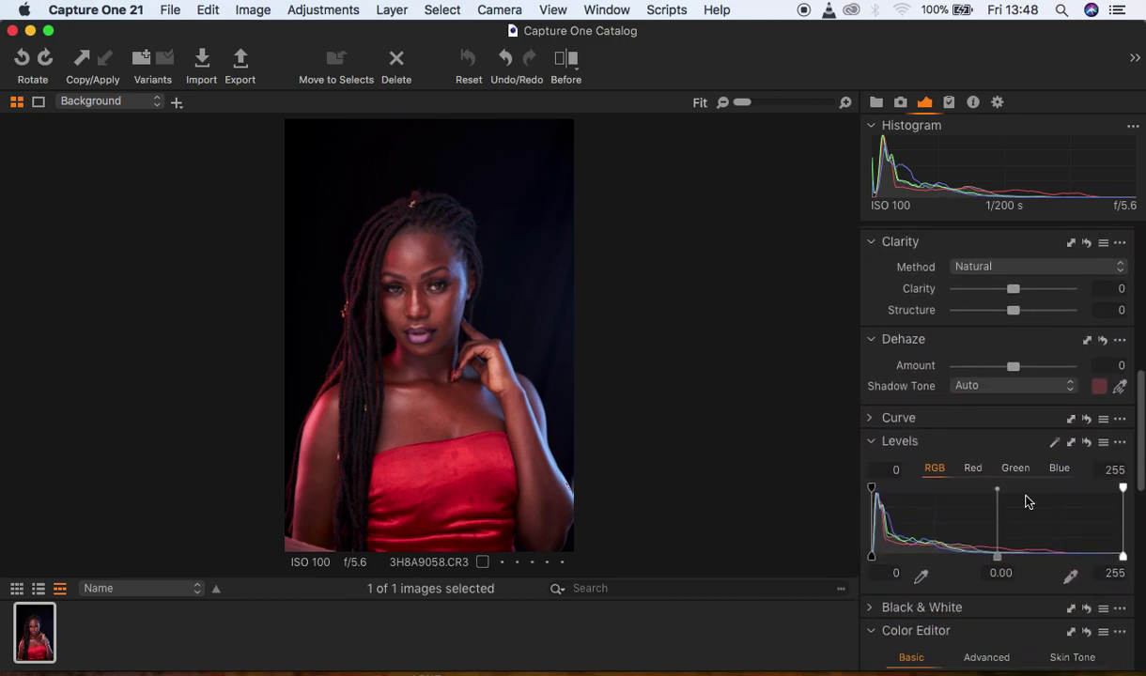
{"action": "left_click_drag", "start_coordinate": [871, 557], "coordinate": [877, 560]}
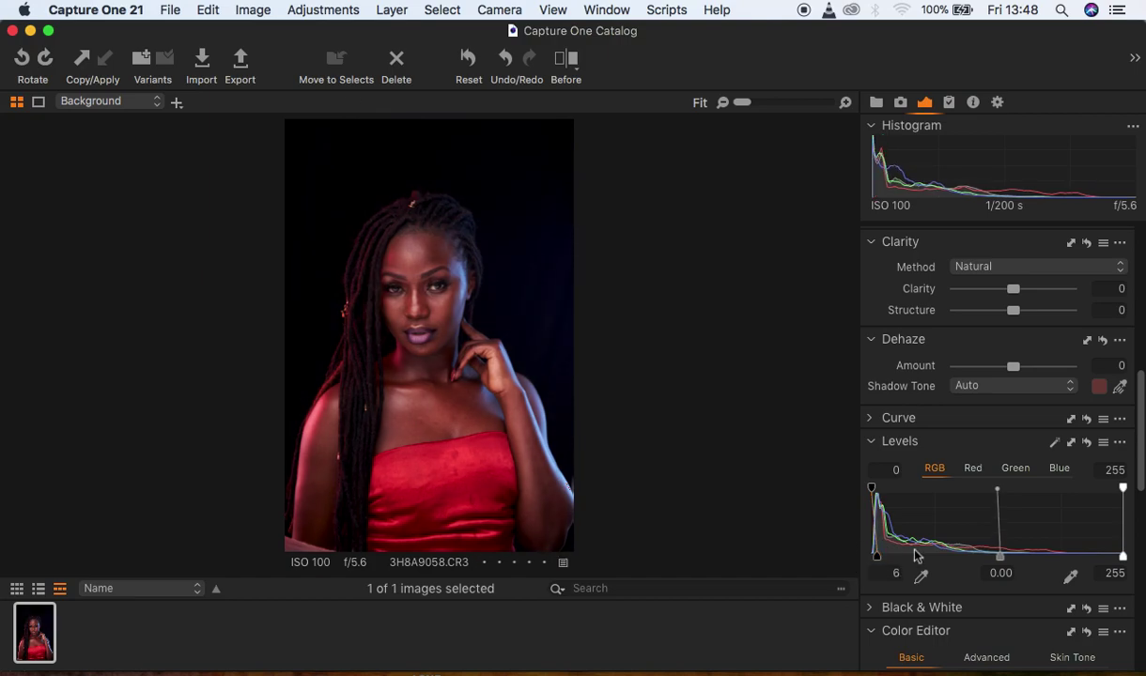
{"action": "left_click_drag", "start_coordinate": [1125, 561], "coordinate": [1116, 561]}
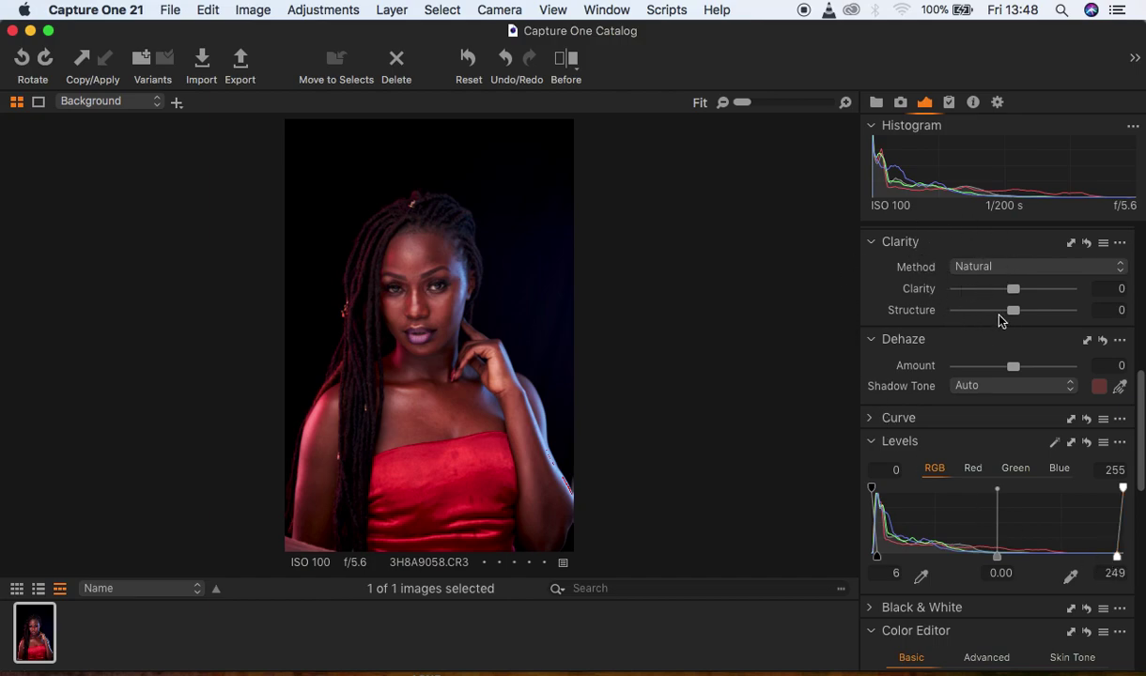
Set the High Dynamic Range values to Highlight -100, Shadow 15, White -62 and Black -16, and check the face up close.
{"action": "left_click_drag", "start_coordinate": [1142, 467], "coordinate": [1140, 345]}
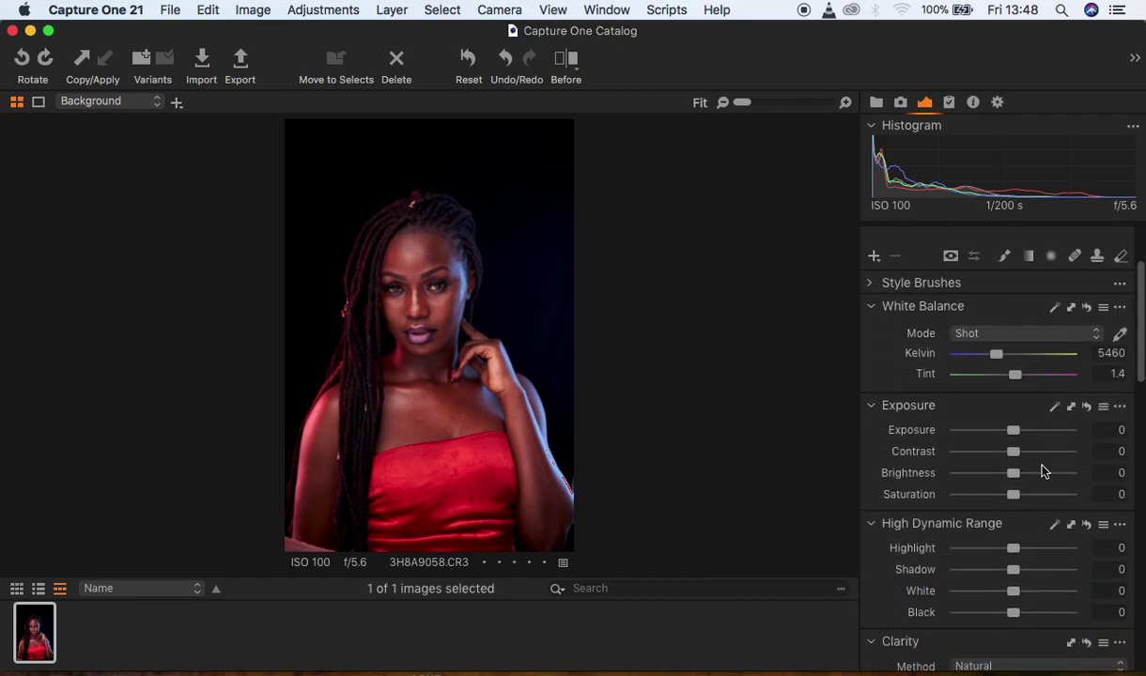
{"action": "left_click_drag", "start_coordinate": [990, 552], "coordinate": [926, 565]}
{"action": "mouse_move", "coordinate": [1012, 591]}
{"action": "left_mouse_down"}
{"action": "mouse_move", "coordinate": [974, 599]}
{"action": "mouse_move", "coordinate": [1004, 613]}
{"action": "mouse_move", "coordinate": [1024, 575]}
{"action": "left_mouse_up"}
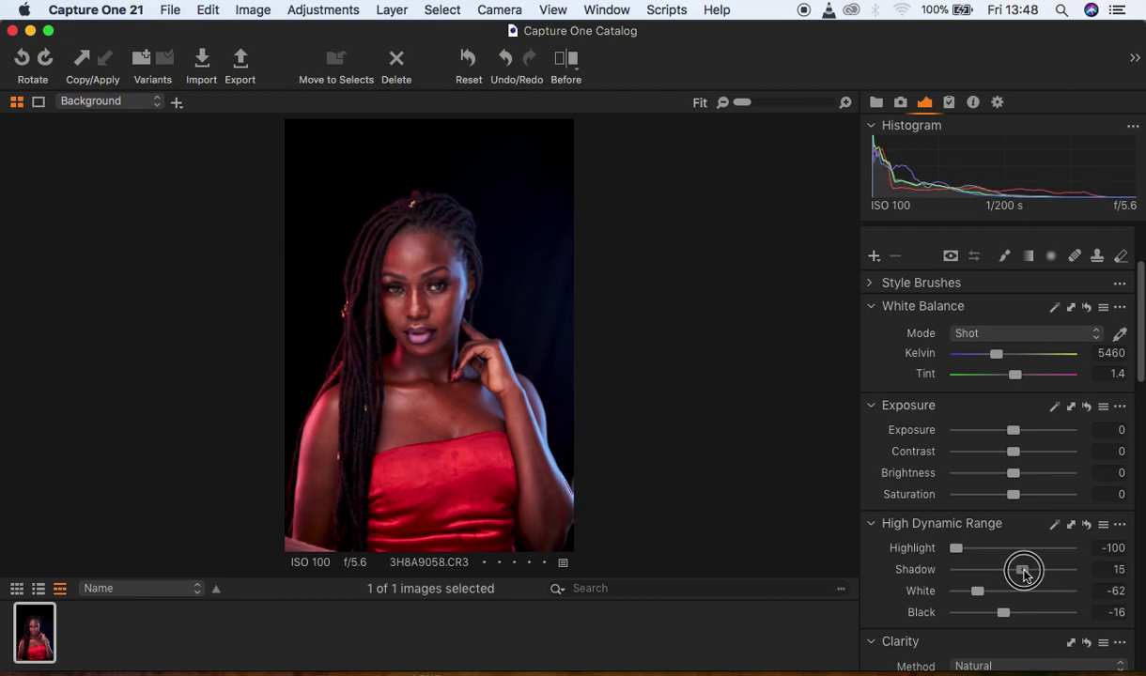
{"action": "left_click_drag", "start_coordinate": [1024, 573], "coordinate": [1023, 574]}
{"action": "key", "text": "super+plus"}
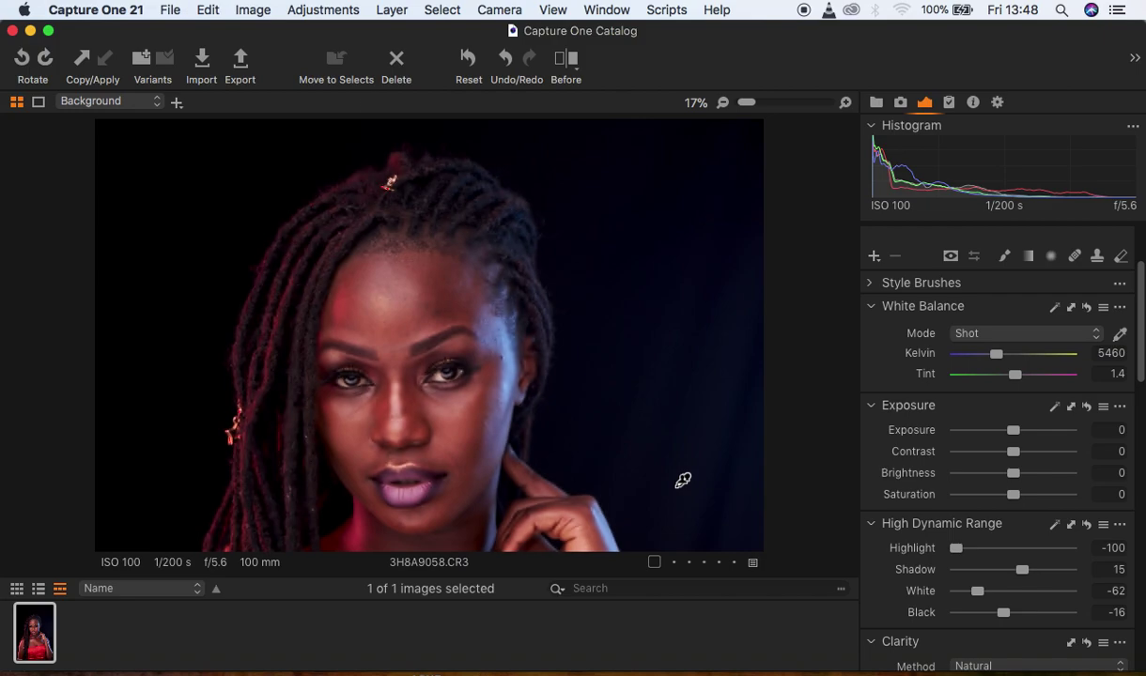
{"action": "key", "text": "super+plus"}
{"action": "key", "text": "super+plus"}
{"action": "key", "text": "super+minus"}
{"action": "key", "text": "super+minus"}
{"action": "key", "text": "super+0"}
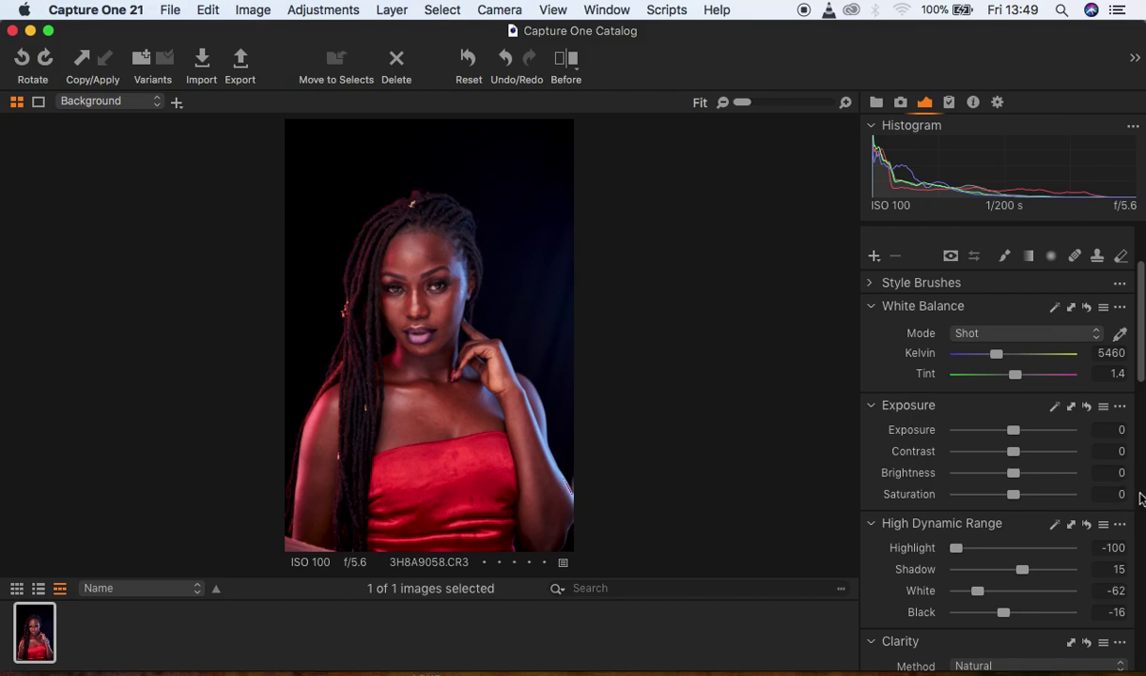
Raise the portrait's Clarity to 4 with the Natural method.
{"action": "left_click_drag", "start_coordinate": [1139, 366], "coordinate": [1139, 426]}
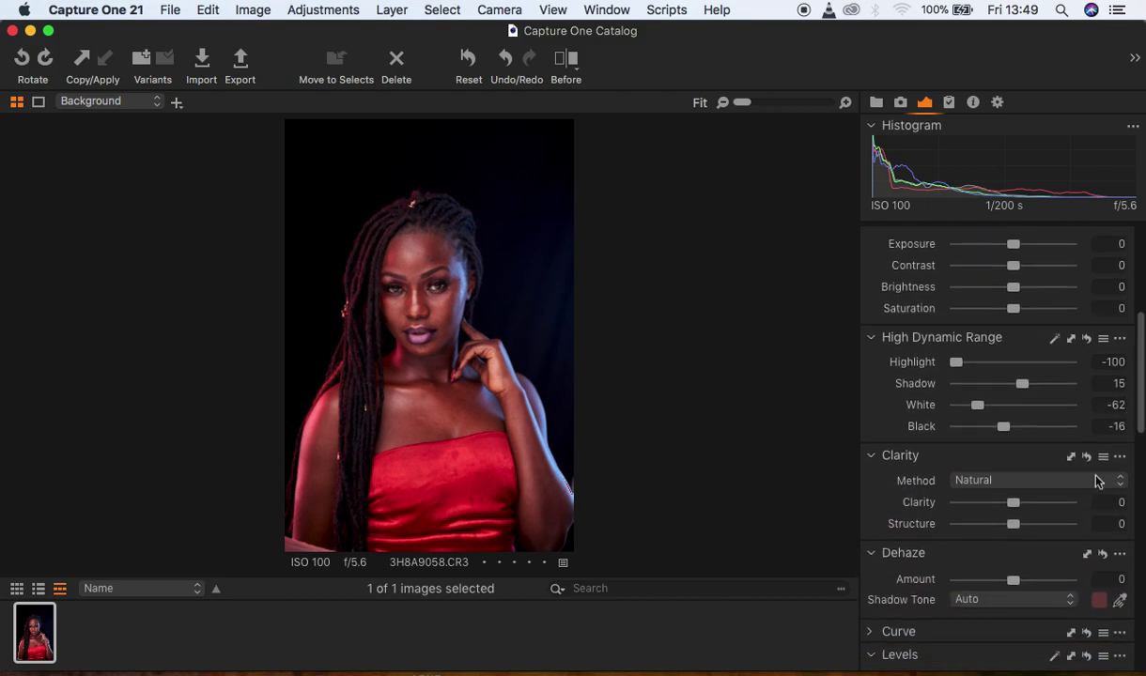
{"action": "left_click_drag", "start_coordinate": [1016, 506], "coordinate": [1018, 508]}
Change the ICC profile in Base Characteristics to the Canon EOS R ProStandard profile and check its effect on the face.
{"action": "scroll", "coordinate": [1116, 397], "scroll_direction": "down", "scroll_amount": 1}
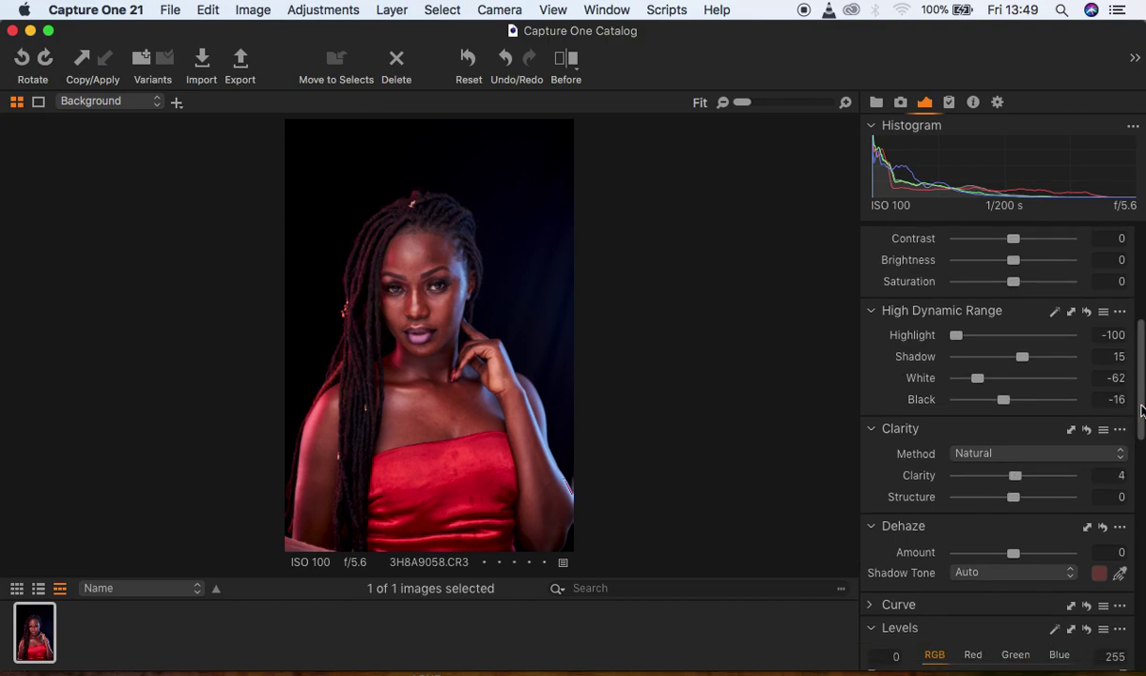
{"action": "left_click_drag", "start_coordinate": [1142, 414], "coordinate": [1140, 644]}
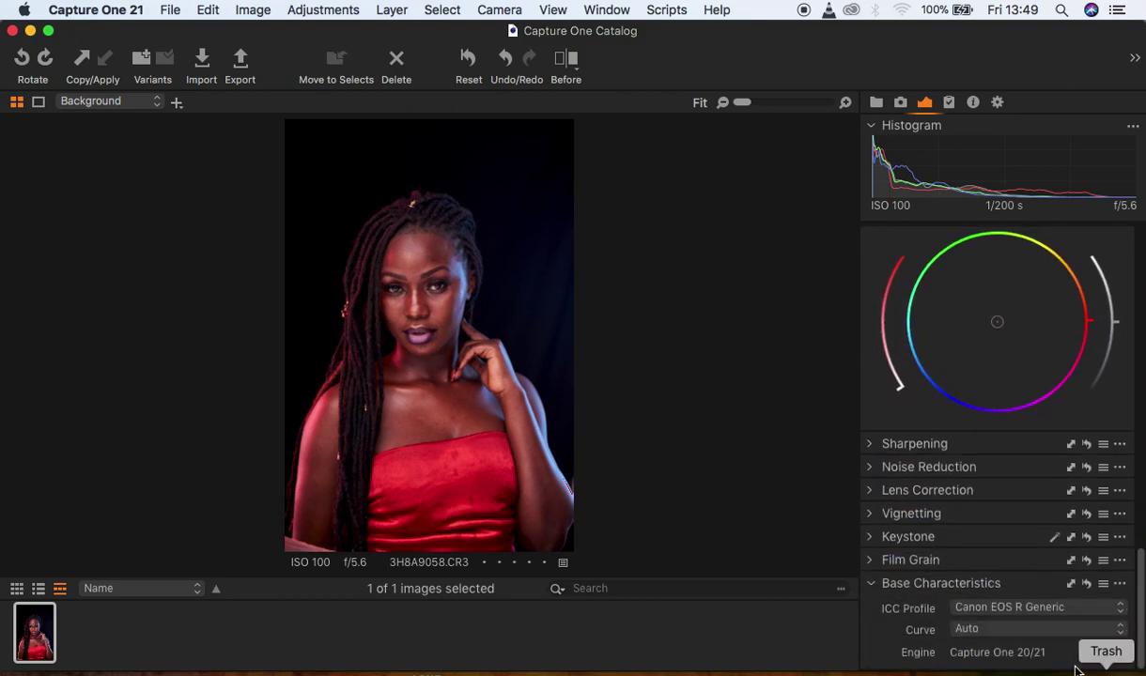
{"action": "left_click", "coordinate": [1024, 616]}
{"action": "left_click", "coordinate": [1022, 622]}
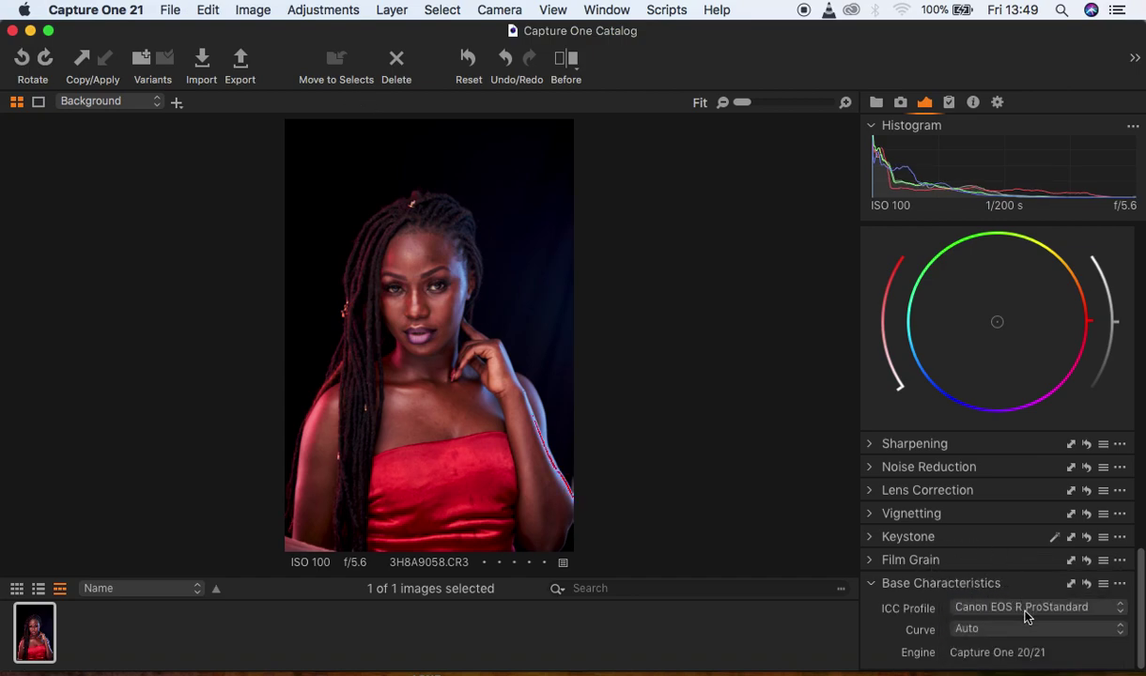
{"action": "left_click", "coordinate": [1027, 616]}
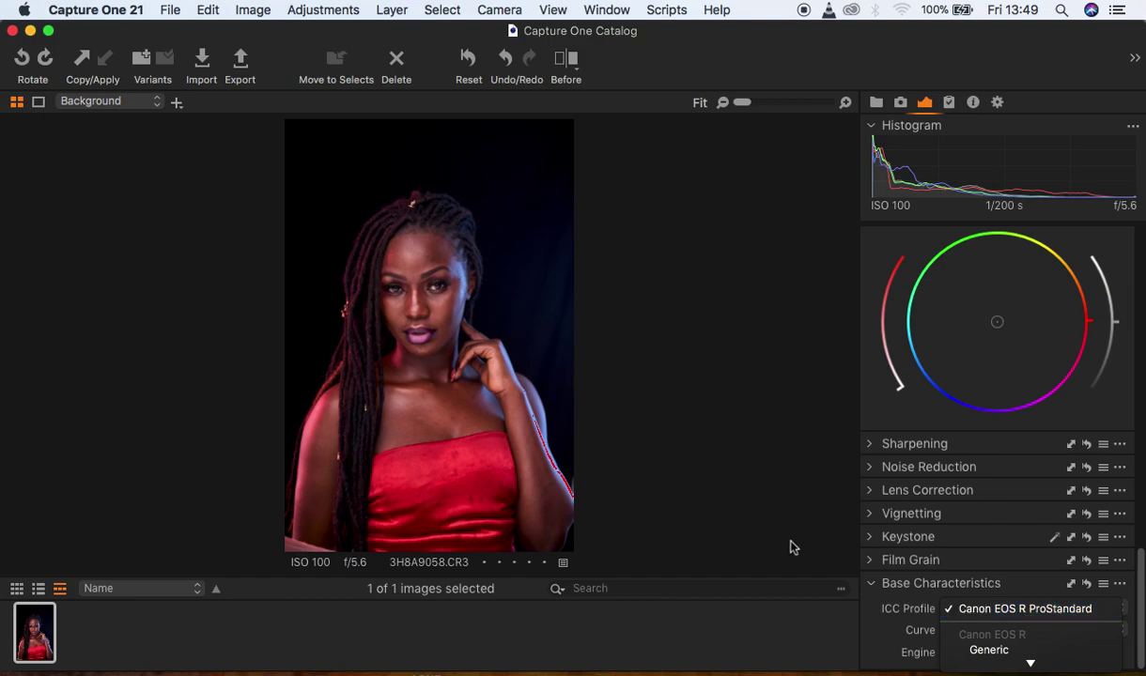
{"action": "key", "text": "Down"}
{"action": "key", "text": "Down"}
{"action": "key", "text": "Down"}
{"action": "key", "text": "Down"}
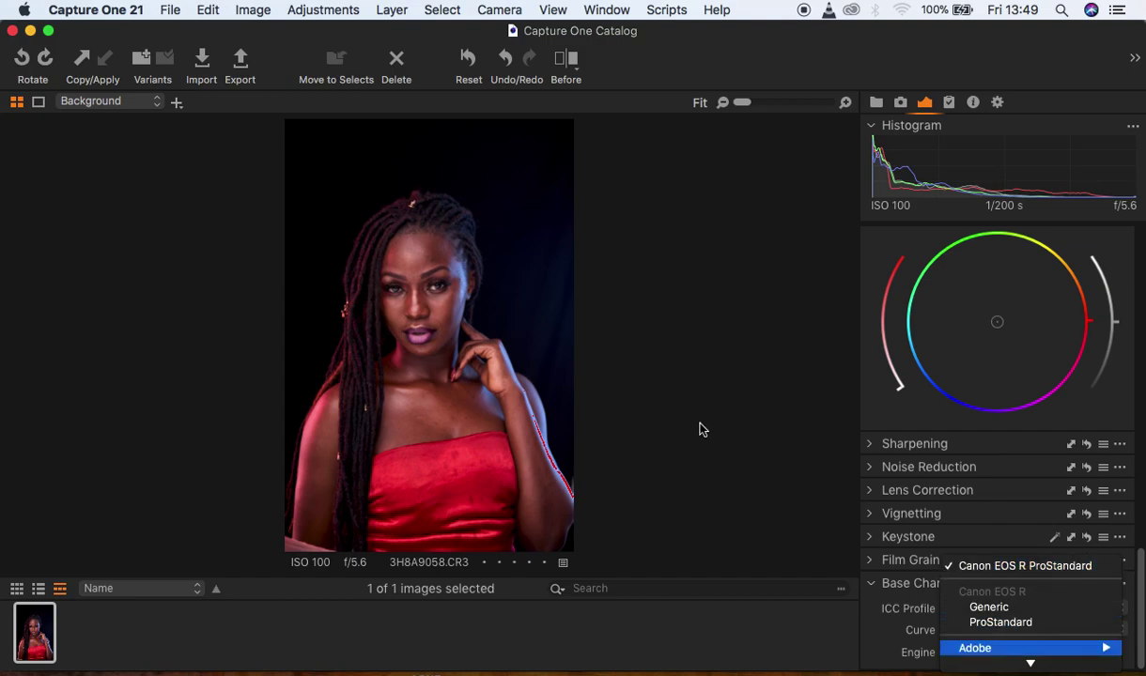
{"action": "left_click", "coordinate": [1015, 622]}
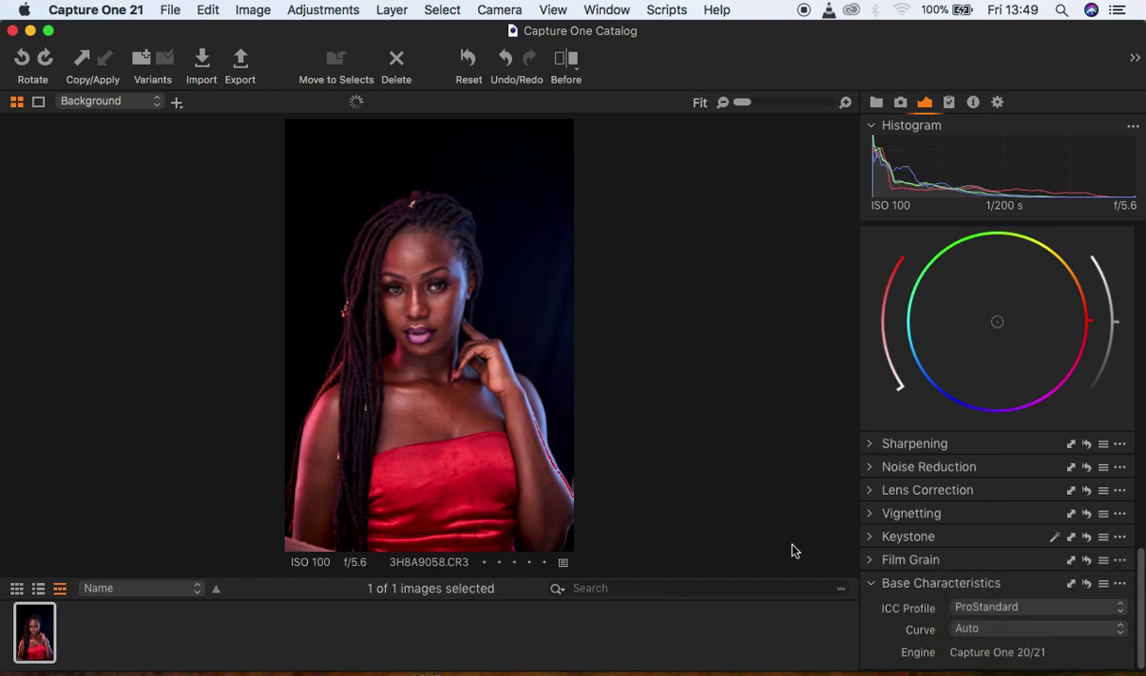
{"action": "key", "text": "super+equal"}
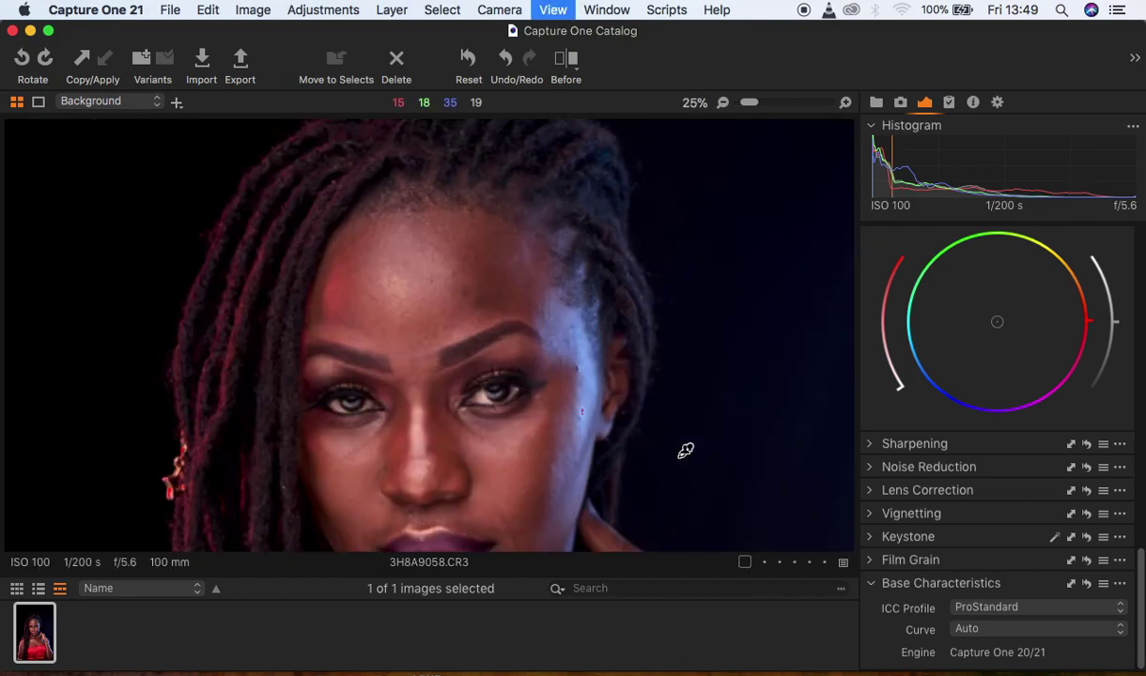
{"action": "key", "text": "super+minus"}
{"action": "key", "text": "super+minus"}
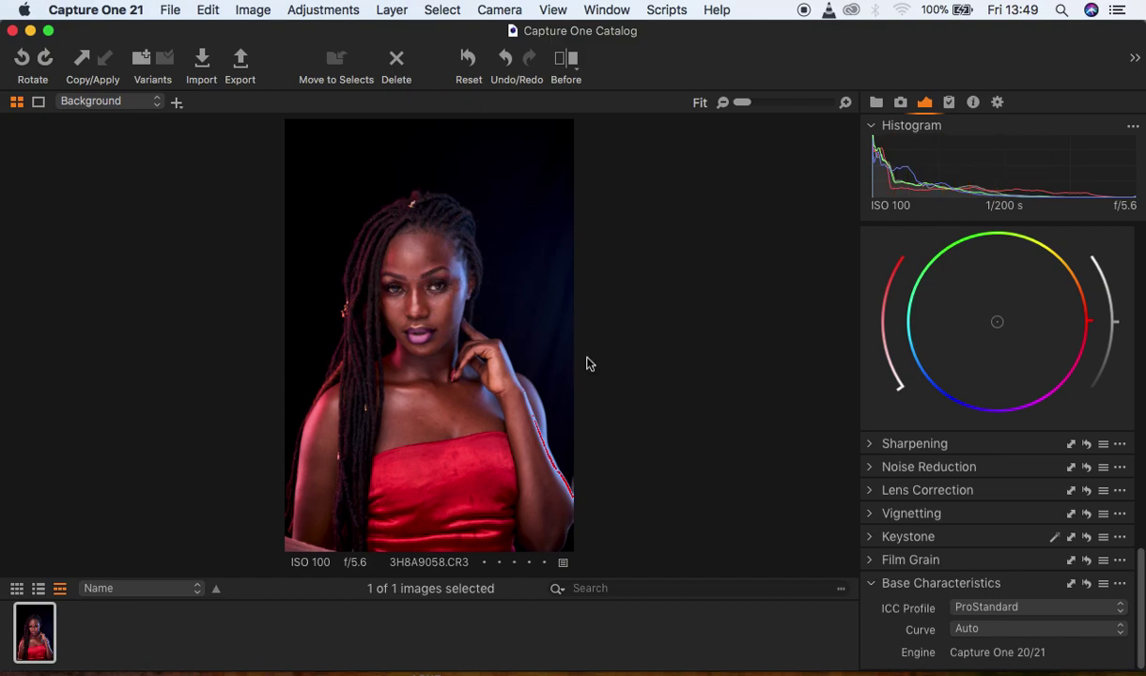
Add a new filled adjustment layer above the background and inspect the face.
{"action": "left_click_drag", "start_coordinate": [1138, 569], "coordinate": [1136, 235]}
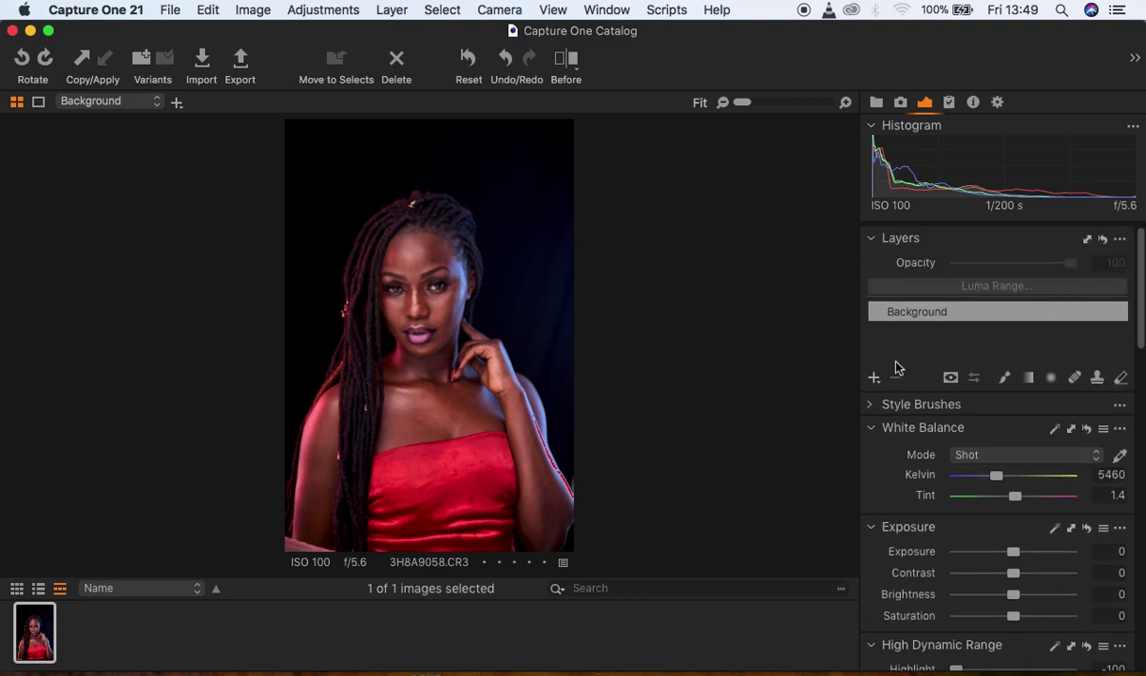
{"action": "left_click", "coordinate": [874, 379]}
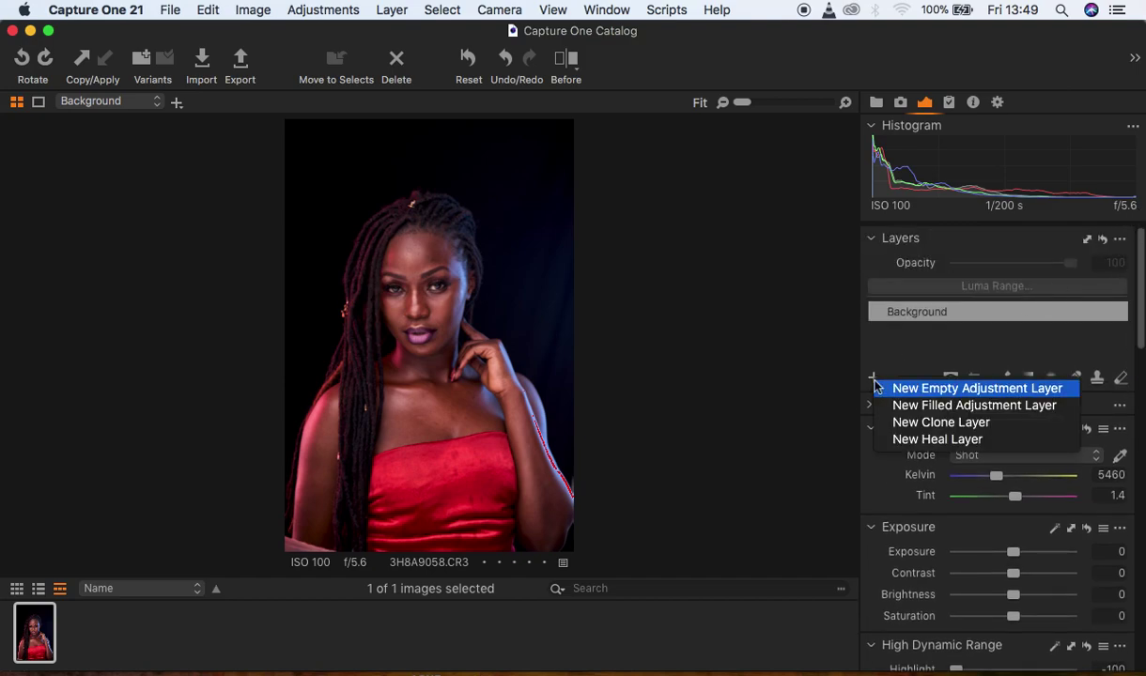
{"action": "left_click", "coordinate": [916, 408]}
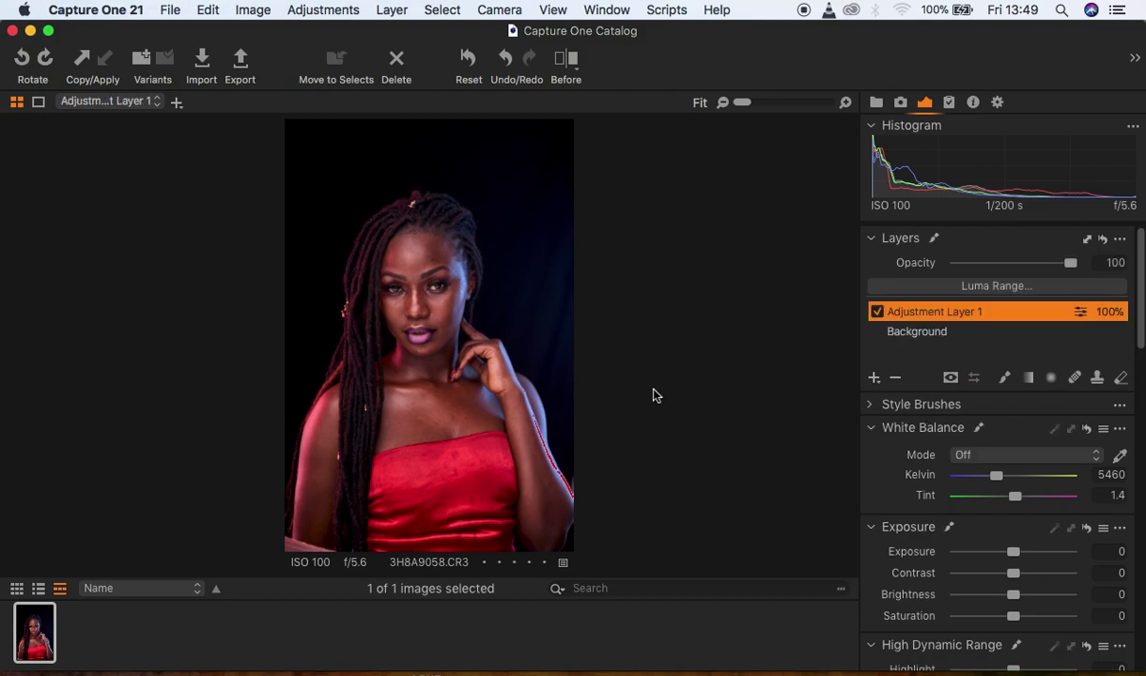
{"action": "scroll", "coordinate": [655, 381], "scroll_direction": "up", "scroll_amount": 5}
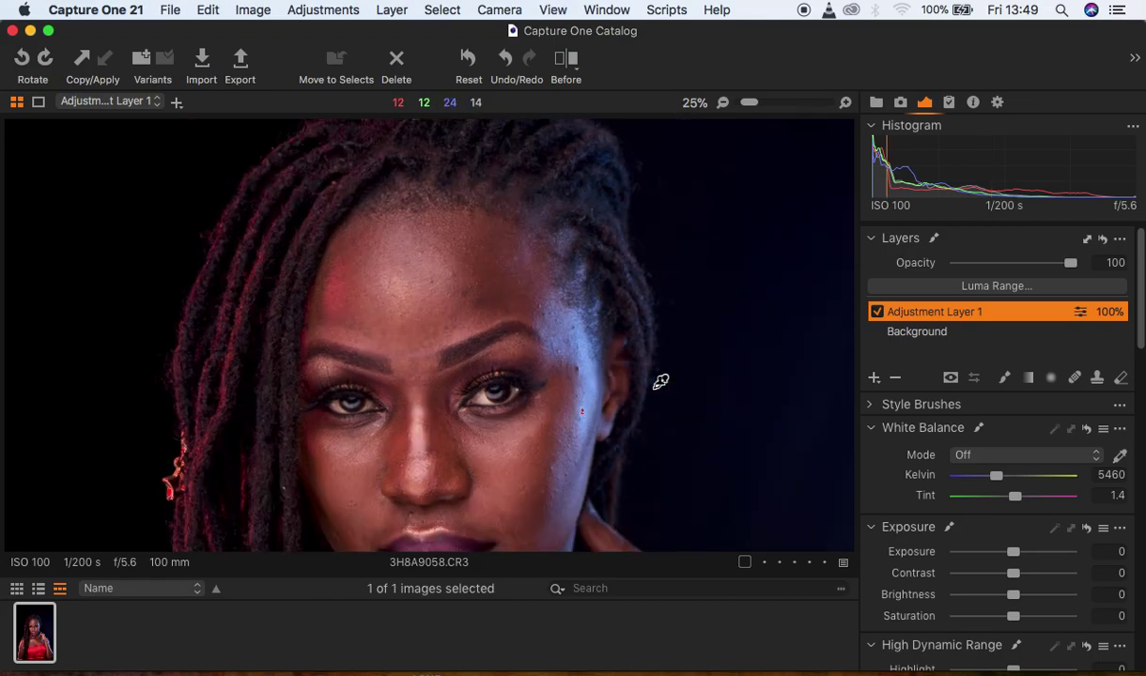
{"action": "scroll", "coordinate": [593, 324], "scroll_direction": "down", "scroll_amount": 3}
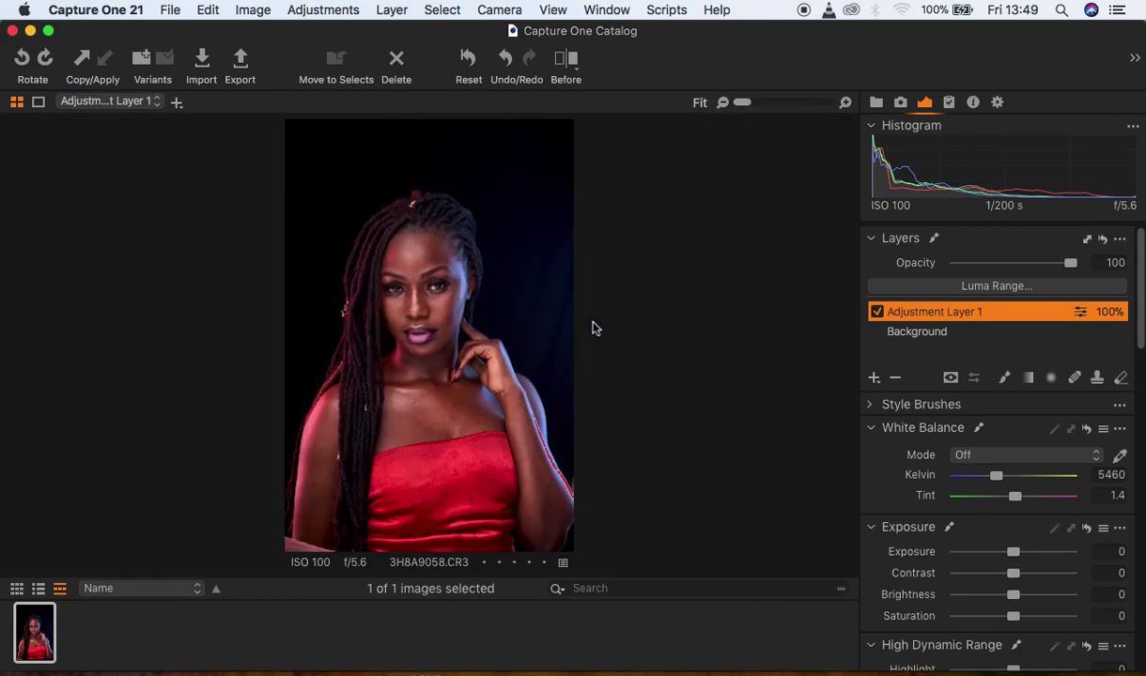
{"action": "scroll", "coordinate": [592, 328], "scroll_direction": "up", "scroll_amount": 2}
{"action": "scroll", "coordinate": [593, 327], "scroll_direction": "down", "scroll_amount": 2}
Switch the Color Editor to its Skin Tone mode for the new adjustment layer.
{"action": "left_click_drag", "start_coordinate": [1143, 311], "coordinate": [1137, 499]}
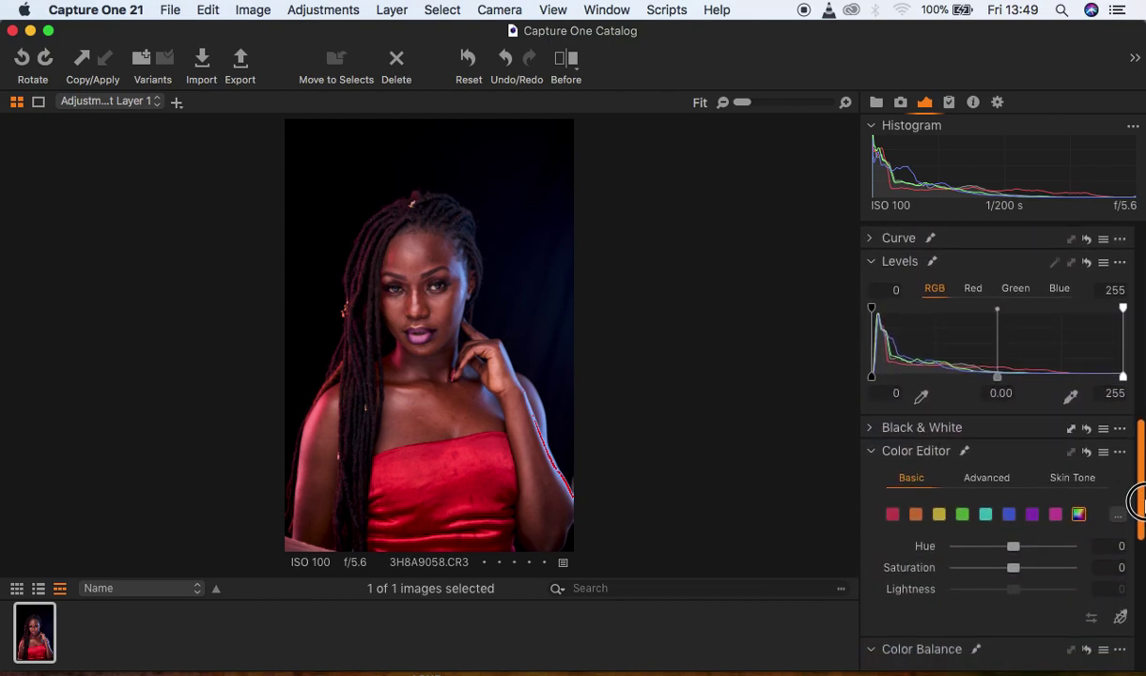
{"action": "left_click", "coordinate": [1073, 479]}
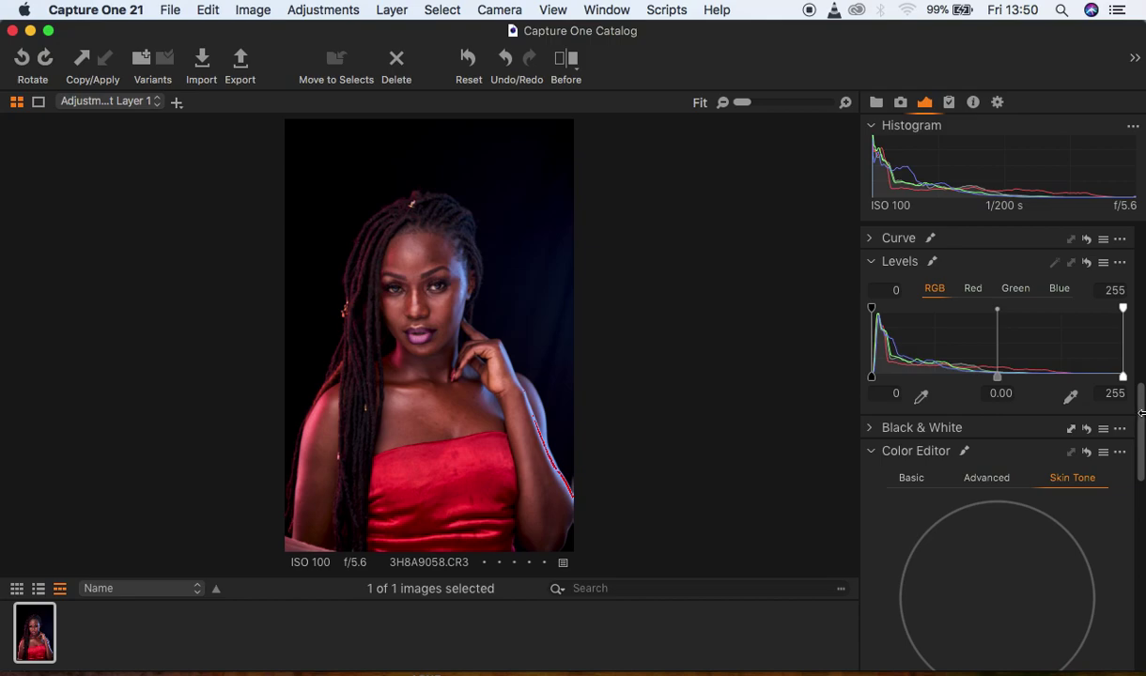
{"action": "left_click_drag", "start_coordinate": [1140, 418], "coordinate": [1141, 463]}
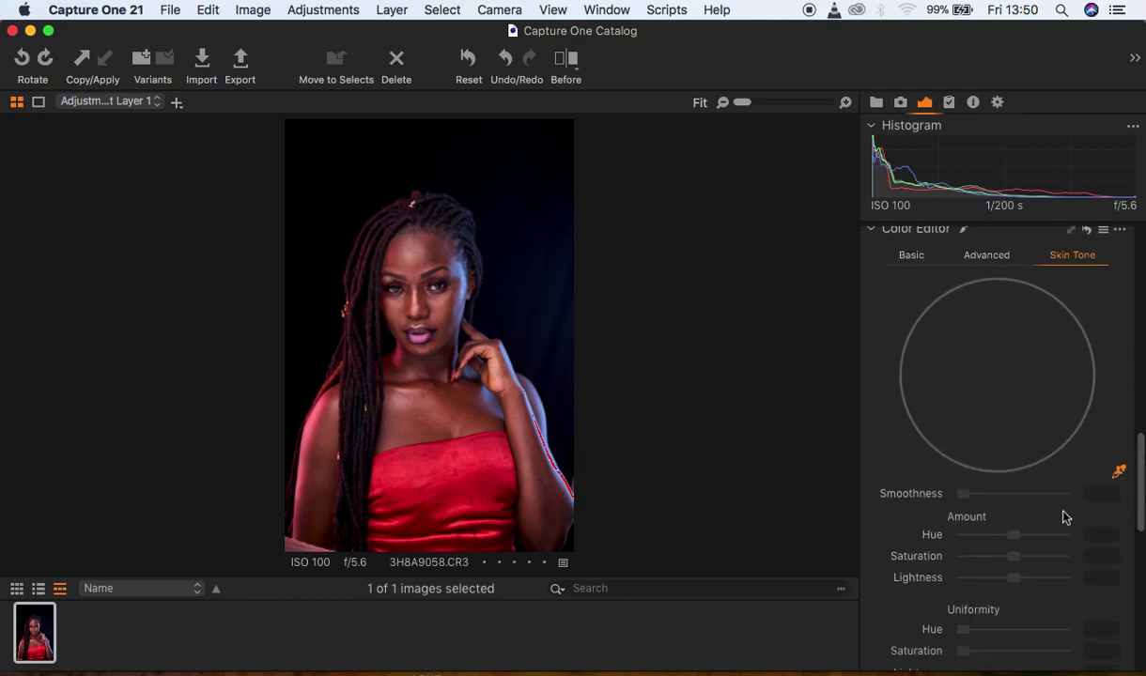
{"action": "key", "text": "super+equal"}
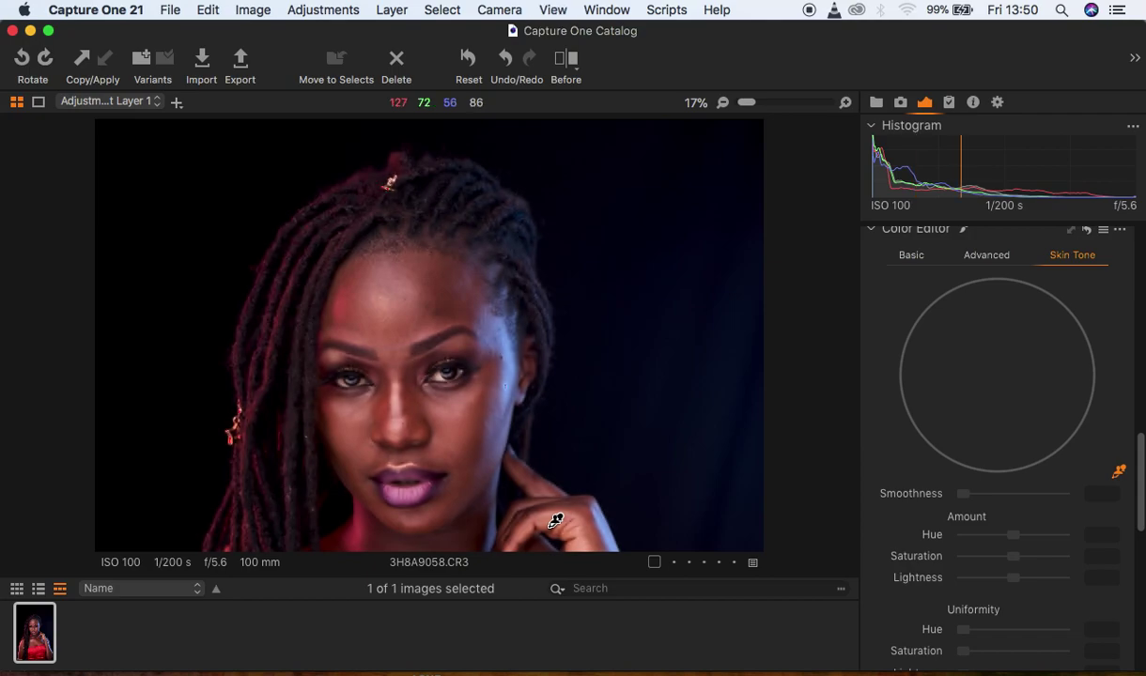
{"action": "key", "text": "super+0"}
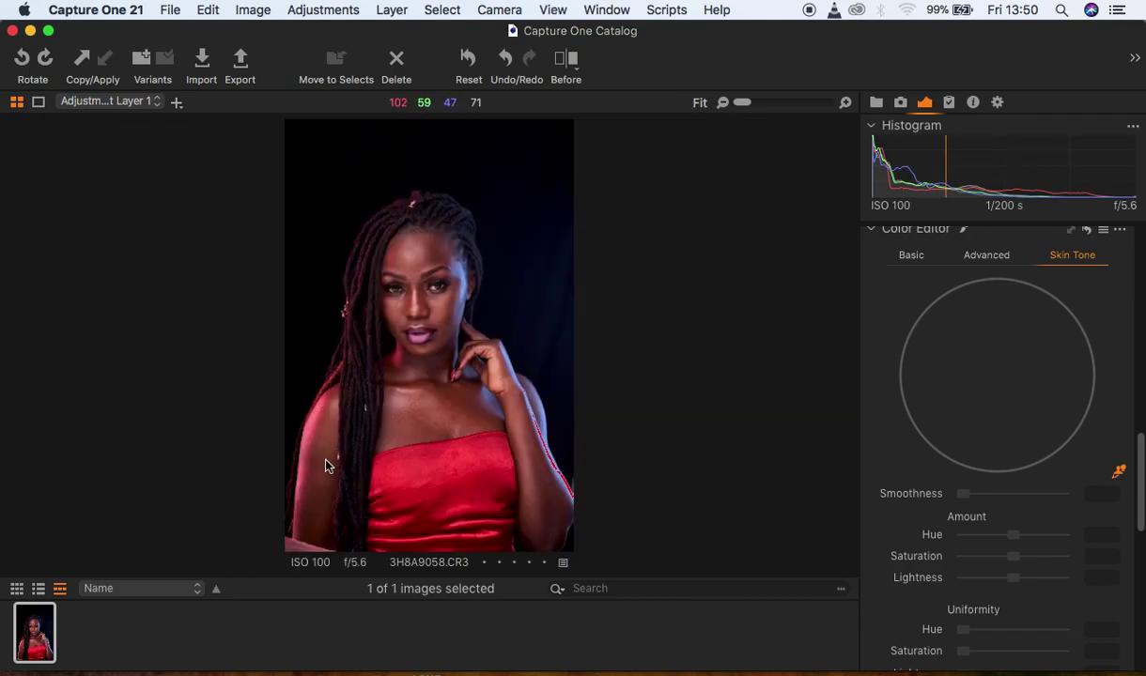
{"action": "key", "text": "super+equal"}
{"action": "key", "text": "super+equal"}
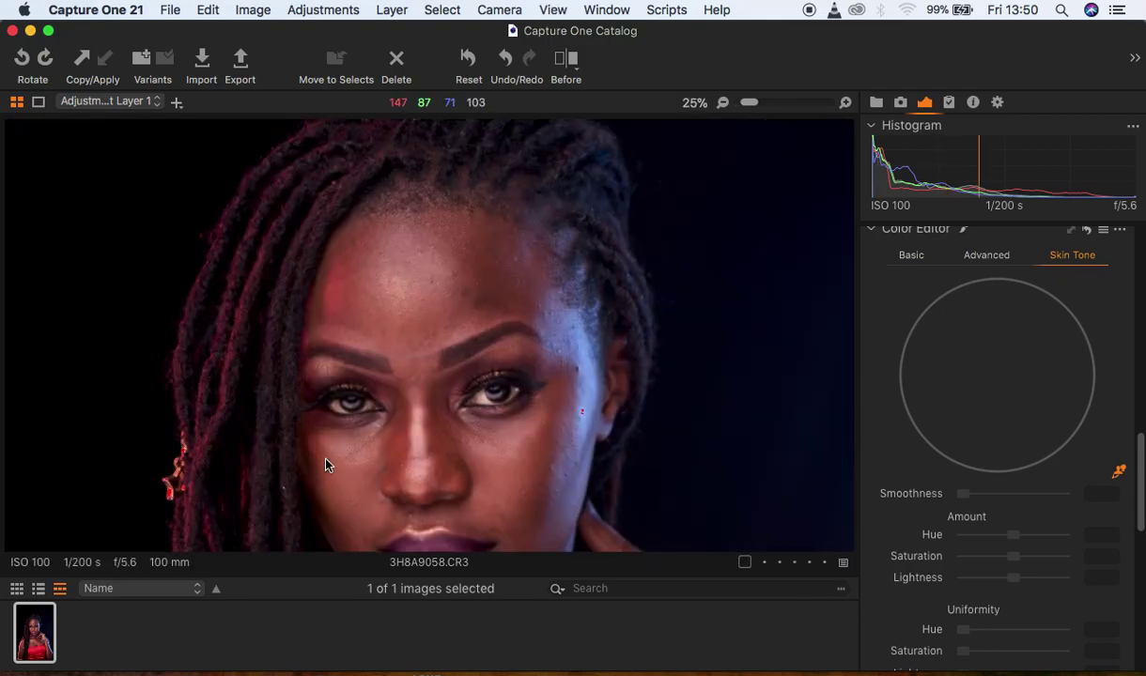
{"action": "left_click_drag", "start_coordinate": [546, 357], "coordinate": [567, 141]}
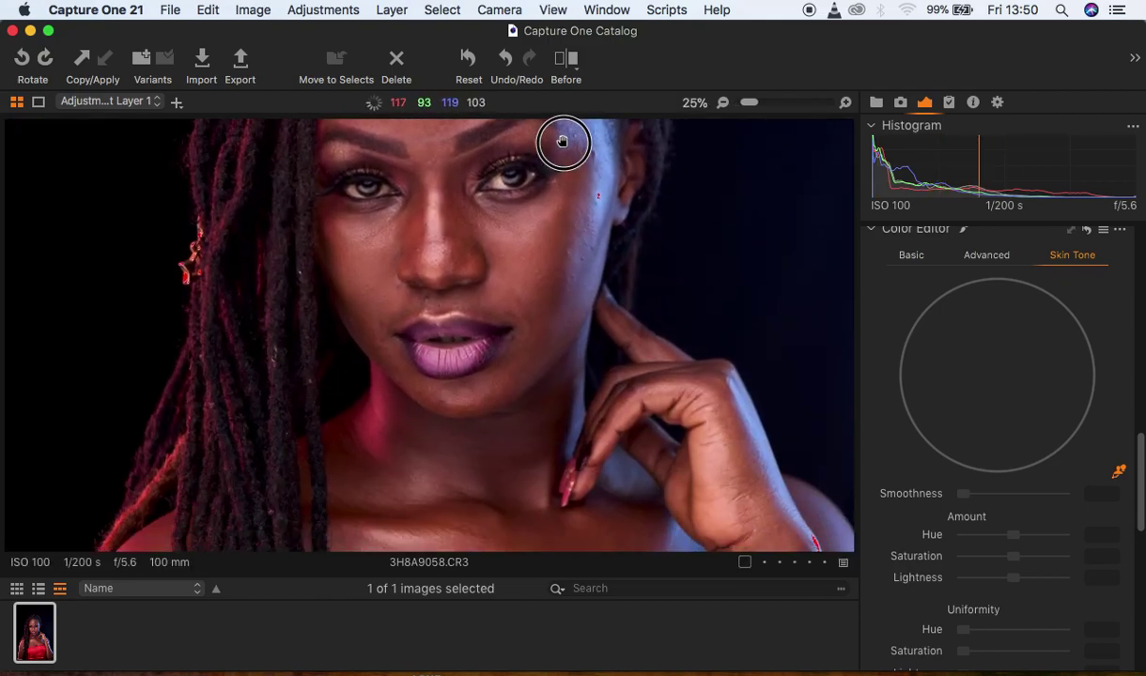
{"action": "left_click_drag", "start_coordinate": [557, 436], "coordinate": [557, 423]}
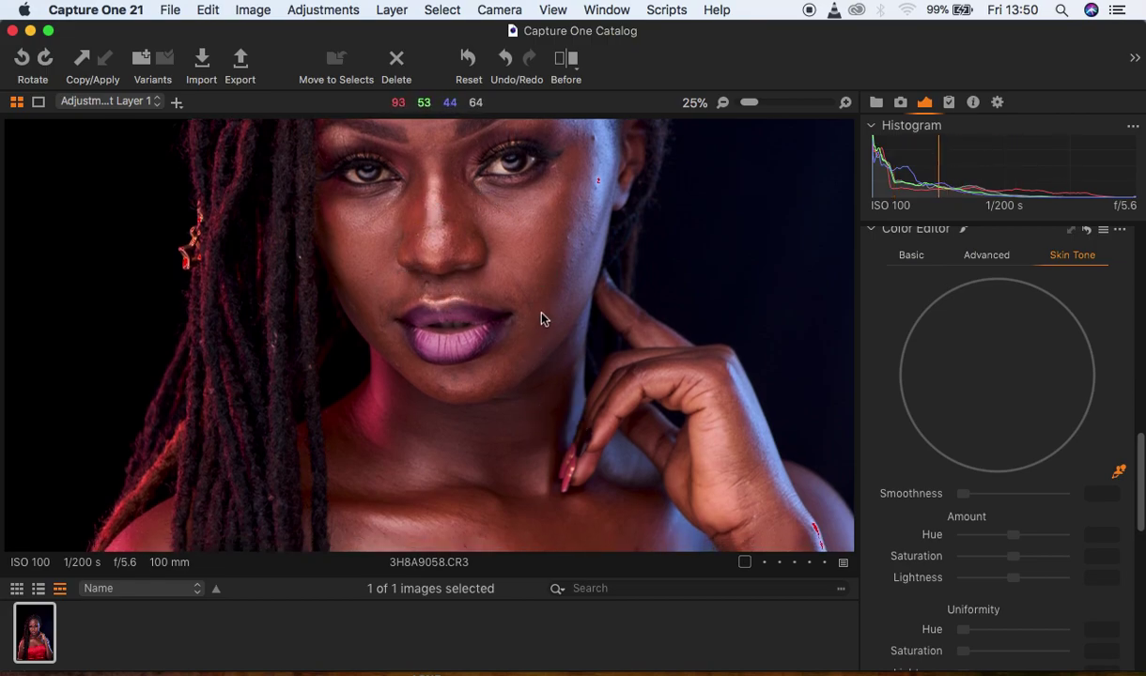
Sample the skin tone on the cheek and on the hand, and settle on the cheek color.
{"action": "left_click", "coordinate": [553, 238]}
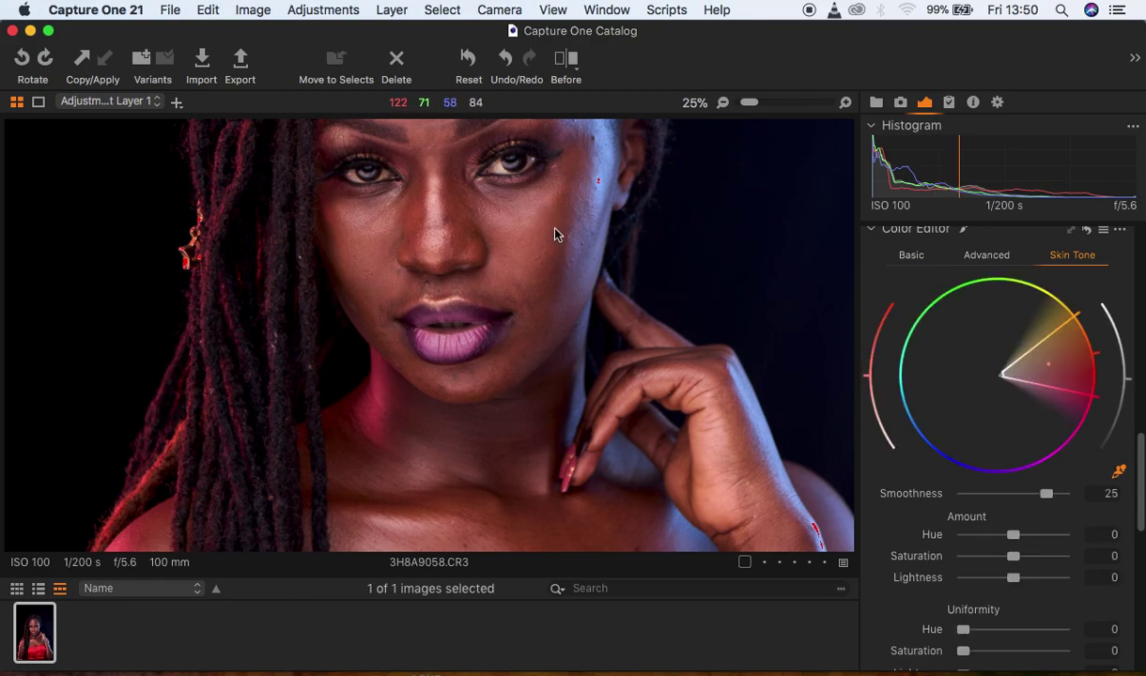
{"action": "left_click", "coordinate": [558, 254]}
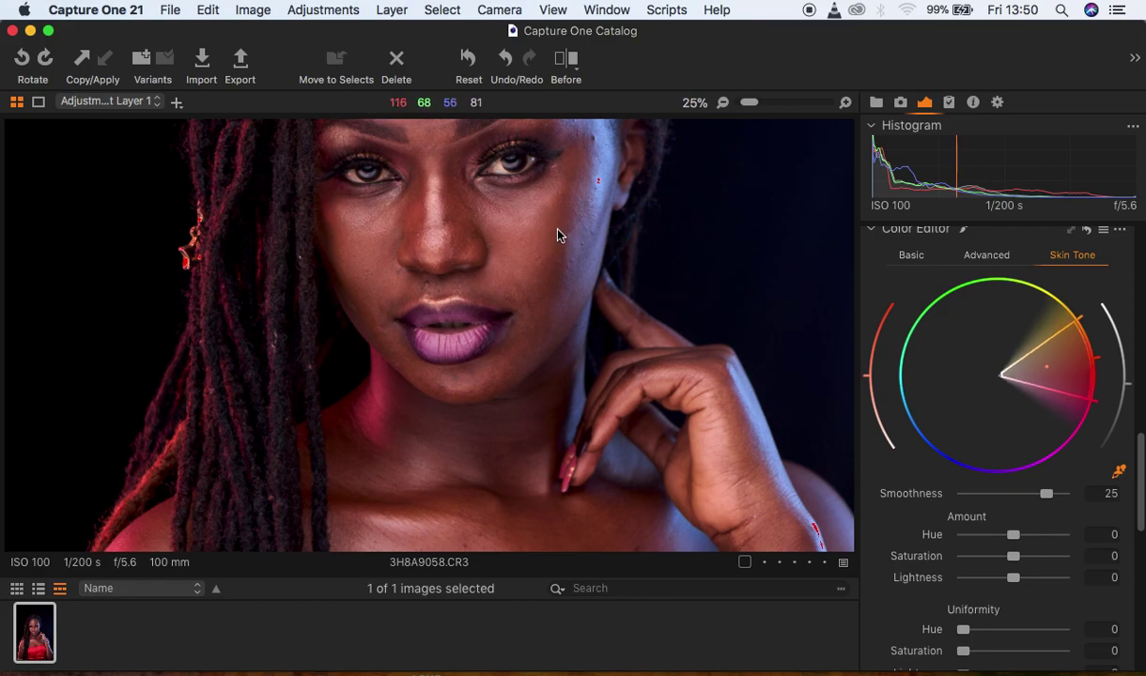
{"action": "left_click", "coordinate": [558, 237]}
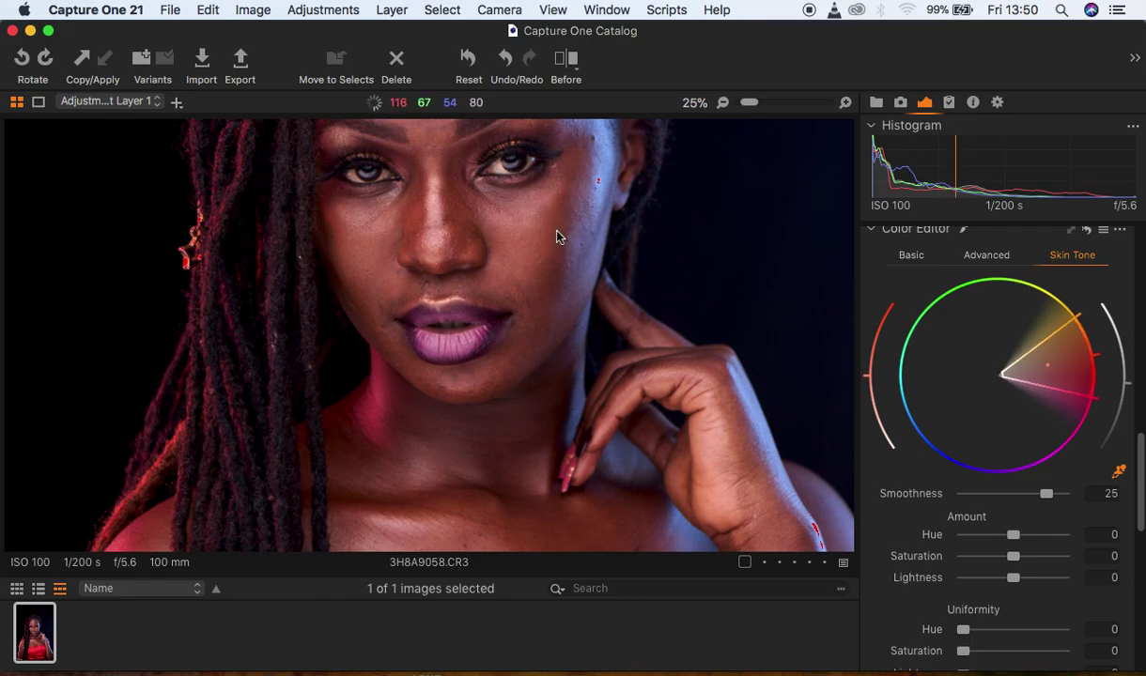
{"action": "left_click", "coordinate": [745, 447]}
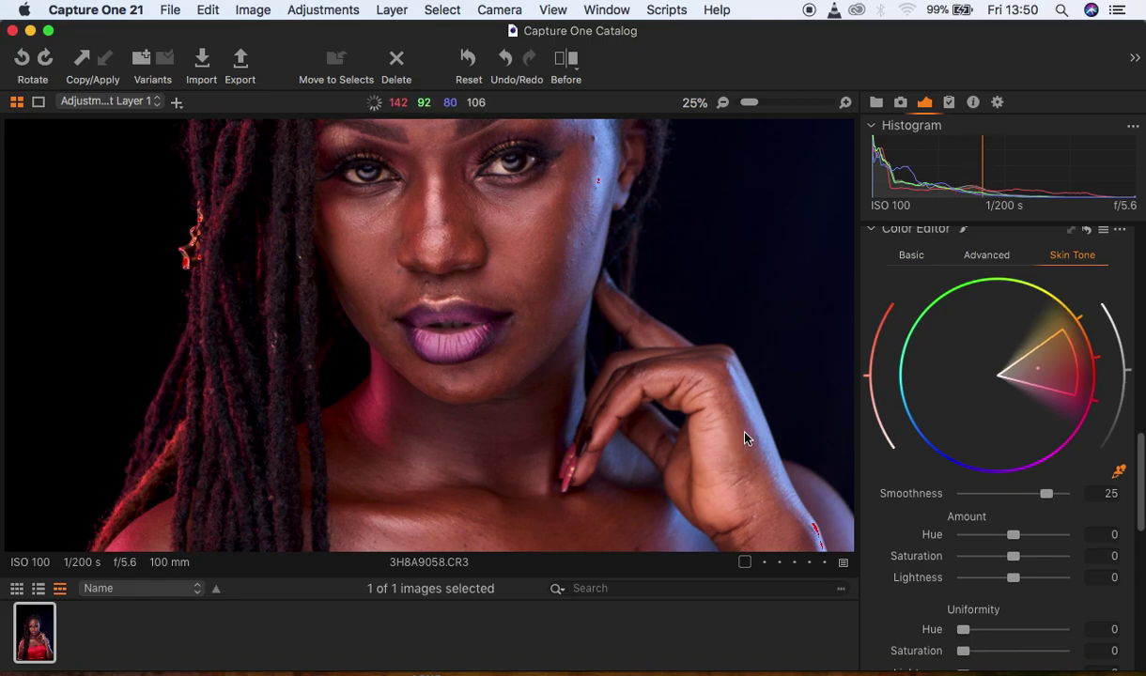
{"action": "left_click", "coordinate": [744, 442]}
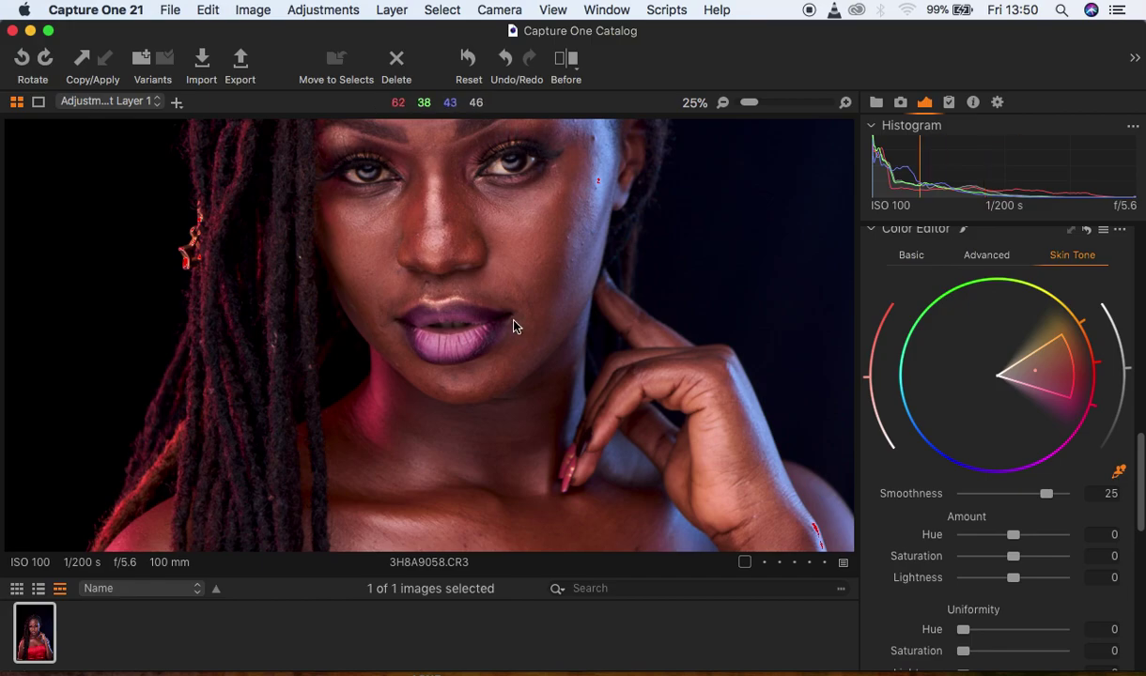
{"action": "left_click", "coordinate": [556, 236]}
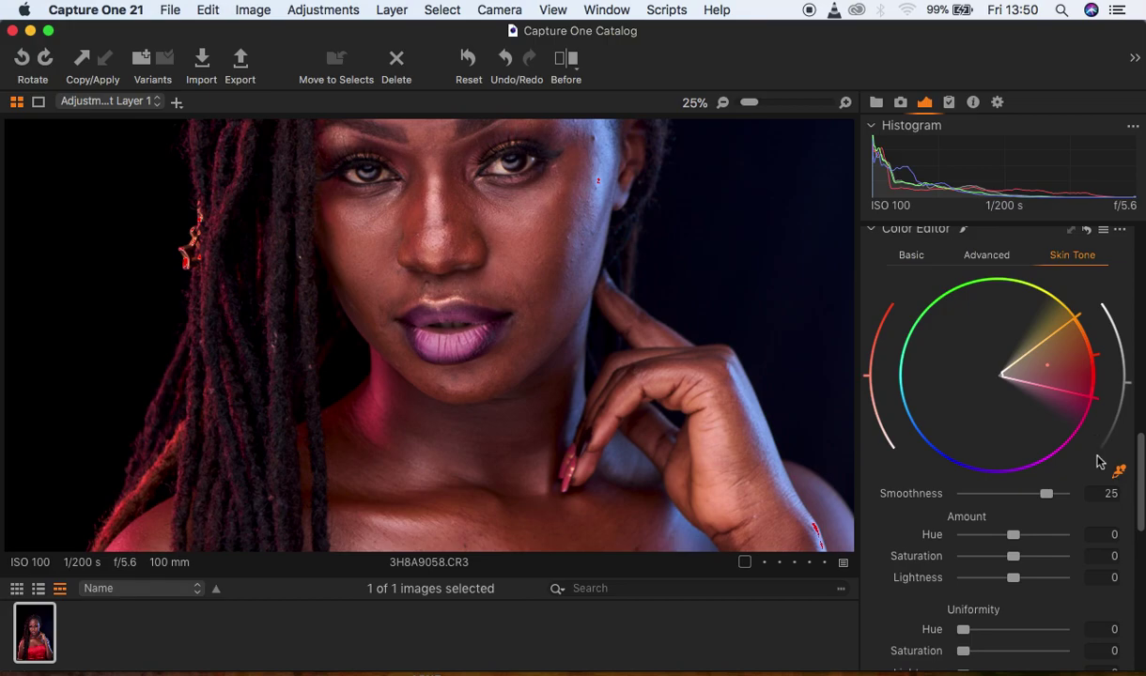
Even out the sampled skin tone by setting the Uniformity values to Hue 90.3 and Saturation 12.7.
{"action": "scroll", "coordinate": [1136, 474], "scroll_direction": "down", "scroll_amount": 2}
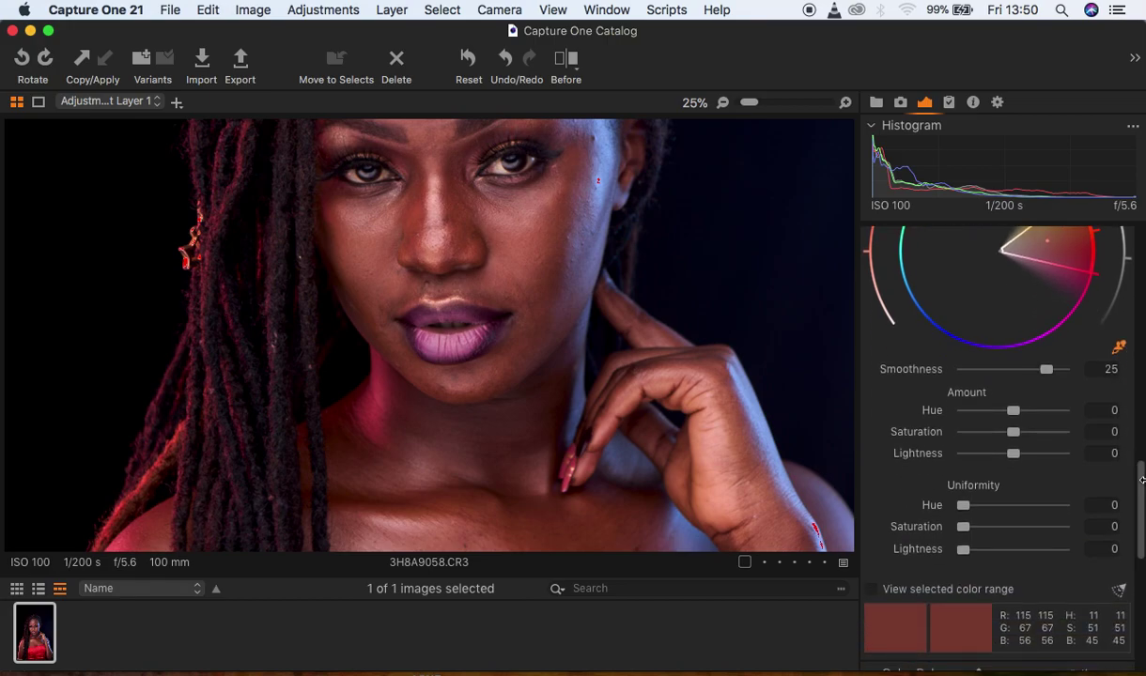
{"action": "key", "text": "super+0"}
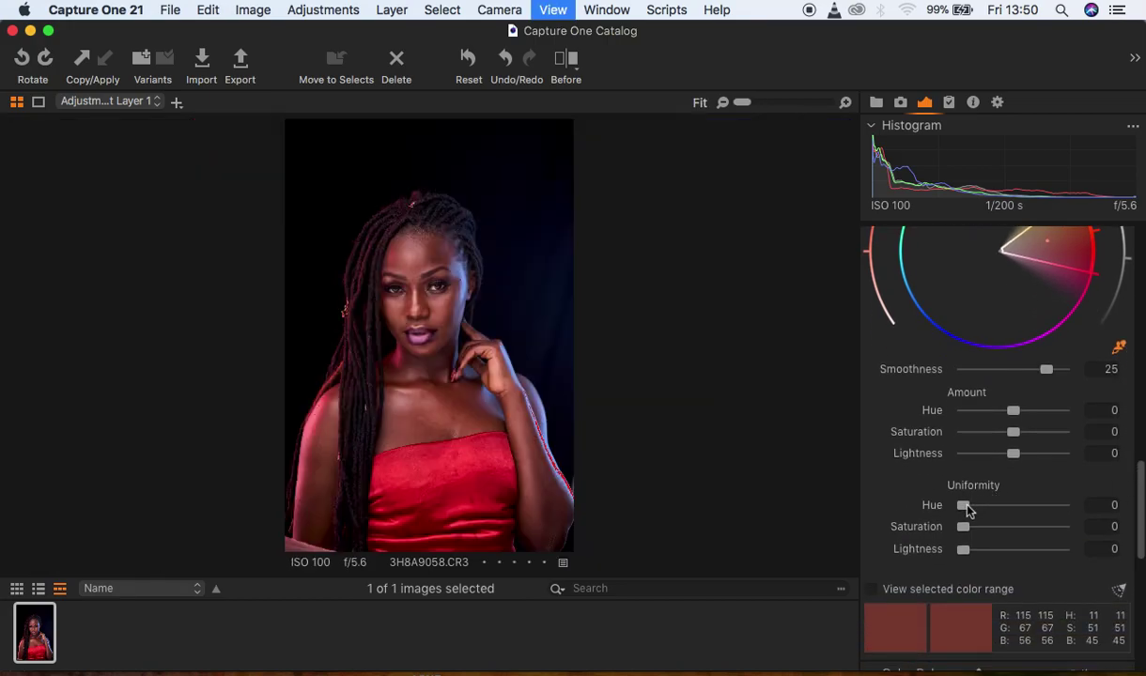
{"action": "left_click_drag", "start_coordinate": [966, 507], "coordinate": [1053, 511]}
{"action": "mouse_move", "coordinate": [966, 530]}
{"action": "left_mouse_down"}
{"action": "mouse_move", "coordinate": [998, 533]}
{"action": "mouse_move", "coordinate": [981, 534]}
{"action": "left_mouse_up"}
Pick a brighter skin color sample on the cheek beside the nose and review the whole portrait.
{"action": "scroll", "coordinate": [754, 478], "scroll_direction": "up", "scroll_amount": 3}
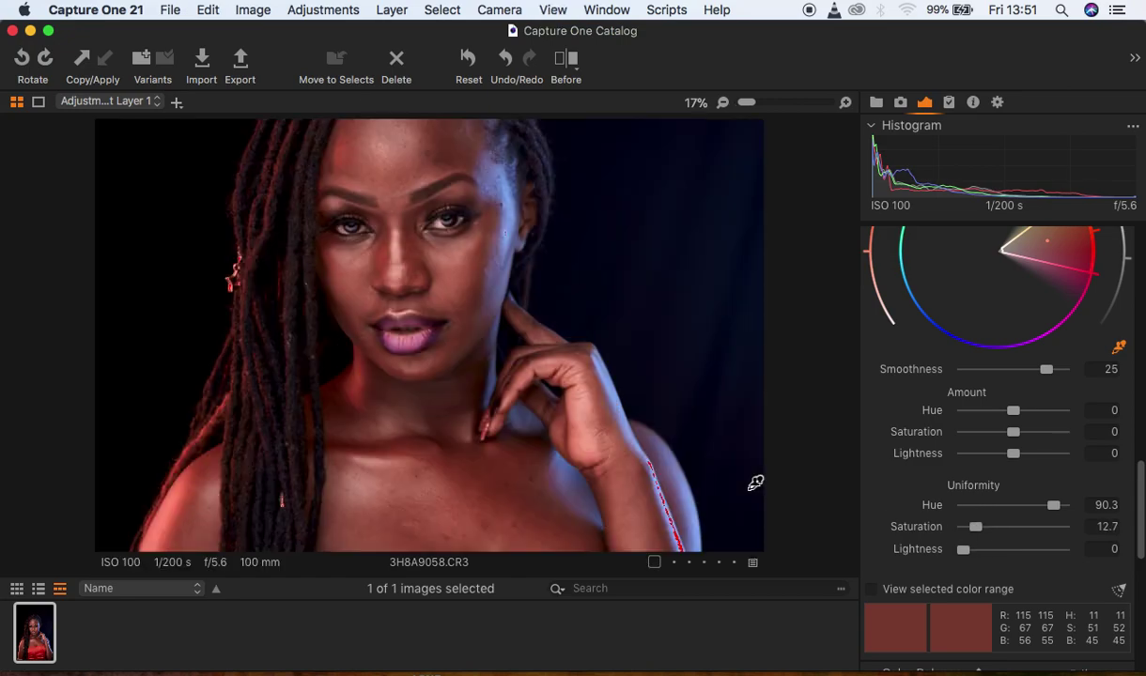
{"action": "scroll", "coordinate": [756, 483], "scroll_direction": "down", "scroll_amount": 2}
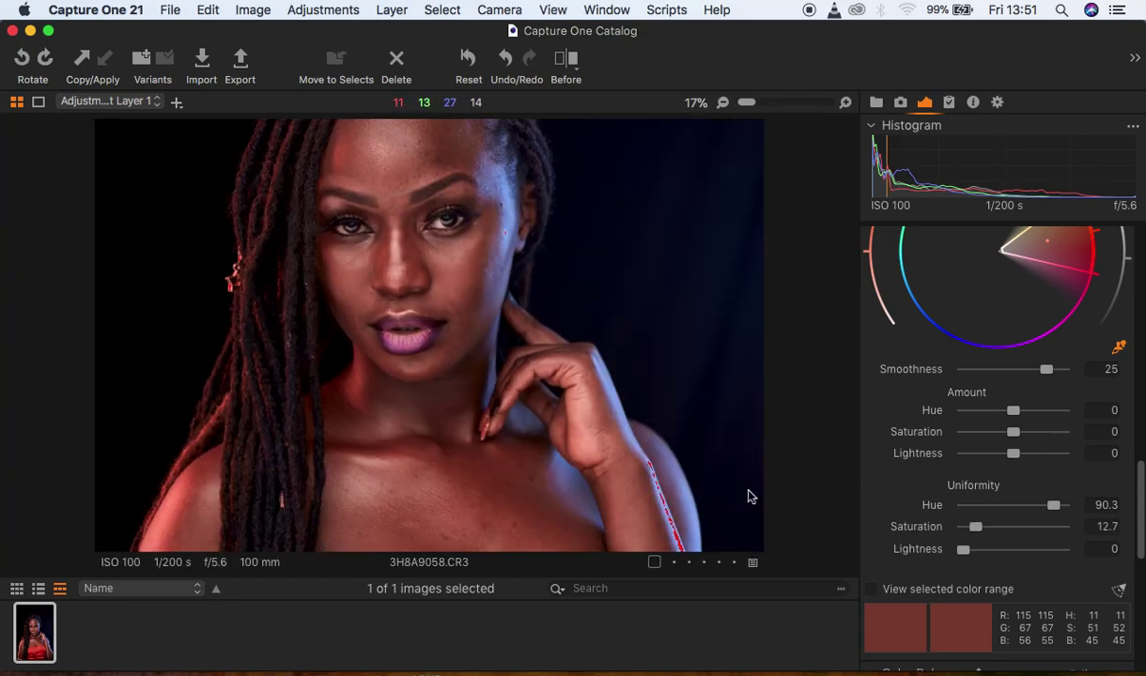
{"action": "scroll", "coordinate": [755, 483], "scroll_direction": "up", "scroll_amount": 1}
{"action": "left_click", "coordinate": [470, 269]}
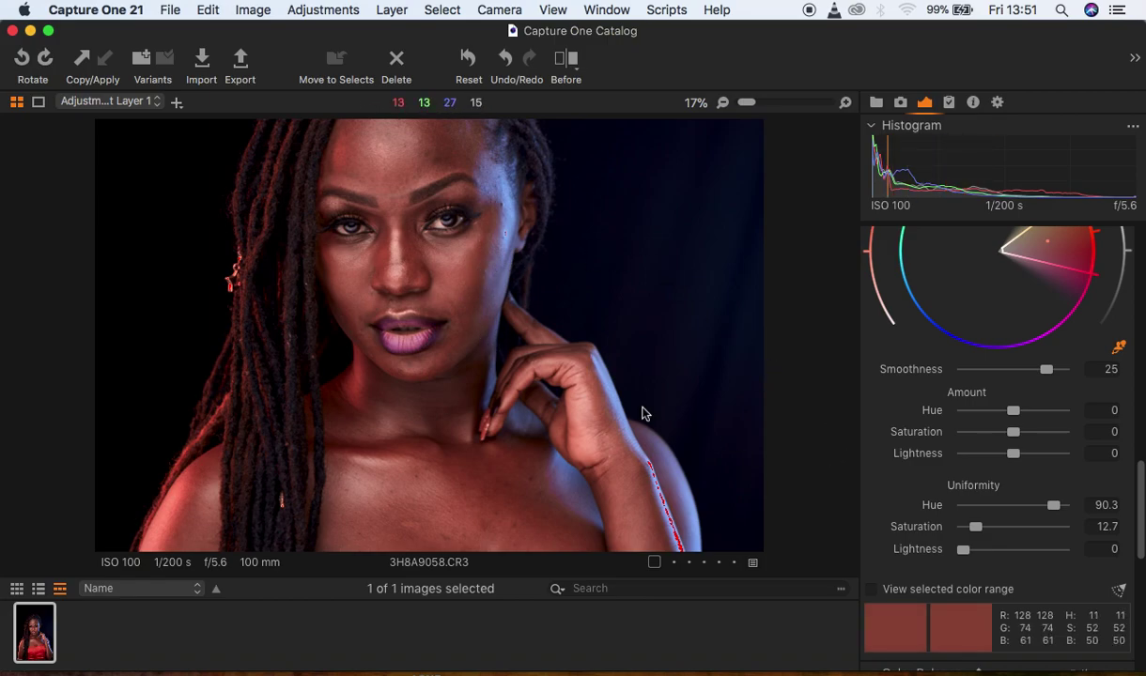
{"action": "key", "text": "super+0"}
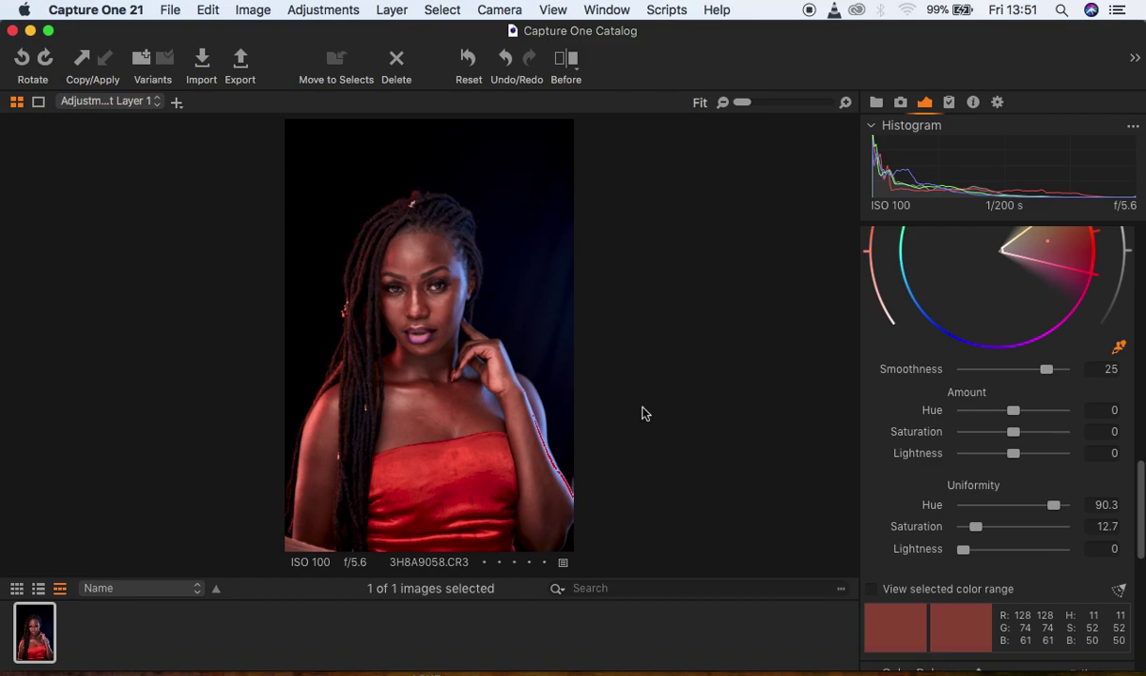
Test the skin tone's Amount Hue at 3.7 and at -5, comparing the effect on the face and the full portrait.
{"action": "key", "text": "super+plus"}
{"action": "key", "text": "super+plus"}
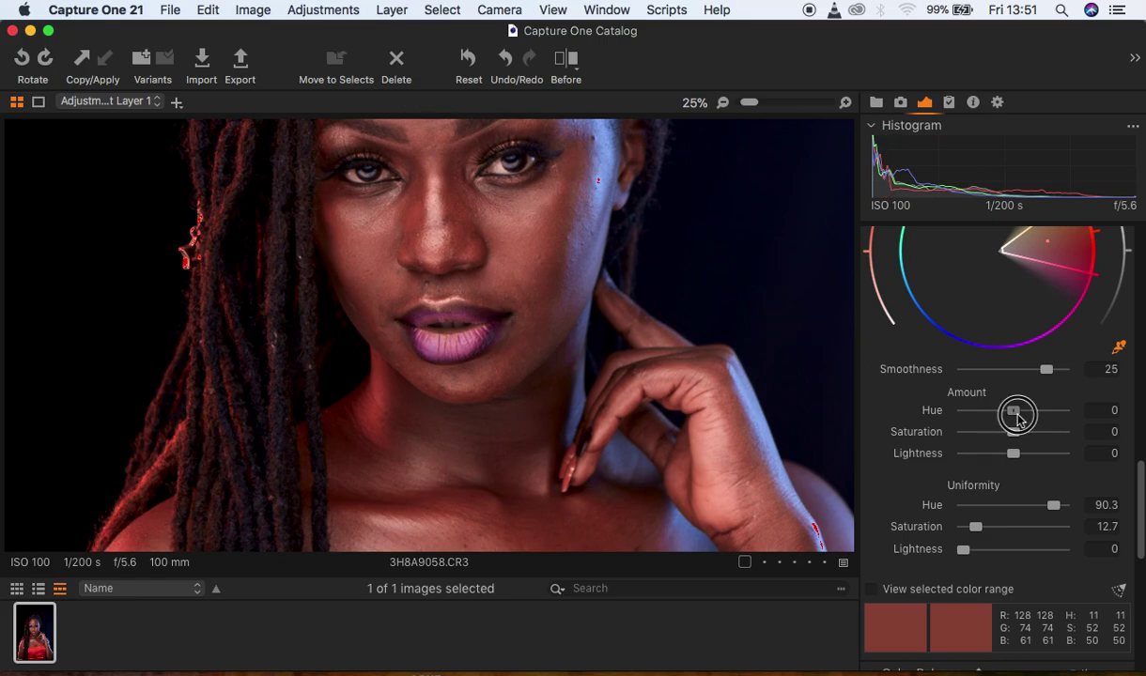
{"action": "left_click_drag", "start_coordinate": [1017, 416], "coordinate": [1055, 420]}
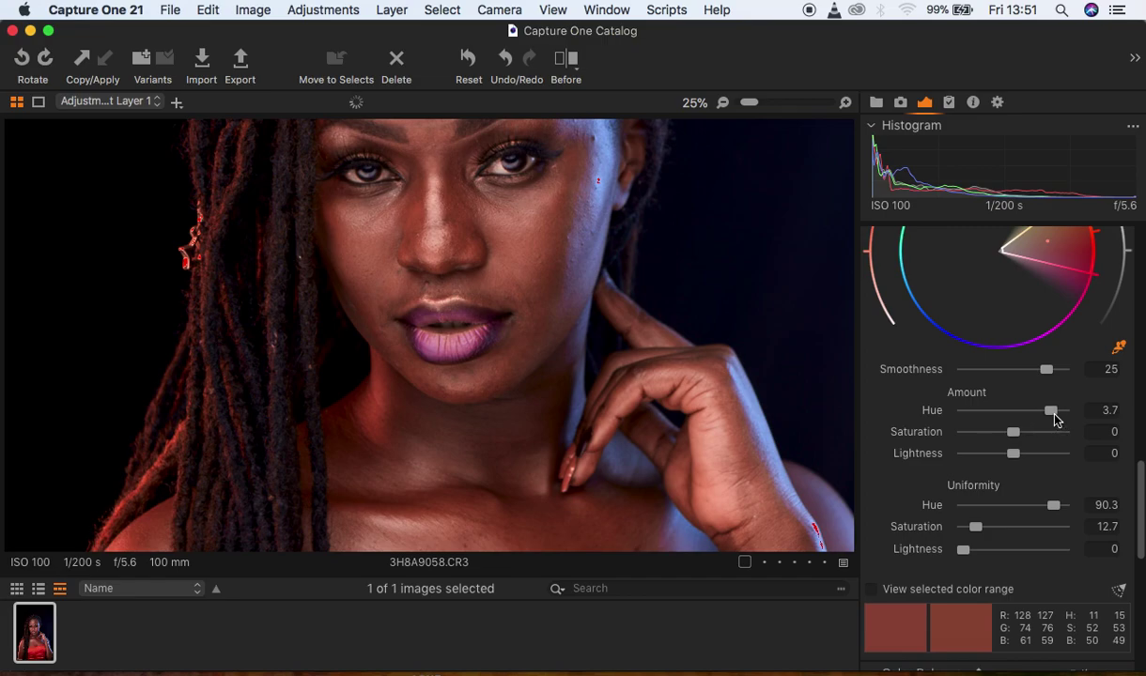
{"action": "key", "text": "super+0"}
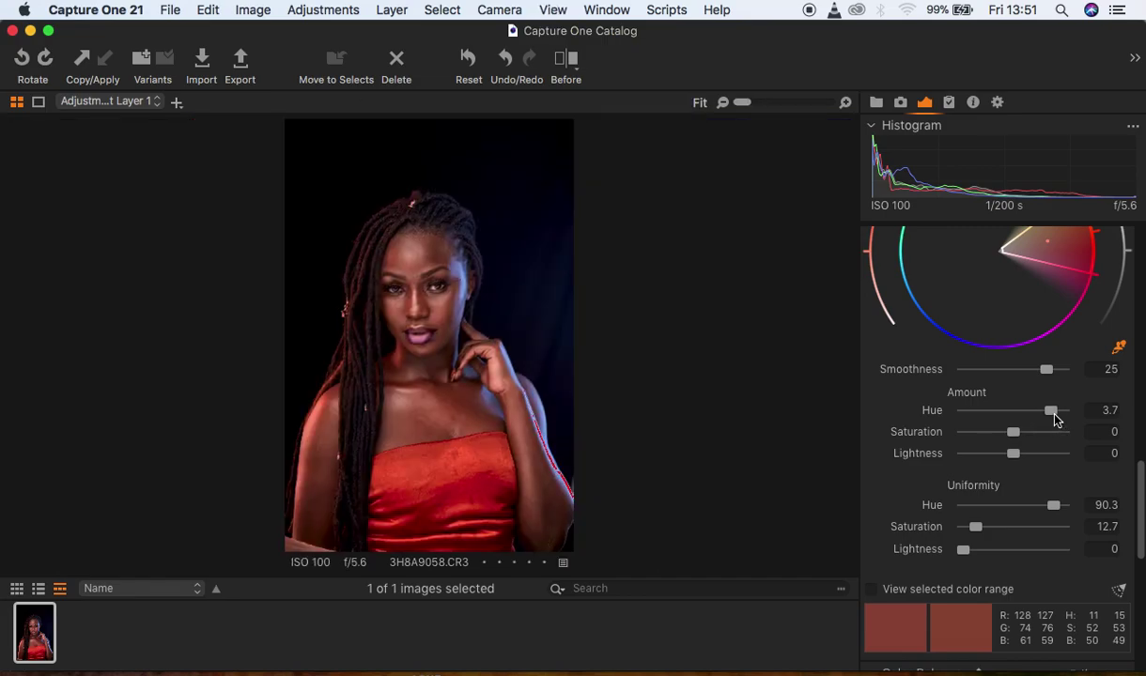
{"action": "key", "text": "super+equal"}
{"action": "key", "text": "super+equal"}
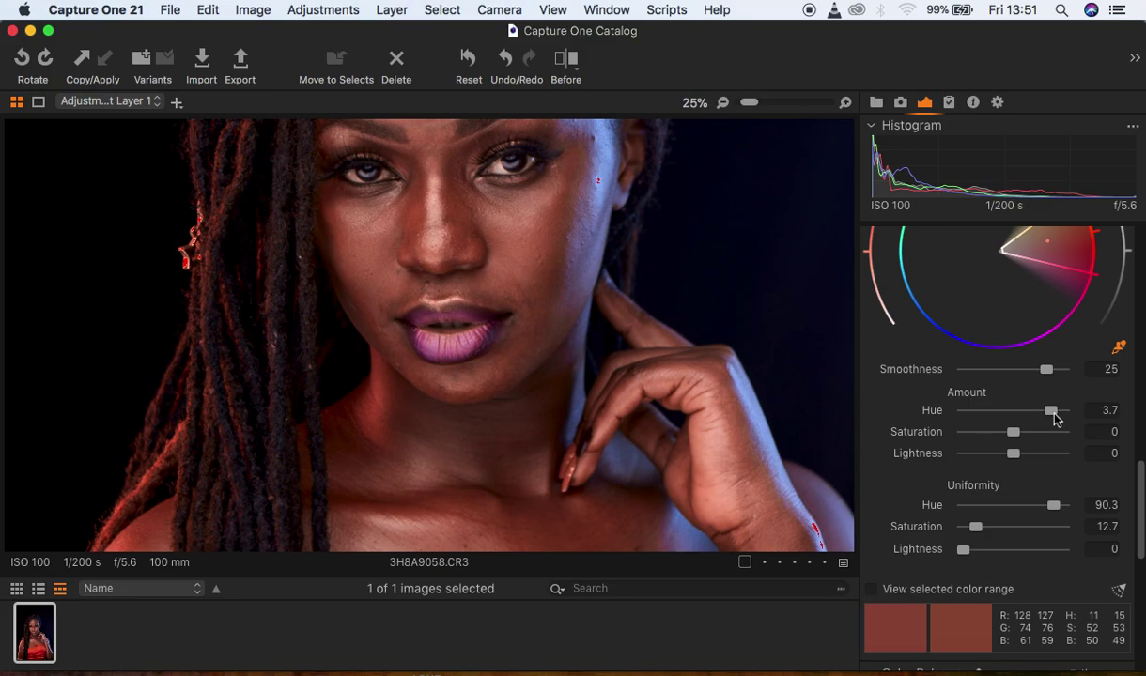
{"action": "left_click_drag", "start_coordinate": [1054, 418], "coordinate": [871, 439]}
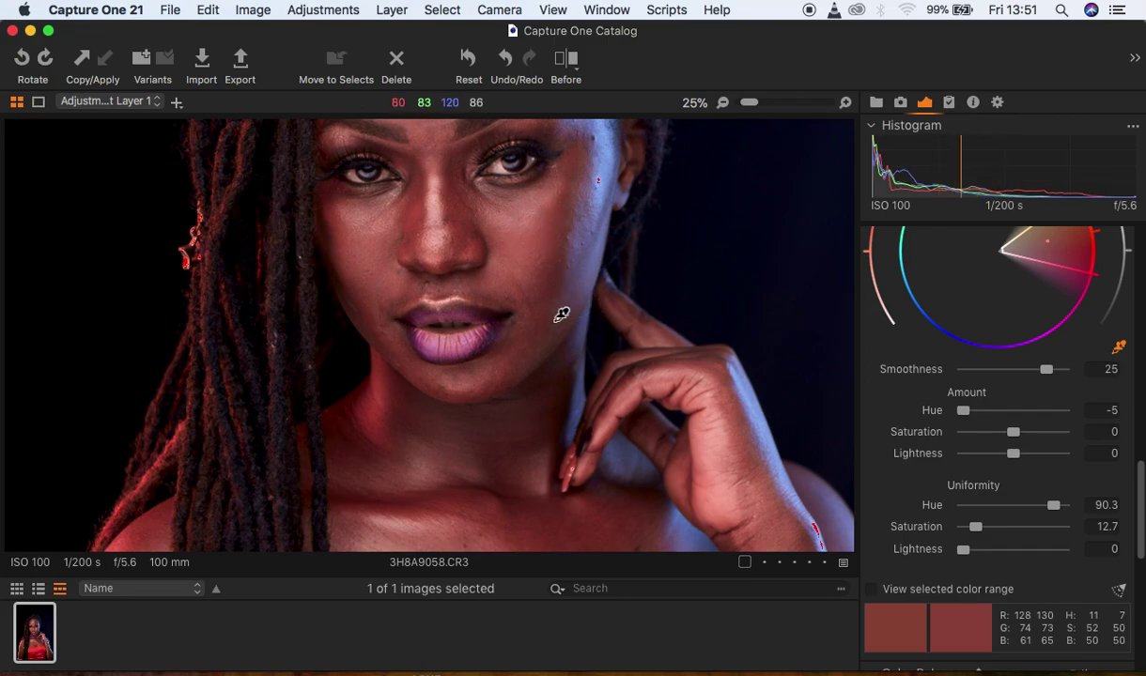
Set the skin tone's Amount values to Hue 3.5 and Saturation 2.1, and check the result up close.
{"action": "left_click_drag", "start_coordinate": [964, 411], "coordinate": [1042, 414]}
{"action": "key", "text": "super+minus"}
{"action": "key", "text": "super+minus"}
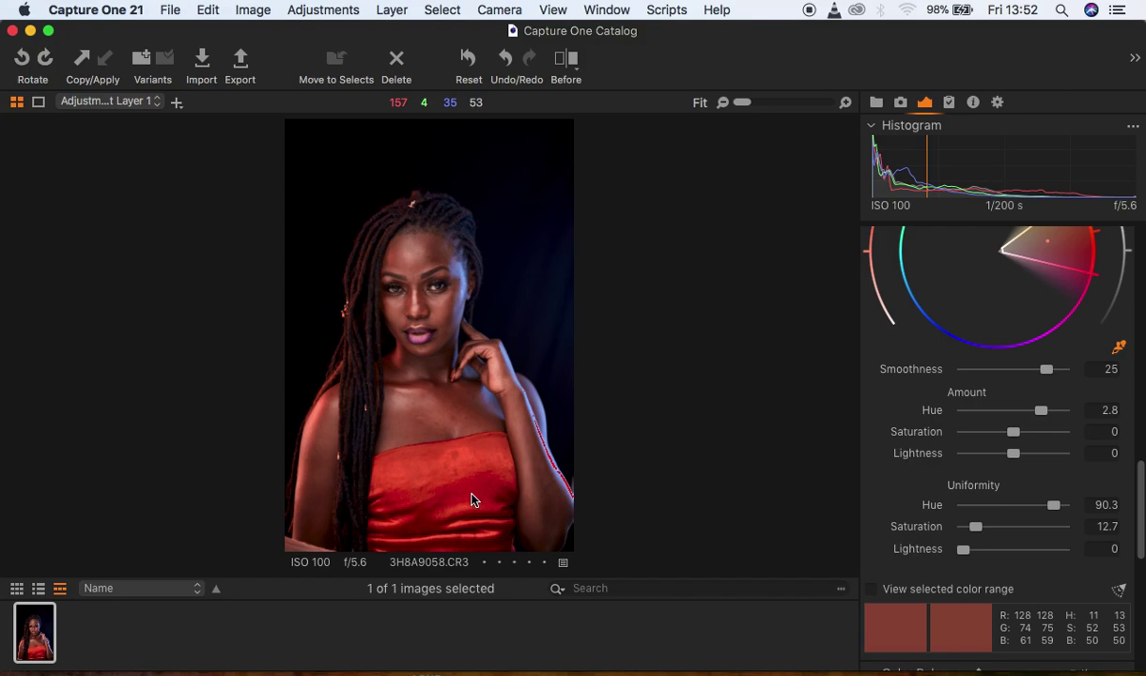
{"action": "left_click", "coordinate": [1013, 434]}
{"action": "left_click_drag", "start_coordinate": [1013, 434], "coordinate": [1052, 414]}
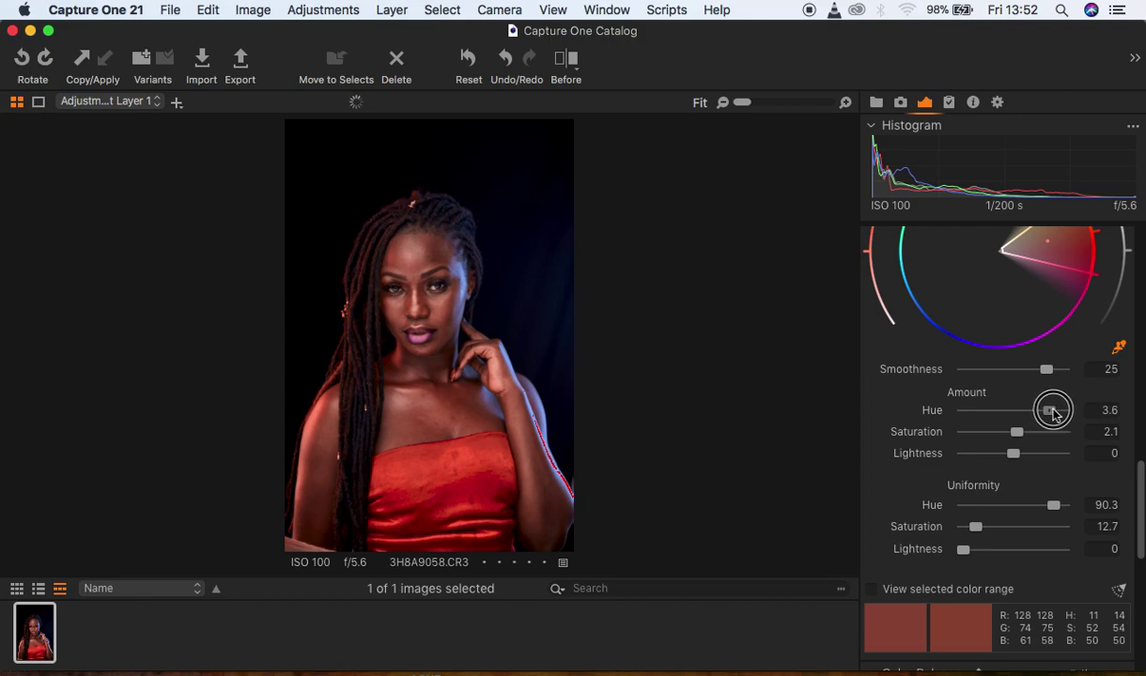
{"action": "left_click_drag", "start_coordinate": [1053, 412], "coordinate": [1048, 410]}
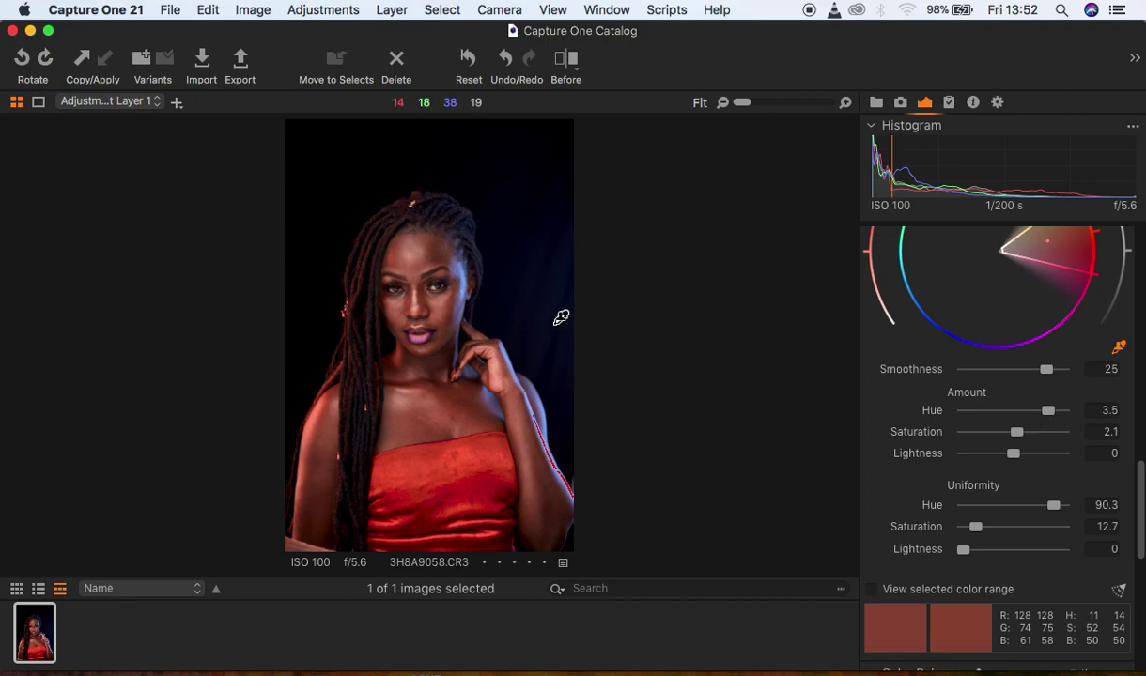
{"action": "key", "text": "super+equal"}
{"action": "key", "text": "super+equal"}
{"action": "key", "text": "super+minus"}
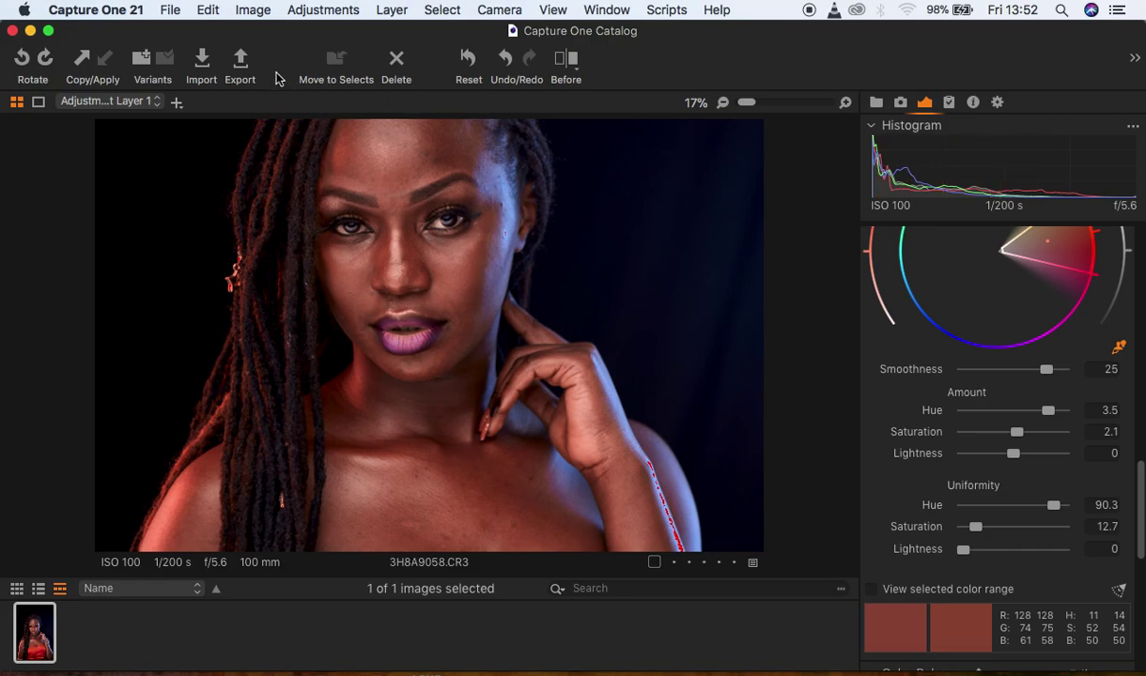
Send the portrait to Adobe Photoshop 2020 for editing as an uncompressed 16-bit TIFF in Adobe RGB (1998) at 300 px/in and 100% scale.
{"action": "left_click", "coordinate": [252, 9]}
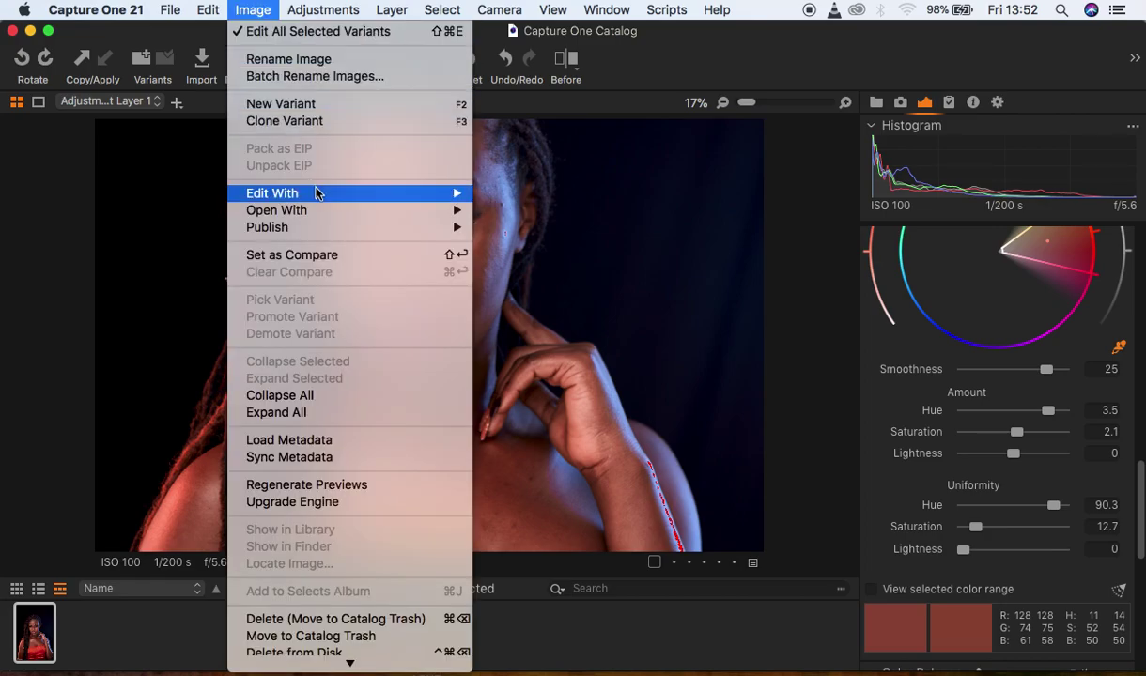
{"action": "mouse_move", "coordinate": [442, 192]}
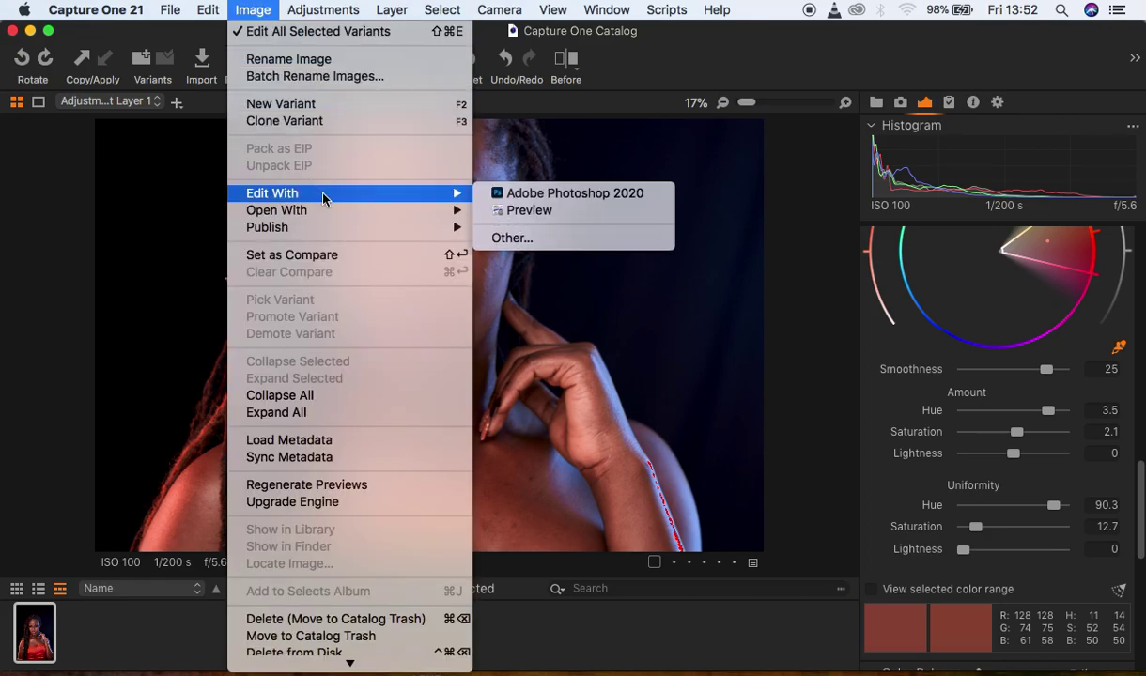
{"action": "left_click", "coordinate": [545, 194]}
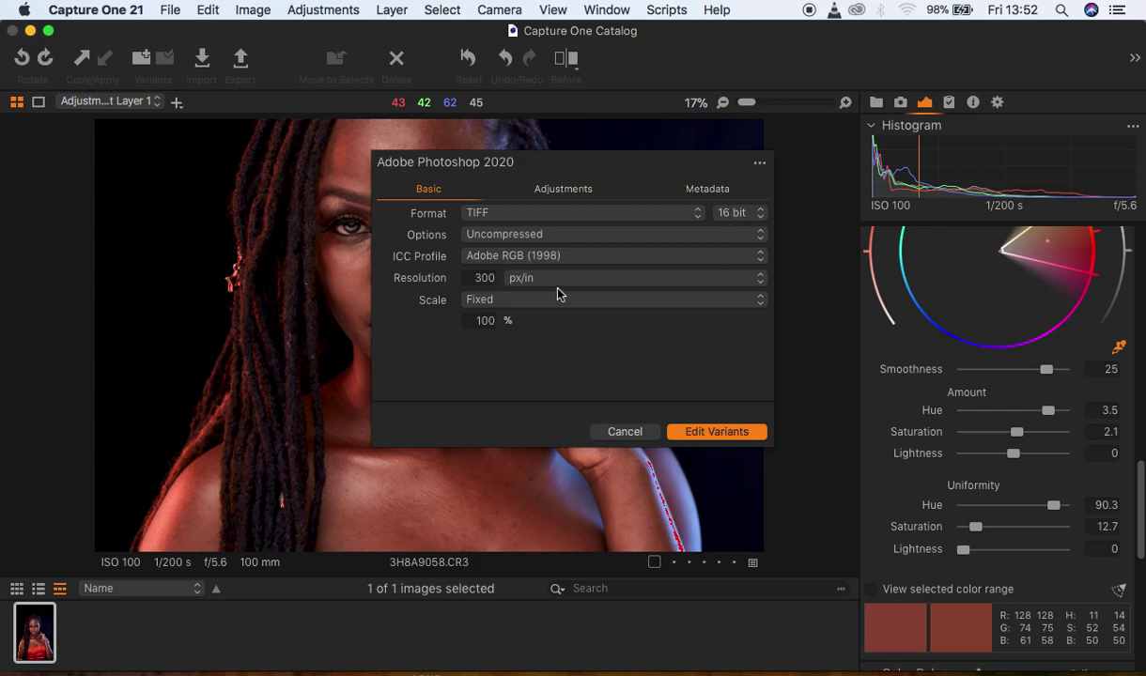
{"action": "left_click", "coordinate": [707, 432]}
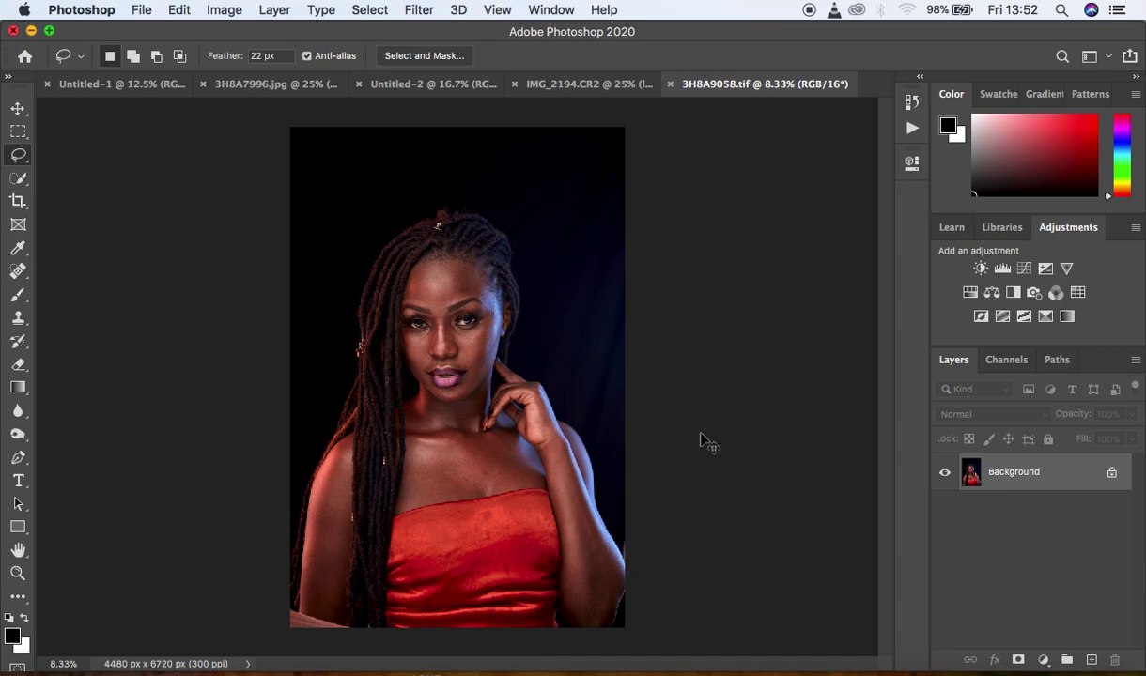
Crop the portrait at the 4 : 5 (8 : 10) ratio, trimming the empty space above the head and the lower dress.
{"action": "key", "text": "super+equal"}
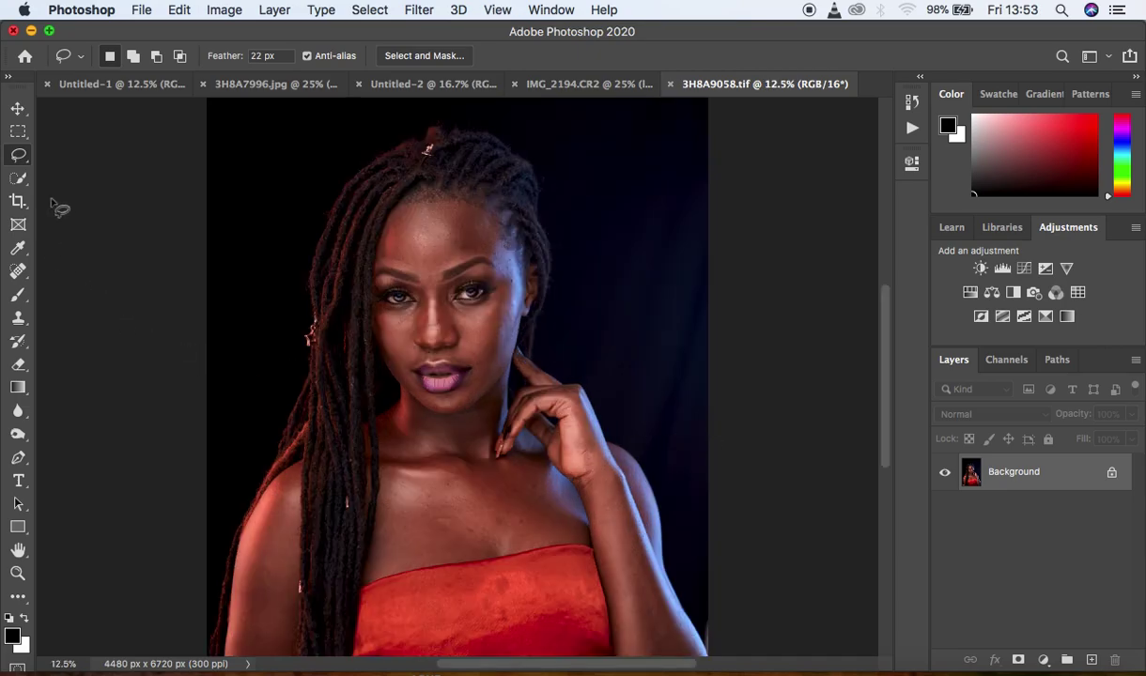
{"action": "left_click", "coordinate": [18, 203]}
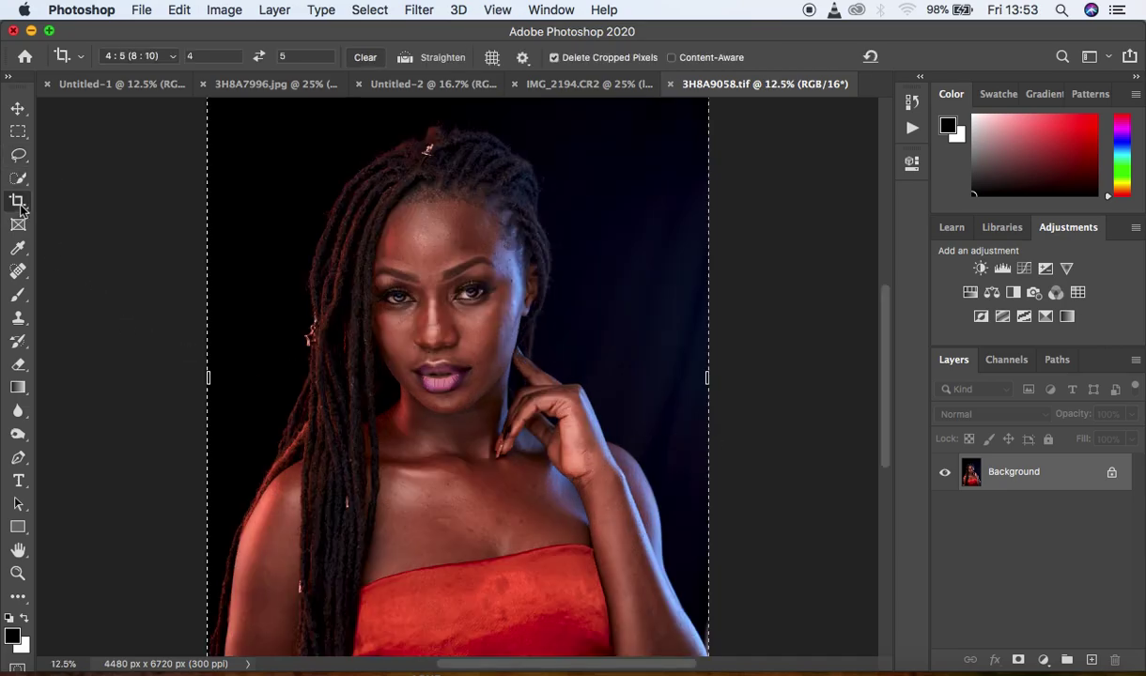
{"action": "key", "text": "super+minus"}
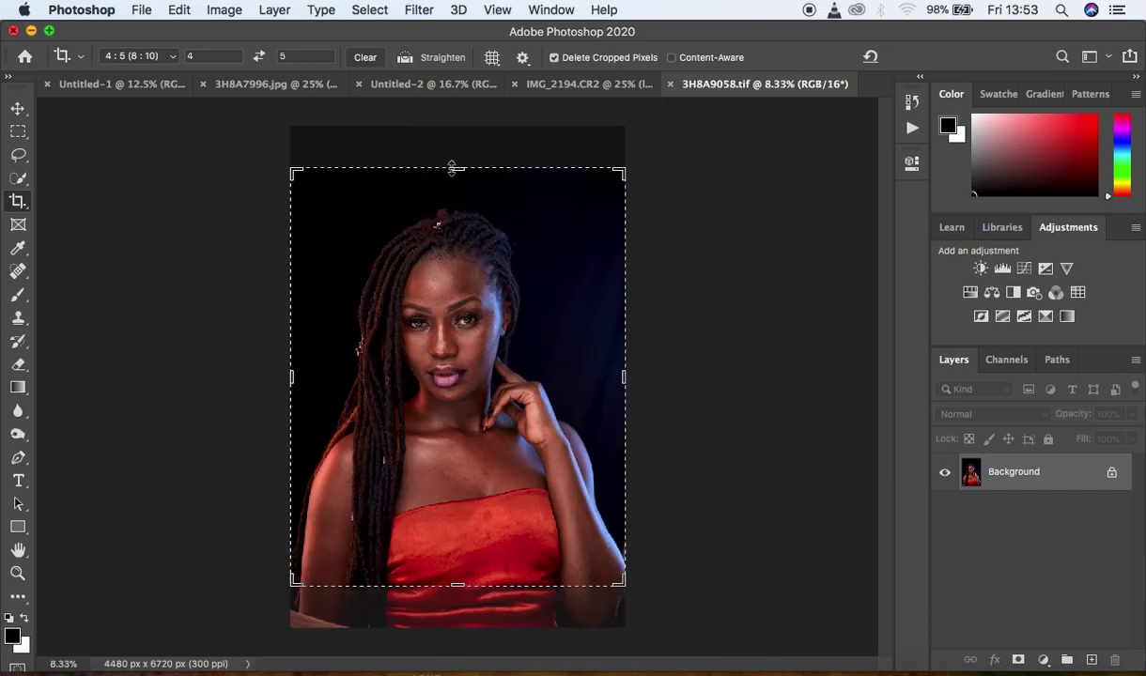
{"action": "left_click_drag", "start_coordinate": [451, 170], "coordinate": [452, 193]}
{"action": "left_click_drag", "start_coordinate": [496, 275], "coordinate": [494, 296]}
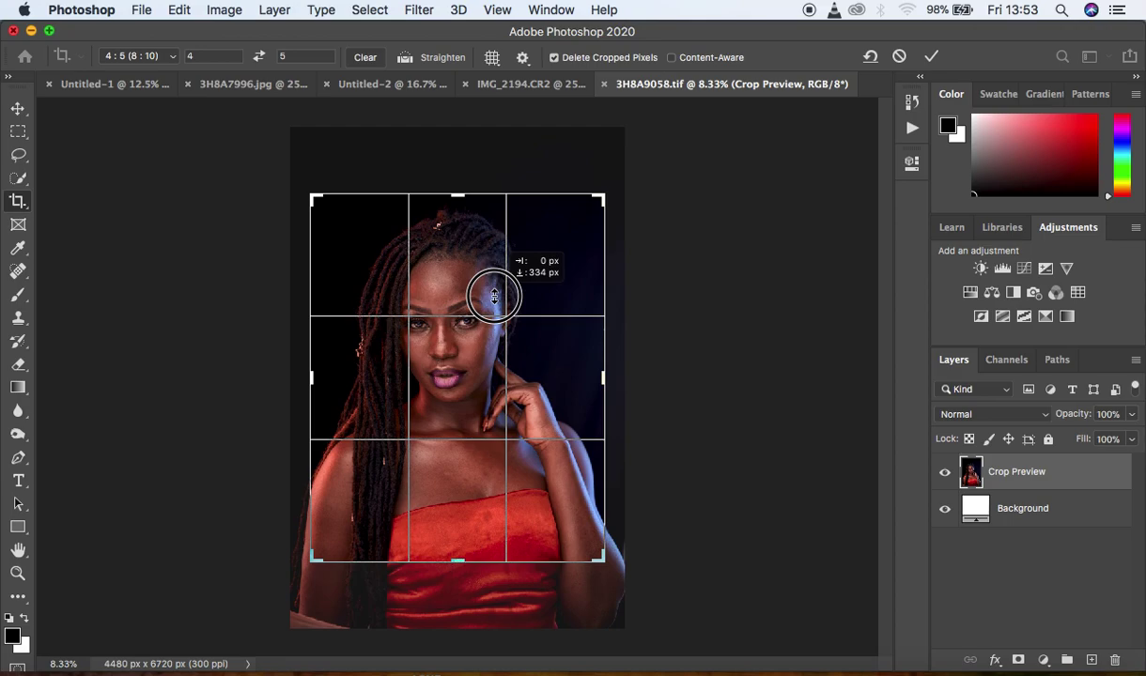
{"action": "left_click_drag", "start_coordinate": [494, 297], "coordinate": [496, 301]}
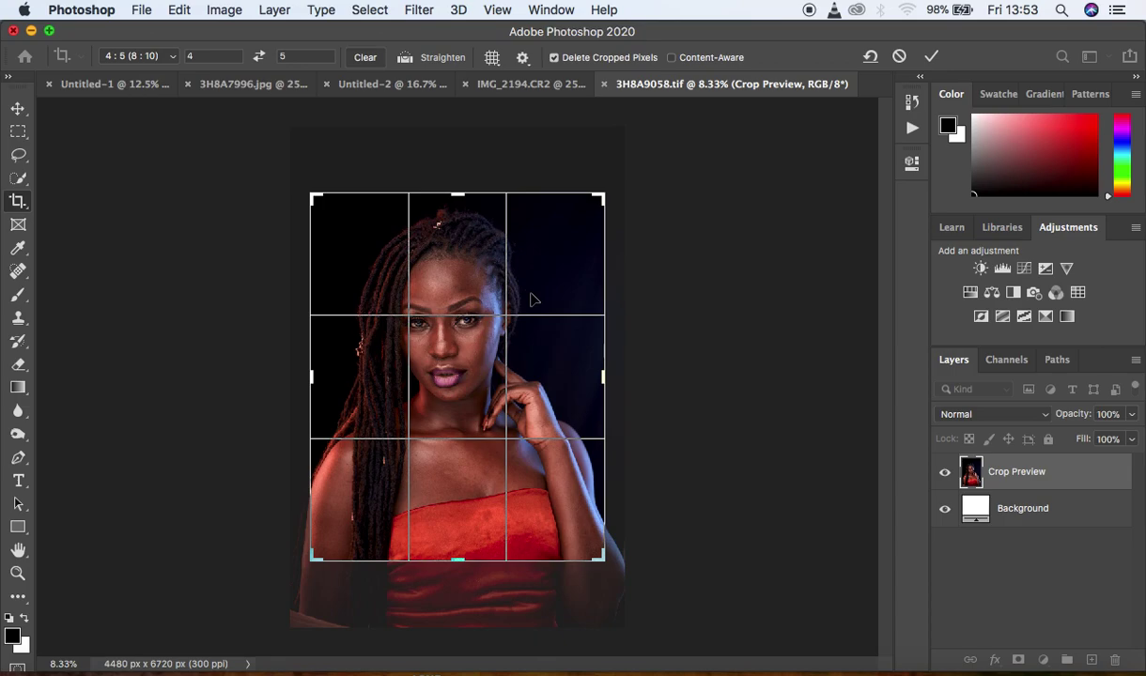
{"action": "key", "text": "Return"}
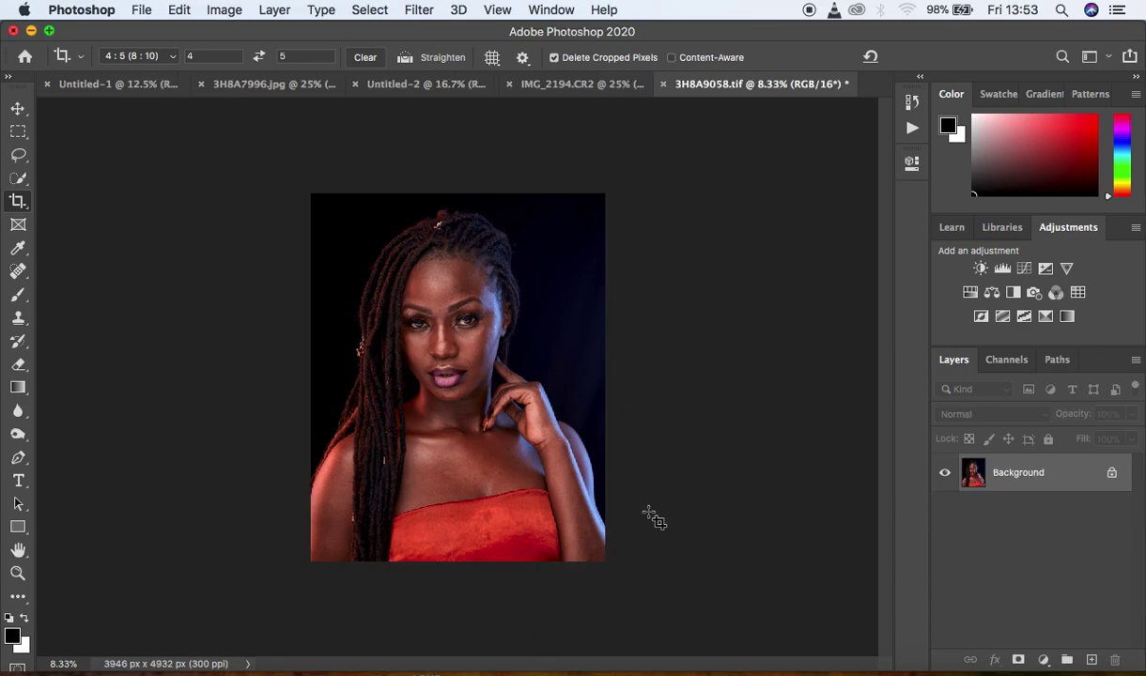
Duplicate the Background layer to hold the skin retouching.
{"action": "key", "text": "super+equal"}
{"action": "key", "text": "super+equal"}
{"action": "key", "text": "super+equal"}
{"action": "key", "text": "super+equal"}
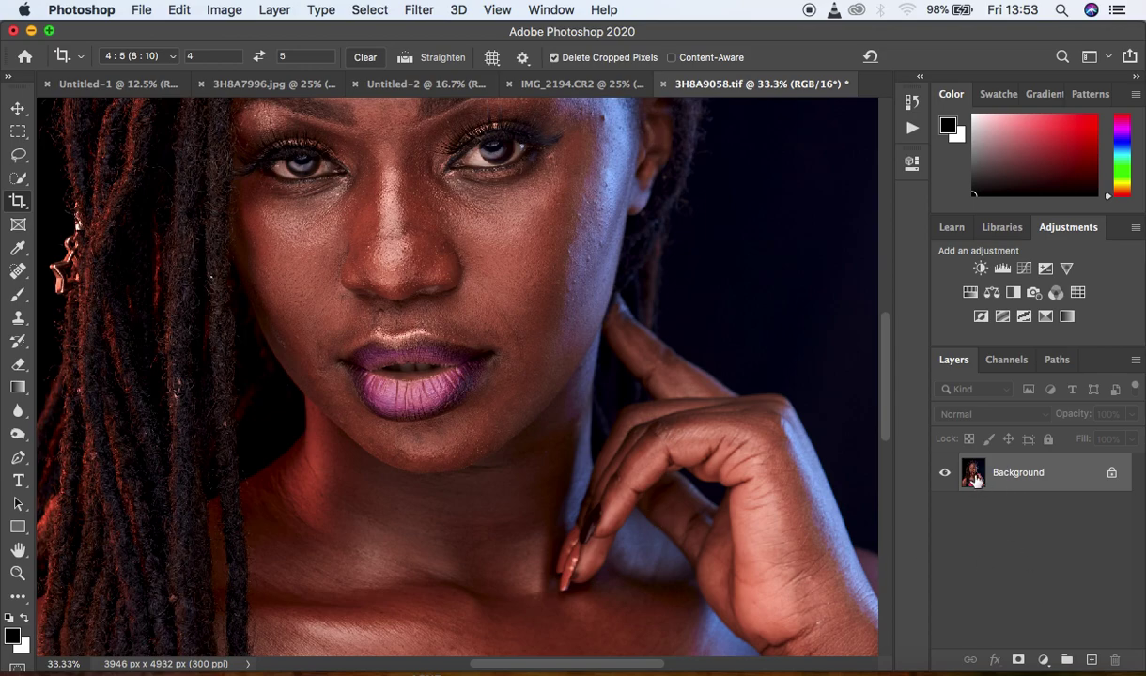
{"action": "key", "text": "super+j"}
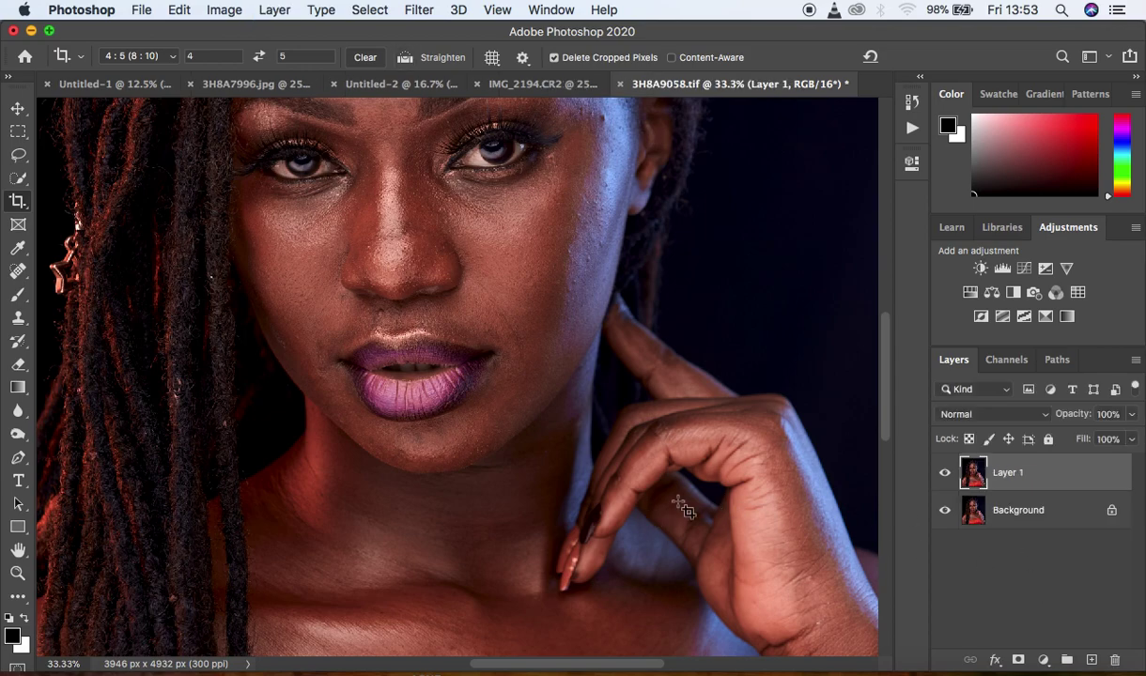
Remove the bumps on the blue-lit cheek with the Spot Healing Brush at size 20 in Content-Aware mode.
{"action": "left_click", "coordinate": [17, 272]}
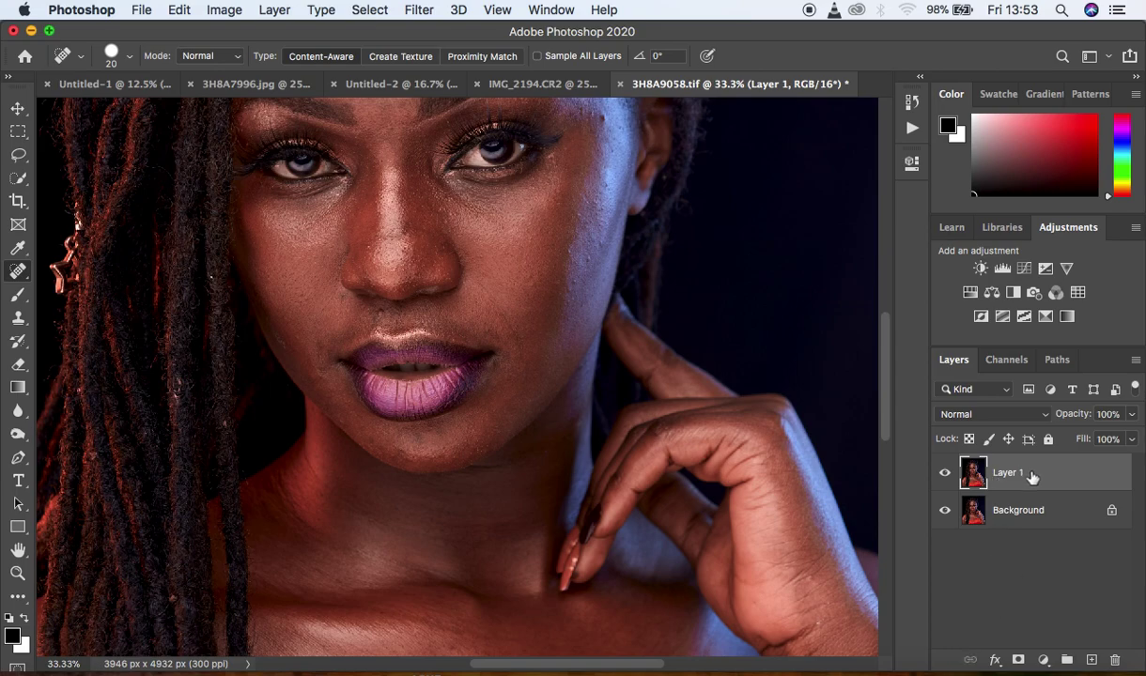
{"action": "scroll", "coordinate": [883, 409], "scroll_direction": "up", "scroll_amount": 1}
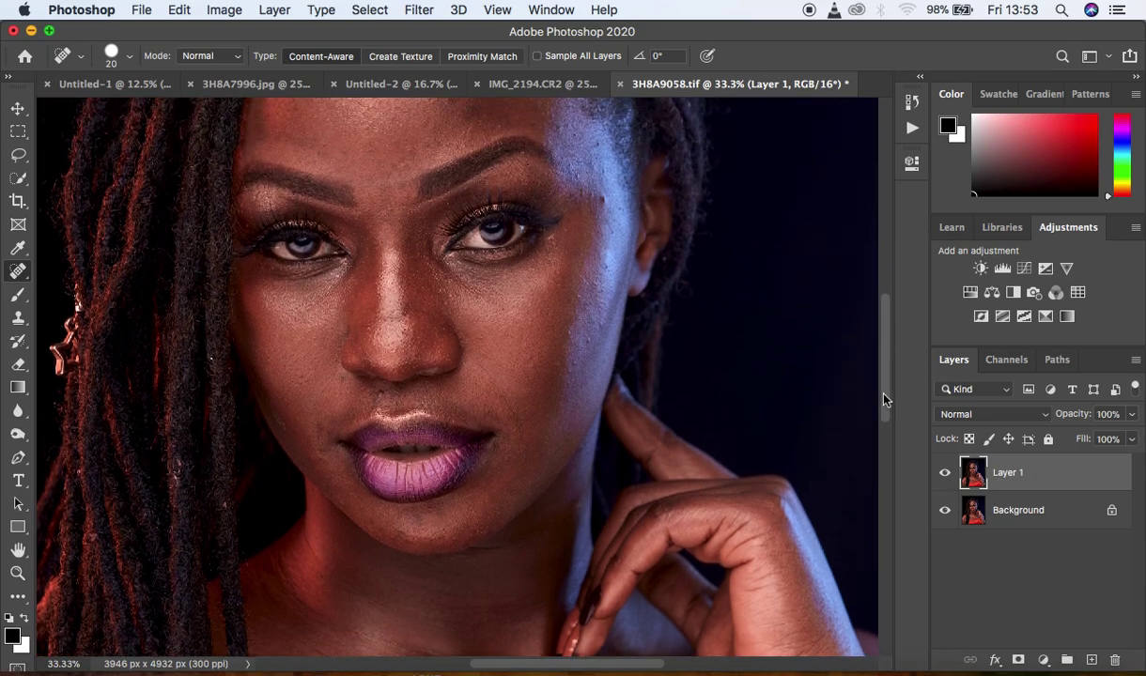
{"action": "scroll", "coordinate": [733, 460], "scroll_direction": "up", "scroll_amount": 2}
{"action": "scroll", "coordinate": [732, 461], "scroll_direction": "up", "scroll_amount": 1}
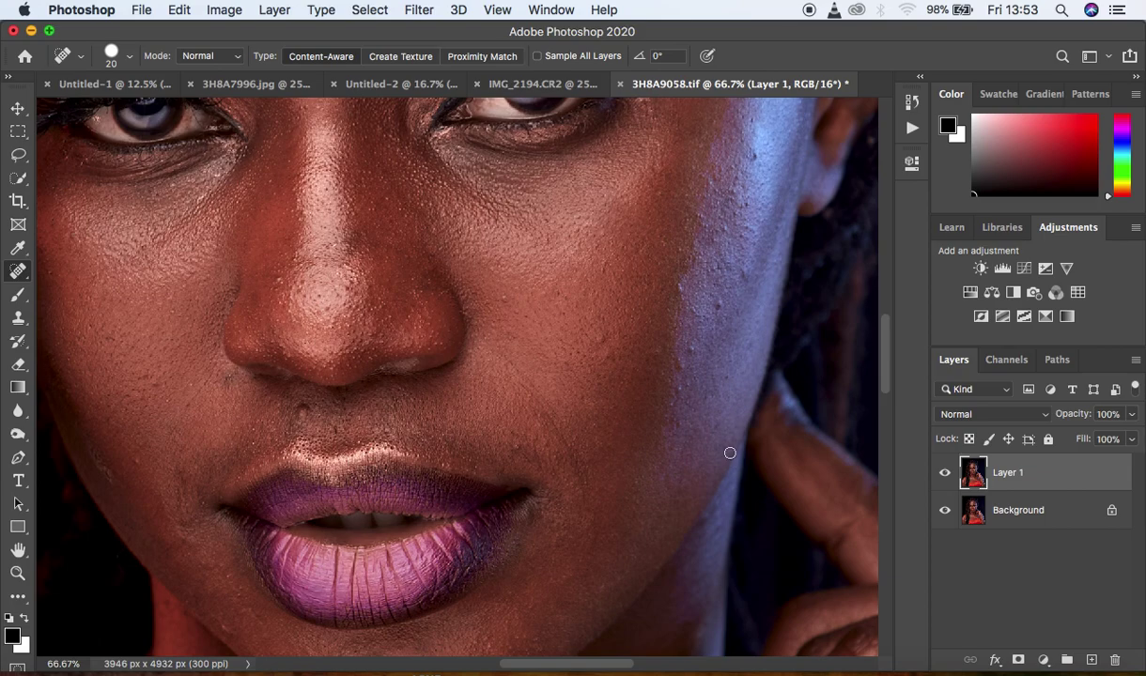
{"action": "left_click", "coordinate": [678, 287]}
{"action": "left_click", "coordinate": [731, 261]}
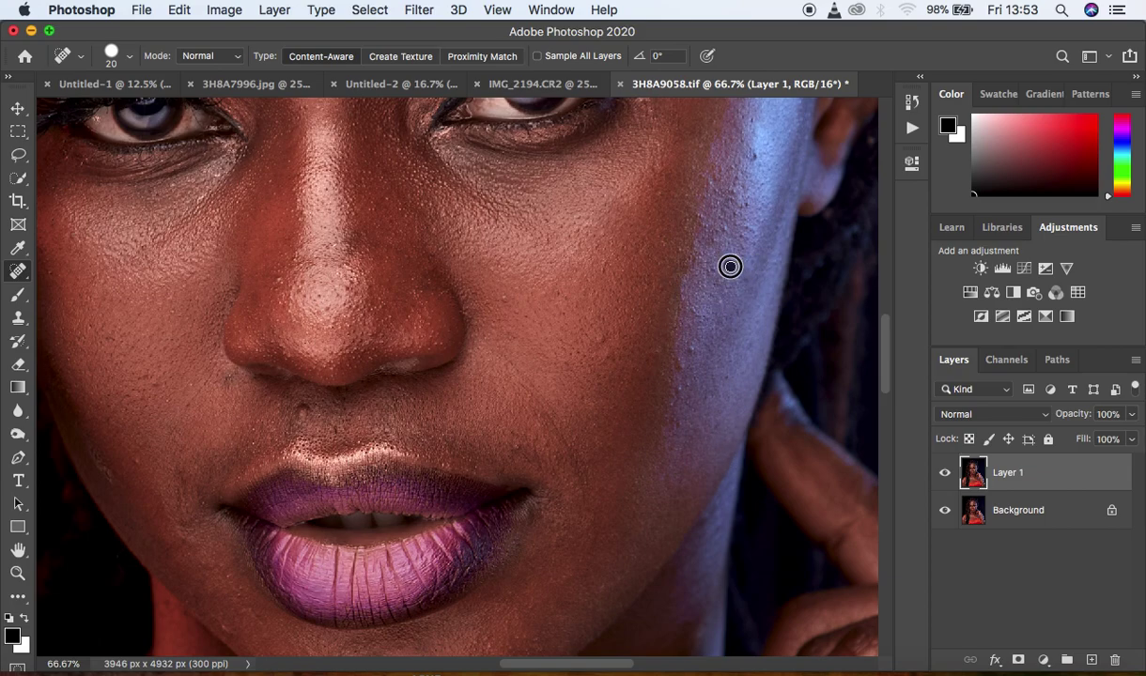
{"action": "left_click", "coordinate": [753, 153]}
{"action": "left_click", "coordinate": [751, 110]}
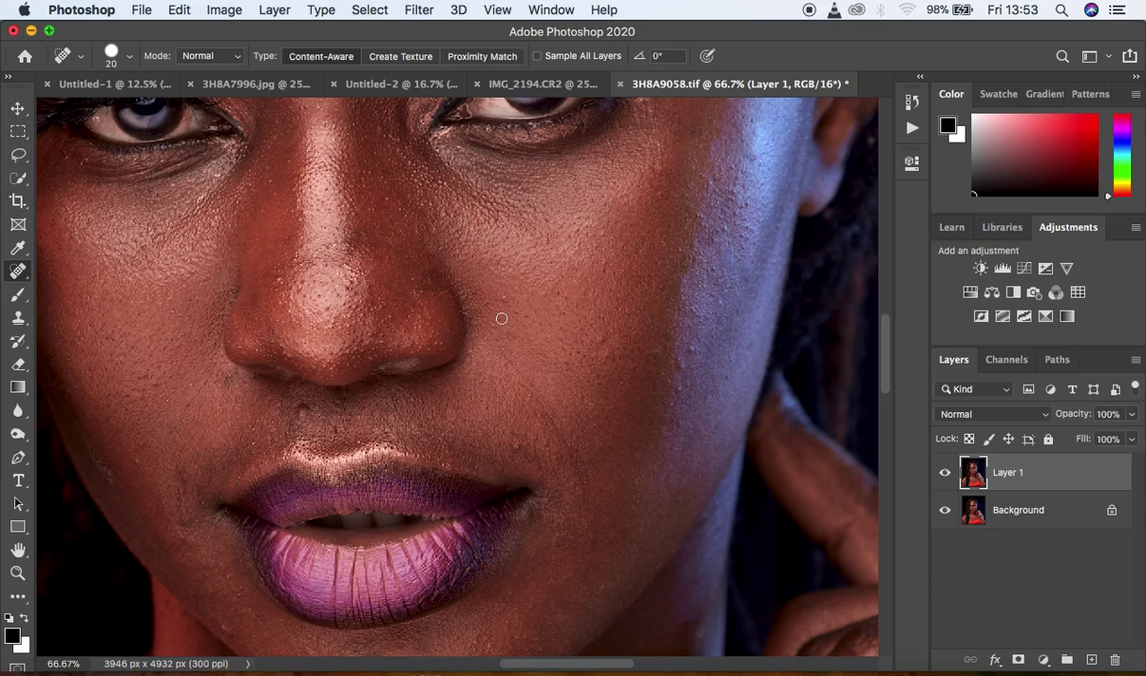
Heal the blemishes on both cheeks, above the upper lip and around the corner of the mouth.
{"action": "left_click_drag", "start_coordinate": [601, 337], "coordinate": [613, 361]}
{"action": "left_click", "coordinate": [678, 362]}
{"action": "left_click", "coordinate": [291, 401]}
{"action": "left_click", "coordinate": [100, 449]}
{"action": "left_click", "coordinate": [242, 582]}
{"action": "left_click", "coordinate": [224, 555]}
{"action": "left_click", "coordinate": [249, 450]}
{"action": "left_click", "coordinate": [220, 362]}
{"action": "left_click", "coordinate": [218, 361]}
{"action": "left_click_drag", "start_coordinate": [186, 486], "coordinate": [184, 452]}
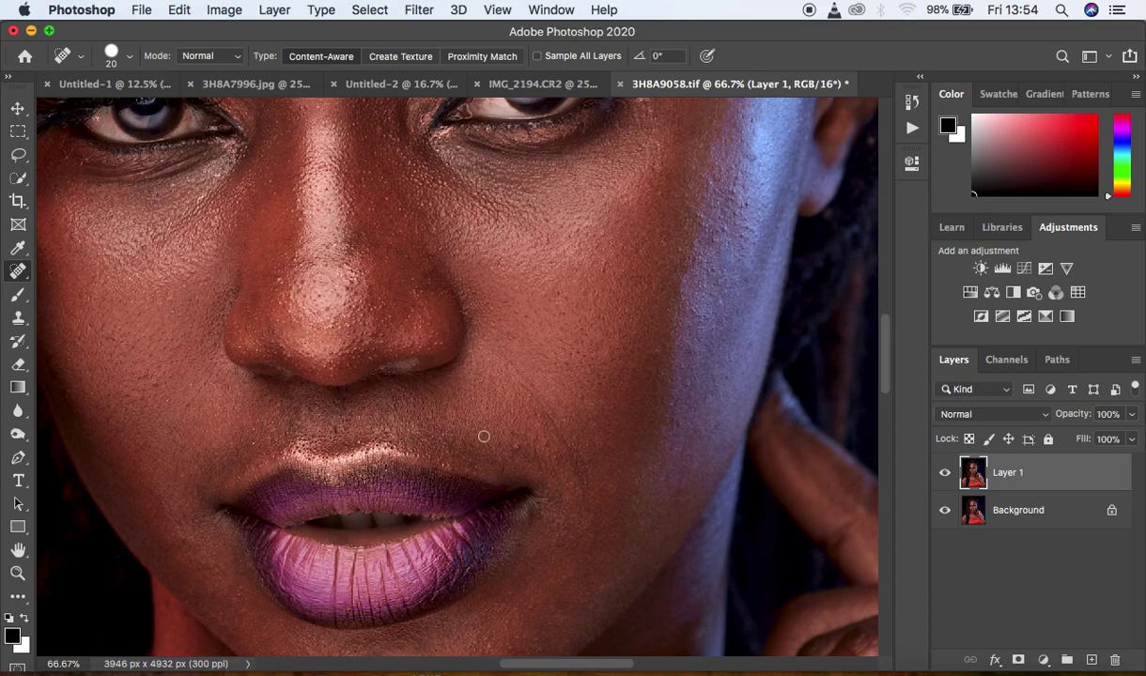
Heal the remaining spots beside the mouth, on the nose, under the eye and on the upper blue-lit cheek.
{"action": "left_click", "coordinate": [545, 438]}
{"action": "left_click", "coordinate": [550, 410]}
{"action": "left_click", "coordinate": [337, 232]}
{"action": "left_click", "coordinate": [302, 260]}
{"action": "left_click", "coordinate": [204, 200]}
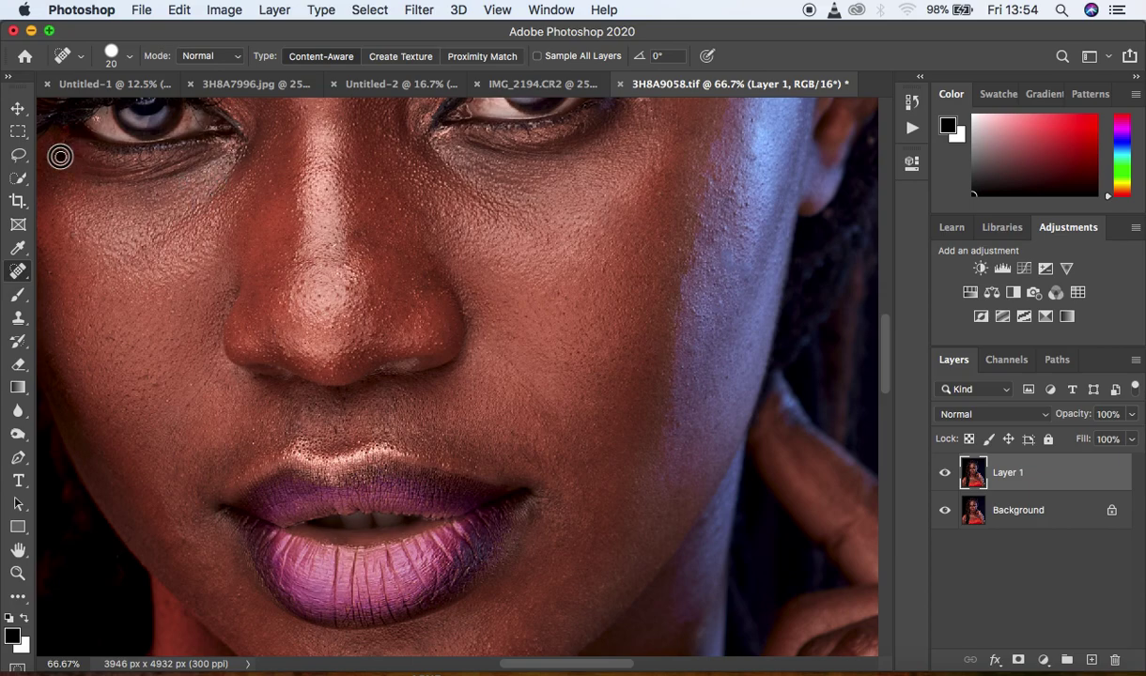
{"action": "left_click", "coordinate": [715, 149]}
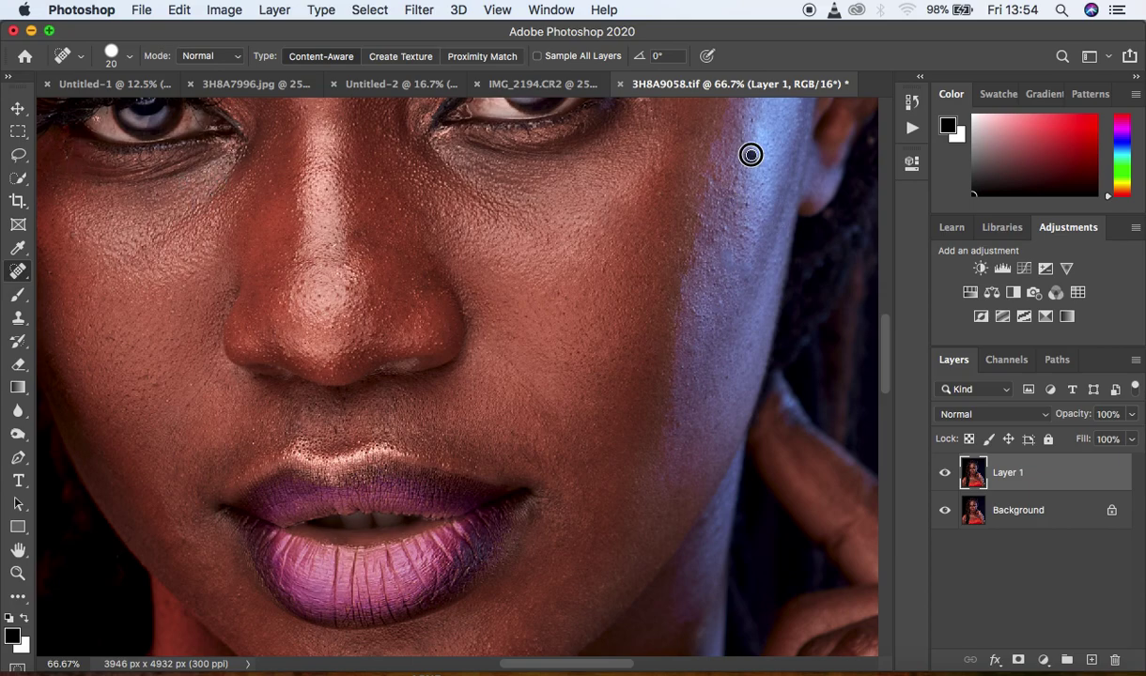
{"action": "left_click", "coordinate": [703, 183]}
Heal the bumps across the blue-lit temple between the outer eyebrow, hairline and ear.
{"action": "left_click_drag", "start_coordinate": [885, 347], "coordinate": [885, 303]}
{"action": "left_click_drag", "start_coordinate": [743, 310], "coordinate": [744, 345]}
{"action": "left_click", "coordinate": [771, 414]}
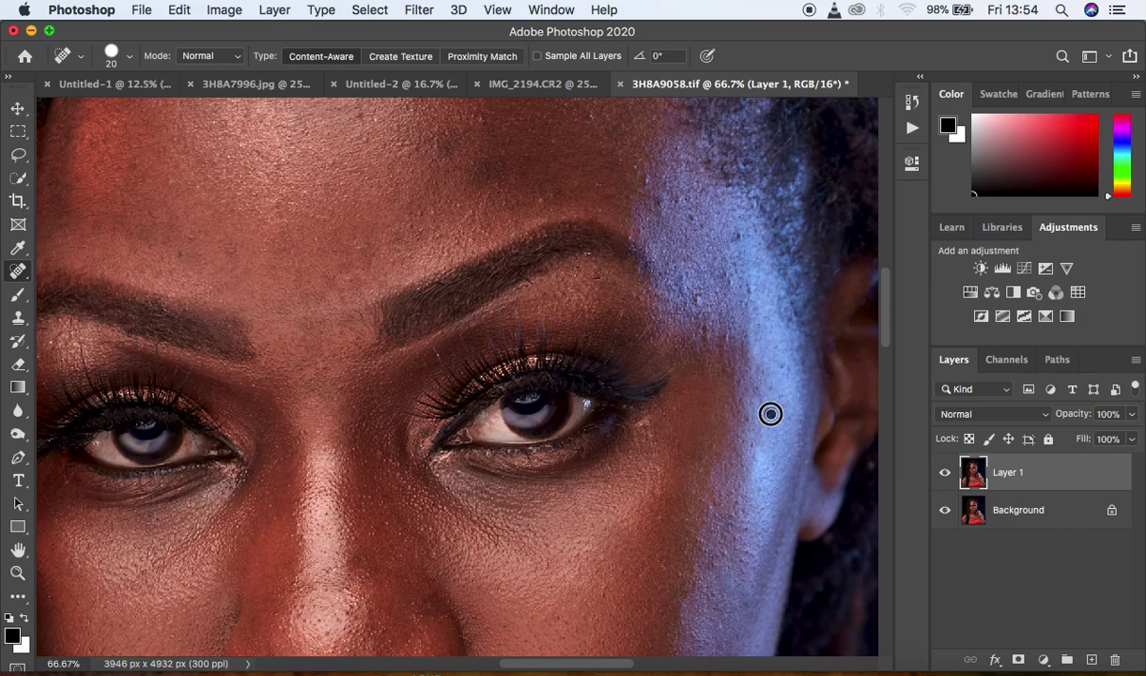
{"action": "left_click", "coordinate": [738, 234]}
{"action": "left_click", "coordinate": [716, 268]}
{"action": "left_click", "coordinate": [694, 261]}
{"action": "left_click", "coordinate": [703, 252]}
{"action": "left_click", "coordinate": [665, 286]}
{"action": "left_click", "coordinate": [655, 269]}
{"action": "left_click", "coordinate": [658, 207]}
{"action": "left_click", "coordinate": [662, 190]}
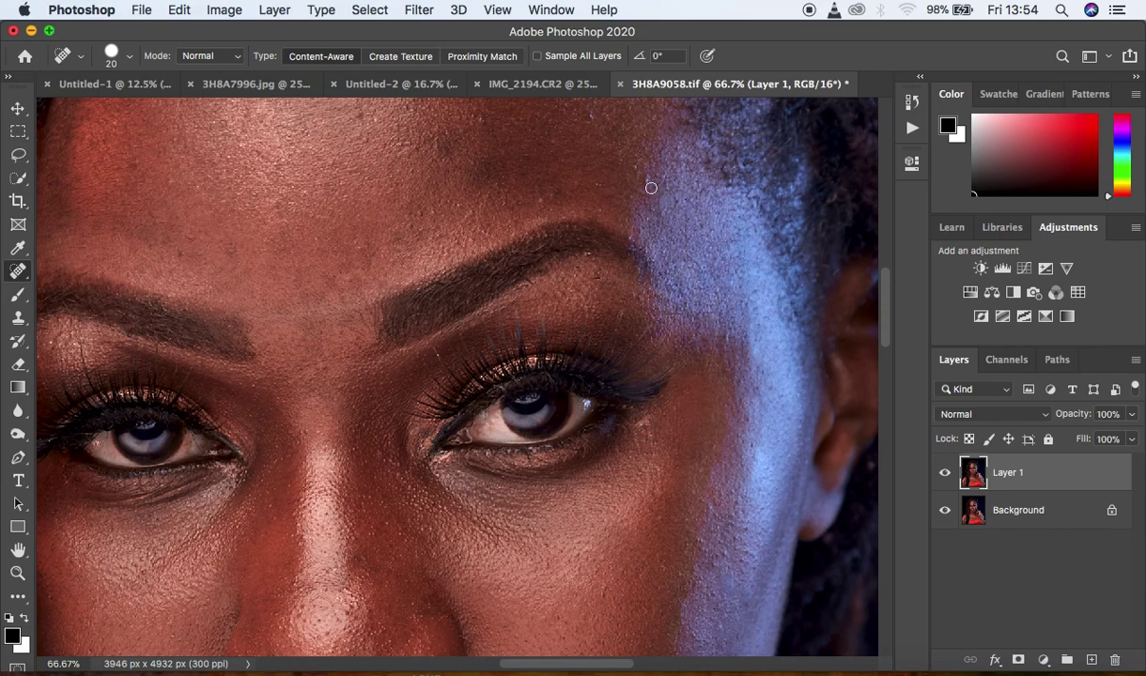
Heal the blemishes across the forehead, from above the eyebrows up towards the hairline.
{"action": "left_click", "coordinate": [564, 184]}
{"action": "left_click", "coordinate": [149, 235]}
{"action": "left_click", "coordinate": [169, 176]}
{"action": "left_click", "coordinate": [347, 133]}
{"action": "left_click", "coordinate": [488, 121]}
{"action": "key", "text": "super+minus"}
{"action": "left_click_drag", "start_coordinate": [518, 149], "coordinate": [520, 120]}
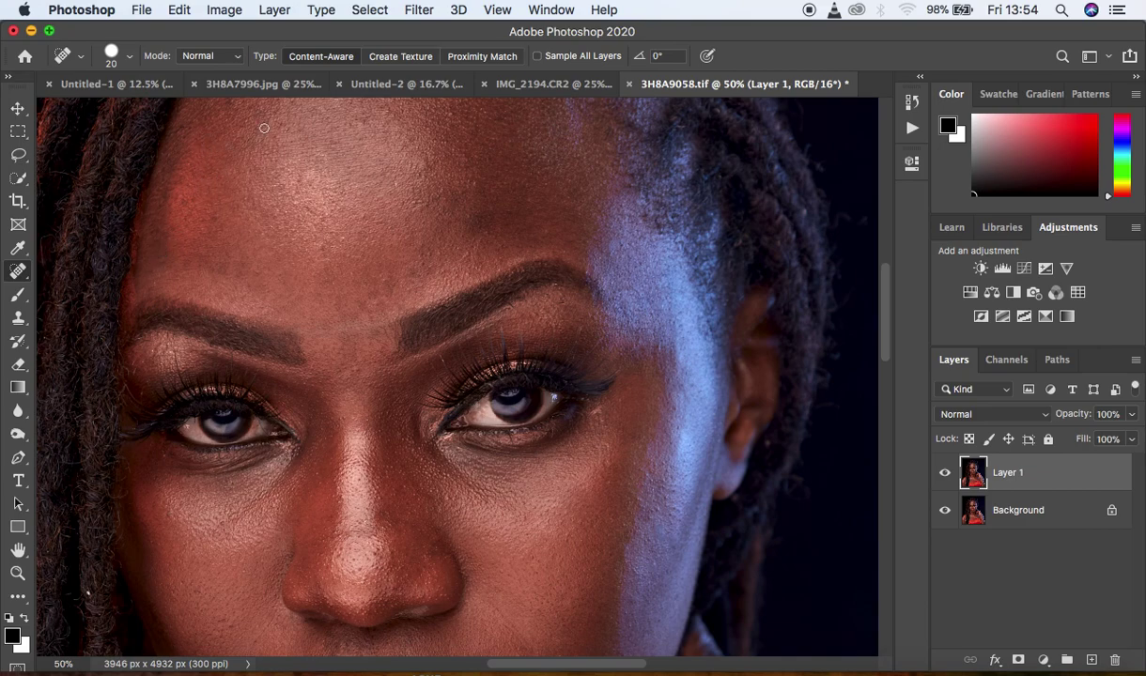
{"action": "left_click_drag", "start_coordinate": [271, 111], "coordinate": [249, 109]}
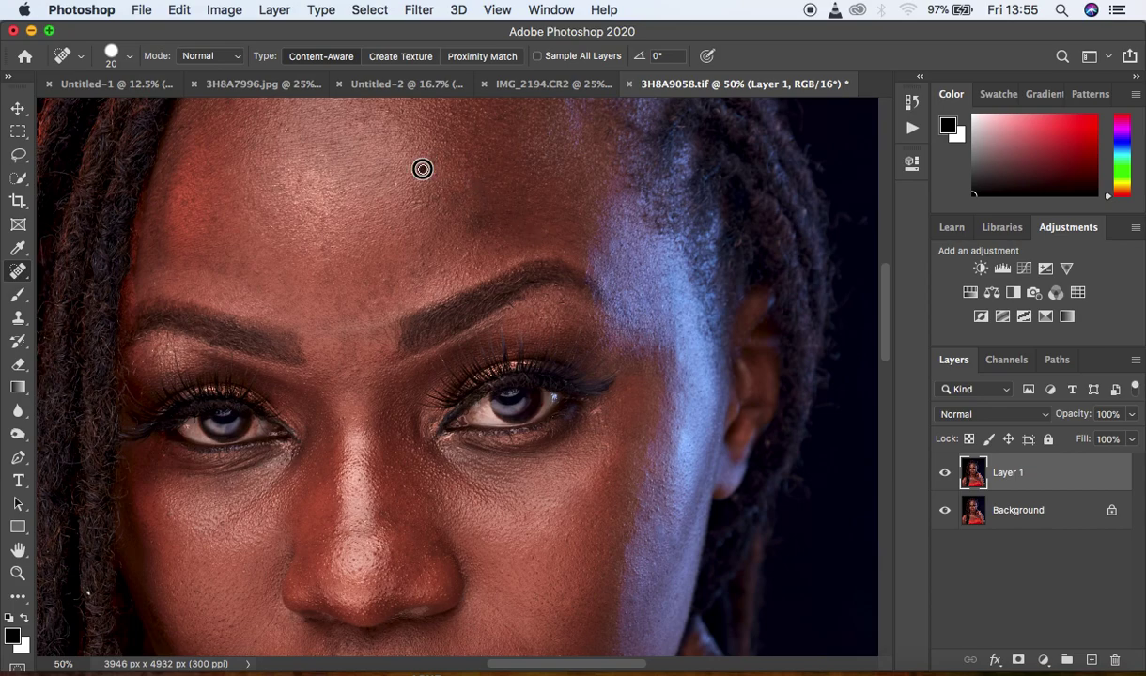
Heal the spots between the brows, on the outer eyelid and beside the outer eye corner, and check the whole face.
{"action": "left_click", "coordinate": [396, 284]}
{"action": "left_click", "coordinate": [578, 332]}
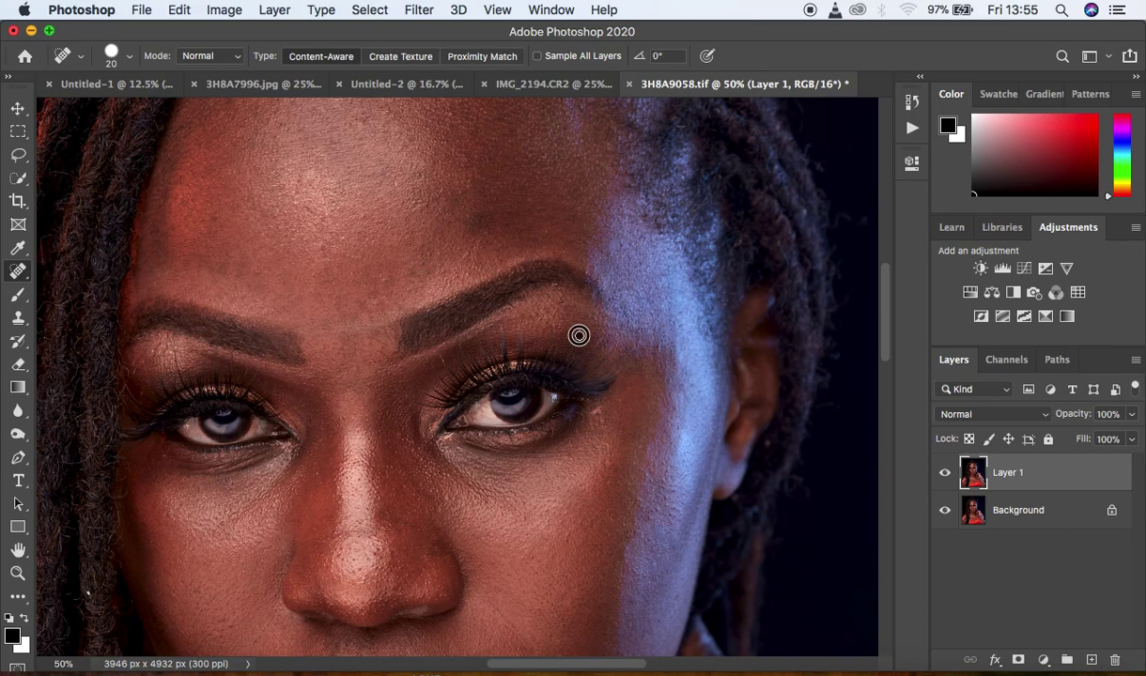
{"action": "left_click", "coordinate": [598, 409]}
{"action": "key", "text": "super+minus"}
{"action": "key", "text": "super+minus"}
{"action": "key", "text": "super+minus"}
{"action": "key", "text": "super+minus"}
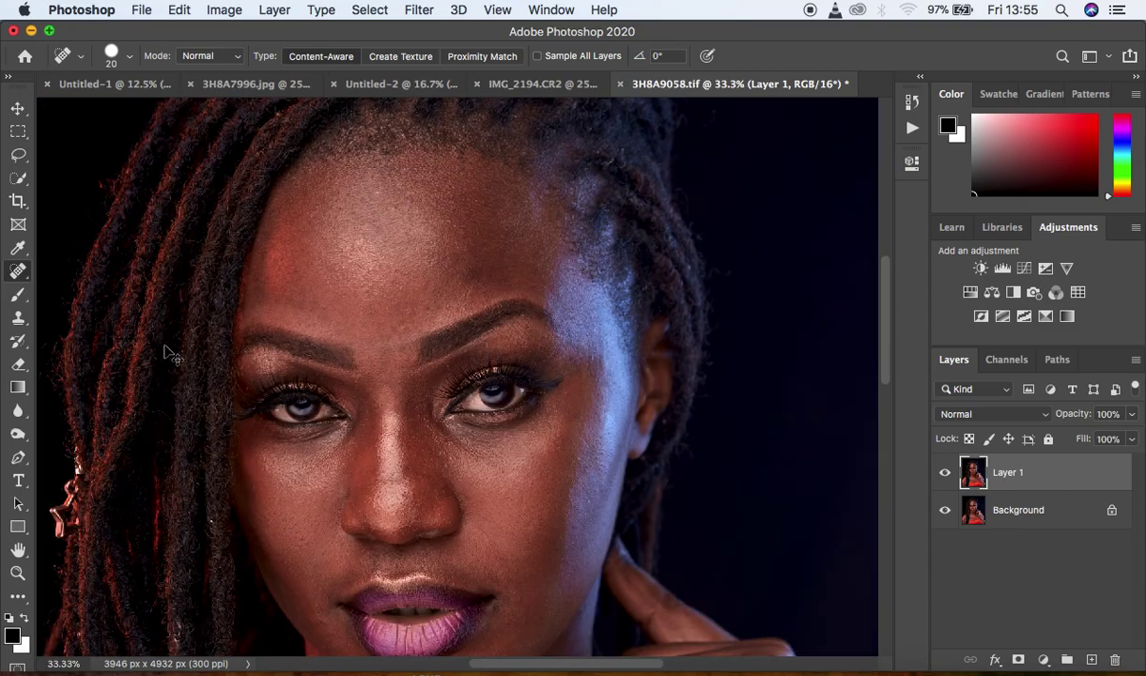
Enlarge the healing brush to size 35 and clean up spots along the jaw, below the nose and beside the mouth.
{"action": "key", "text": "super+plus"}
{"action": "key", "text": "super+plus"}
{"action": "key", "text": "super+plus"}
{"action": "key", "text": "super+plus"}
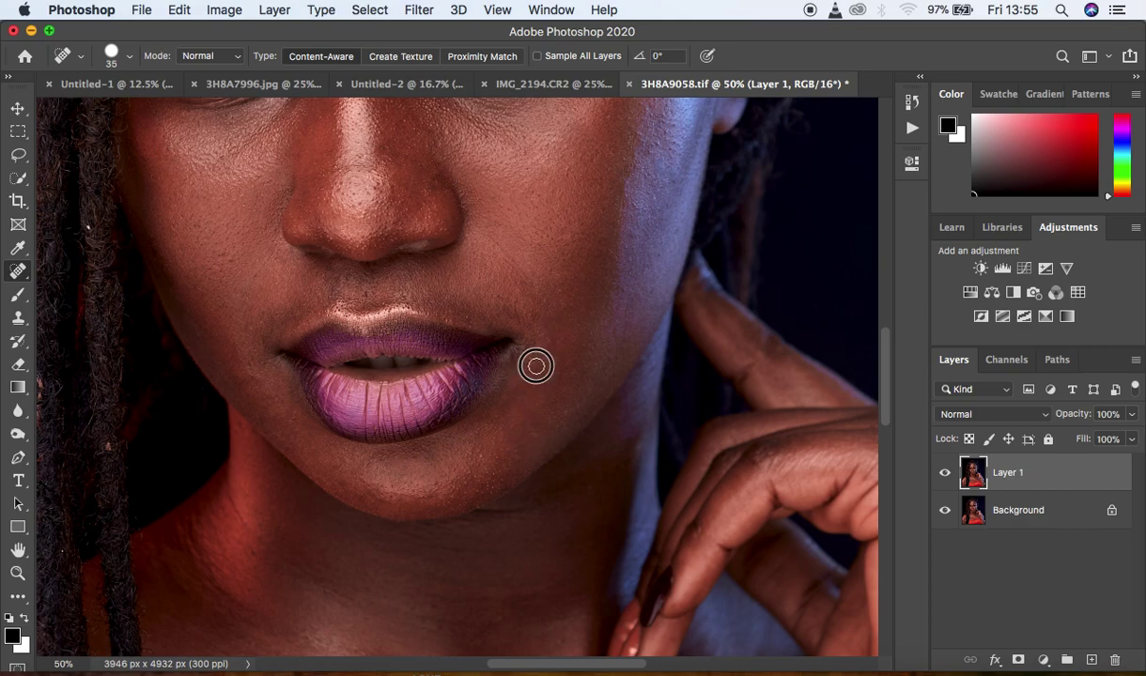
{"action": "left_click", "coordinate": [252, 379]}
{"action": "left_click", "coordinate": [252, 363]}
{"action": "left_click", "coordinate": [350, 279]}
{"action": "left_click", "coordinate": [567, 406]}
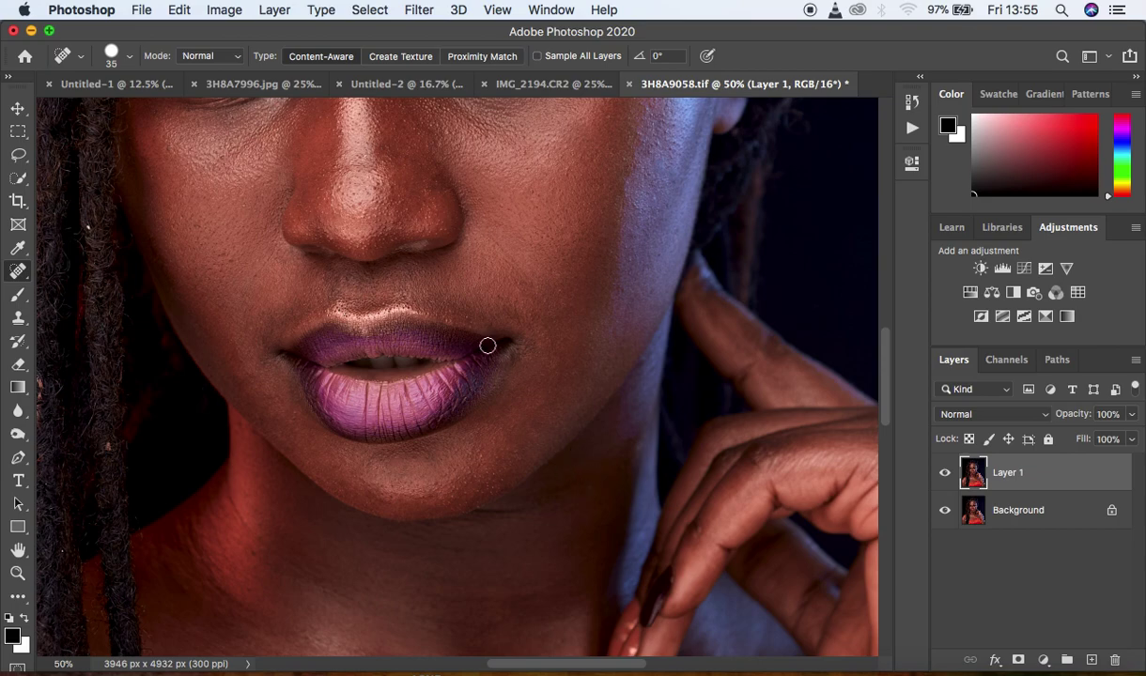
{"action": "left_click", "coordinate": [430, 126]}
Heal the blemishes on the upper chest and the crease lines across the neck below the chin.
{"action": "left_click_drag", "start_coordinate": [890, 364], "coordinate": [890, 405]}
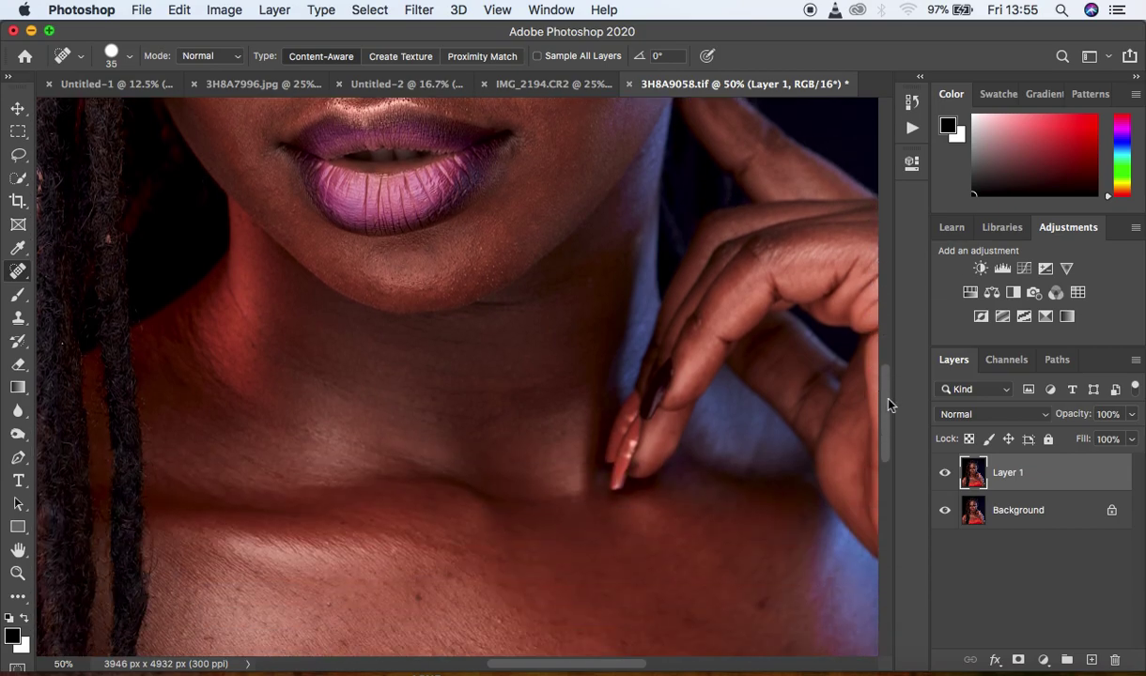
{"action": "left_click", "coordinate": [762, 595]}
{"action": "left_click", "coordinate": [795, 649]}
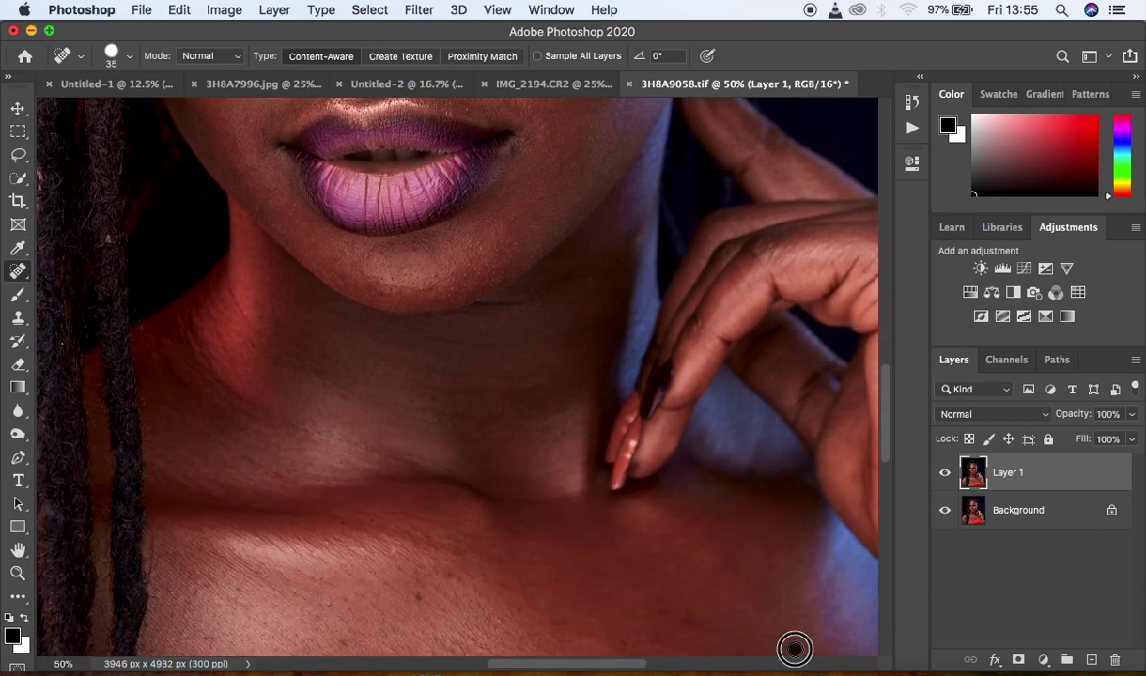
{"action": "left_click", "coordinate": [418, 592]}
{"action": "left_click_drag", "start_coordinate": [478, 429], "coordinate": [422, 422]}
{"action": "mouse_move", "coordinate": [523, 300]}
{"action": "left_mouse_down"}
{"action": "mouse_move", "coordinate": [492, 301]}
{"action": "mouse_move", "coordinate": [595, 281]}
{"action": "mouse_move", "coordinate": [465, 292]}
{"action": "left_mouse_up"}
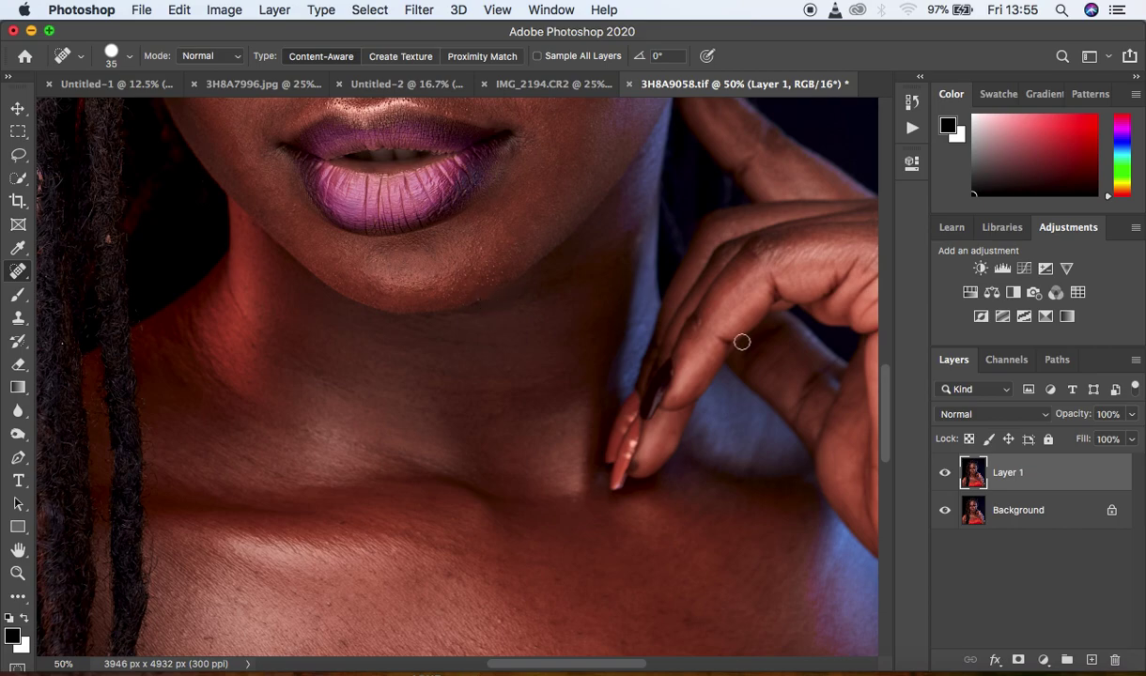
Heal the dark spots scattered over the chest above the neckline of the red dress.
{"action": "left_click_drag", "start_coordinate": [890, 410], "coordinate": [888, 477]}
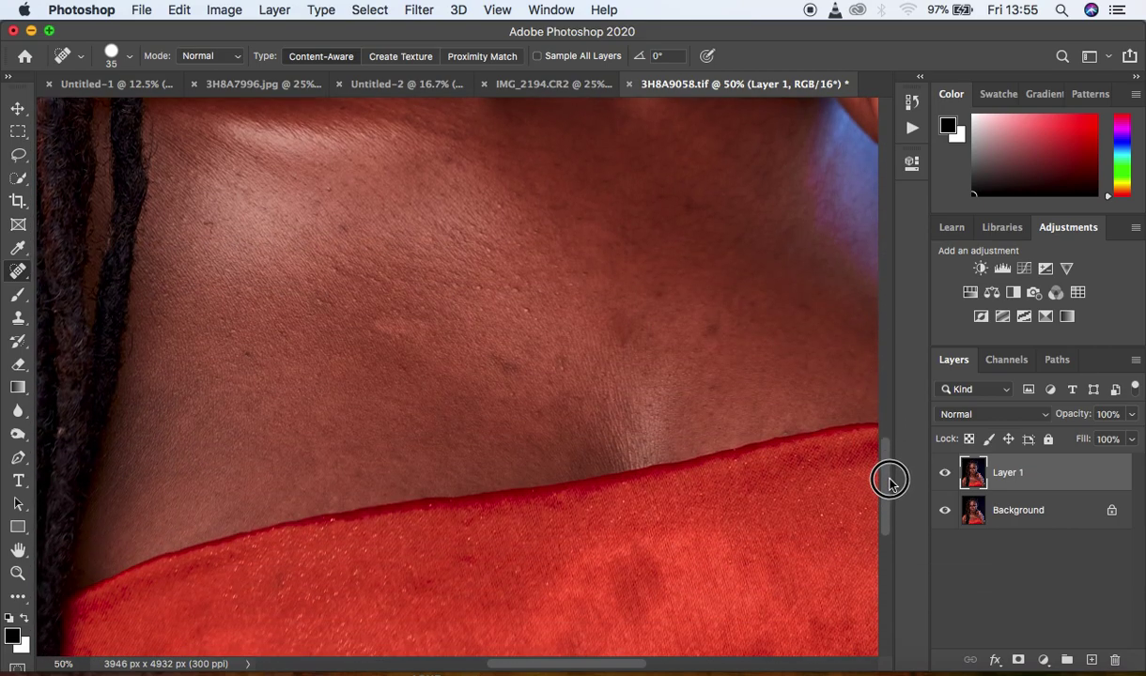
{"action": "left_click_drag", "start_coordinate": [710, 342], "coordinate": [726, 322]}
{"action": "left_click_drag", "start_coordinate": [478, 347], "coordinate": [507, 354]}
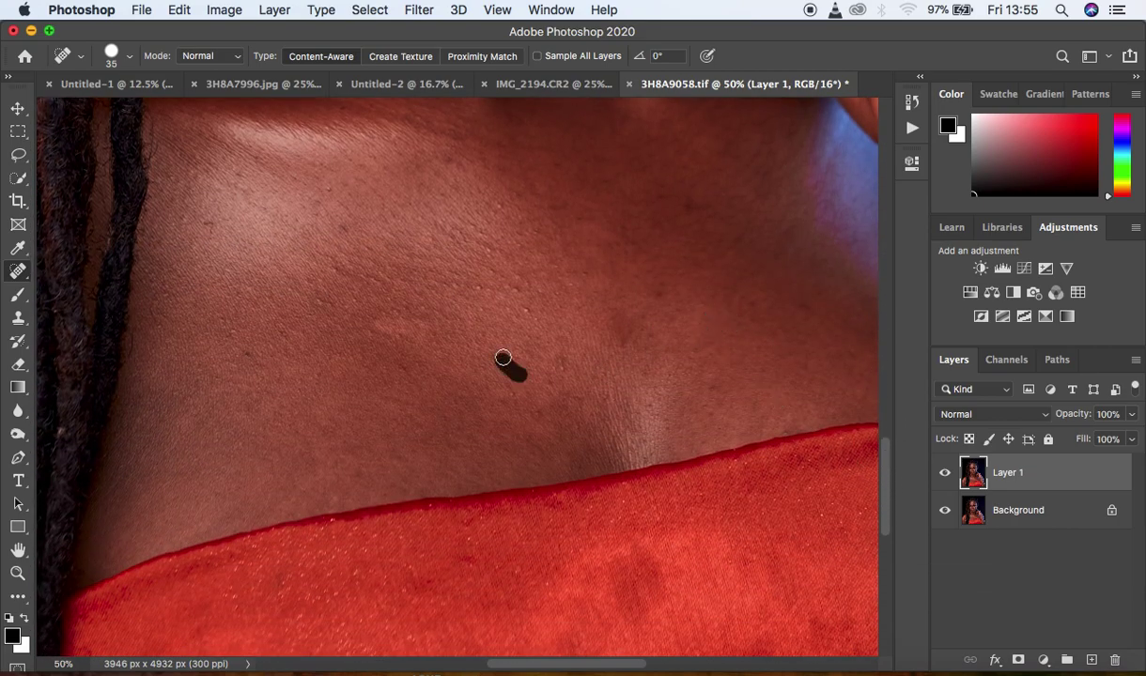
{"action": "left_click_drag", "start_coordinate": [553, 403], "coordinate": [497, 386]}
{"action": "left_click_drag", "start_coordinate": [242, 321], "coordinate": [251, 349]}
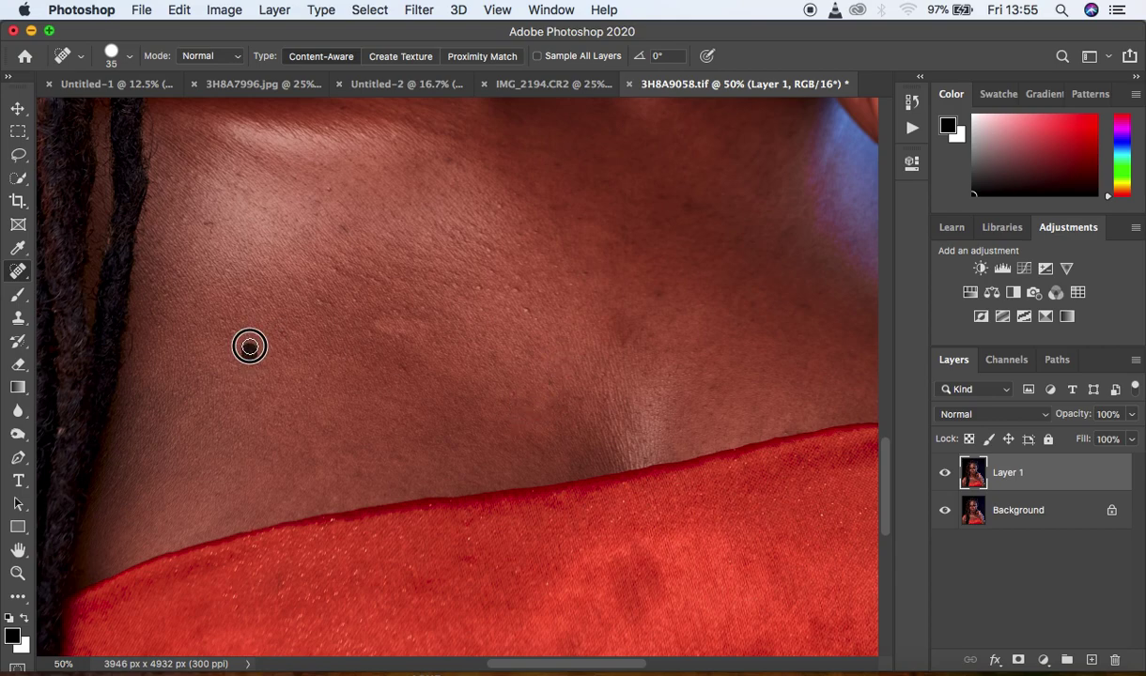
{"action": "left_click_drag", "start_coordinate": [226, 199], "coordinate": [205, 235]}
{"action": "left_click", "coordinate": [437, 157]}
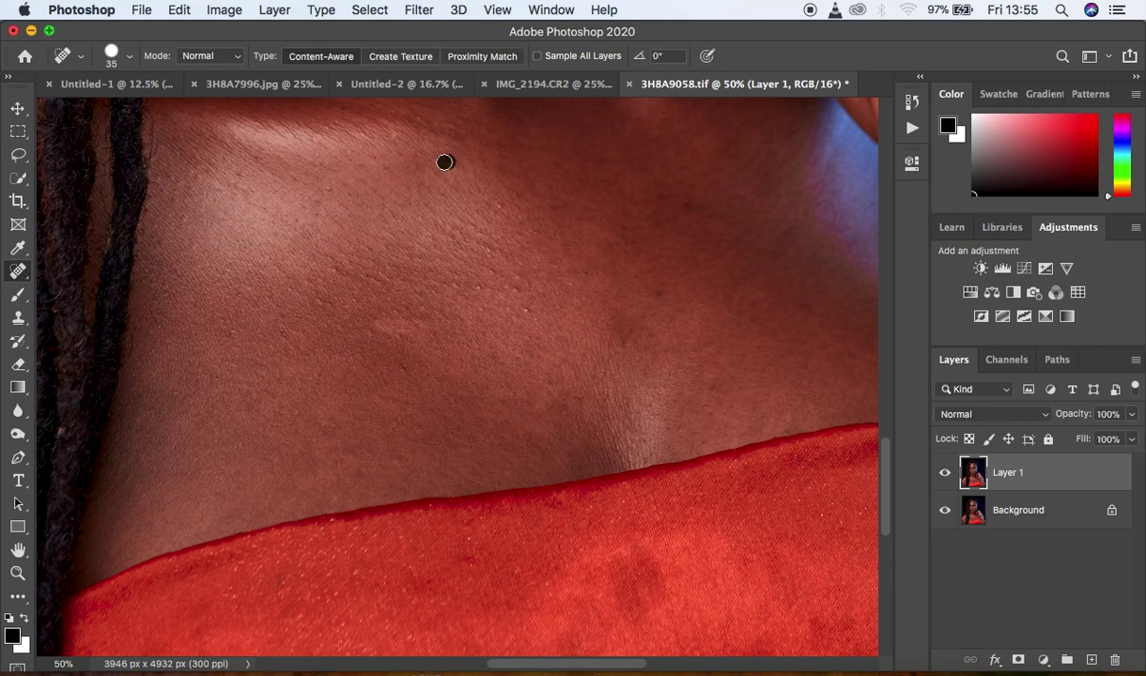
{"action": "left_click_drag", "start_coordinate": [648, 193], "coordinate": [694, 193]}
{"action": "left_click_drag", "start_coordinate": [606, 319], "coordinate": [571, 325]}
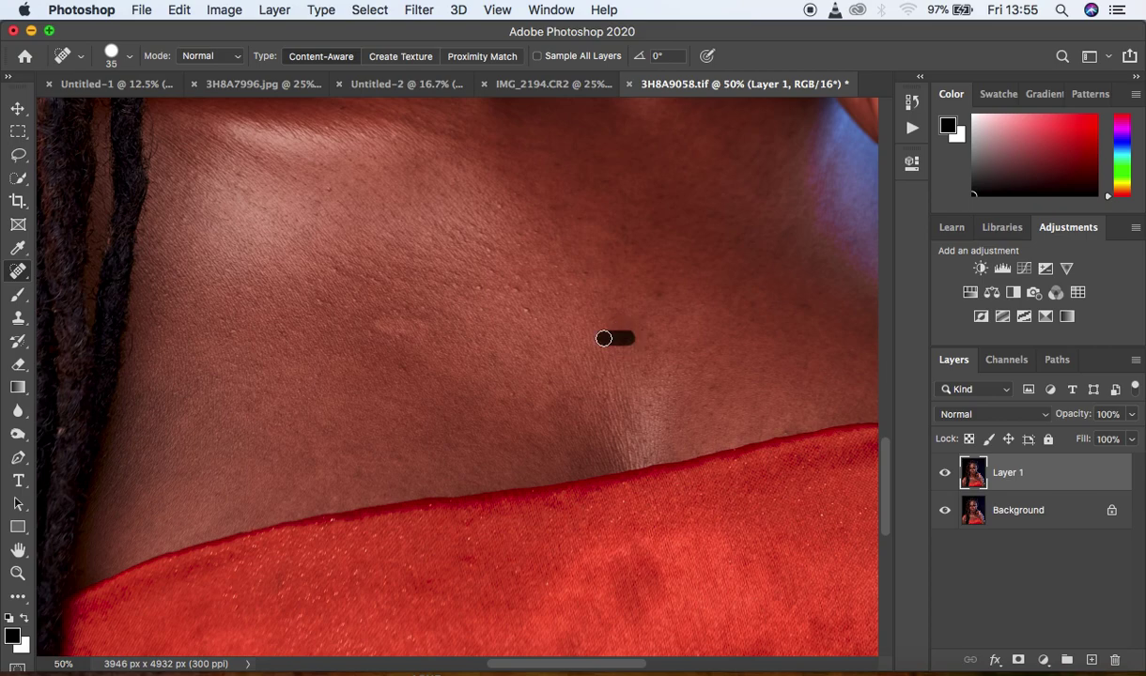
Review the full retouched portrait and duplicate Layer 1.
{"action": "key", "text": "super+minus"}
{"action": "key", "text": "super+minus"}
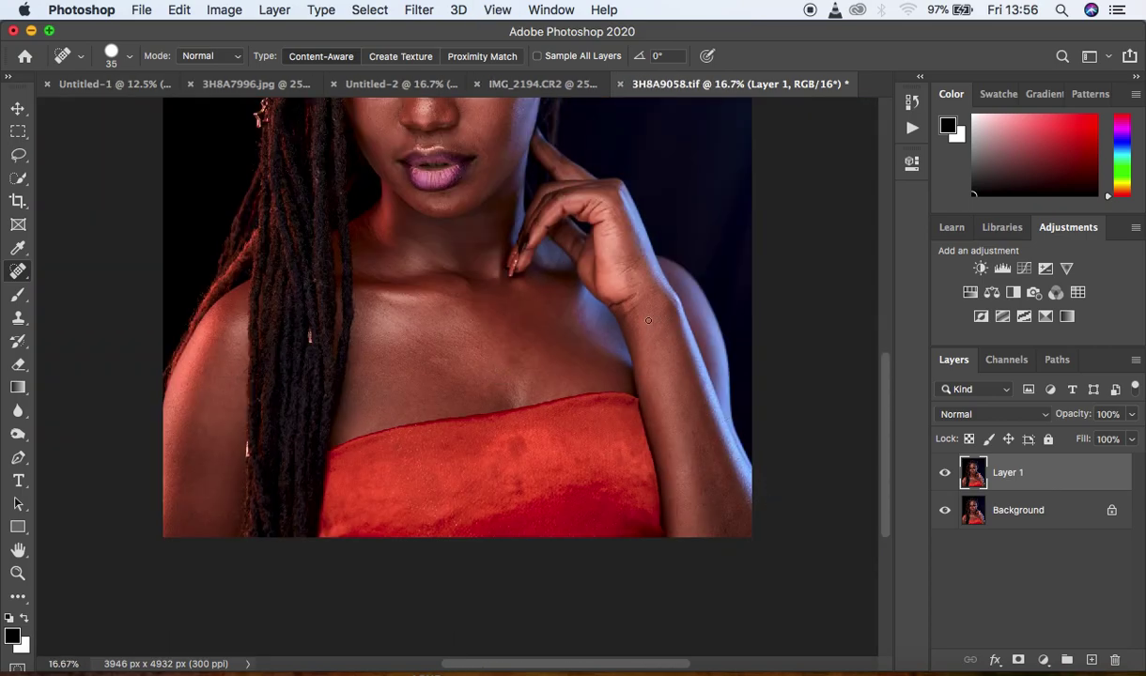
{"action": "key", "text": "super+minus"}
{"action": "key", "text": "super+minus"}
{"action": "key", "text": "super+plus"}
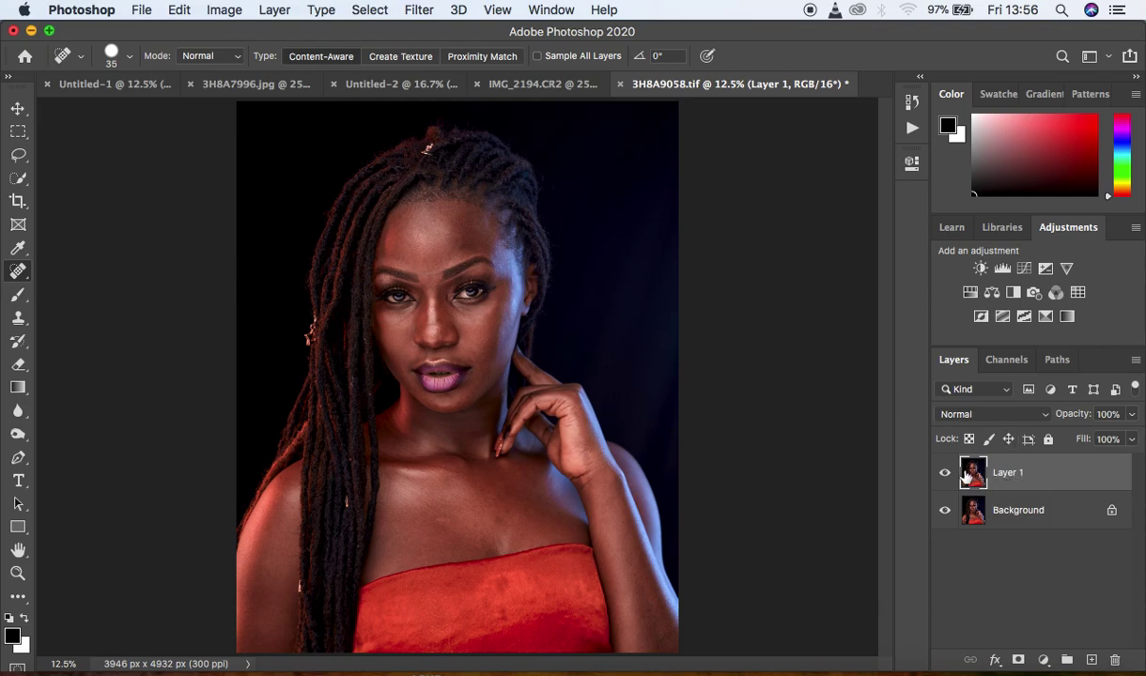
{"action": "key", "text": "super+j"}
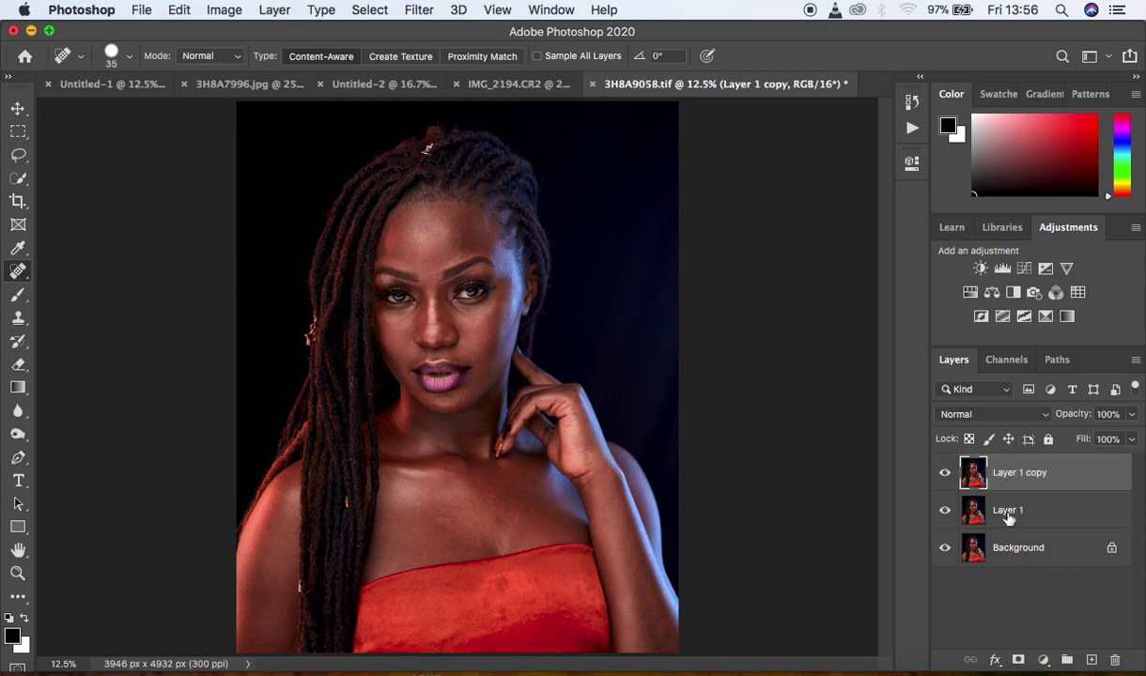
Rename Layer 1 to LOW FREQ and its copy above to HIGH FREQ, and hide the HIGH FREQ layer.
{"action": "double_click", "coordinate": [1007, 512]}
{"action": "type", "text": "LOW FREQ"}
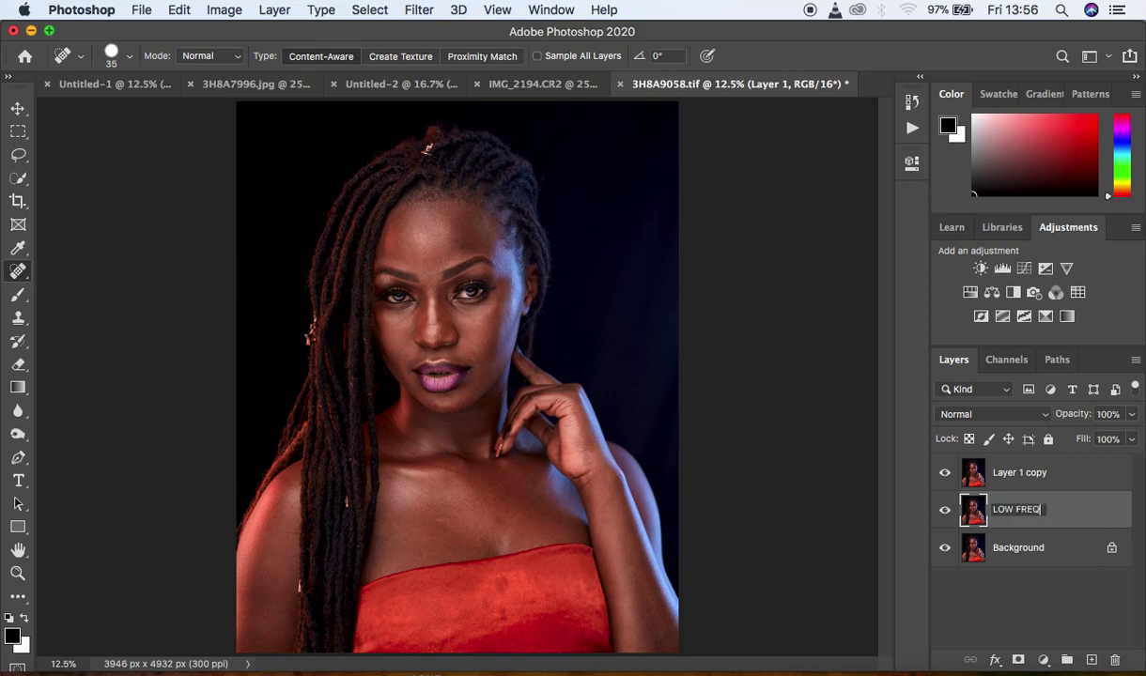
{"action": "key", "text": "Return"}
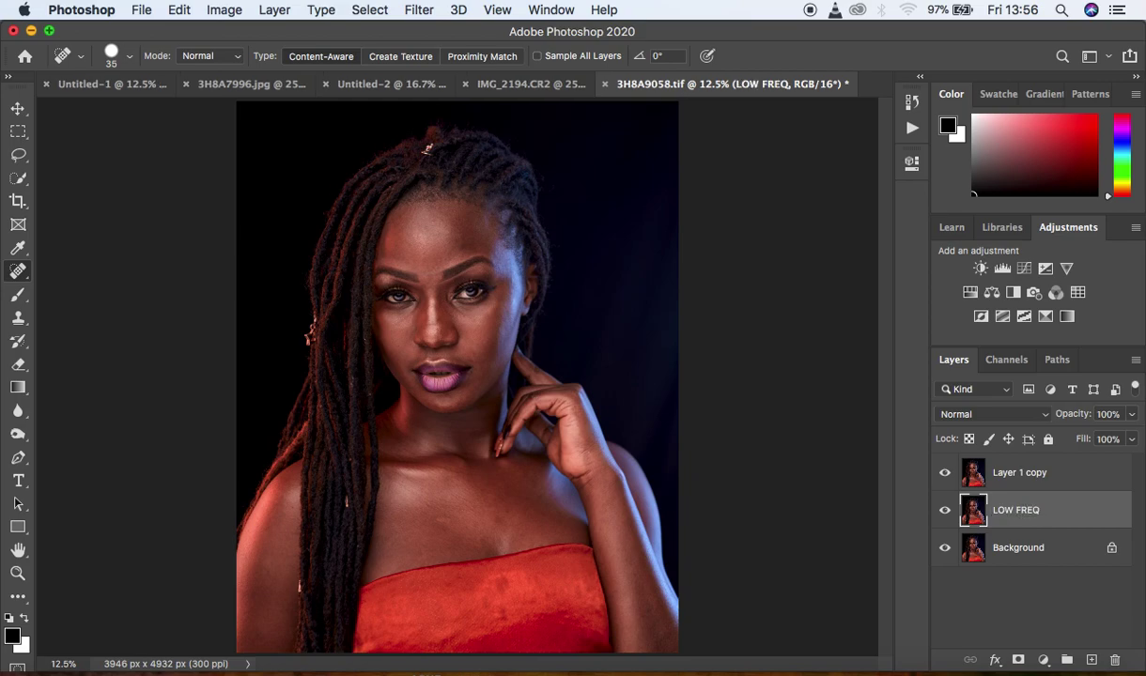
{"action": "double_click", "coordinate": [1011, 472]}
{"action": "type", "text": "HIGH FREQ"}
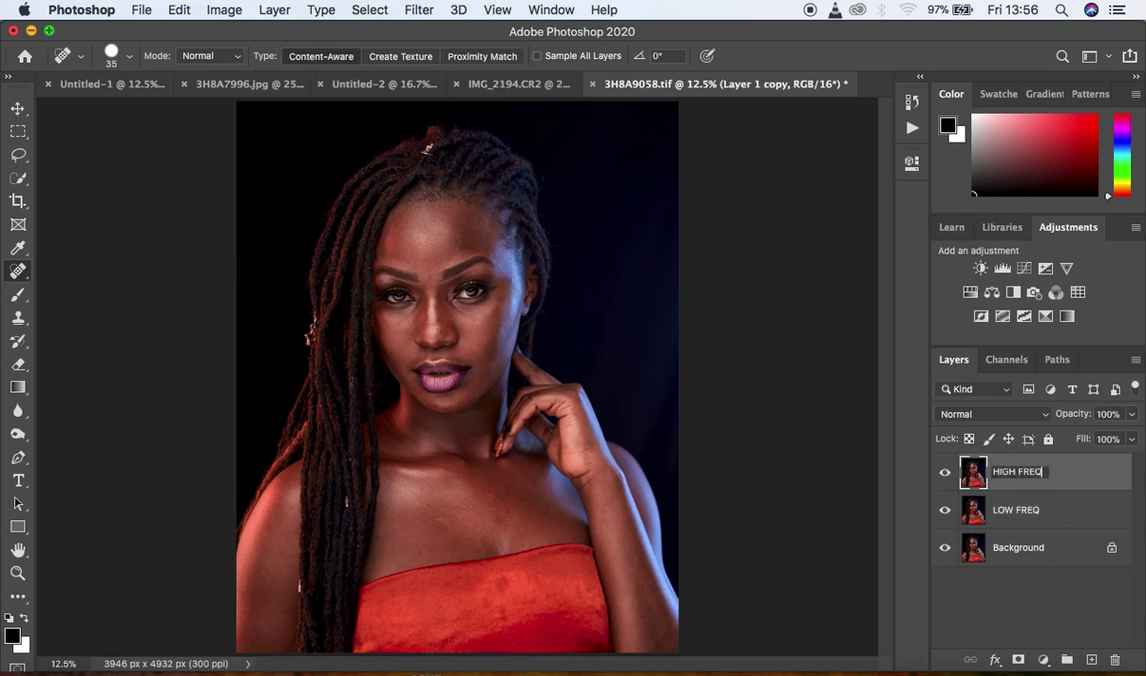
{"action": "key", "text": "Return"}
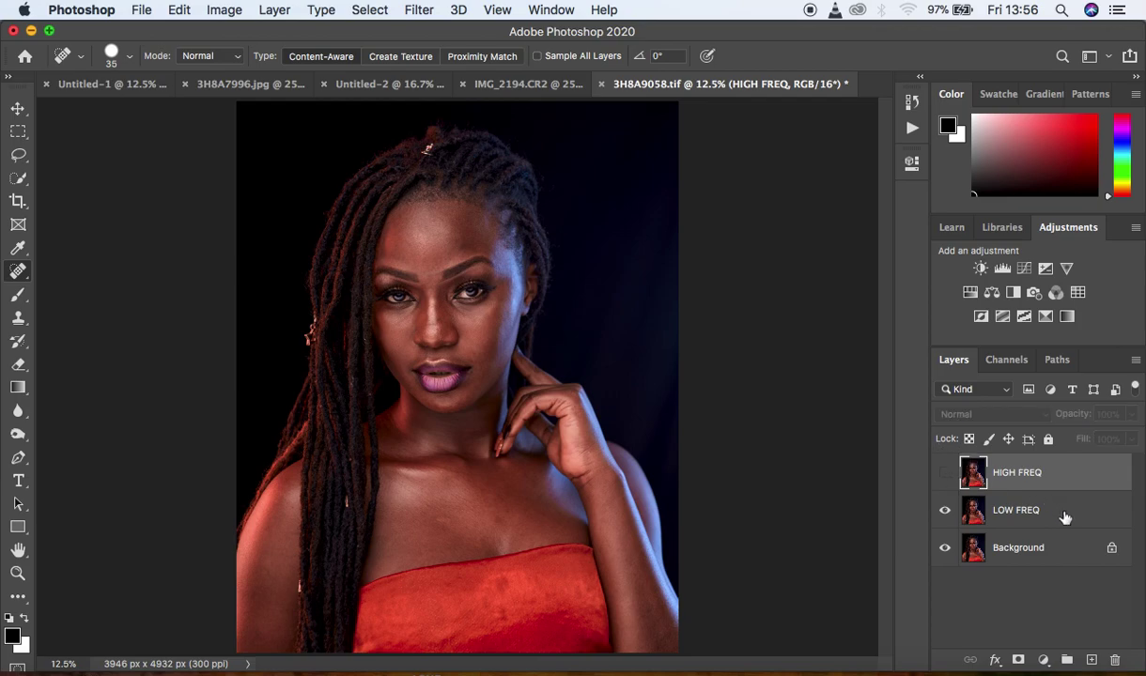
Start a Gaussian Blur on the LOW FREQ layer and lower its radius to 0.1 pixels.
{"action": "left_click", "coordinate": [1033, 510]}
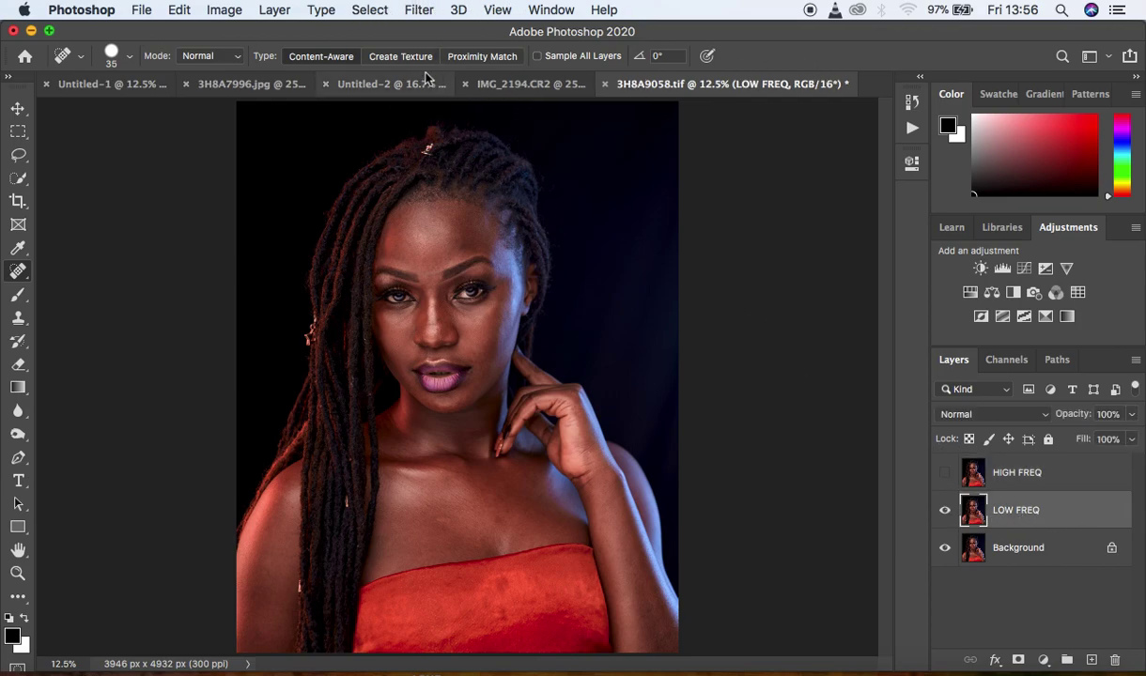
{"action": "left_click", "coordinate": [419, 10]}
{"action": "mouse_move", "coordinate": [520, 226]}
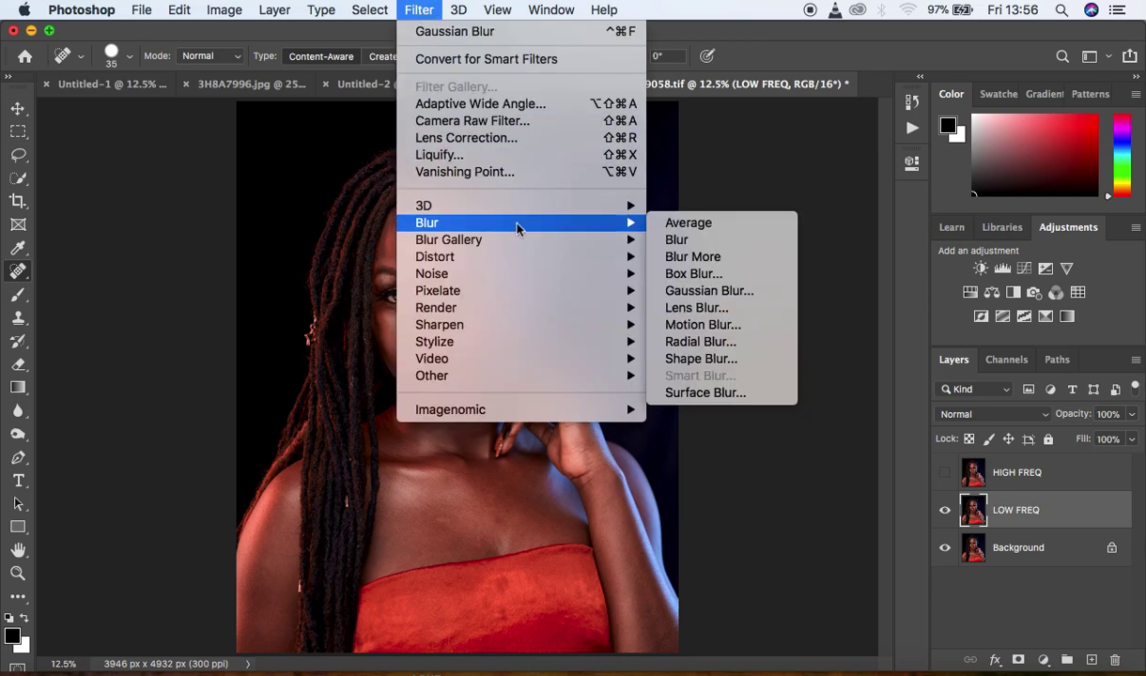
{"action": "left_click", "coordinate": [741, 294]}
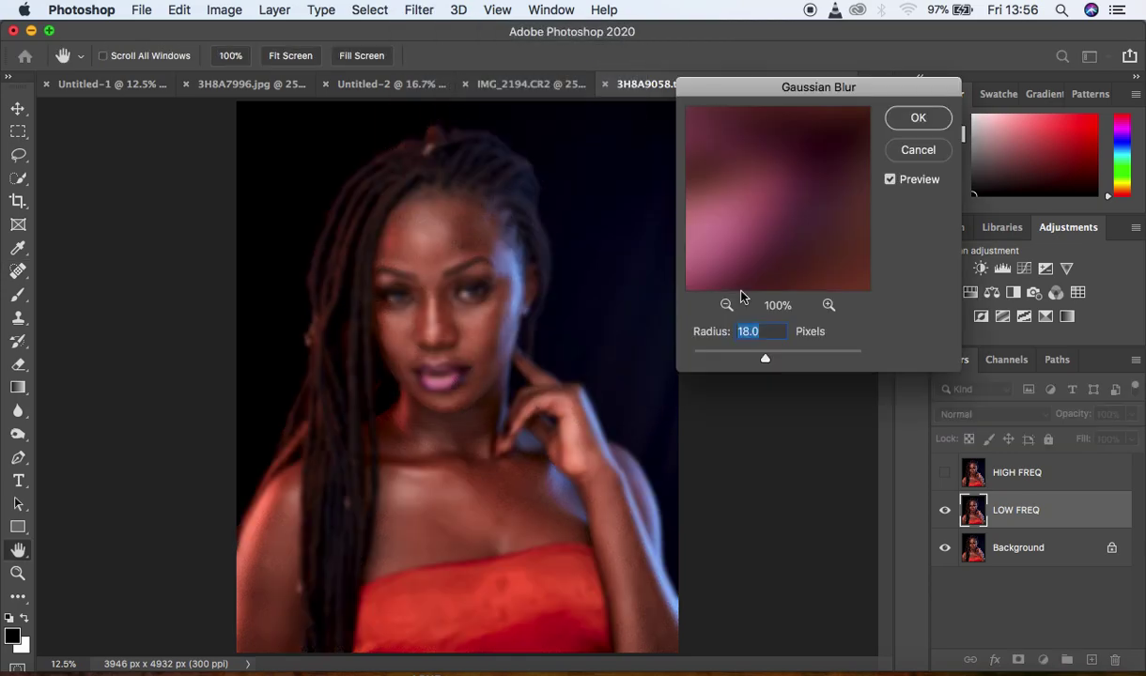
{"action": "left_click_drag", "start_coordinate": [767, 361], "coordinate": [634, 356]}
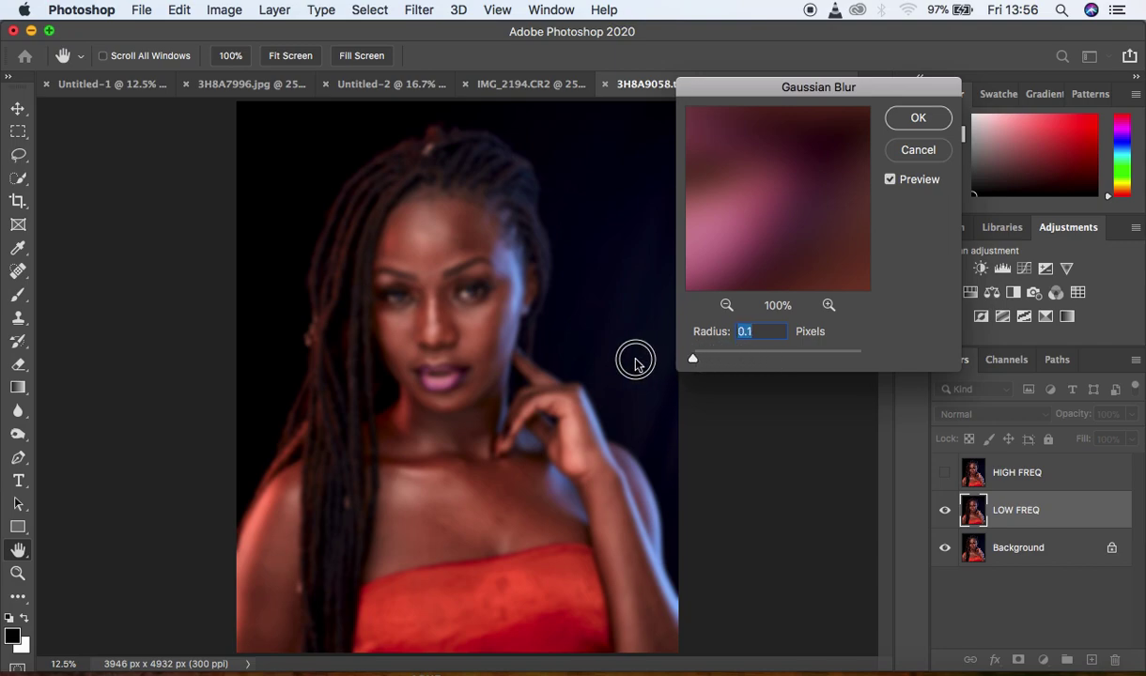
Examine the skin texture around the lips and nose in the blur preview at different magnifications.
{"action": "left_click_drag", "start_coordinate": [772, 171], "coordinate": [762, 204]}
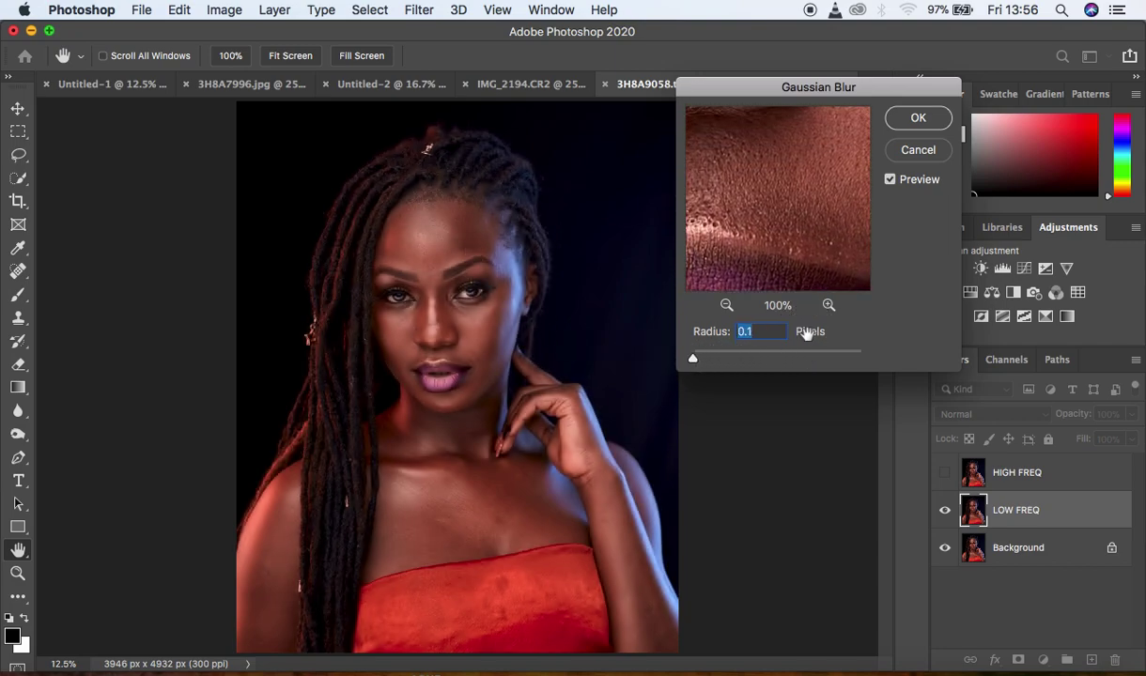
{"action": "key", "text": "super+minus"}
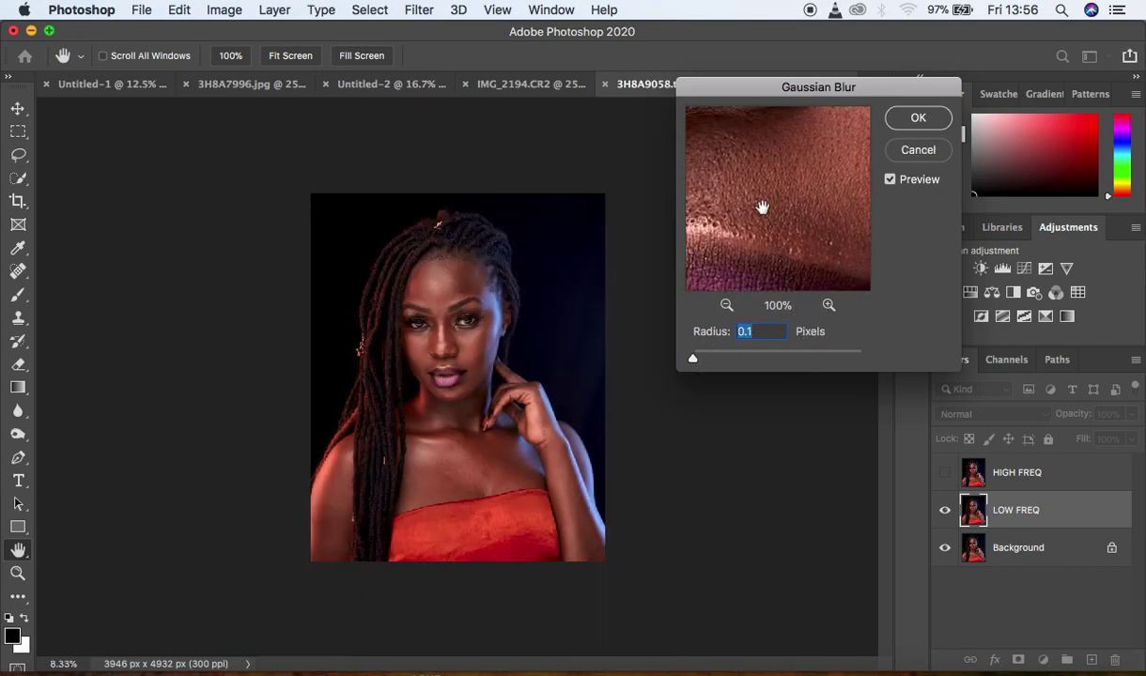
{"action": "key", "text": "super+plus"}
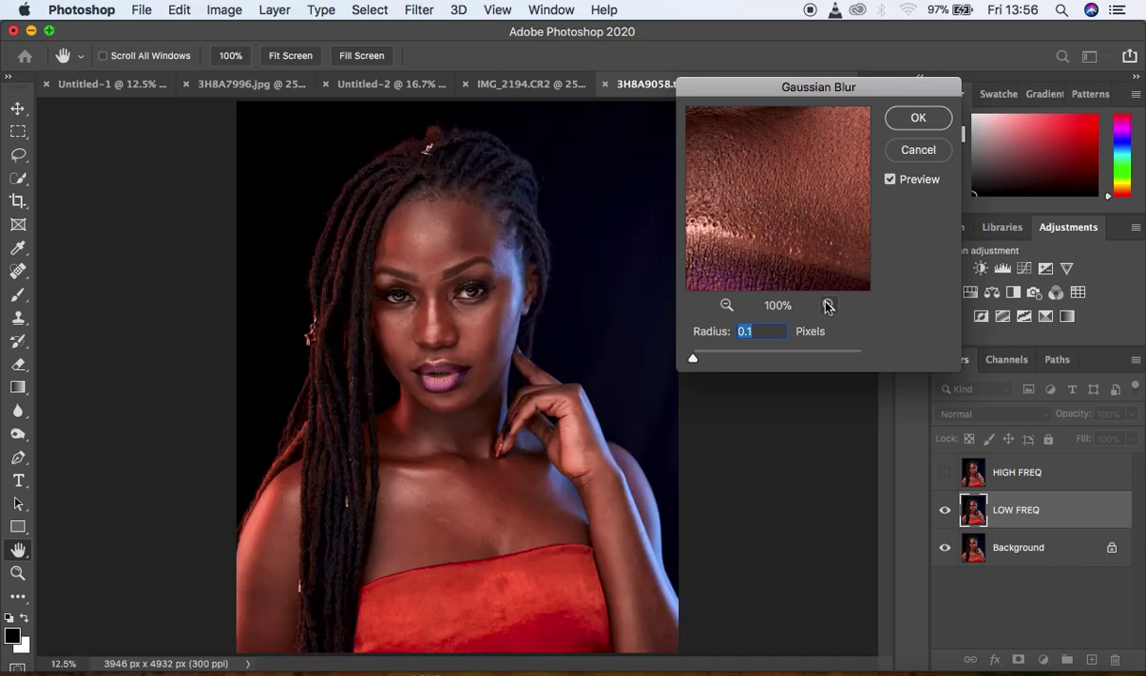
{"action": "left_click", "coordinate": [827, 306]}
{"action": "left_click", "coordinate": [727, 306]}
{"action": "left_click", "coordinate": [727, 306]}
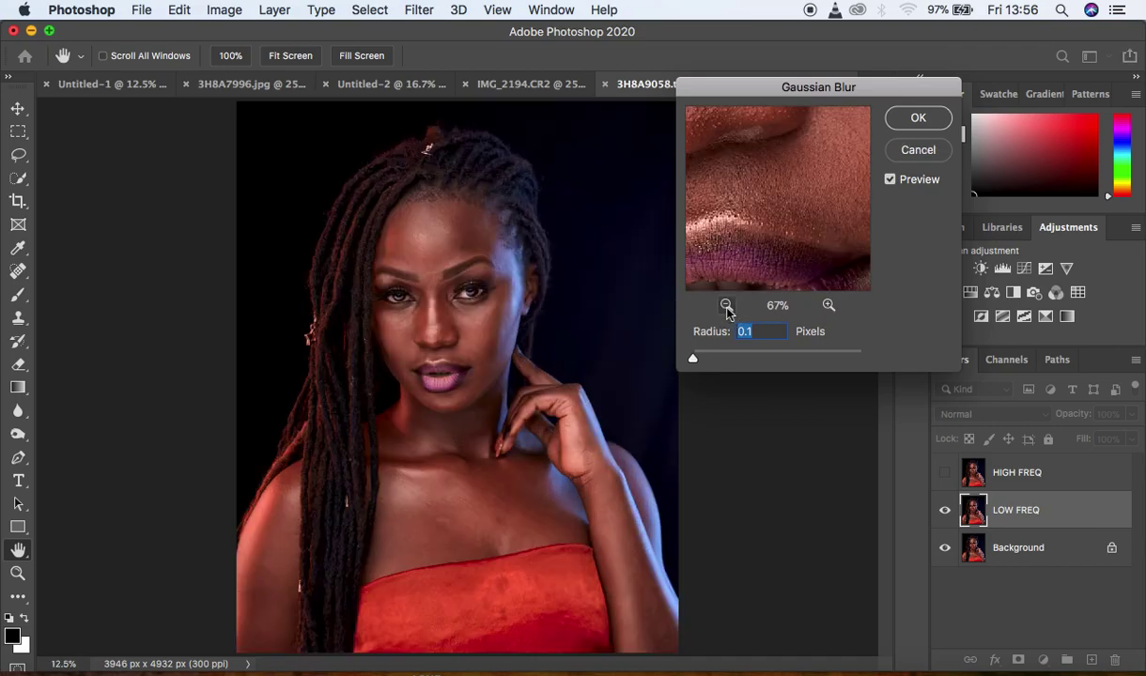
{"action": "left_click", "coordinate": [727, 306]}
{"action": "left_click", "coordinate": [727, 306]}
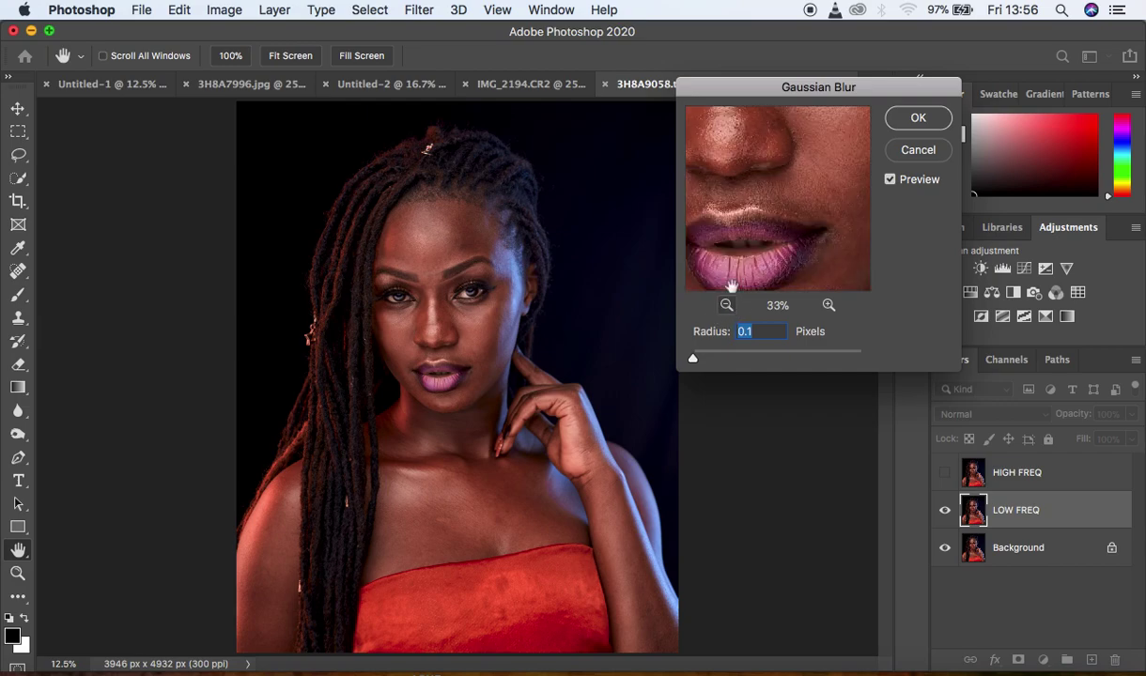
{"action": "left_click_drag", "start_coordinate": [779, 148], "coordinate": [813, 248]}
{"action": "mouse_move", "coordinate": [808, 199]}
{"action": "left_mouse_down"}
{"action": "mouse_move", "coordinate": [795, 287]}
{"action": "mouse_move", "coordinate": [799, 214]}
{"action": "left_mouse_up"}
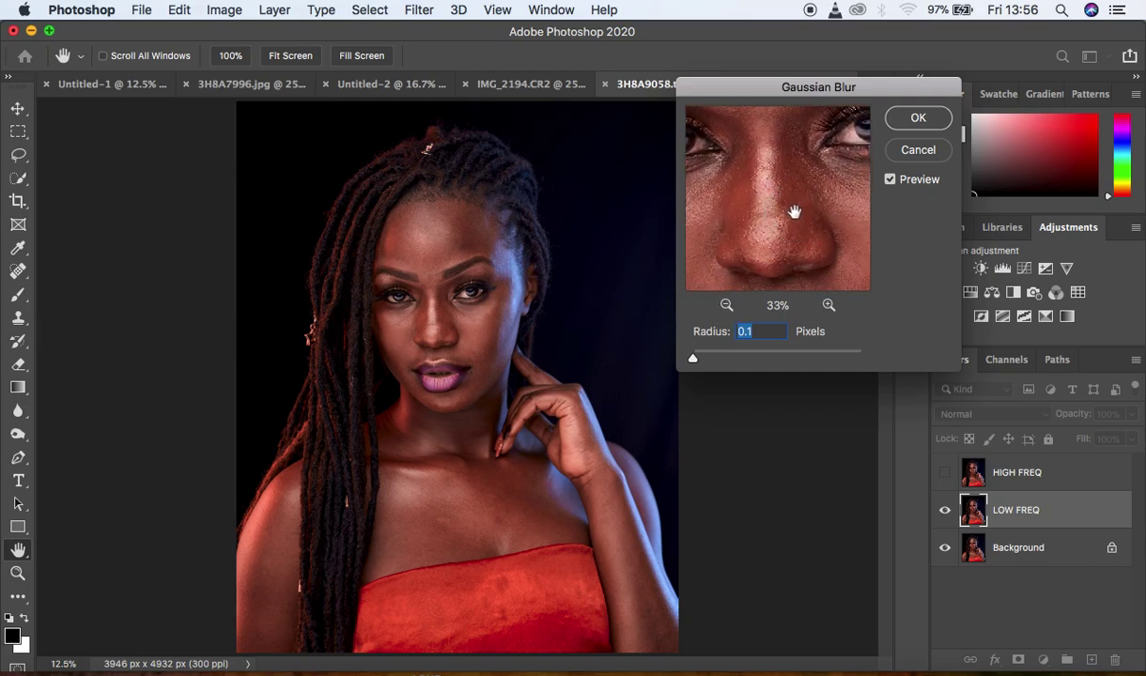
{"action": "left_click", "coordinate": [829, 306]}
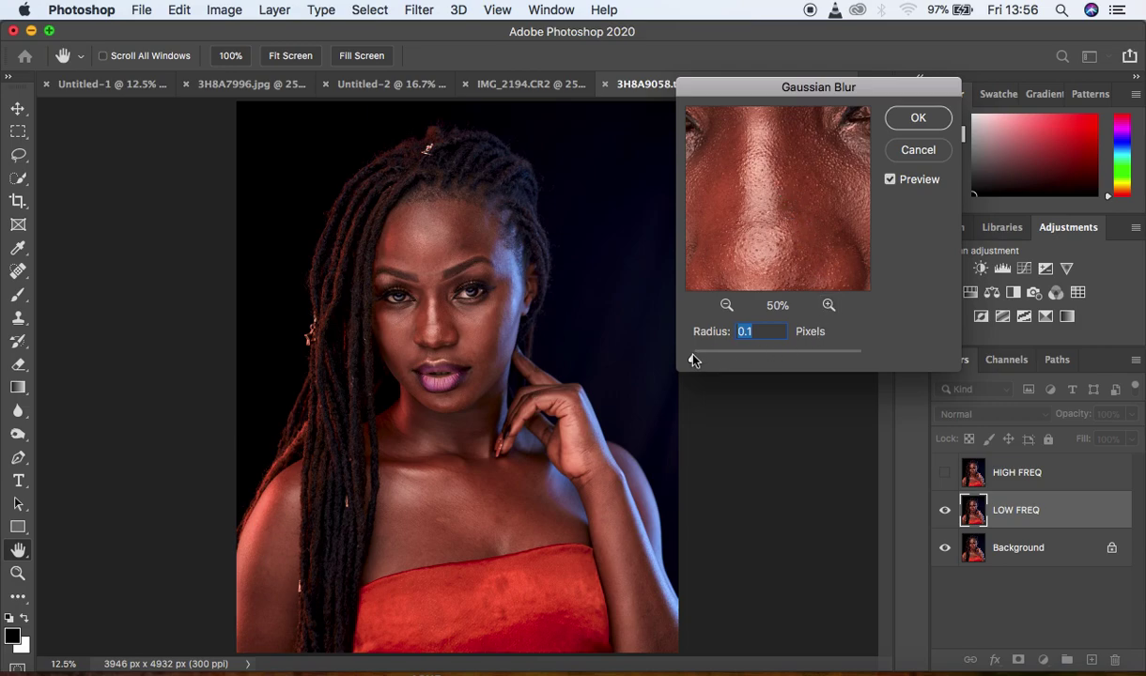
Set the Gaussian Blur radius to 9.0 pixels, check the cheek and eye in the preview, and apply the blur.
{"action": "left_click_drag", "start_coordinate": [693, 360], "coordinate": [756, 364]}
{"action": "type", "text": "9"}
{"action": "left_click", "coordinate": [706, 331]}
{"action": "left_click_drag", "start_coordinate": [796, 228], "coordinate": [657, 184]}
{"action": "left_click_drag", "start_coordinate": [707, 248], "coordinate": [788, 238]}
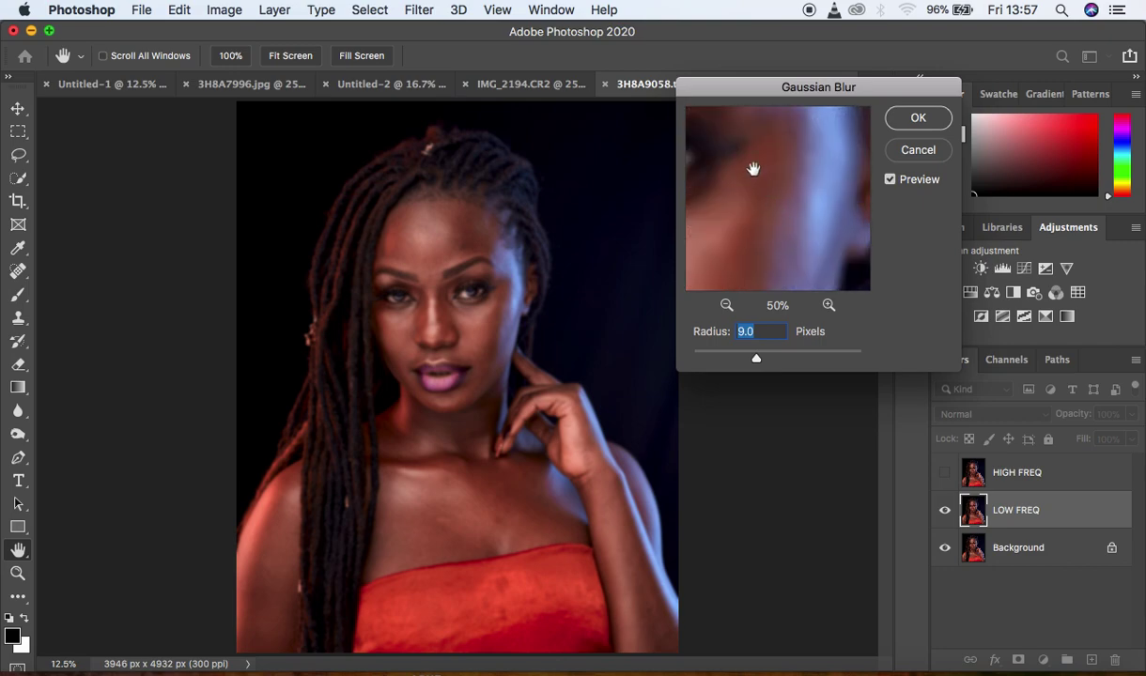
{"action": "left_click_drag", "start_coordinate": [755, 169], "coordinate": [850, 250]}
{"action": "left_click", "coordinate": [915, 124]}
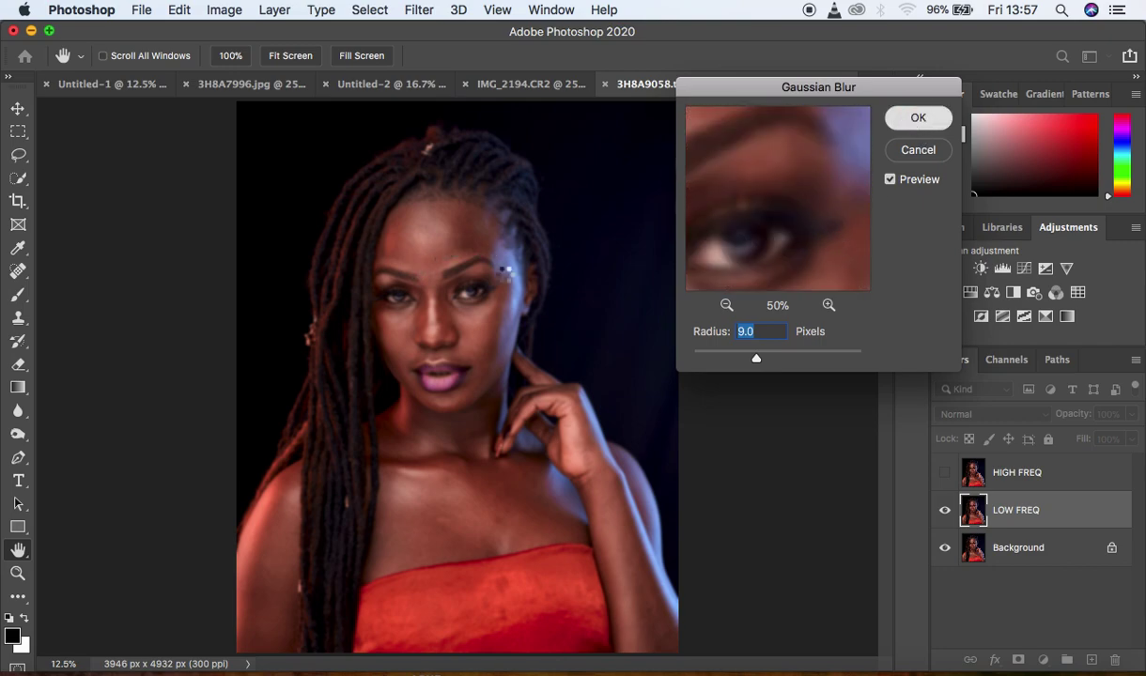
{"action": "key", "text": "j"}
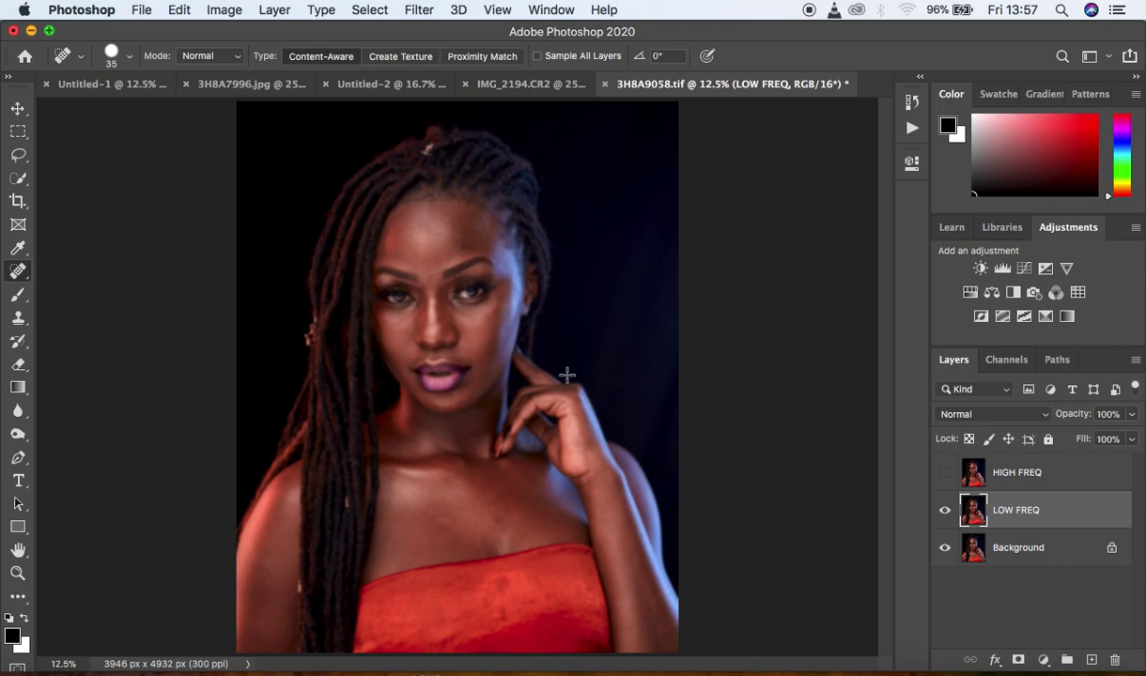
Show the HIGH FREQ layer and start Apply Image on it with LOW FREQ as the source layer.
{"action": "left_click", "coordinate": [1056, 479]}
{"action": "left_click", "coordinate": [945, 473]}
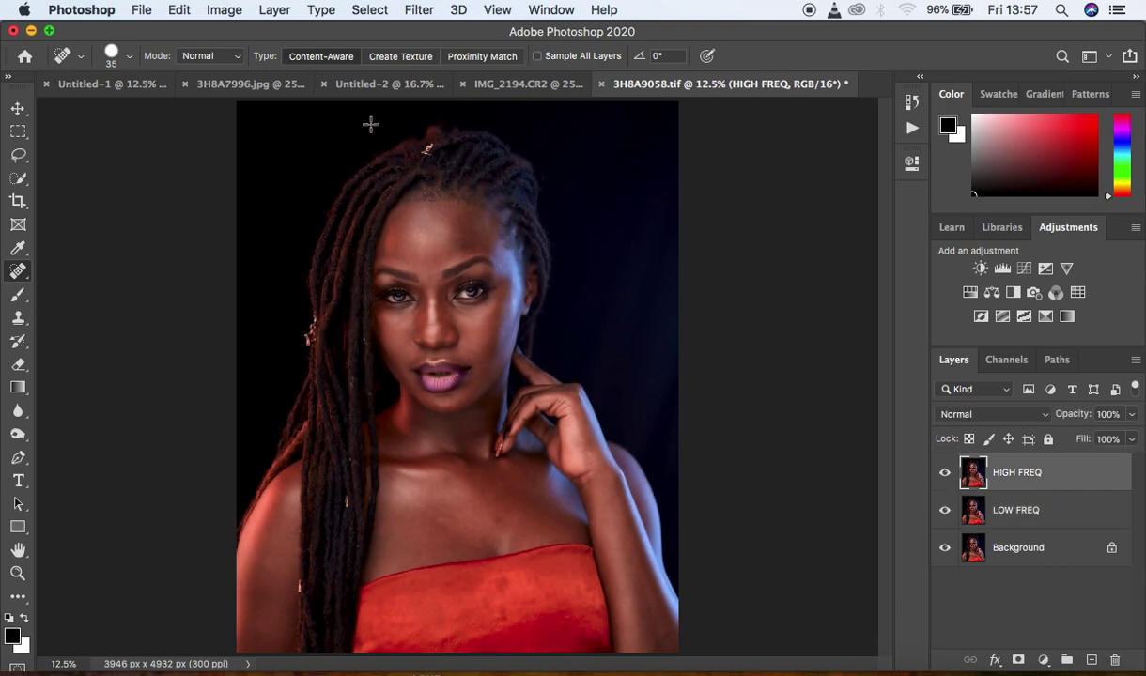
{"action": "left_click", "coordinate": [222, 11]}
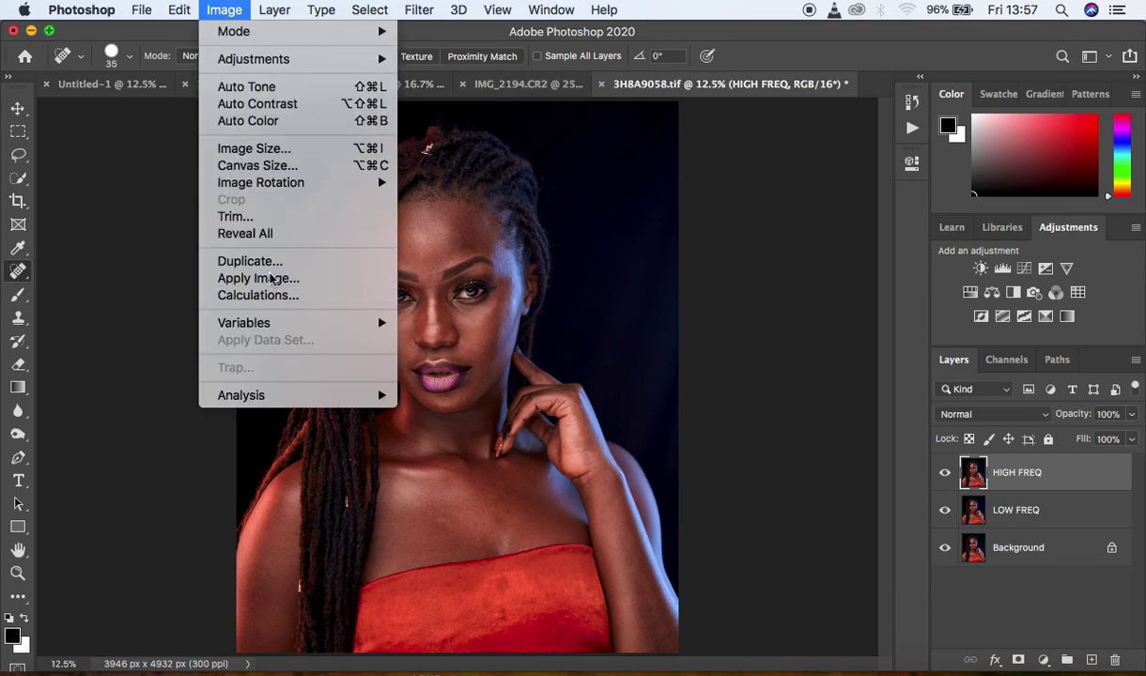
{"action": "left_click", "coordinate": [271, 279]}
{"action": "left_click_drag", "start_coordinate": [856, 125], "coordinate": [817, 148]}
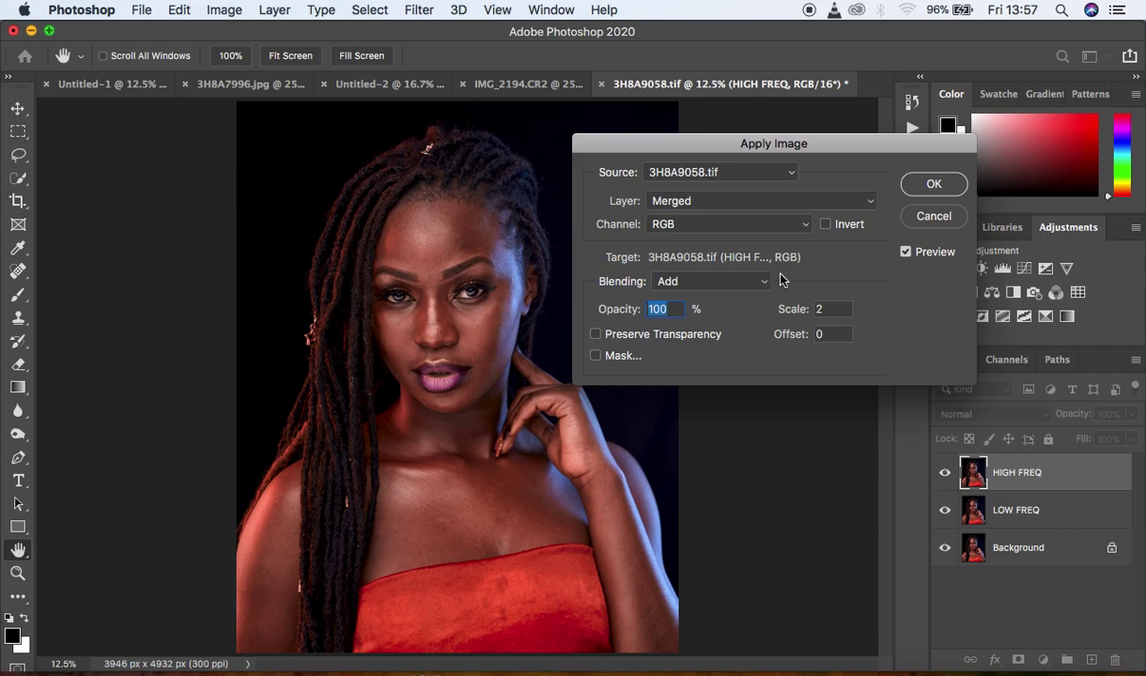
{"action": "left_click", "coordinate": [742, 201]}
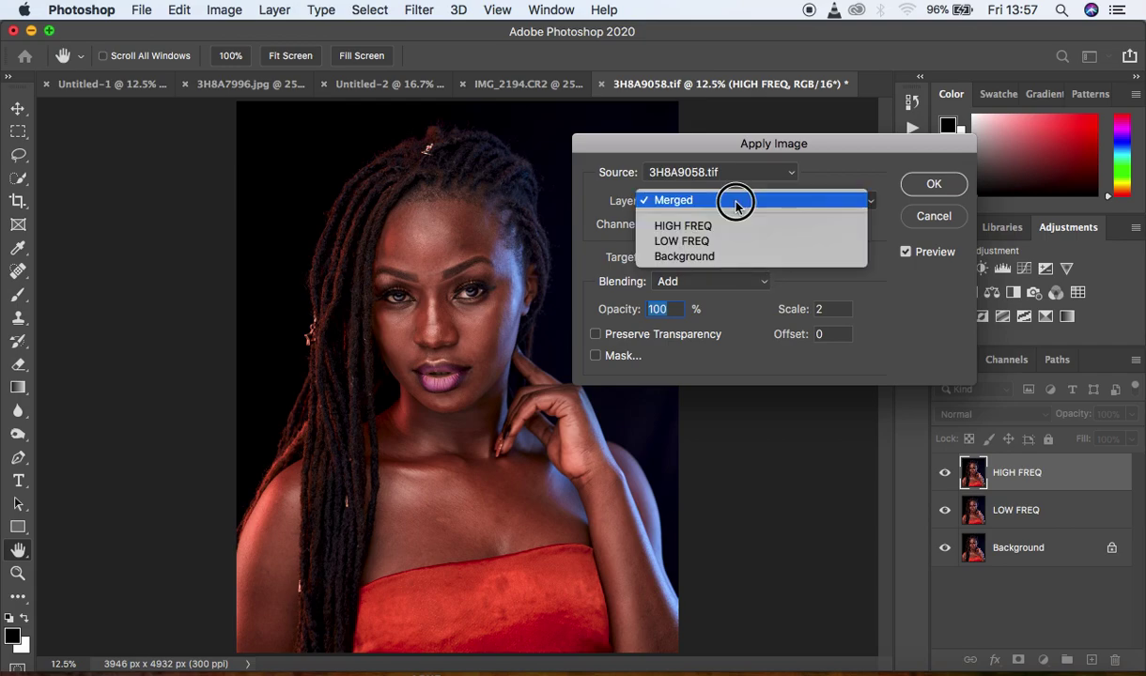
{"action": "left_click", "coordinate": [736, 244]}
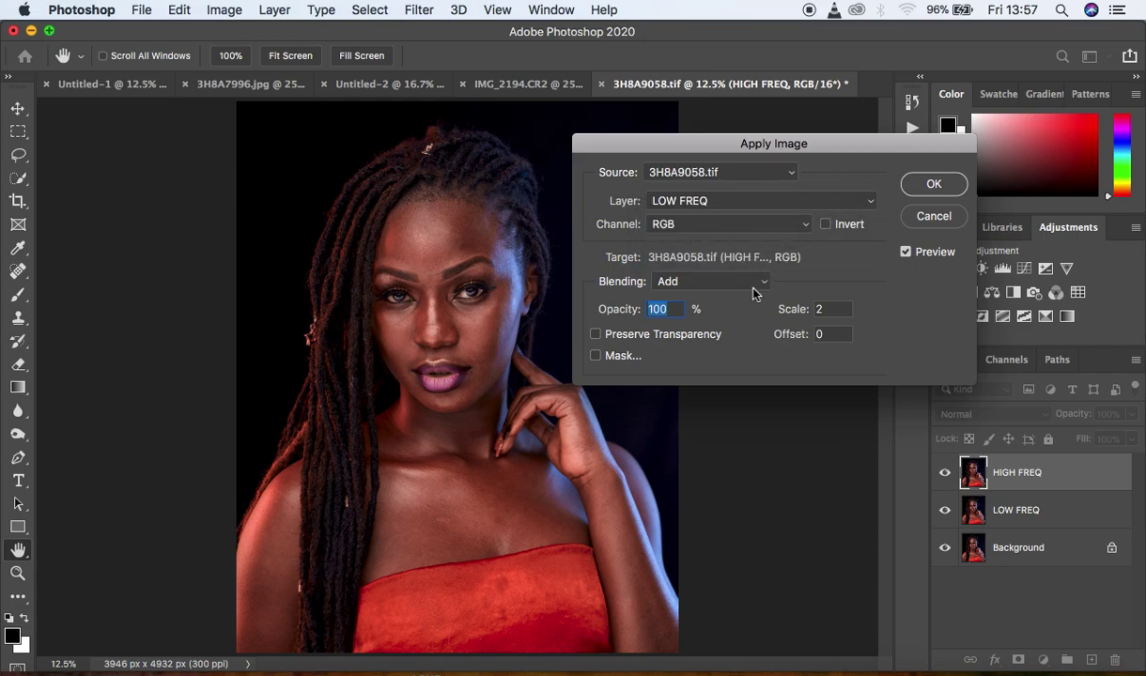
Invert the source channel and apply the image with Add blending at 100% opacity, scale 2 and offset 0.
{"action": "left_click", "coordinate": [709, 281]}
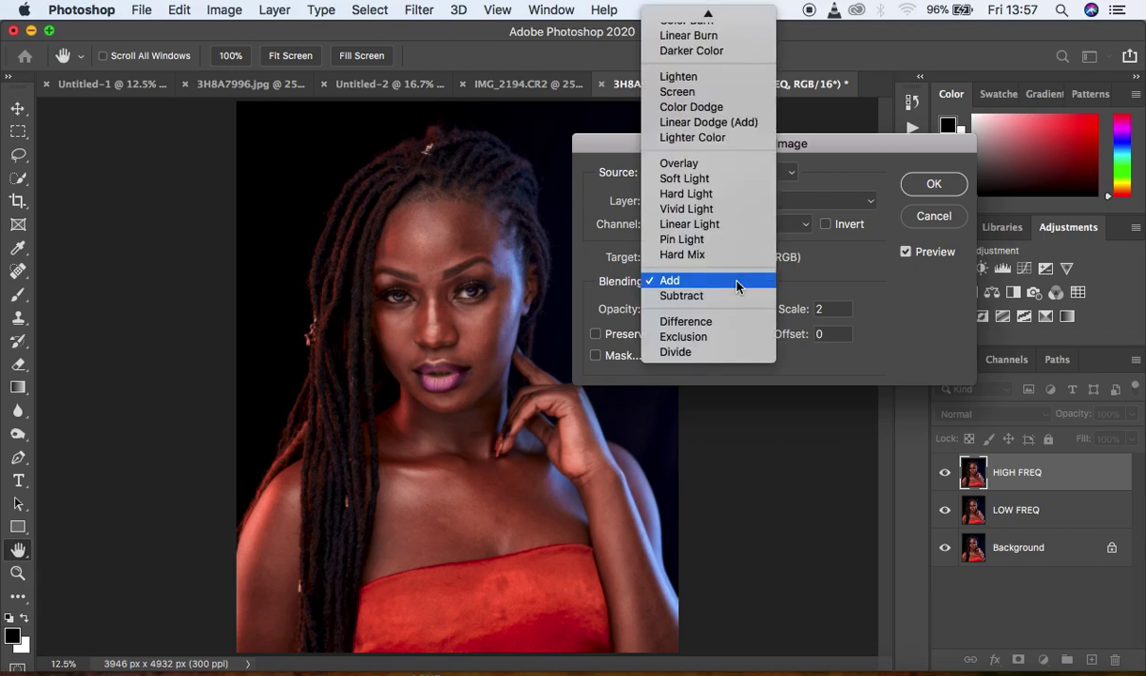
{"action": "left_click", "coordinate": [736, 281]}
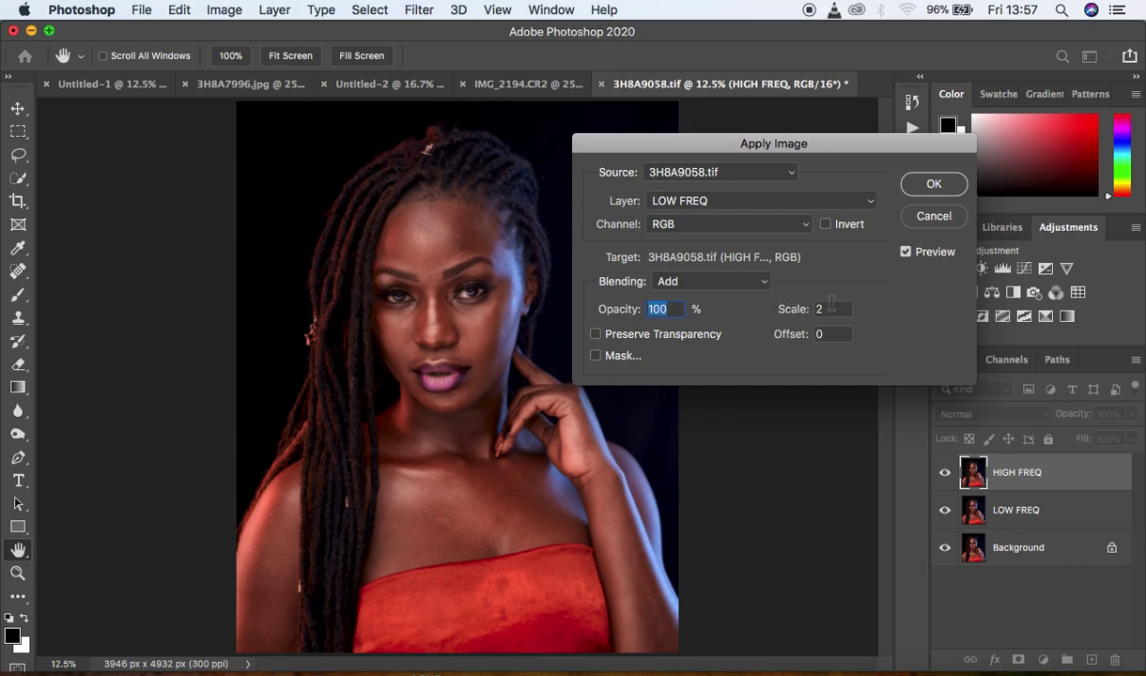
{"action": "left_click", "coordinate": [825, 225]}
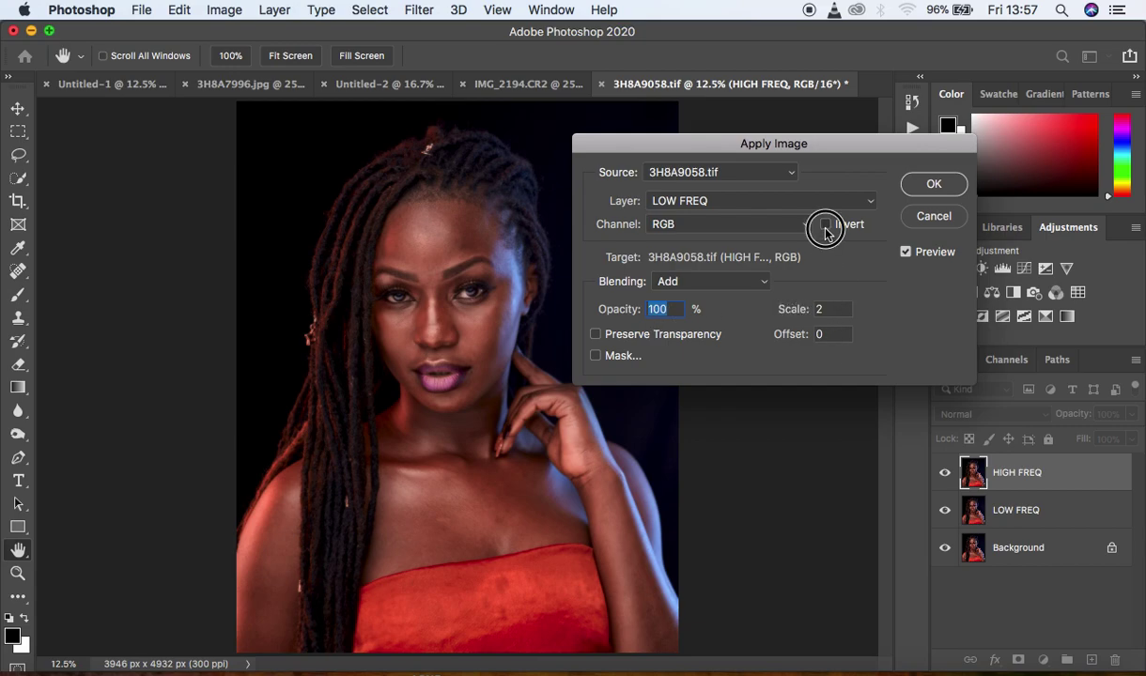
{"action": "left_click", "coordinate": [937, 184]}
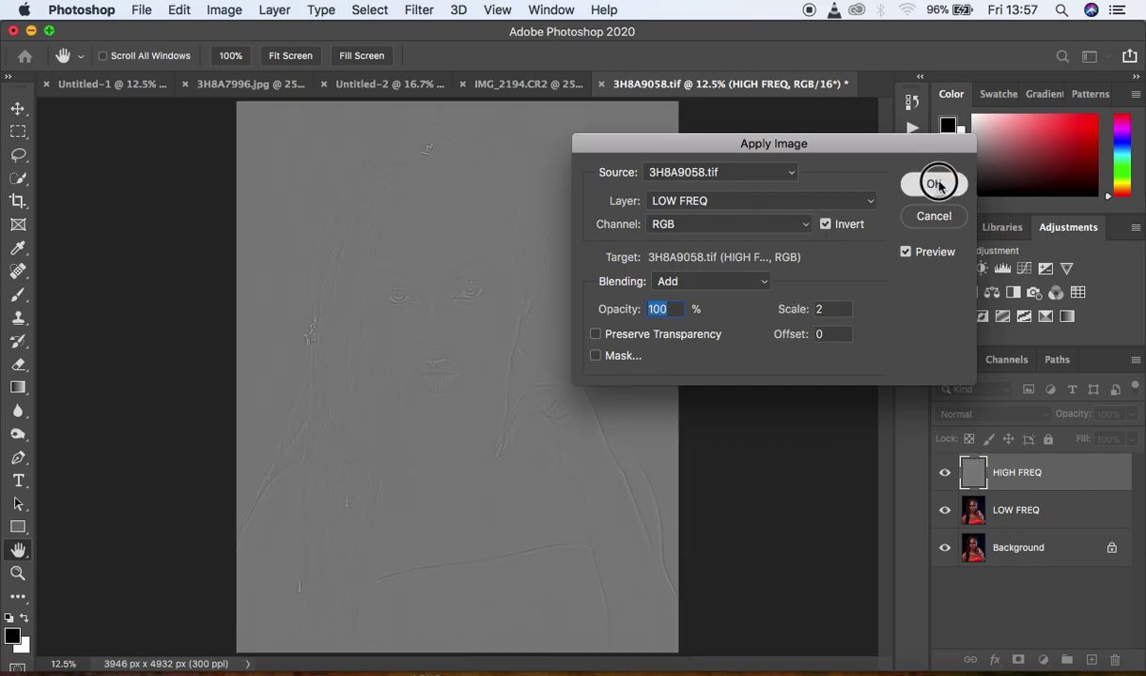
{"action": "key", "text": "j"}
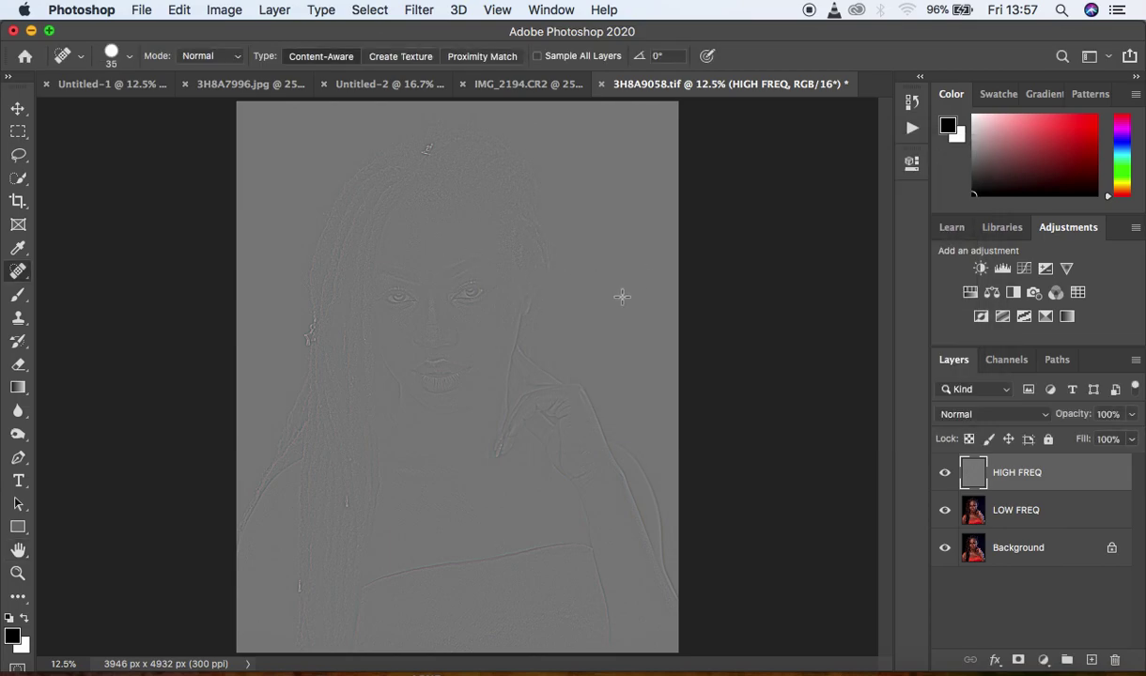
Set the HIGH FREQ layer's blend mode to Linear Light, group it with LOW FREQ and expand the group.
{"action": "left_click", "coordinate": [982, 414]}
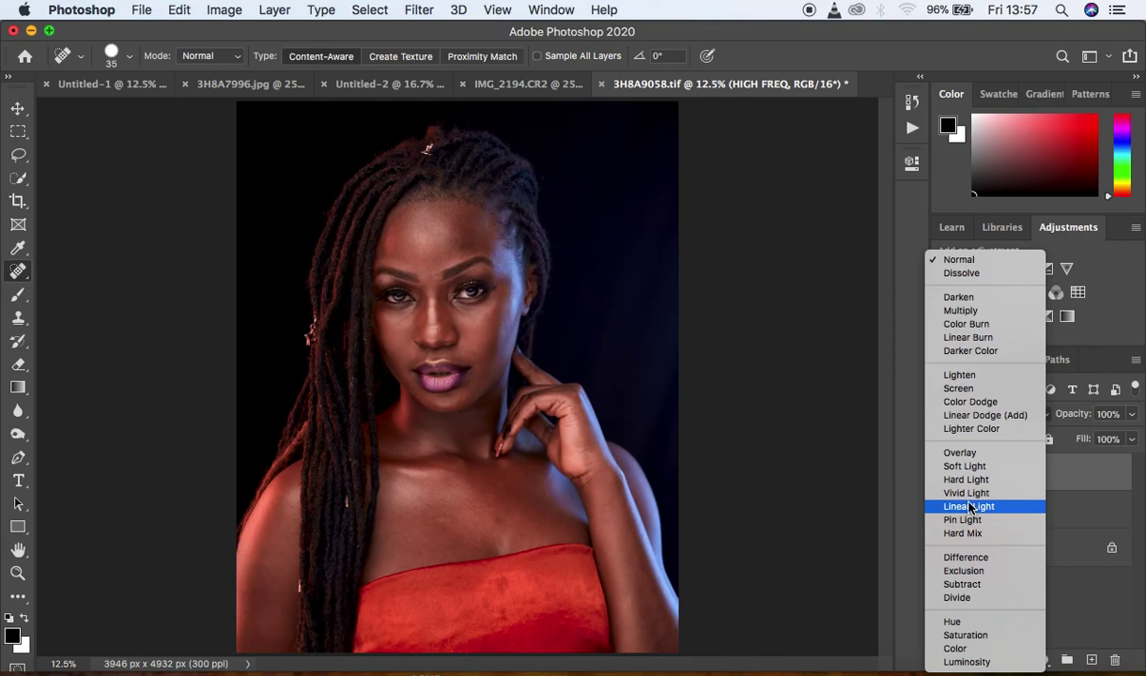
{"action": "left_click", "coordinate": [969, 508]}
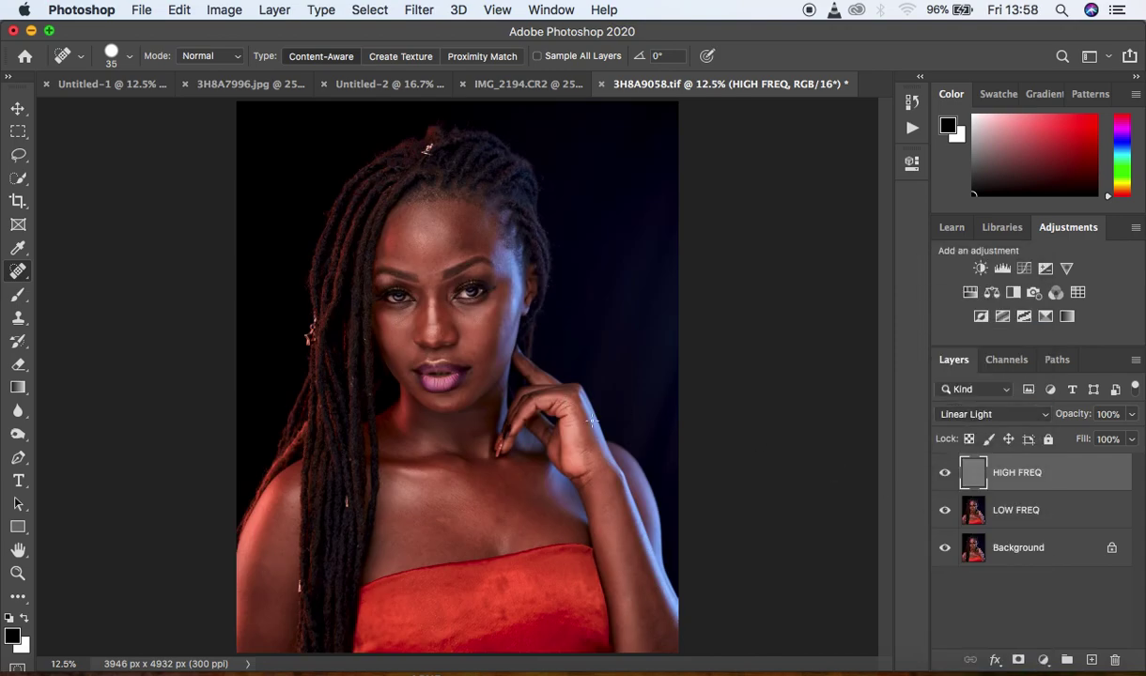
{"action": "left_click", "coordinate": [1086, 512], "text": "shift"}
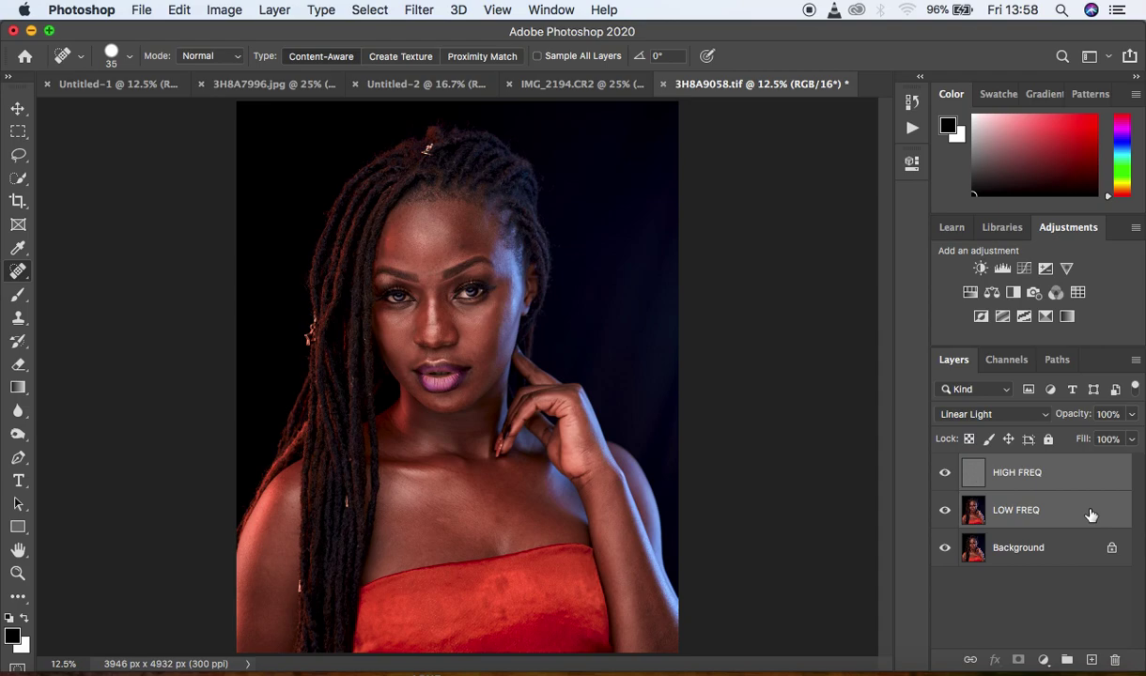
{"action": "key", "text": "super+g"}
{"action": "left_click", "coordinate": [968, 465]}
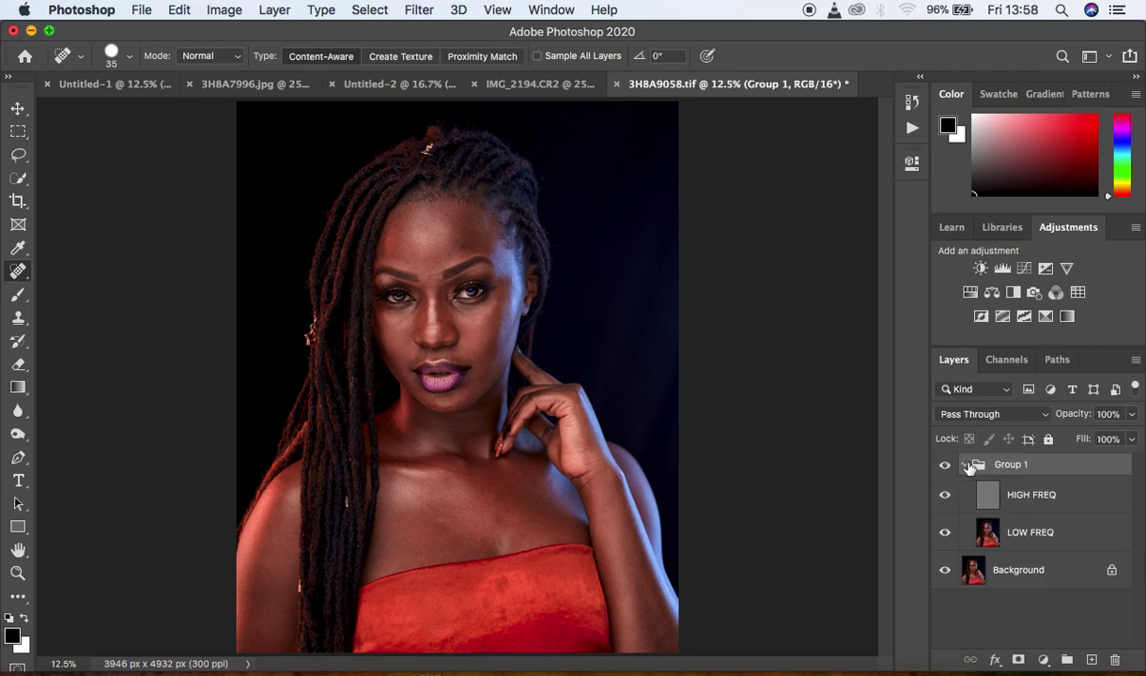
Add a Black & White adjustment layer above HIGH FREQ inside the group and set its Reds to -7.
{"action": "left_click", "coordinate": [1088, 503]}
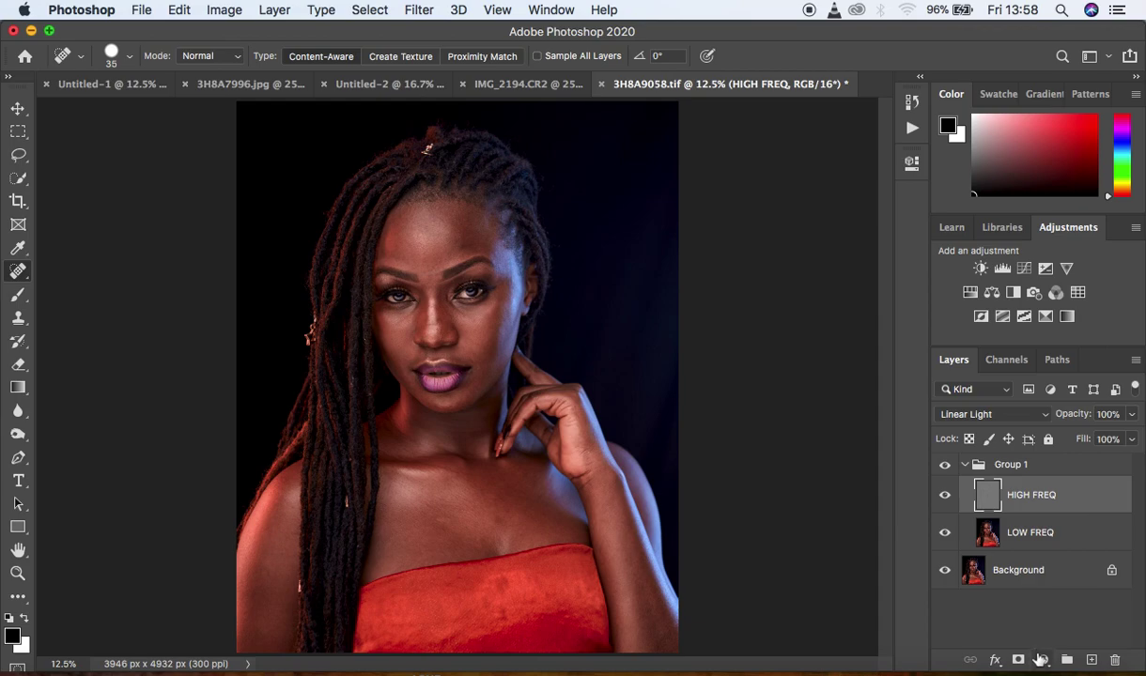
{"action": "left_click", "coordinate": [1043, 660]}
{"action": "left_click", "coordinate": [1030, 493]}
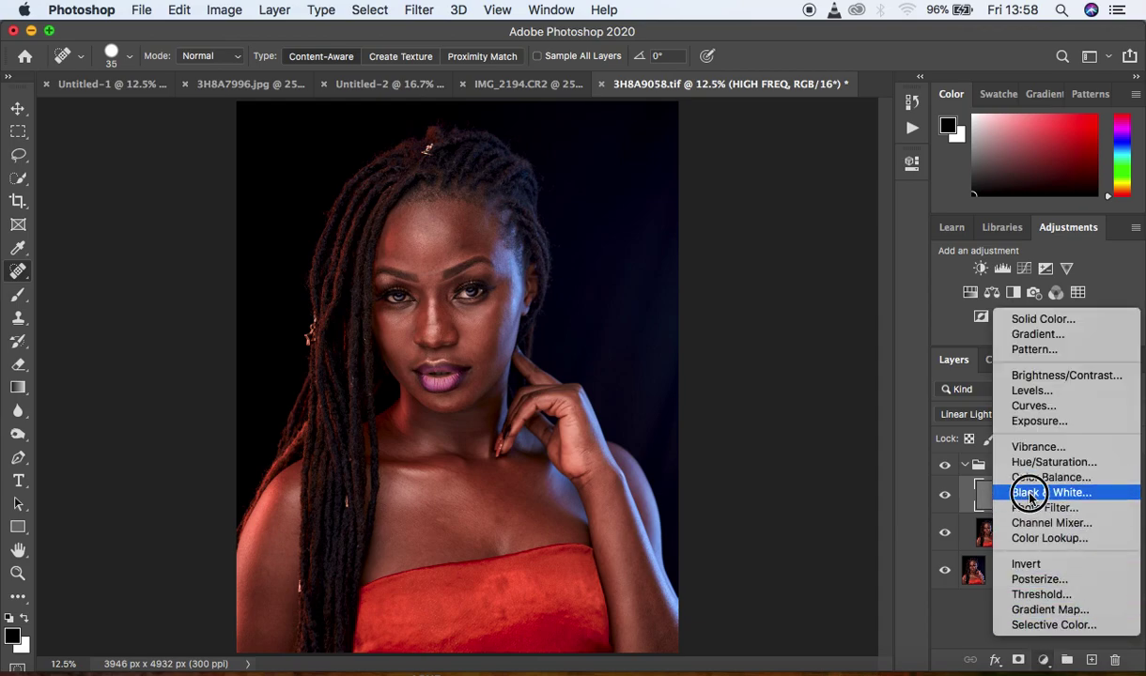
{"action": "left_click_drag", "start_coordinate": [766, 284], "coordinate": [746, 285]}
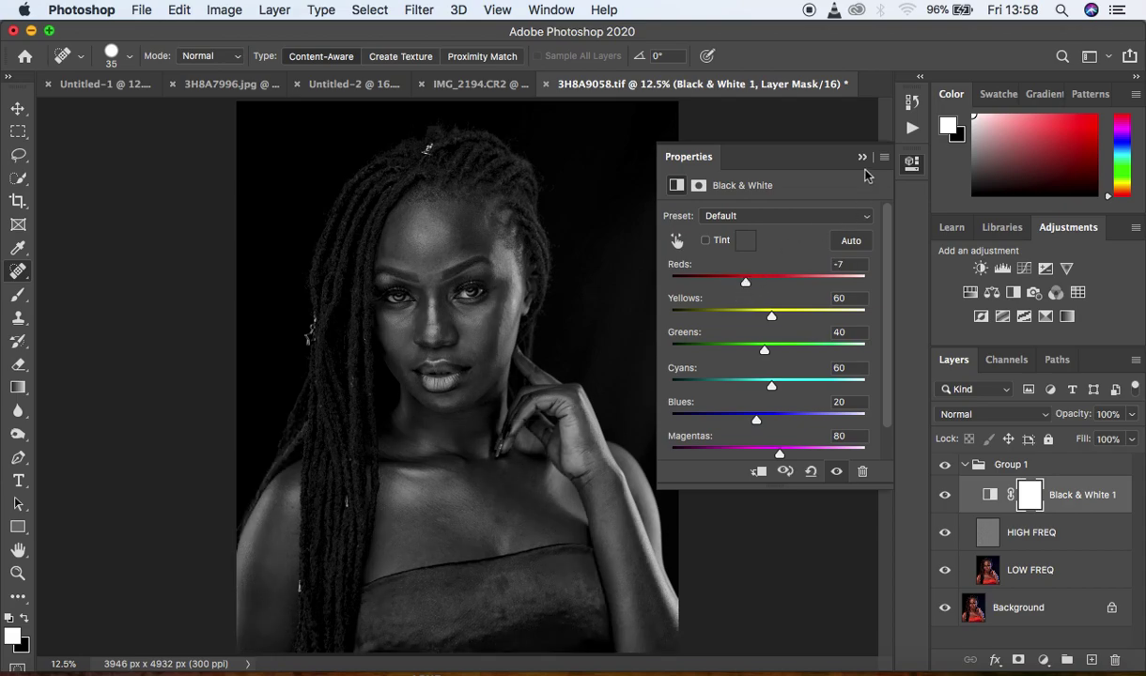
Select the LOW FREQ layer and prepare the Mixer Brush with a cleaned brush load.
{"action": "left_click", "coordinate": [862, 158]}
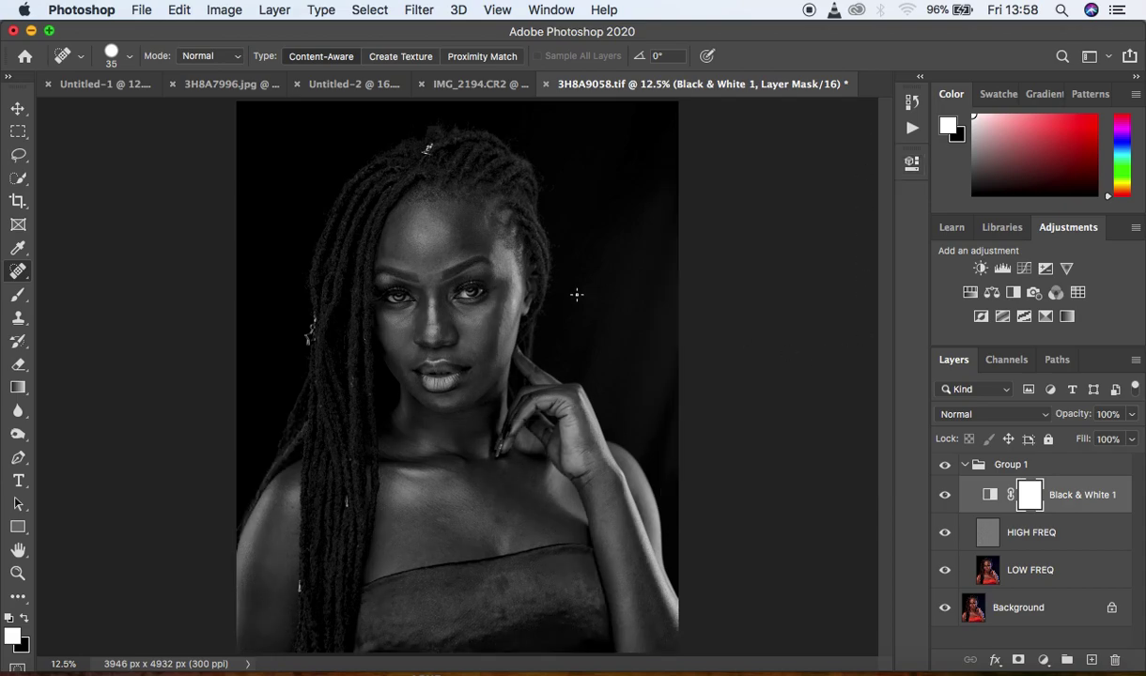
{"action": "left_click", "coordinate": [1069, 578]}
{"action": "left_click", "coordinate": [19, 296]}
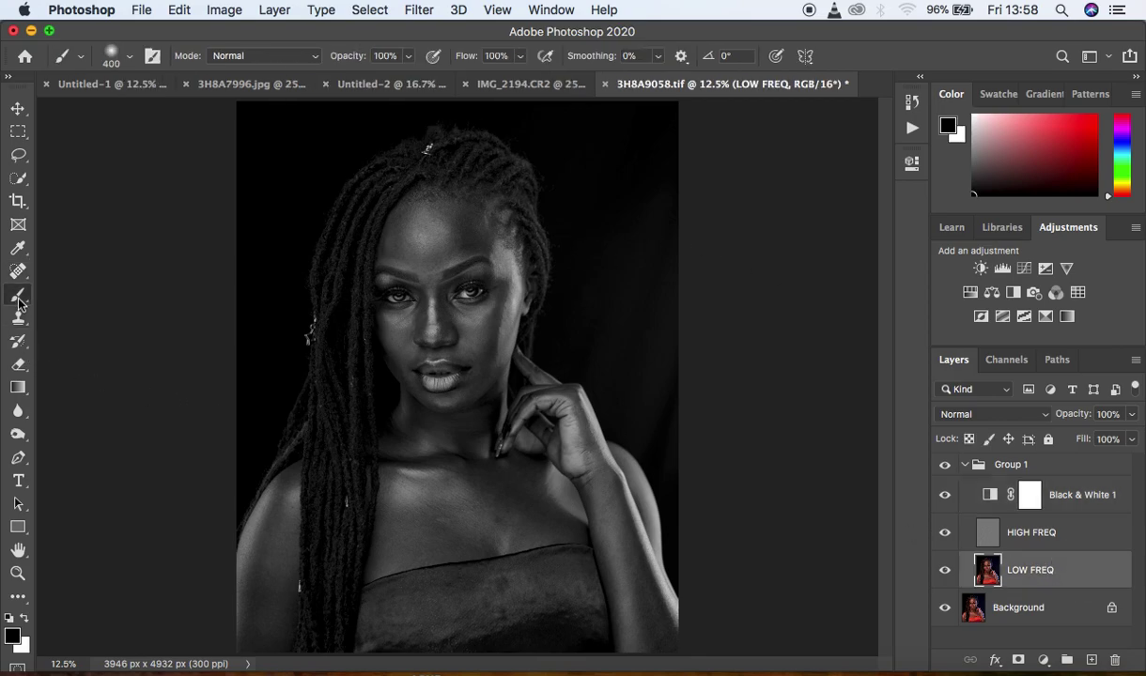
{"action": "left_click_drag", "start_coordinate": [19, 296], "coordinate": [80, 340]}
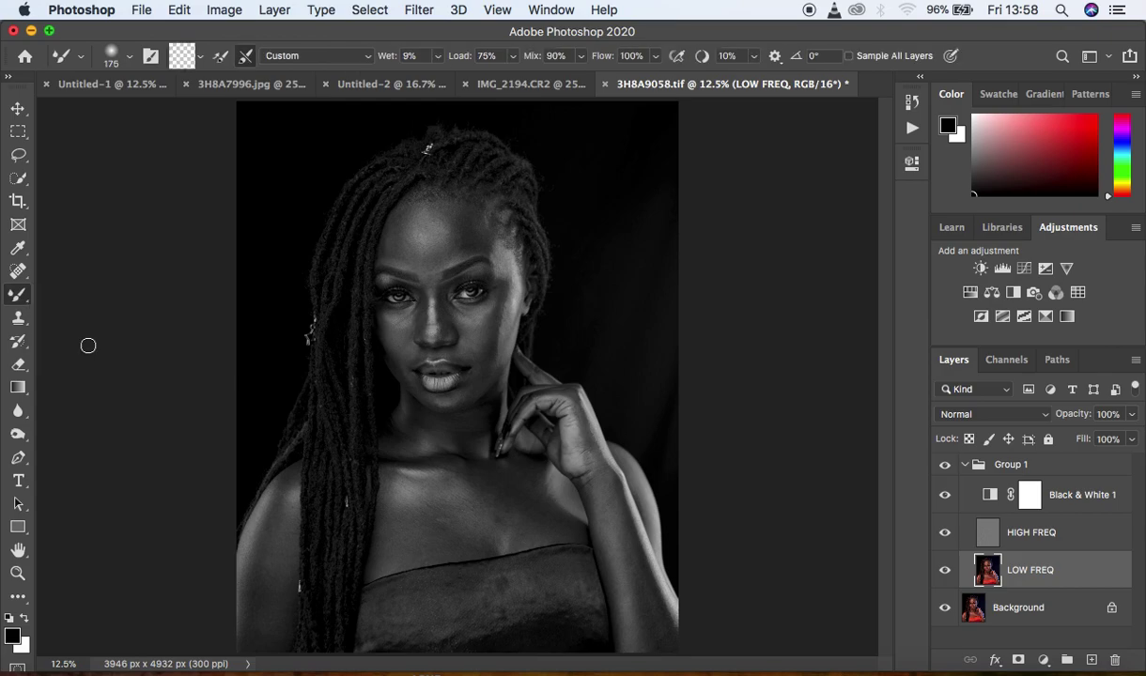
{"action": "left_click", "coordinate": [200, 63]}
{"action": "left_click", "coordinate": [210, 89]}
{"action": "left_click", "coordinate": [202, 62]}
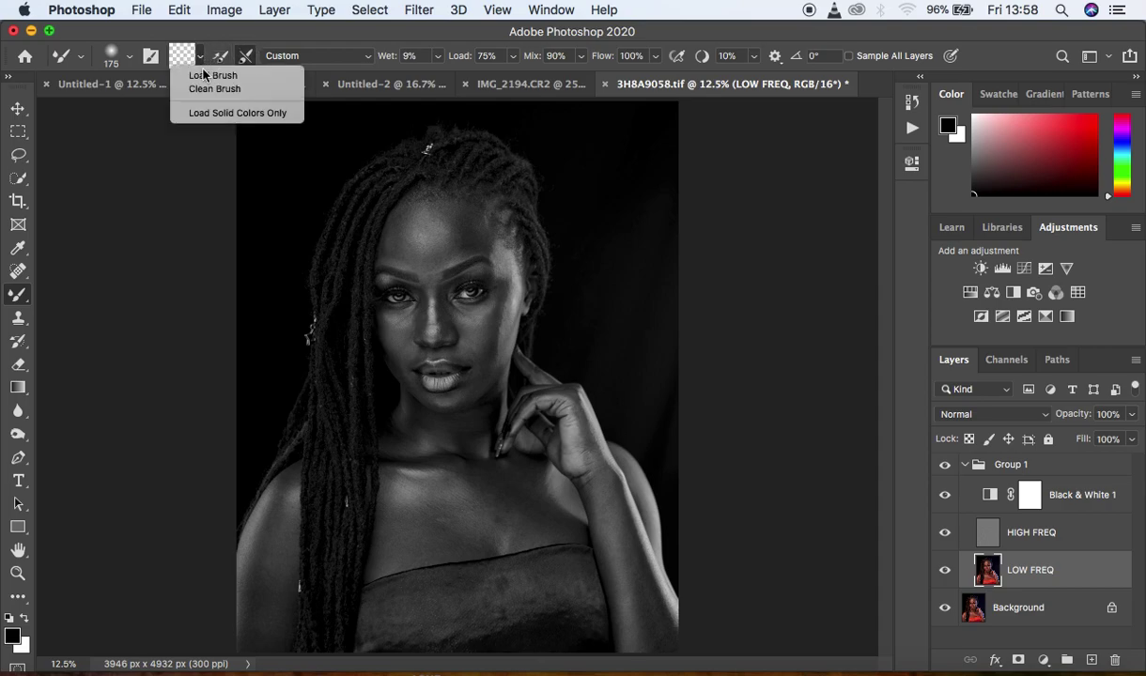
{"action": "left_click", "coordinate": [204, 90]}
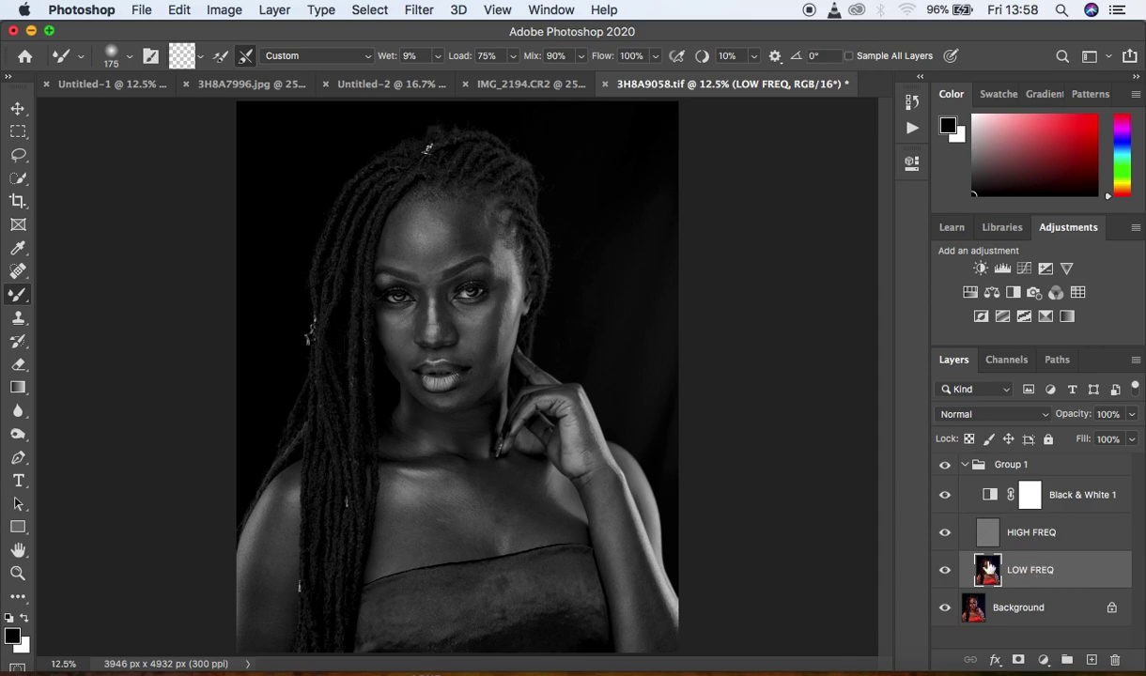
Blend the uneven tones across the forehead on LOW FREQ with the Mixer Brush at size 250.
{"action": "key", "text": "super+equal"}
{"action": "key", "text": "super+equal"}
{"action": "key", "text": "super+equal"}
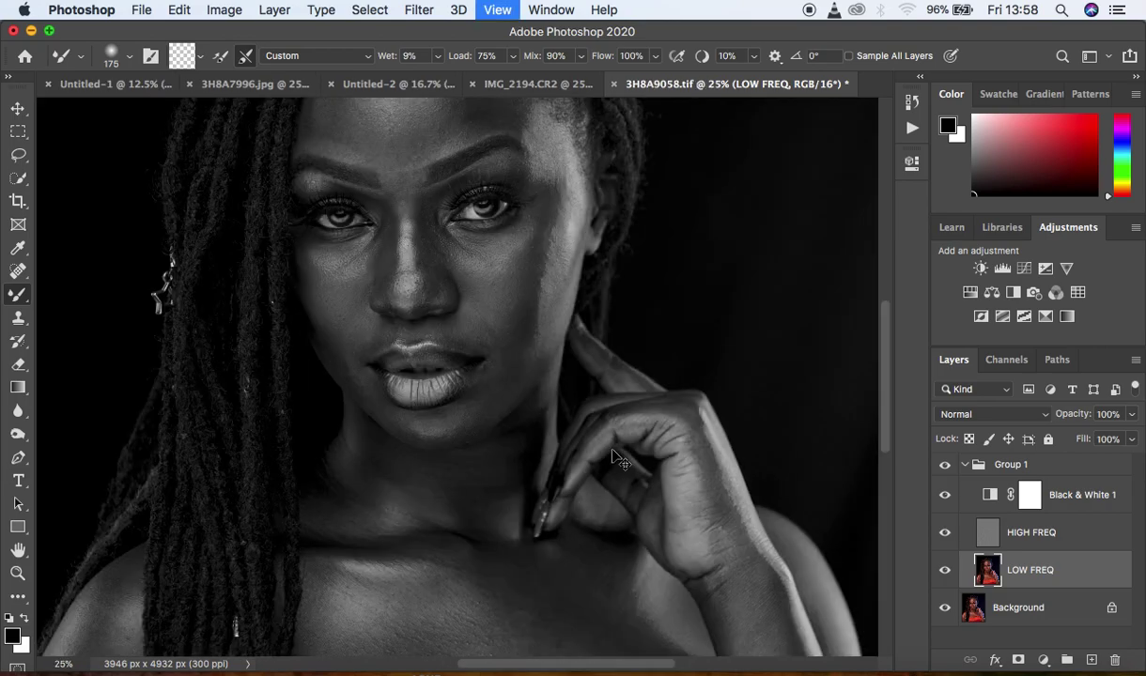
{"action": "scroll", "coordinate": [883, 376], "scroll_direction": "up", "scroll_amount": 5}
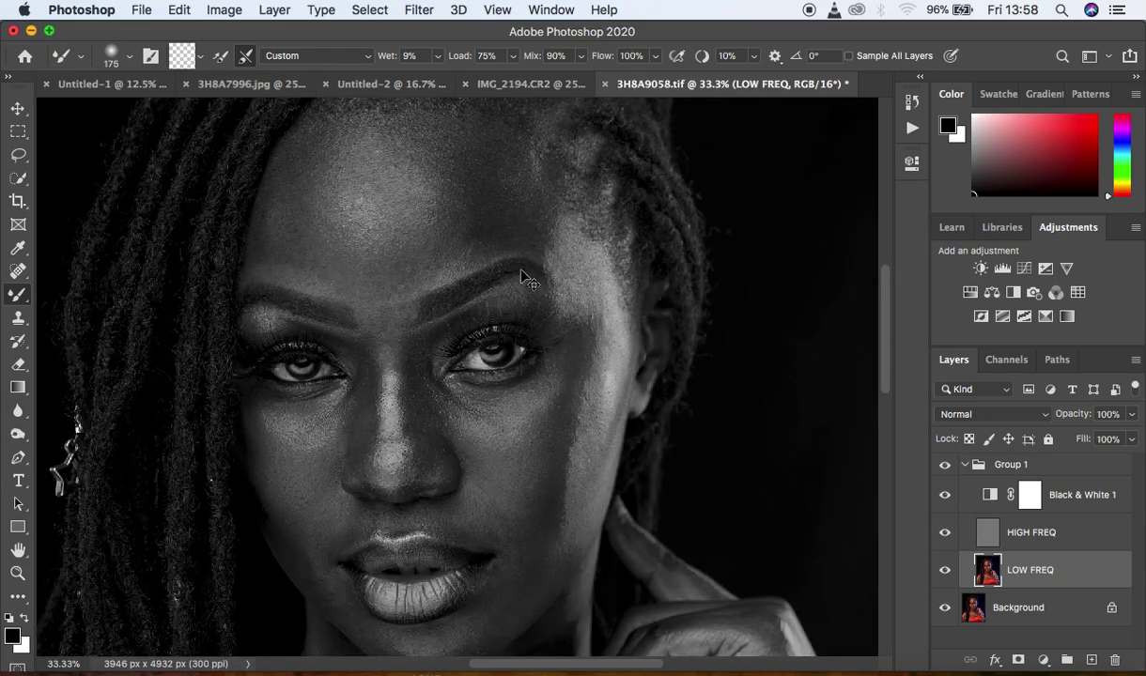
{"action": "key", "text": "super+minus"}
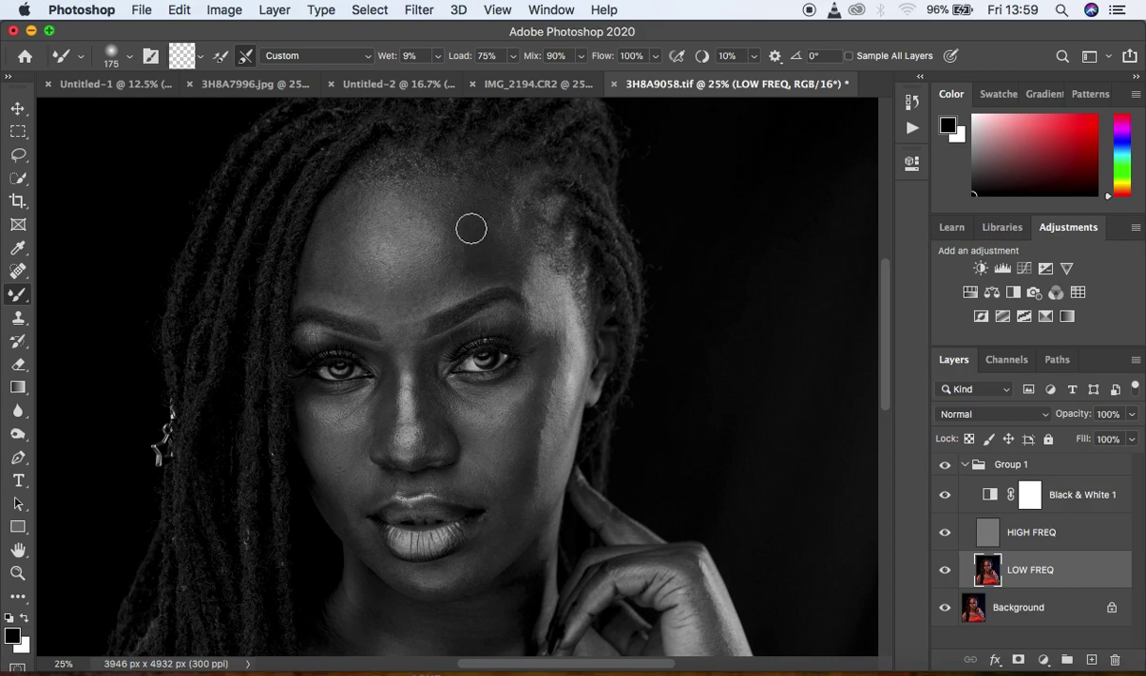
{"action": "mouse_move", "coordinate": [470, 229]}
{"action": "left_mouse_down"}
{"action": "mouse_move", "coordinate": [481, 258]}
{"action": "mouse_move", "coordinate": [468, 245]}
{"action": "mouse_move", "coordinate": [491, 221]}
{"action": "mouse_move", "coordinate": [450, 179]}
{"action": "mouse_move", "coordinate": [471, 230]}
{"action": "mouse_move", "coordinate": [461, 282]}
{"action": "mouse_move", "coordinate": [442, 302]}
{"action": "mouse_move", "coordinate": [446, 221]}
{"action": "mouse_move", "coordinate": [464, 227]}
{"action": "mouse_move", "coordinate": [475, 197]}
{"action": "mouse_move", "coordinate": [502, 229]}
{"action": "mouse_move", "coordinate": [488, 213]}
{"action": "mouse_move", "coordinate": [472, 221]}
{"action": "left_mouse_up"}
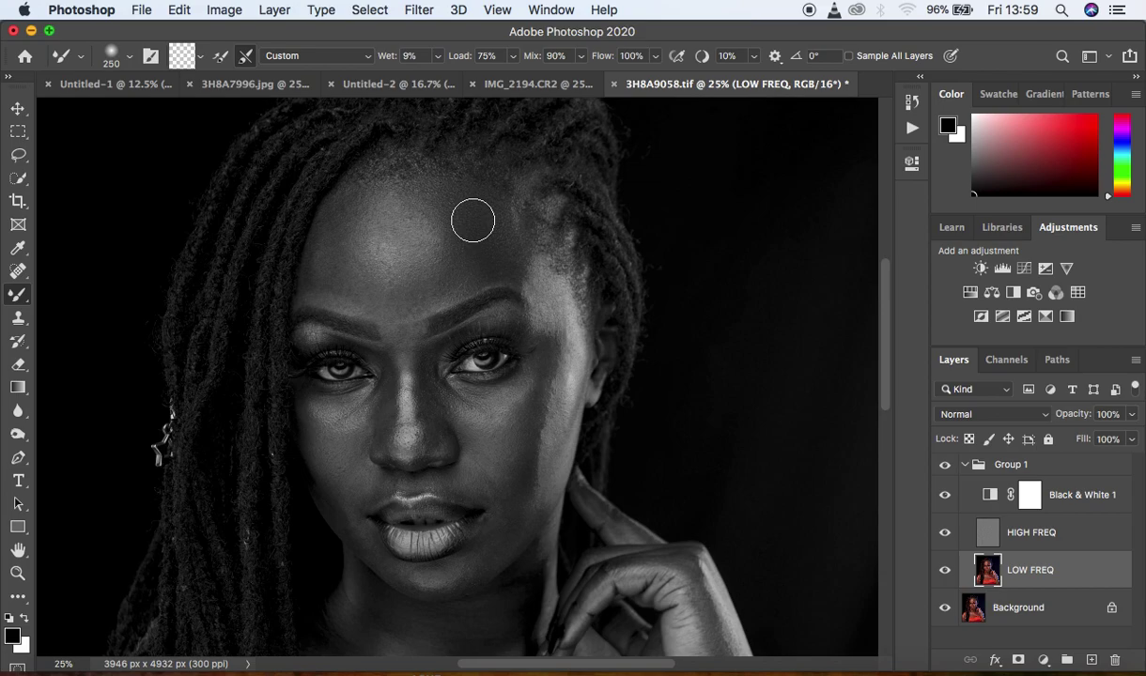
{"action": "mouse_move", "coordinate": [348, 211]}
{"action": "left_mouse_down"}
{"action": "mouse_move", "coordinate": [325, 264]}
{"action": "mouse_move", "coordinate": [355, 267]}
{"action": "mouse_move", "coordinate": [343, 274]}
{"action": "mouse_move", "coordinate": [366, 292]}
{"action": "mouse_move", "coordinate": [410, 290]}
{"action": "mouse_move", "coordinate": [456, 264]}
{"action": "mouse_move", "coordinate": [389, 260]}
{"action": "left_mouse_up"}
{"action": "mouse_move", "coordinate": [372, 197]}
{"action": "left_mouse_down"}
{"action": "mouse_move", "coordinate": [374, 245]}
{"action": "mouse_move", "coordinate": [366, 210]}
{"action": "mouse_move", "coordinate": [359, 225]}
{"action": "mouse_move", "coordinate": [386, 250]}
{"action": "mouse_move", "coordinate": [446, 233]}
{"action": "mouse_move", "coordinate": [443, 247]}
{"action": "mouse_move", "coordinate": [437, 208]}
{"action": "mouse_move", "coordinate": [396, 234]}
{"action": "mouse_move", "coordinate": [377, 227]}
{"action": "mouse_move", "coordinate": [401, 250]}
{"action": "mouse_move", "coordinate": [393, 215]}
{"action": "mouse_move", "coordinate": [447, 223]}
{"action": "mouse_move", "coordinate": [449, 212]}
{"action": "mouse_move", "coordinate": [420, 273]}
{"action": "mouse_move", "coordinate": [400, 280]}
{"action": "mouse_move", "coordinate": [379, 269]}
{"action": "mouse_move", "coordinate": [363, 243]}
{"action": "mouse_move", "coordinate": [368, 206]}
{"action": "mouse_move", "coordinate": [367, 244]}
{"action": "mouse_move", "coordinate": [386, 188]}
{"action": "mouse_move", "coordinate": [439, 181]}
{"action": "mouse_move", "coordinate": [365, 181]}
{"action": "mouse_move", "coordinate": [441, 188]}
{"action": "mouse_move", "coordinate": [415, 267]}
{"action": "mouse_move", "coordinate": [353, 258]}
{"action": "mouse_move", "coordinate": [370, 192]}
{"action": "mouse_move", "coordinate": [338, 243]}
{"action": "mouse_move", "coordinate": [344, 219]}
{"action": "mouse_move", "coordinate": [322, 235]}
{"action": "left_mouse_up"}
{"action": "mouse_move", "coordinate": [479, 221]}
{"action": "left_mouse_down"}
{"action": "mouse_move", "coordinate": [461, 268]}
{"action": "mouse_move", "coordinate": [471, 257]}
{"action": "left_mouse_up"}
Reduce the Mixer Brush to size 125 and refine the forehead tones above the eyebrows and near the hairline.
{"action": "key", "text": "bracketleft"}
{"action": "key", "text": "bracketleft"}
{"action": "key", "text": "bracketleft"}
{"action": "key", "text": "bracketleft"}
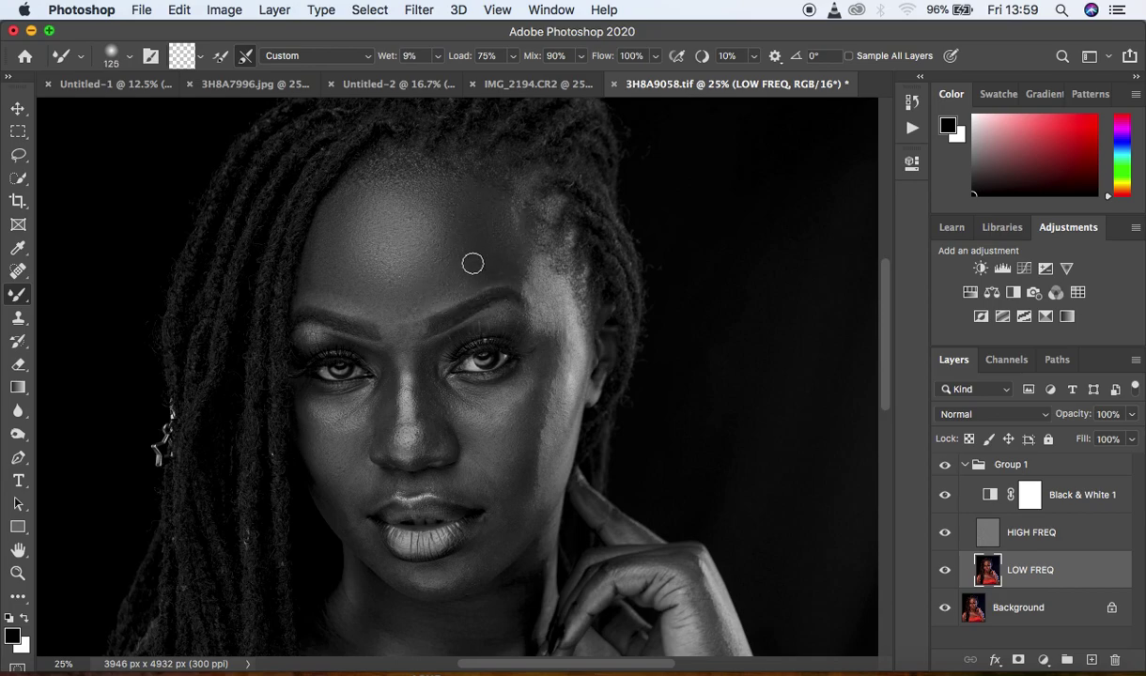
{"action": "mouse_move", "coordinate": [478, 266]}
{"action": "left_mouse_down"}
{"action": "mouse_move", "coordinate": [401, 315]}
{"action": "mouse_move", "coordinate": [466, 281]}
{"action": "mouse_move", "coordinate": [378, 304]}
{"action": "mouse_move", "coordinate": [333, 299]}
{"action": "mouse_move", "coordinate": [318, 292]}
{"action": "mouse_move", "coordinate": [335, 292]}
{"action": "mouse_move", "coordinate": [336, 253]}
{"action": "mouse_move", "coordinate": [317, 284]}
{"action": "mouse_move", "coordinate": [328, 243]}
{"action": "mouse_move", "coordinate": [328, 276]}
{"action": "mouse_move", "coordinate": [340, 253]}
{"action": "mouse_move", "coordinate": [334, 243]}
{"action": "mouse_move", "coordinate": [311, 271]}
{"action": "mouse_move", "coordinate": [328, 243]}
{"action": "left_mouse_up"}
Compare the forehead retouch with the original in color by toggling Group 1 while Black & White 1 is hidden, restoring both layers' visibility.
{"action": "left_click", "coordinate": [946, 495]}
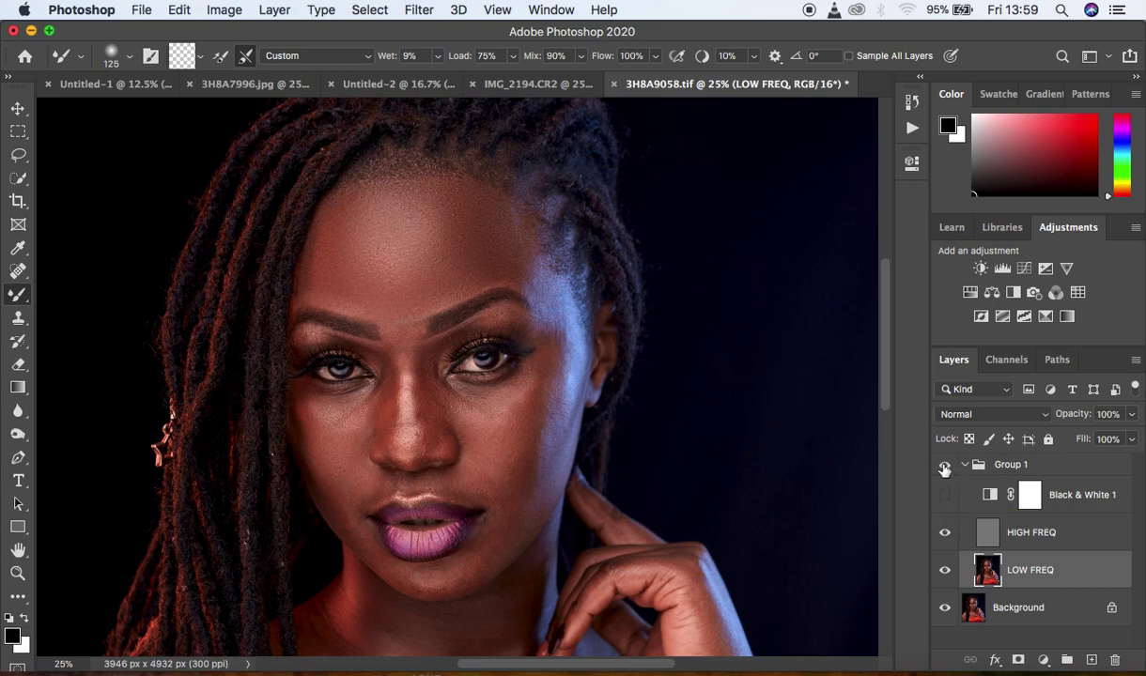
{"action": "left_click", "coordinate": [945, 467]}
{"action": "left_click", "coordinate": [945, 467]}
{"action": "left_click", "coordinate": [945, 467]}
{"action": "left_click", "coordinate": [945, 467]}
{"action": "left_click", "coordinate": [945, 466]}
{"action": "left_click", "coordinate": [945, 467]}
{"action": "left_click", "coordinate": [945, 467]}
{"action": "left_click", "coordinate": [945, 467]}
{"action": "left_click", "coordinate": [945, 467]}
{"action": "left_click", "coordinate": [945, 467]}
{"action": "left_click", "coordinate": [945, 467]}
{"action": "left_click", "coordinate": [945, 467]}
{"action": "mouse_move", "coordinate": [418, 285]}
{"action": "left_mouse_down"}
{"action": "mouse_move", "coordinate": [521, 272]}
{"action": "mouse_move", "coordinate": [484, 267]}
{"action": "mouse_move", "coordinate": [519, 269]}
{"action": "left_mouse_up"}
{"action": "left_click", "coordinate": [944, 496]}
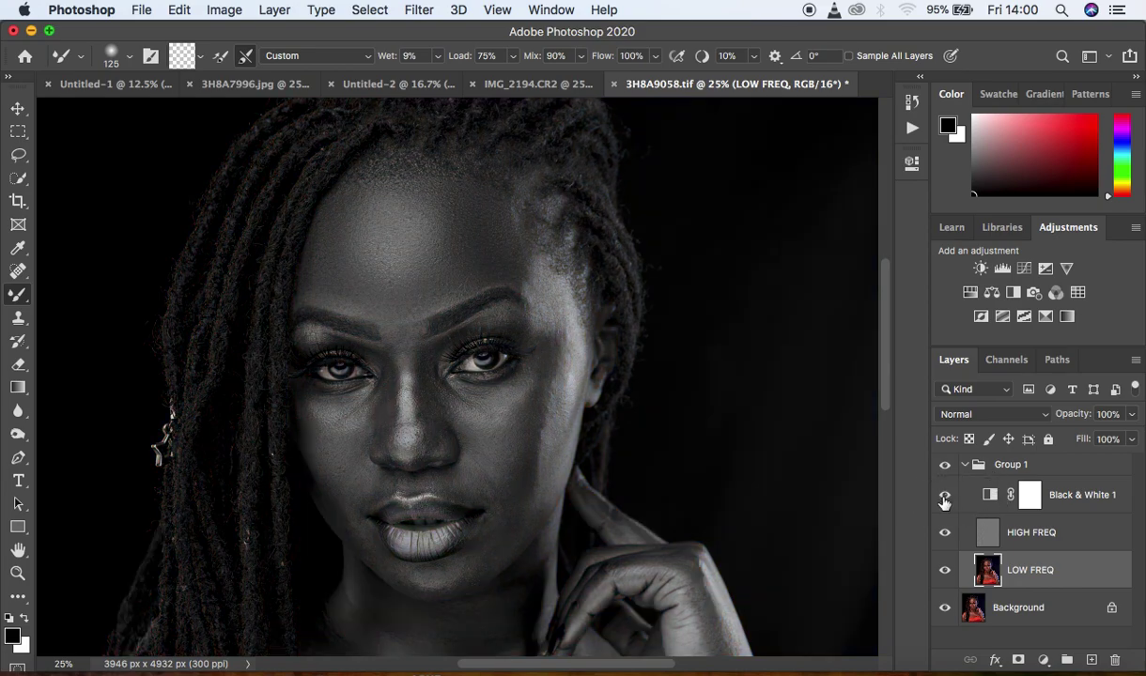
{"action": "left_click", "coordinate": [944, 496]}
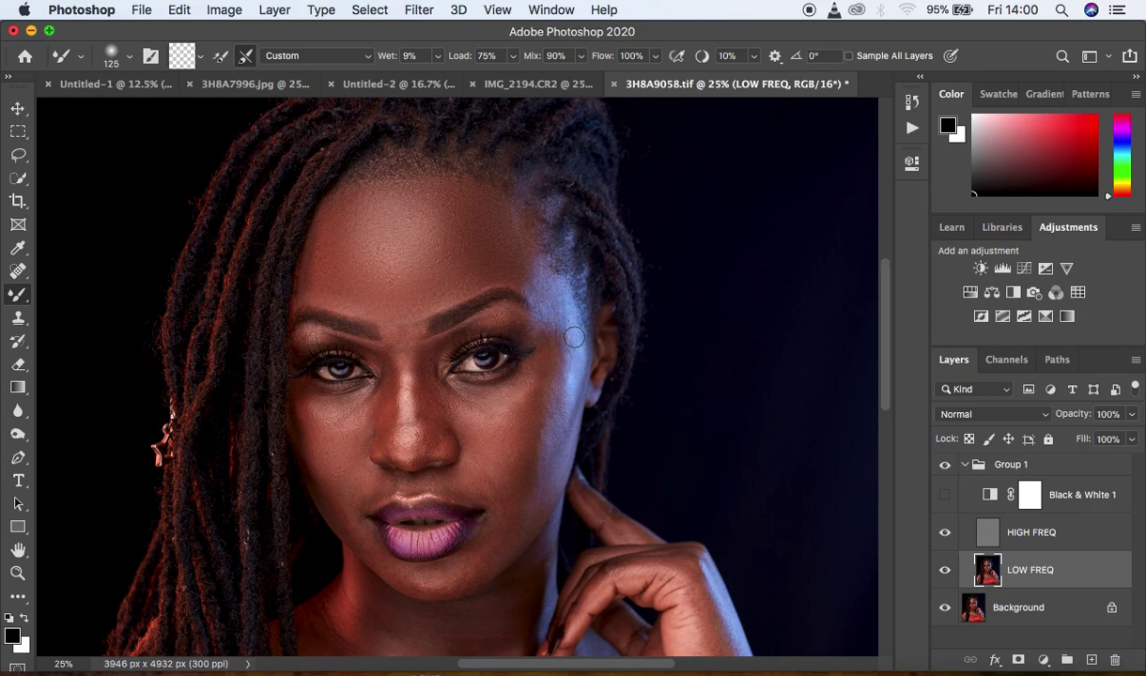
{"action": "left_click", "coordinate": [945, 495]}
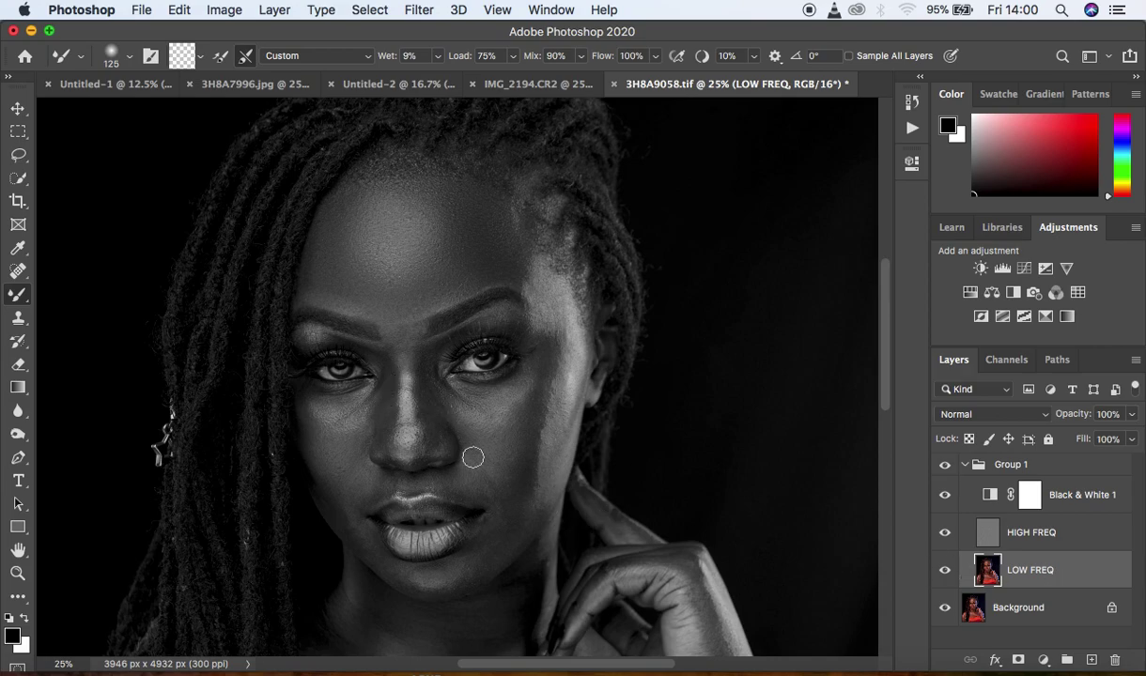
Blend the nose with the Mixer Brush at size 100 and the cheek under the blue-lit side's eye at size 175.
{"action": "key", "text": "bracketleft"}
{"action": "mouse_move", "coordinate": [390, 383]}
{"action": "left_mouse_down"}
{"action": "mouse_move", "coordinate": [389, 456]}
{"action": "mouse_move", "coordinate": [388, 363]}
{"action": "mouse_move", "coordinate": [385, 422]}
{"action": "mouse_move", "coordinate": [420, 392]}
{"action": "mouse_move", "coordinate": [426, 447]}
{"action": "mouse_move", "coordinate": [419, 379]}
{"action": "mouse_move", "coordinate": [427, 414]}
{"action": "mouse_move", "coordinate": [429, 386]}
{"action": "mouse_move", "coordinate": [421, 452]}
{"action": "mouse_move", "coordinate": [423, 367]}
{"action": "mouse_move", "coordinate": [423, 377]}
{"action": "mouse_move", "coordinate": [391, 331]}
{"action": "mouse_move", "coordinate": [424, 308]}
{"action": "mouse_move", "coordinate": [389, 316]}
{"action": "mouse_move", "coordinate": [407, 372]}
{"action": "mouse_move", "coordinate": [407, 432]}
{"action": "mouse_move", "coordinate": [405, 373]}
{"action": "mouse_move", "coordinate": [405, 430]}
{"action": "mouse_move", "coordinate": [392, 395]}
{"action": "mouse_move", "coordinate": [391, 440]}
{"action": "mouse_move", "coordinate": [397, 401]}
{"action": "mouse_move", "coordinate": [390, 446]}
{"action": "left_mouse_up"}
{"action": "mouse_move", "coordinate": [425, 379]}
{"action": "left_mouse_down"}
{"action": "mouse_move", "coordinate": [423, 438]}
{"action": "mouse_move", "coordinate": [428, 411]}
{"action": "mouse_move", "coordinate": [435, 425]}
{"action": "mouse_move", "coordinate": [427, 366]}
{"action": "mouse_move", "coordinate": [424, 399]}
{"action": "mouse_move", "coordinate": [381, 368]}
{"action": "mouse_move", "coordinate": [390, 385]}
{"action": "mouse_move", "coordinate": [383, 363]}
{"action": "mouse_move", "coordinate": [397, 337]}
{"action": "mouse_move", "coordinate": [411, 355]}
{"action": "mouse_move", "coordinate": [407, 440]}
{"action": "left_mouse_up"}
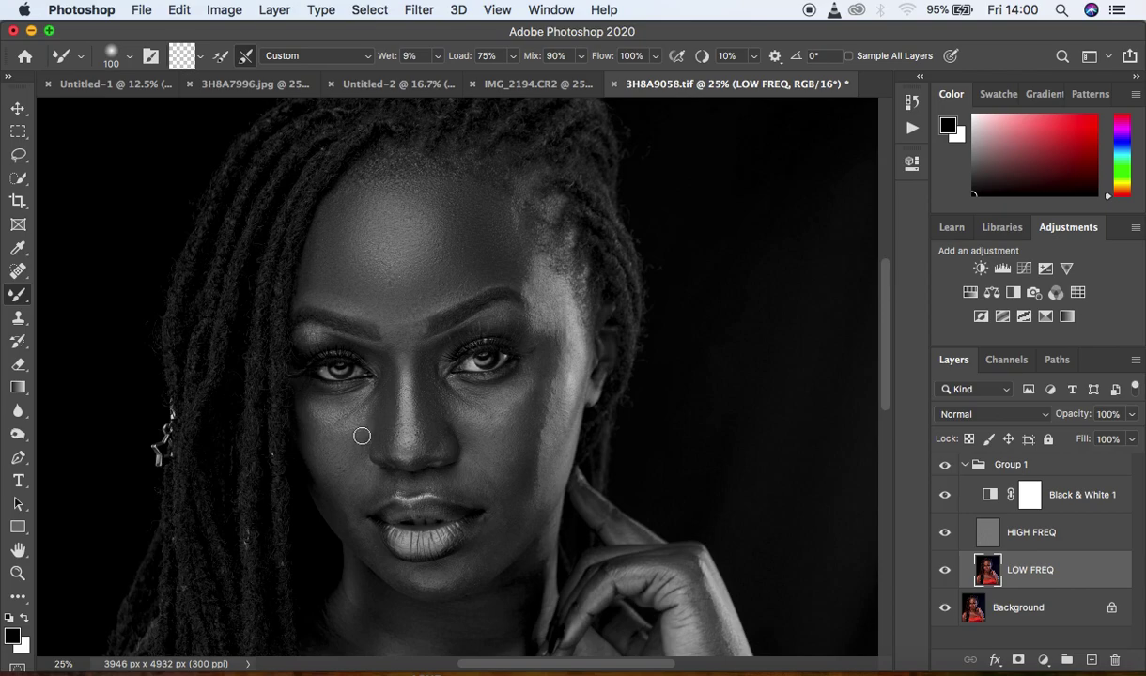
{"action": "mouse_move", "coordinate": [330, 419]}
{"action": "left_mouse_down"}
{"action": "mouse_move", "coordinate": [341, 450]}
{"action": "mouse_move", "coordinate": [320, 410]}
{"action": "mouse_move", "coordinate": [331, 445]}
{"action": "mouse_move", "coordinate": [353, 426]}
{"action": "mouse_move", "coordinate": [349, 411]}
{"action": "mouse_move", "coordinate": [324, 417]}
{"action": "mouse_move", "coordinate": [357, 406]}
{"action": "mouse_move", "coordinate": [320, 422]}
{"action": "left_mouse_up"}
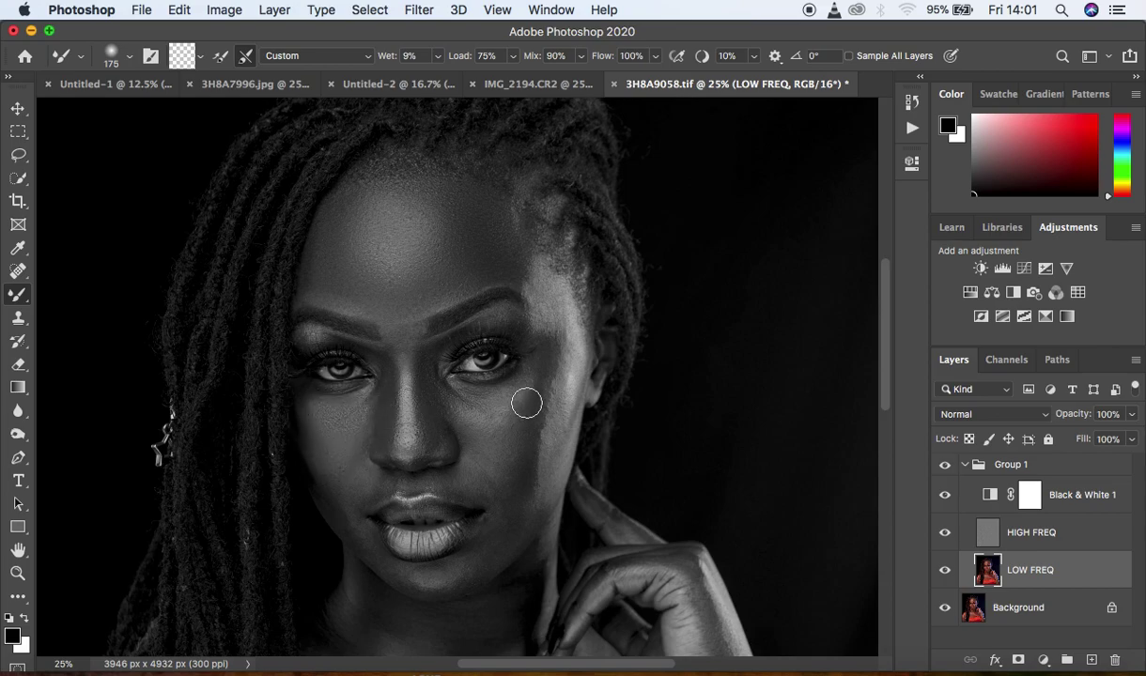
{"action": "mouse_move", "coordinate": [495, 403]}
{"action": "left_mouse_down"}
{"action": "mouse_move", "coordinate": [503, 410]}
{"action": "mouse_move", "coordinate": [484, 404]}
{"action": "mouse_move", "coordinate": [486, 424]}
{"action": "mouse_move", "coordinate": [502, 401]}
{"action": "mouse_move", "coordinate": [488, 435]}
{"action": "mouse_move", "coordinate": [488, 404]}
{"action": "mouse_move", "coordinate": [459, 409]}
{"action": "mouse_move", "coordinate": [513, 389]}
{"action": "mouse_move", "coordinate": [506, 420]}
{"action": "mouse_move", "coordinate": [506, 396]}
{"action": "mouse_move", "coordinate": [473, 412]}
{"action": "mouse_move", "coordinate": [503, 414]}
{"action": "left_mouse_up"}
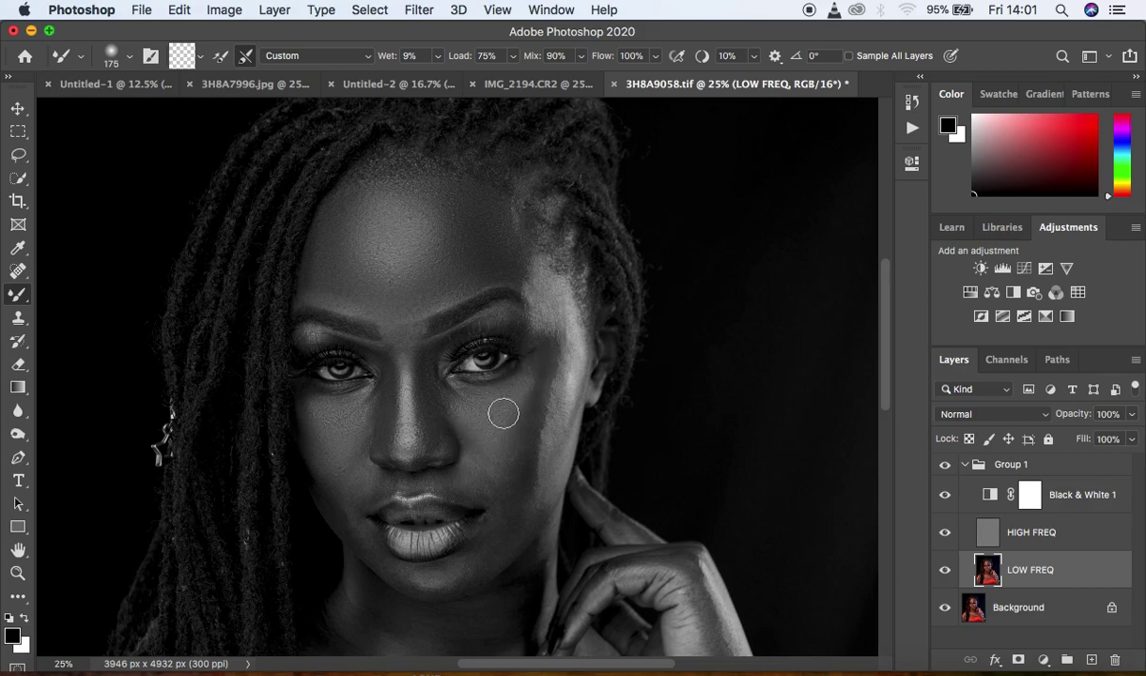
Hide Black & White 1 and toggle Group 1 to compare the nose and cheek retouch with the original.
{"action": "left_click", "coordinate": [944, 501]}
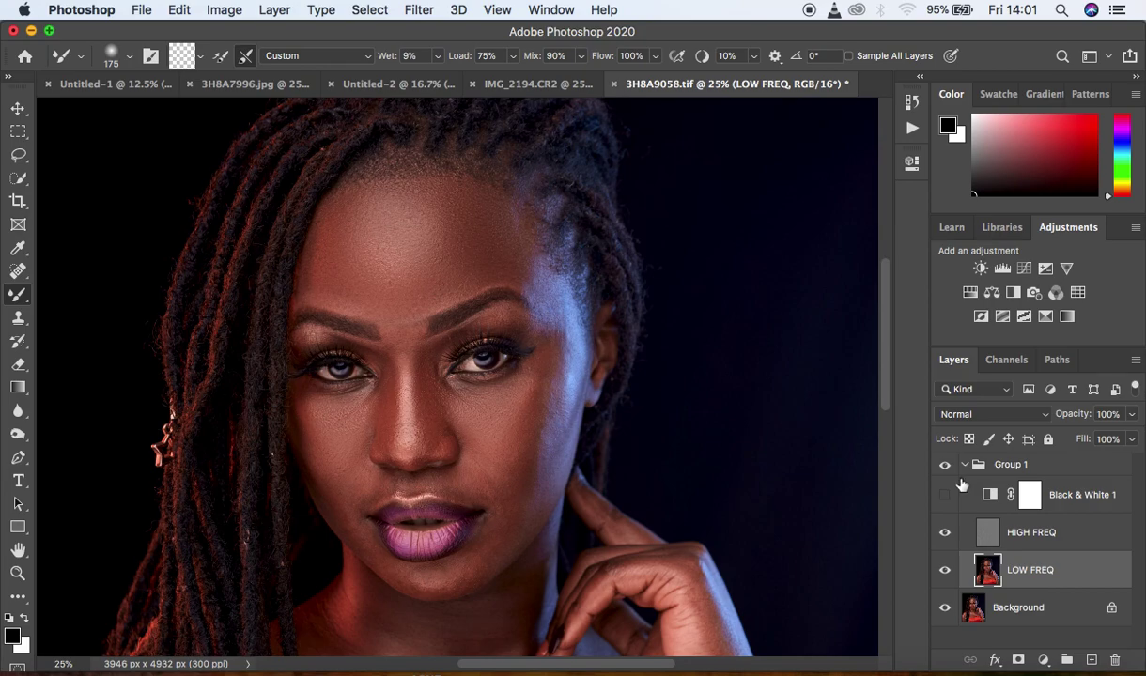
{"action": "left_click", "coordinate": [945, 466]}
{"action": "left_click", "coordinate": [945, 466]}
{"action": "left_click", "coordinate": [945, 466]}
{"action": "left_click", "coordinate": [945, 466]}
Show Black & White 1 again and blend the highlight along the temple and side of the face at brush size 150.
{"action": "left_click", "coordinate": [945, 495]}
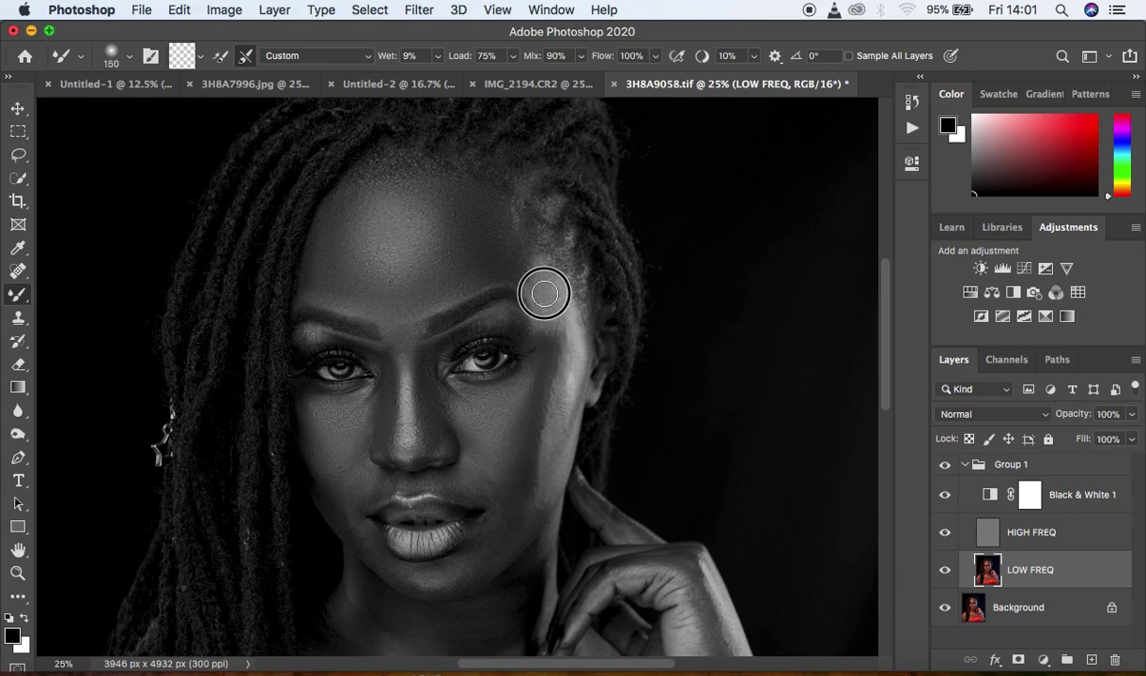
{"action": "mouse_move", "coordinate": [569, 335]}
{"action": "left_mouse_down"}
{"action": "mouse_move", "coordinate": [557, 439]}
{"action": "mouse_move", "coordinate": [569, 334]}
{"action": "mouse_move", "coordinate": [545, 289]}
{"action": "mouse_move", "coordinate": [566, 310]}
{"action": "mouse_move", "coordinate": [573, 356]}
{"action": "mouse_move", "coordinate": [557, 447]}
{"action": "left_mouse_up"}
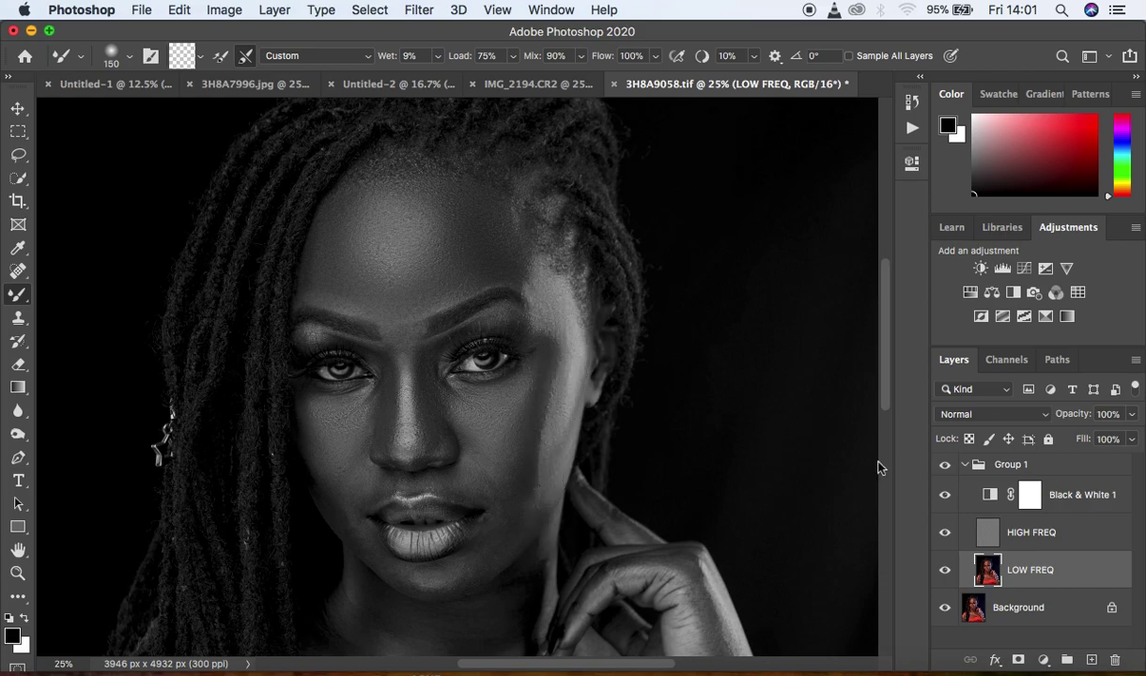
{"action": "mouse_move", "coordinate": [565, 319]}
{"action": "left_mouse_down"}
{"action": "mouse_move", "coordinate": [504, 234]}
{"action": "mouse_move", "coordinate": [527, 248]}
{"action": "mouse_move", "coordinate": [524, 276]}
{"action": "left_mouse_up"}
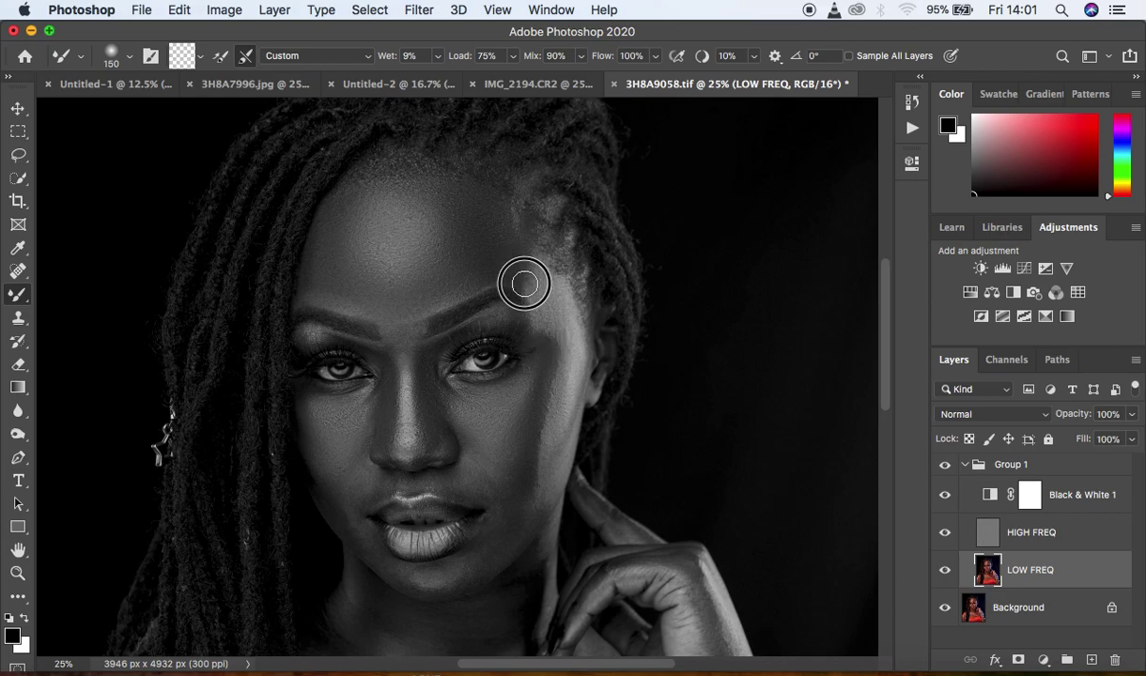
Hide Black & White 1 and toggle Group 1 to compare the temple and side-of-face blending with the original.
{"action": "left_click", "coordinate": [945, 496]}
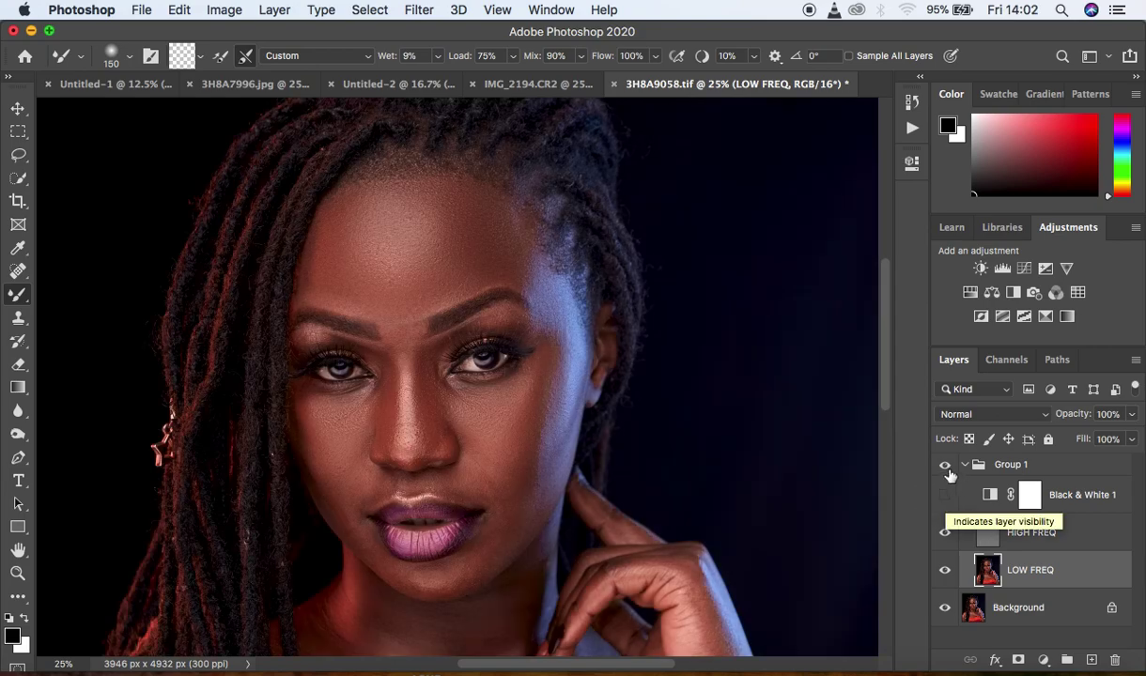
{"action": "left_click", "coordinate": [945, 465]}
{"action": "left_click", "coordinate": [945, 465]}
{"action": "left_click", "coordinate": [945, 465]}
{"action": "left_click", "coordinate": [945, 465]}
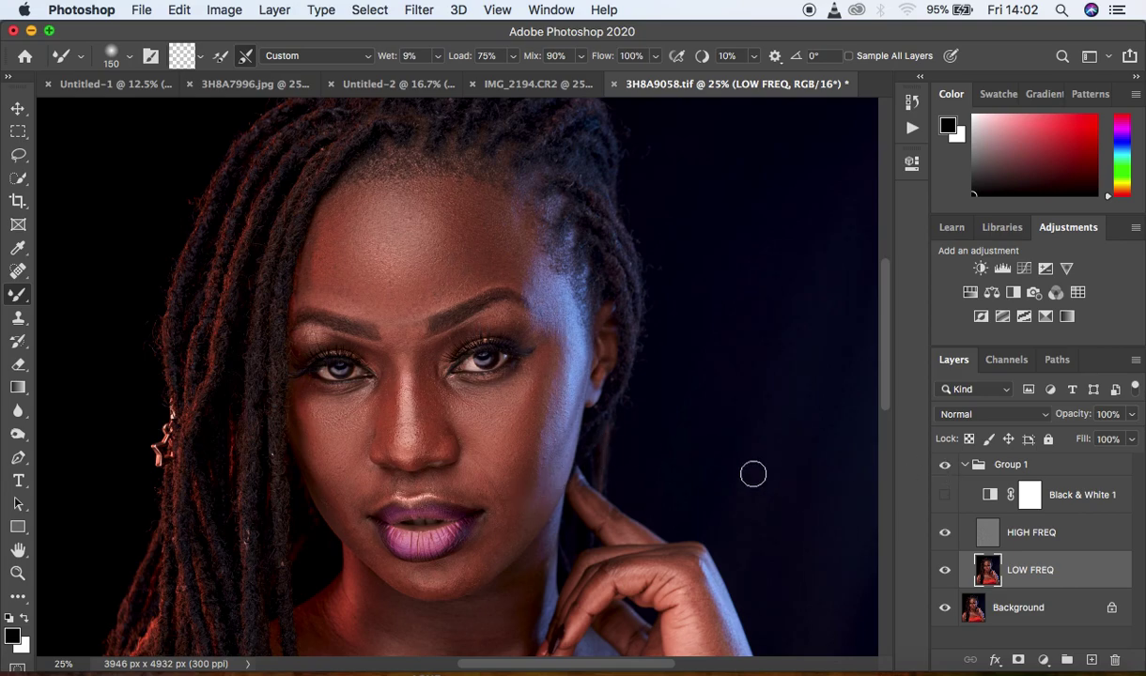
Show Black & White 1 and blend the skin on the blue-lit cheek and jawline and between the eyebrows.
{"action": "key", "text": "super+plus"}
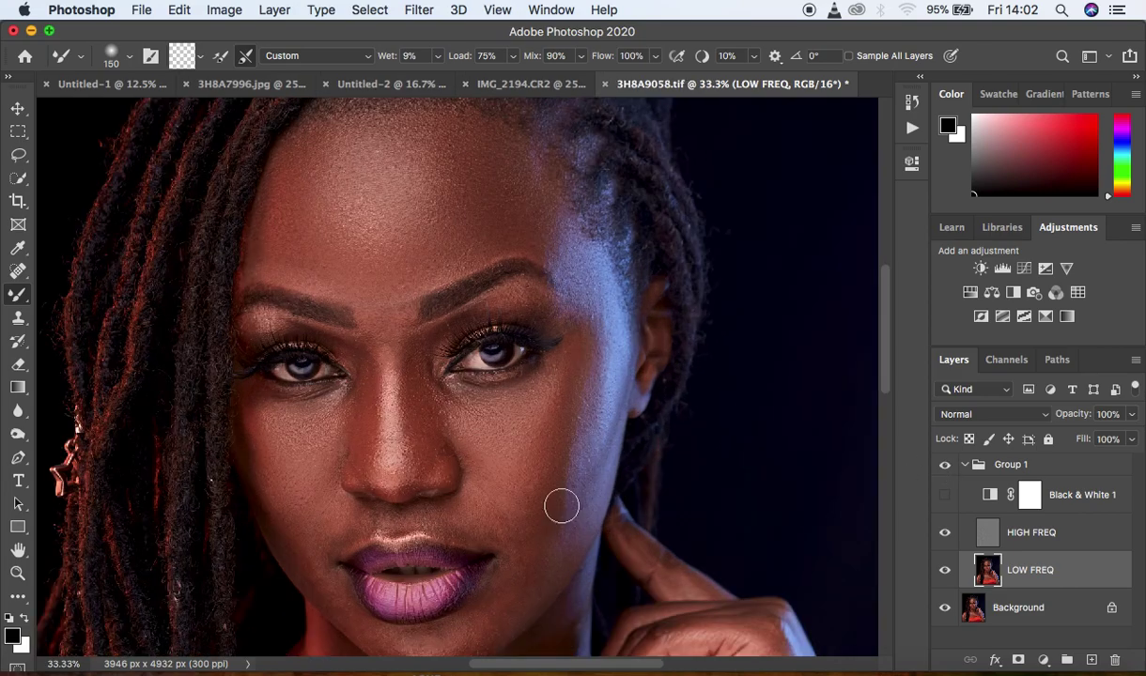
{"action": "scroll", "coordinate": [883, 310], "scroll_direction": "down", "scroll_amount": 3}
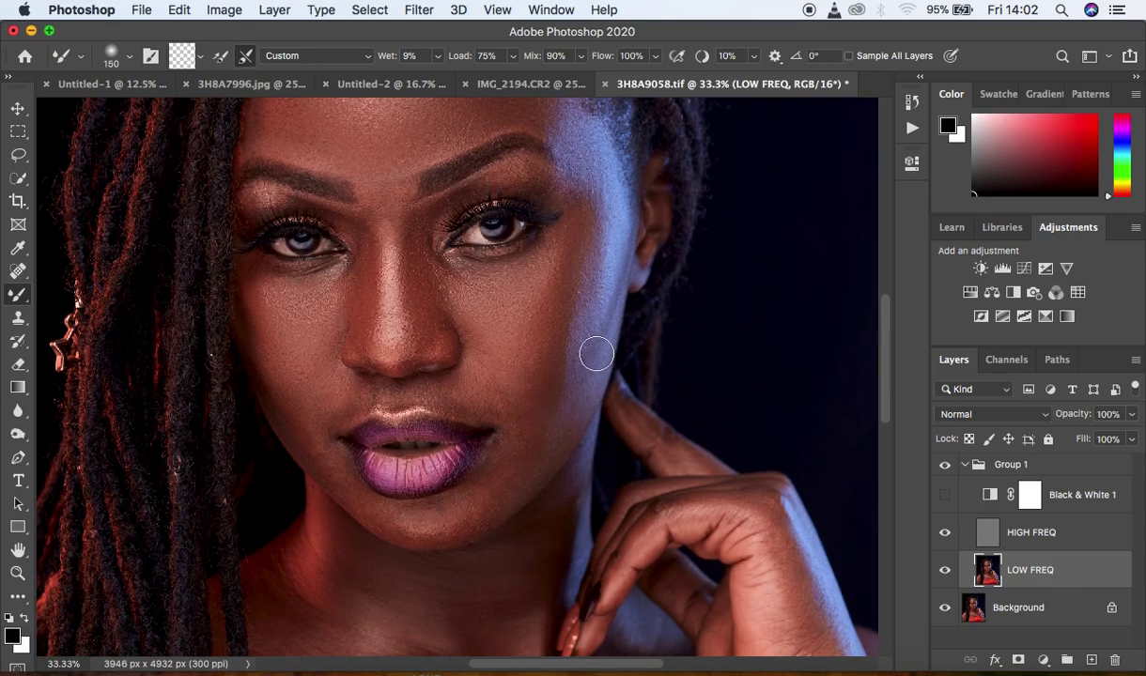
{"action": "left_click", "coordinate": [946, 495]}
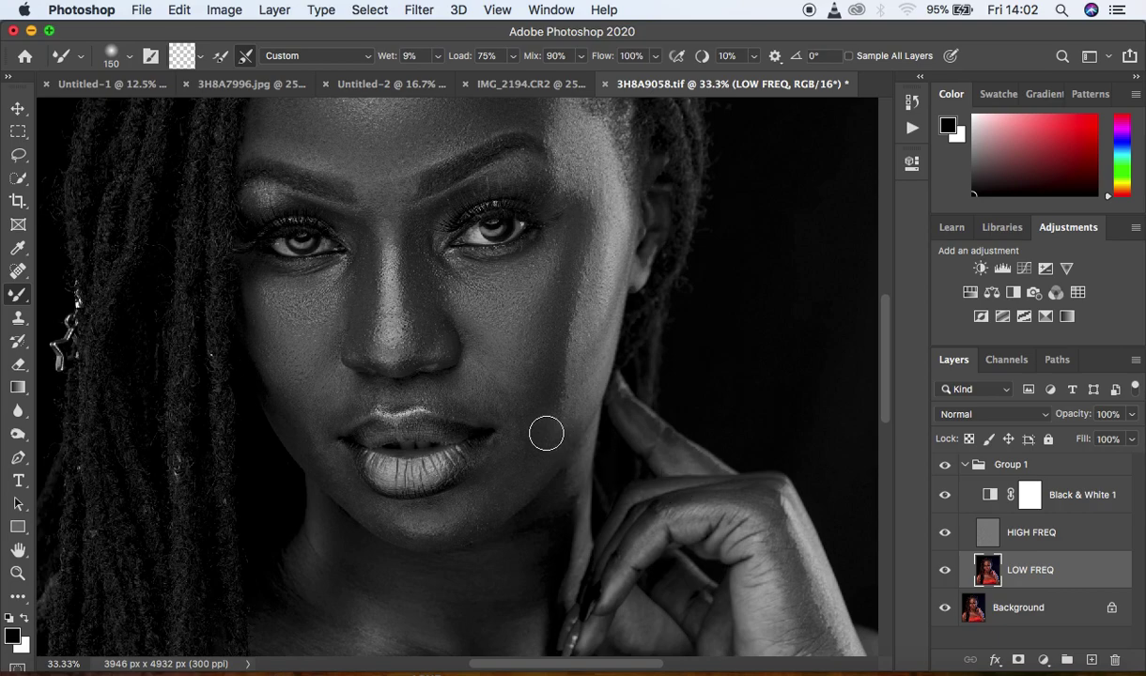
{"action": "mouse_move", "coordinate": [517, 377]}
{"action": "left_mouse_down"}
{"action": "mouse_move", "coordinate": [515, 411]}
{"action": "mouse_move", "coordinate": [510, 388]}
{"action": "mouse_move", "coordinate": [499, 403]}
{"action": "mouse_move", "coordinate": [487, 396]}
{"action": "mouse_move", "coordinate": [508, 421]}
{"action": "mouse_move", "coordinate": [475, 390]}
{"action": "left_mouse_up"}
{"action": "mouse_move", "coordinate": [545, 360]}
{"action": "left_mouse_down"}
{"action": "mouse_move", "coordinate": [537, 378]}
{"action": "mouse_move", "coordinate": [530, 328]}
{"action": "mouse_move", "coordinate": [533, 380]}
{"action": "left_mouse_up"}
{"action": "mouse_move", "coordinate": [374, 200]}
{"action": "left_mouse_down"}
{"action": "mouse_move", "coordinate": [366, 187]}
{"action": "mouse_move", "coordinate": [373, 199]}
{"action": "mouse_move", "coordinate": [378, 176]}
{"action": "mouse_move", "coordinate": [383, 205]}
{"action": "mouse_move", "coordinate": [386, 195]}
{"action": "mouse_move", "coordinate": [376, 185]}
{"action": "left_mouse_up"}
{"action": "mouse_move", "coordinate": [497, 490]}
{"action": "left_mouse_down"}
{"action": "mouse_move", "coordinate": [531, 437]}
{"action": "mouse_move", "coordinate": [528, 393]}
{"action": "mouse_move", "coordinate": [546, 404]}
{"action": "mouse_move", "coordinate": [519, 442]}
{"action": "mouse_move", "coordinate": [525, 406]}
{"action": "mouse_move", "coordinate": [513, 411]}
{"action": "mouse_move", "coordinate": [539, 373]}
{"action": "mouse_move", "coordinate": [522, 331]}
{"action": "left_mouse_up"}
{"action": "left_click_drag", "start_coordinate": [535, 428], "coordinate": [545, 399]}
{"action": "mouse_move", "coordinate": [556, 343]}
{"action": "left_mouse_down"}
{"action": "mouse_move", "coordinate": [576, 410]}
{"action": "mouse_move", "coordinate": [545, 389]}
{"action": "mouse_move", "coordinate": [546, 432]}
{"action": "mouse_move", "coordinate": [521, 414]}
{"action": "left_mouse_up"}
Blend the chin, the jaw on the braids' side and the skin around the mouth with the Mixer Brush.
{"action": "mouse_move", "coordinate": [475, 498]}
{"action": "left_mouse_down"}
{"action": "mouse_move", "coordinate": [442, 530]}
{"action": "mouse_move", "coordinate": [420, 520]}
{"action": "mouse_move", "coordinate": [503, 487]}
{"action": "mouse_move", "coordinate": [470, 505]}
{"action": "mouse_move", "coordinate": [466, 530]}
{"action": "mouse_move", "coordinate": [417, 535]}
{"action": "mouse_move", "coordinate": [367, 501]}
{"action": "left_mouse_up"}
{"action": "mouse_move", "coordinate": [292, 431]}
{"action": "left_mouse_down"}
{"action": "mouse_move", "coordinate": [352, 502]}
{"action": "mouse_move", "coordinate": [280, 406]}
{"action": "mouse_move", "coordinate": [311, 458]}
{"action": "left_mouse_up"}
{"action": "mouse_move", "coordinate": [413, 523]}
{"action": "left_mouse_down"}
{"action": "mouse_move", "coordinate": [361, 510]}
{"action": "mouse_move", "coordinate": [319, 438]}
{"action": "left_mouse_up"}
{"action": "mouse_move", "coordinate": [340, 409]}
{"action": "left_mouse_down"}
{"action": "mouse_move", "coordinate": [322, 413]}
{"action": "mouse_move", "coordinate": [322, 398]}
{"action": "mouse_move", "coordinate": [346, 395]}
{"action": "mouse_move", "coordinate": [351, 381]}
{"action": "mouse_move", "coordinate": [340, 402]}
{"action": "mouse_move", "coordinate": [363, 394]}
{"action": "mouse_move", "coordinate": [340, 374]}
{"action": "mouse_move", "coordinate": [318, 432]}
{"action": "mouse_move", "coordinate": [329, 444]}
{"action": "mouse_move", "coordinate": [310, 432]}
{"action": "mouse_move", "coordinate": [345, 482]}
{"action": "mouse_move", "coordinate": [352, 455]}
{"action": "left_mouse_up"}
{"action": "mouse_move", "coordinate": [466, 391]}
{"action": "left_mouse_down"}
{"action": "mouse_move", "coordinate": [461, 402]}
{"action": "mouse_move", "coordinate": [473, 400]}
{"action": "mouse_move", "coordinate": [474, 366]}
{"action": "mouse_move", "coordinate": [474, 377]}
{"action": "left_mouse_up"}
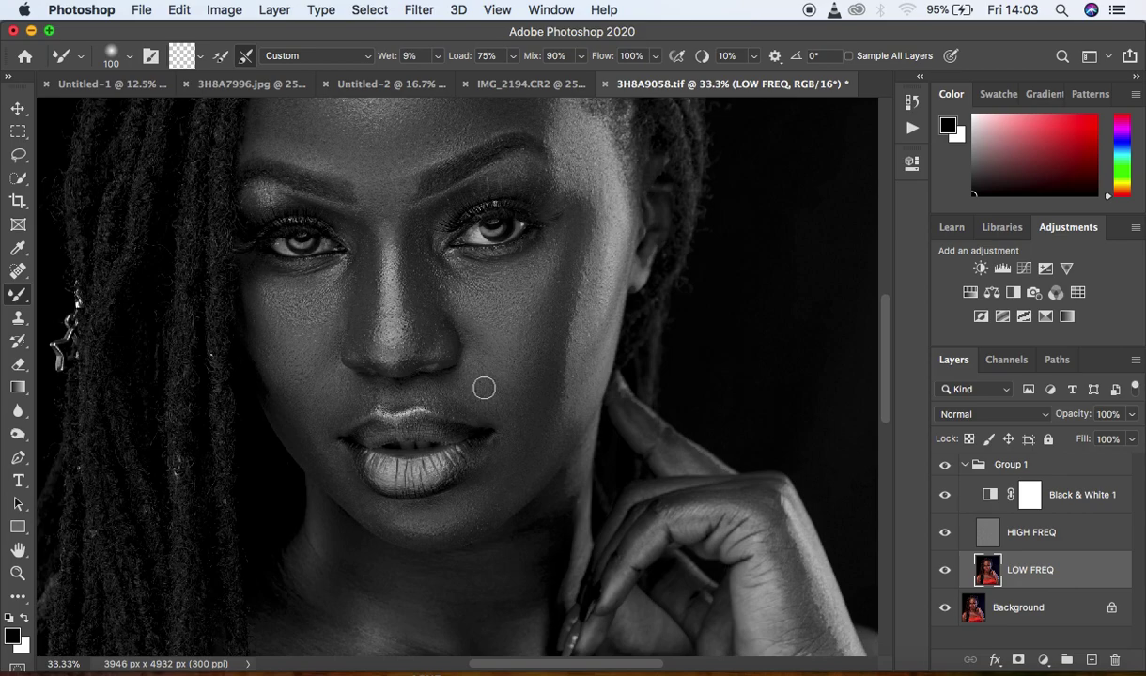
Smooth the jawline, cheeks, chin, nose bridge and area between the eyebrows with the Mixer Brush at size 100.
{"action": "mouse_move", "coordinate": [503, 426]}
{"action": "left_mouse_down"}
{"action": "mouse_move", "coordinate": [499, 455]}
{"action": "mouse_move", "coordinate": [500, 508]}
{"action": "left_mouse_up"}
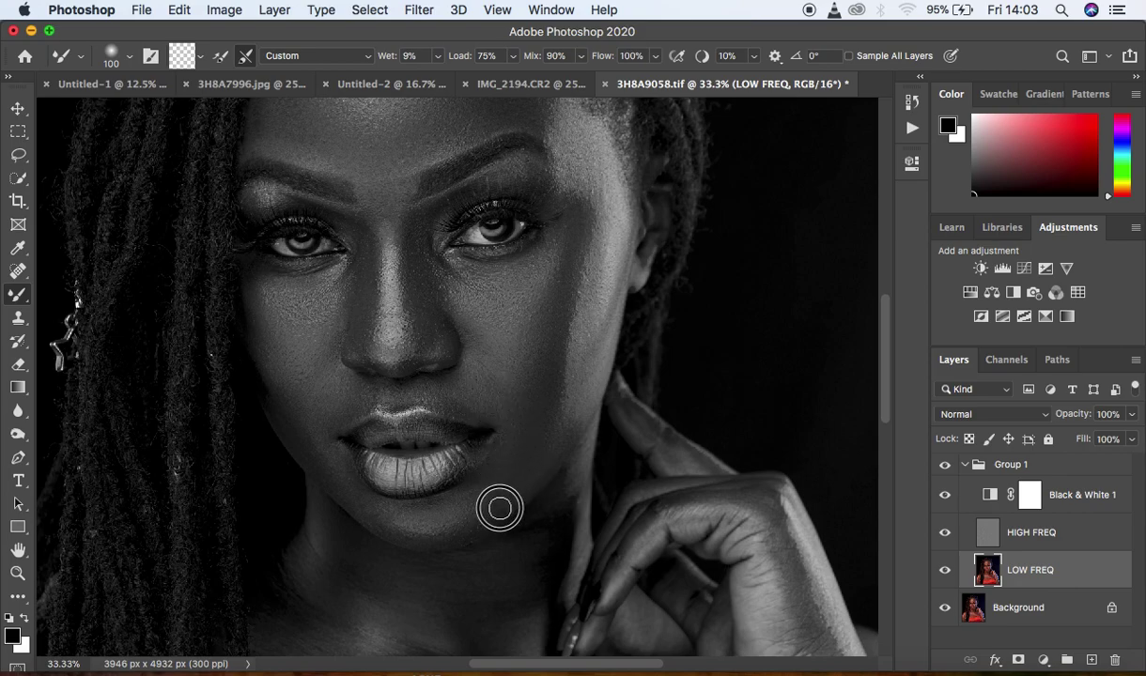
{"action": "mouse_move", "coordinate": [517, 458]}
{"action": "left_mouse_down"}
{"action": "mouse_move", "coordinate": [519, 429]}
{"action": "mouse_move", "coordinate": [497, 426]}
{"action": "mouse_move", "coordinate": [511, 426]}
{"action": "mouse_move", "coordinate": [533, 395]}
{"action": "mouse_move", "coordinate": [504, 408]}
{"action": "mouse_move", "coordinate": [536, 388]}
{"action": "mouse_move", "coordinate": [540, 356]}
{"action": "left_mouse_up"}
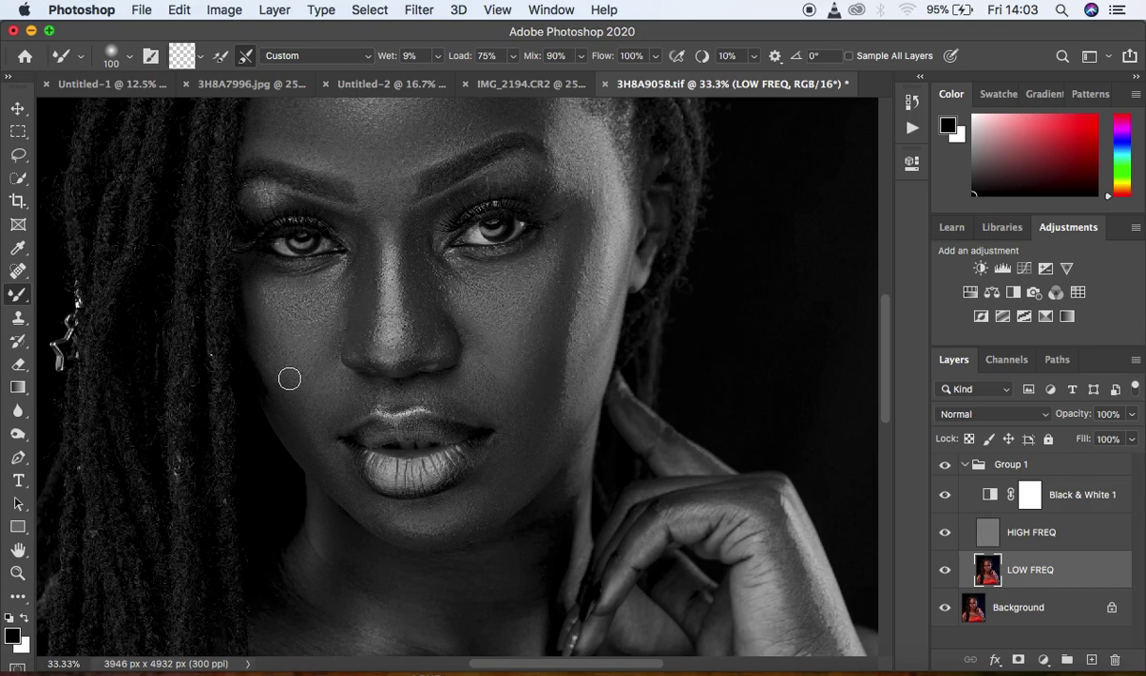
{"action": "left_click_drag", "start_coordinate": [267, 328], "coordinate": [288, 394]}
{"action": "left_click_drag", "start_coordinate": [310, 441], "coordinate": [295, 421]}
{"action": "mouse_move", "coordinate": [404, 528]}
{"action": "left_mouse_down"}
{"action": "mouse_move", "coordinate": [355, 499]}
{"action": "mouse_move", "coordinate": [328, 454]}
{"action": "mouse_move", "coordinate": [327, 424]}
{"action": "left_mouse_up"}
{"action": "left_click_drag", "start_coordinate": [453, 398], "coordinate": [447, 393]}
{"action": "mouse_move", "coordinate": [430, 305]}
{"action": "left_mouse_down"}
{"action": "mouse_move", "coordinate": [434, 332]}
{"action": "mouse_move", "coordinate": [429, 300]}
{"action": "mouse_move", "coordinate": [416, 311]}
{"action": "mouse_move", "coordinate": [410, 248]}
{"action": "mouse_move", "coordinate": [404, 259]}
{"action": "left_mouse_up"}
{"action": "mouse_move", "coordinate": [385, 211]}
{"action": "left_mouse_down"}
{"action": "mouse_move", "coordinate": [378, 194]}
{"action": "mouse_move", "coordinate": [409, 154]}
{"action": "mouse_move", "coordinate": [397, 166]}
{"action": "left_mouse_up"}
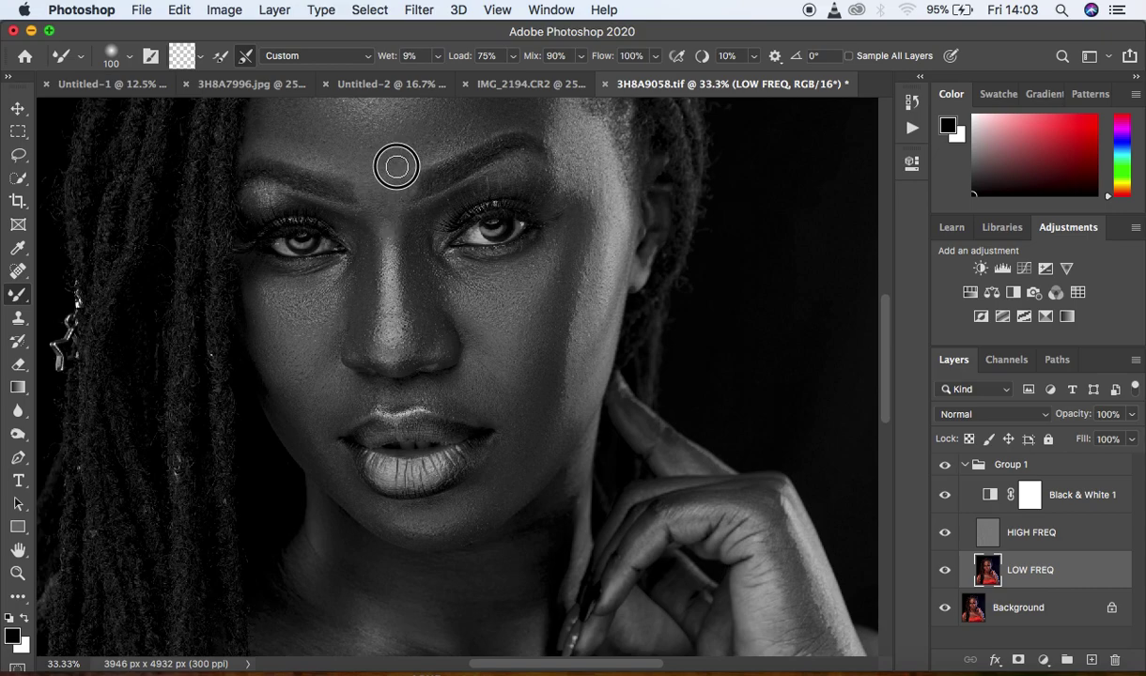
Hide Black & White 1 and toggle Group 1 to compare the whole retouched face with the original.
{"action": "key", "text": "super+minus"}
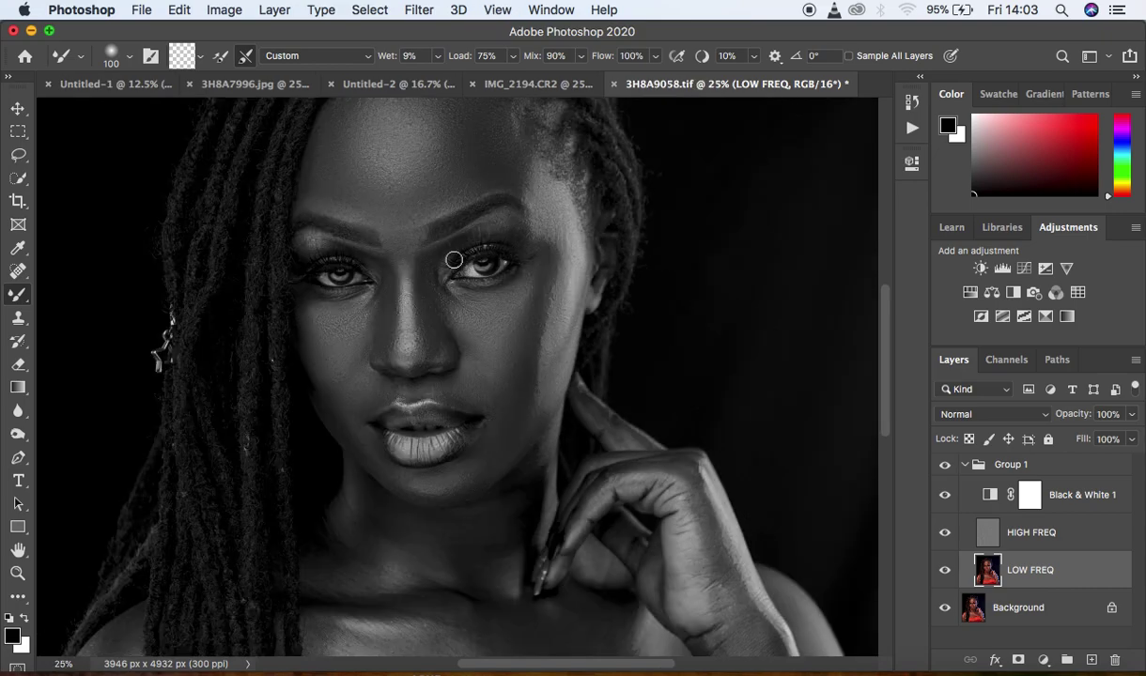
{"action": "left_click", "coordinate": [944, 497]}
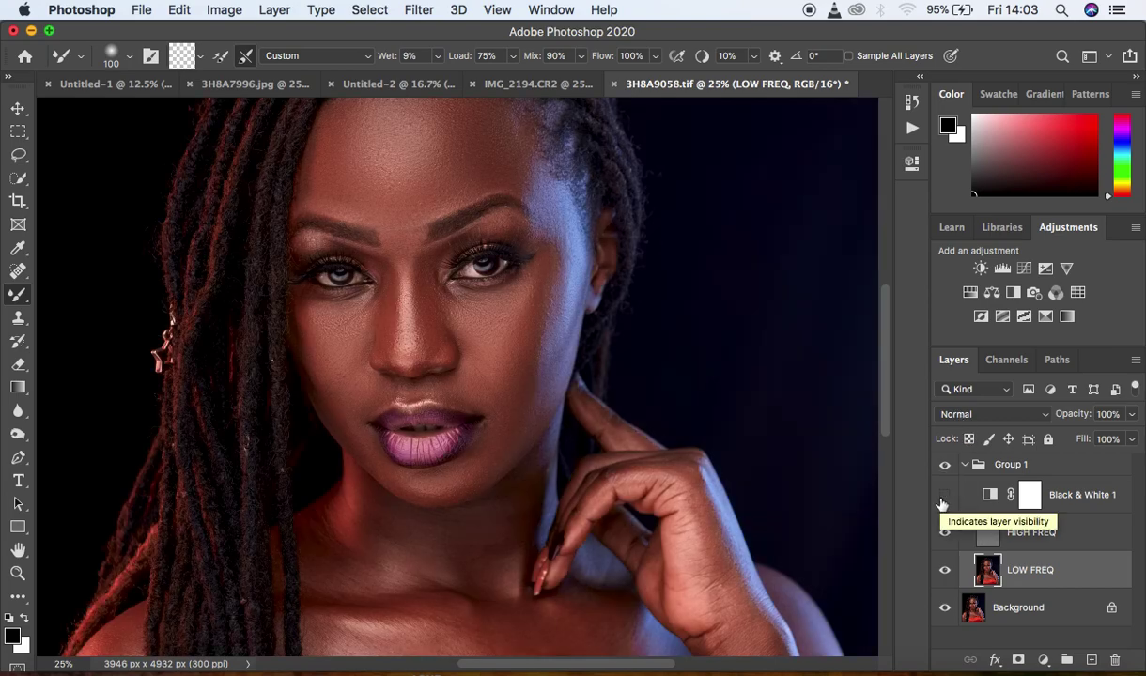
{"action": "left_click", "coordinate": [945, 466]}
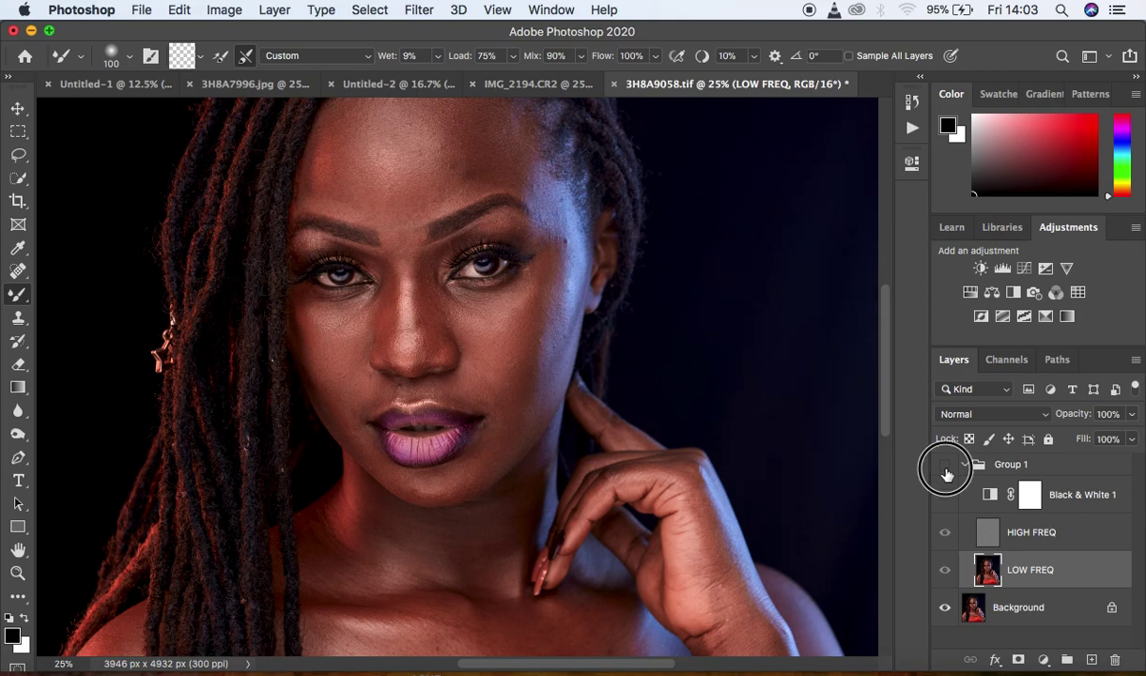
{"action": "left_click", "coordinate": [945, 466]}
{"action": "left_click", "coordinate": [945, 466]}
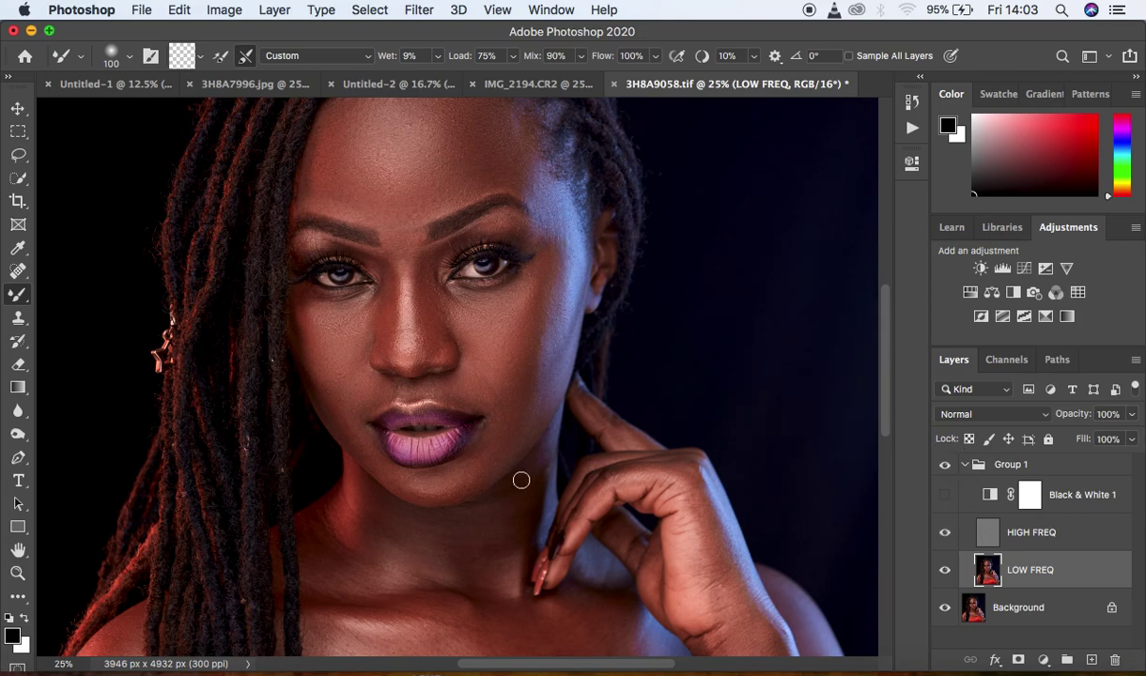
Blend the remaining uneven tones on the jaw, cheeks, nose and around the eyes in color at size 100, then check the full portrait.
{"action": "left_click_drag", "start_coordinate": [493, 461], "coordinate": [482, 461]}
{"action": "left_click_drag", "start_coordinate": [495, 399], "coordinate": [479, 392]}
{"action": "left_click_drag", "start_coordinate": [340, 419], "coordinate": [356, 439]}
{"action": "left_click_drag", "start_coordinate": [430, 279], "coordinate": [444, 322]}
{"action": "left_click_drag", "start_coordinate": [496, 222], "coordinate": [539, 243]}
{"action": "left_click_drag", "start_coordinate": [309, 246], "coordinate": [297, 246]}
{"action": "left_click_drag", "start_coordinate": [463, 359], "coordinate": [469, 373]}
{"action": "left_click_drag", "start_coordinate": [433, 325], "coordinate": [423, 350]}
{"action": "mouse_move", "coordinate": [361, 395]}
{"action": "left_mouse_down"}
{"action": "mouse_move", "coordinate": [429, 490]}
{"action": "mouse_move", "coordinate": [344, 425]}
{"action": "mouse_move", "coordinate": [365, 455]}
{"action": "left_mouse_up"}
{"action": "key", "text": "super+minus"}
{"action": "key", "text": "super+minus"}
{"action": "key", "text": "super+minus"}
{"action": "key", "text": "super+plus"}
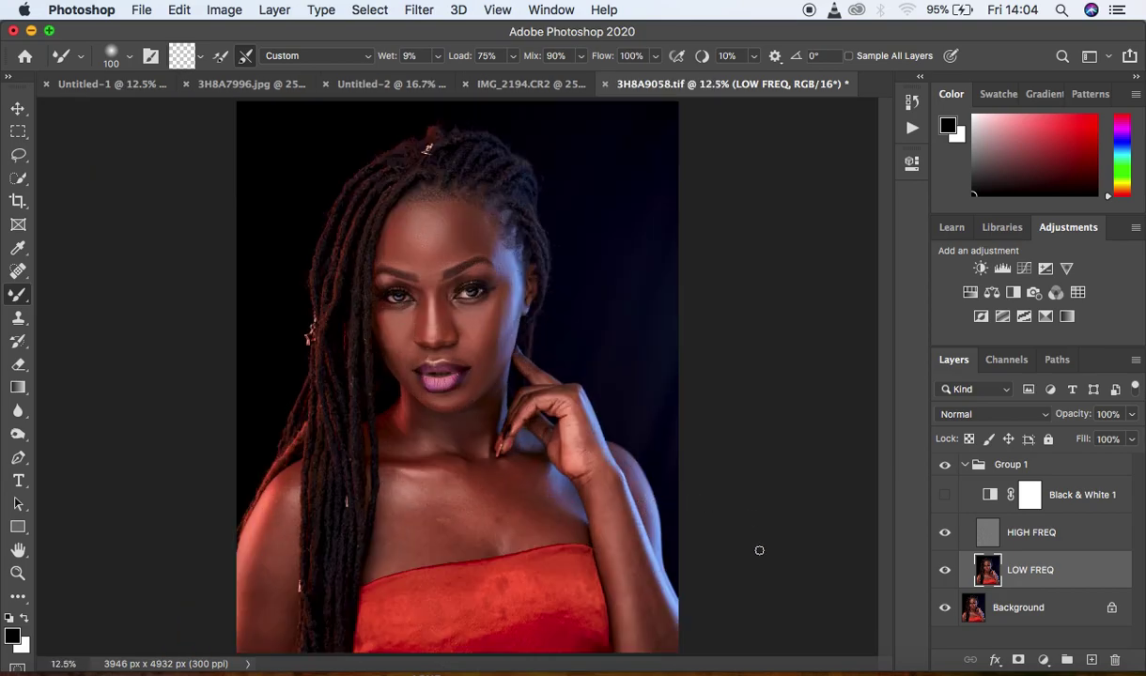
Toggle the visibility of Group 1 to compare the retouched portrait with the original.
{"action": "left_click", "coordinate": [944, 464]}
{"action": "left_click", "coordinate": [944, 464]}
{"action": "left_click", "coordinate": [944, 464]}
{"action": "left_click", "coordinate": [944, 464]}
{"action": "left_click", "coordinate": [944, 464]}
{"action": "left_click", "coordinate": [944, 464]}
{"action": "left_click", "coordinate": [944, 464]}
Blend the small uneven patch on the jaw beside the braids with the Mixer Brush at size 100.
{"action": "key", "text": "super+plus"}
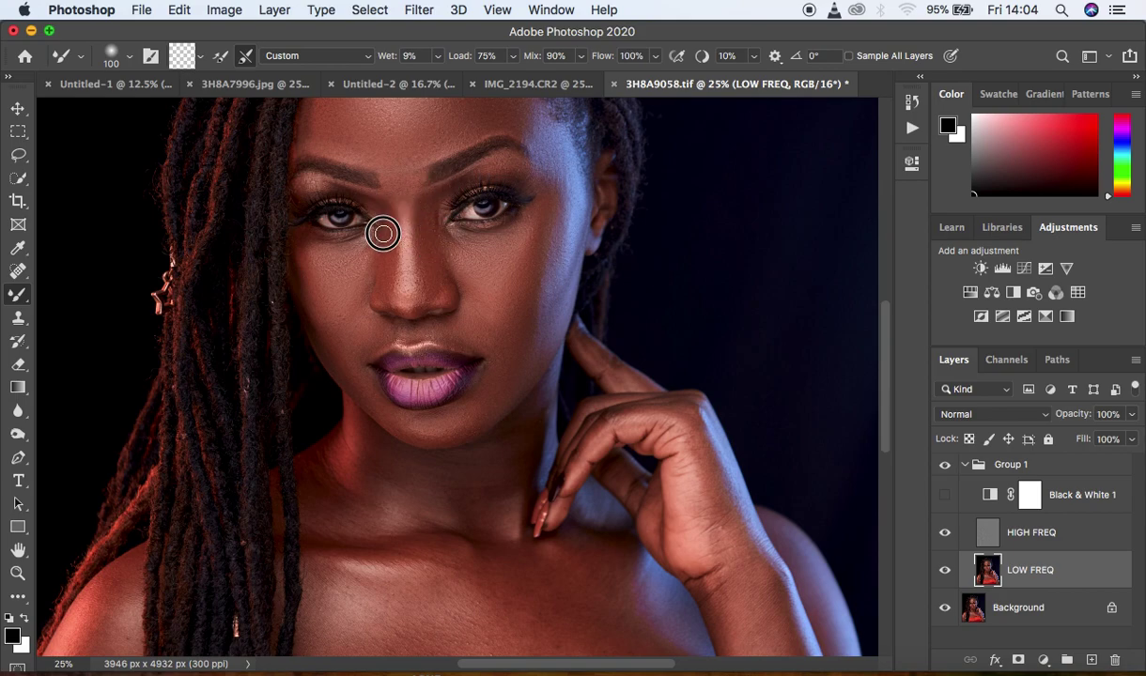
{"action": "left_click_drag", "start_coordinate": [344, 376], "coordinate": [362, 391]}
{"action": "key", "text": "super+minus"}
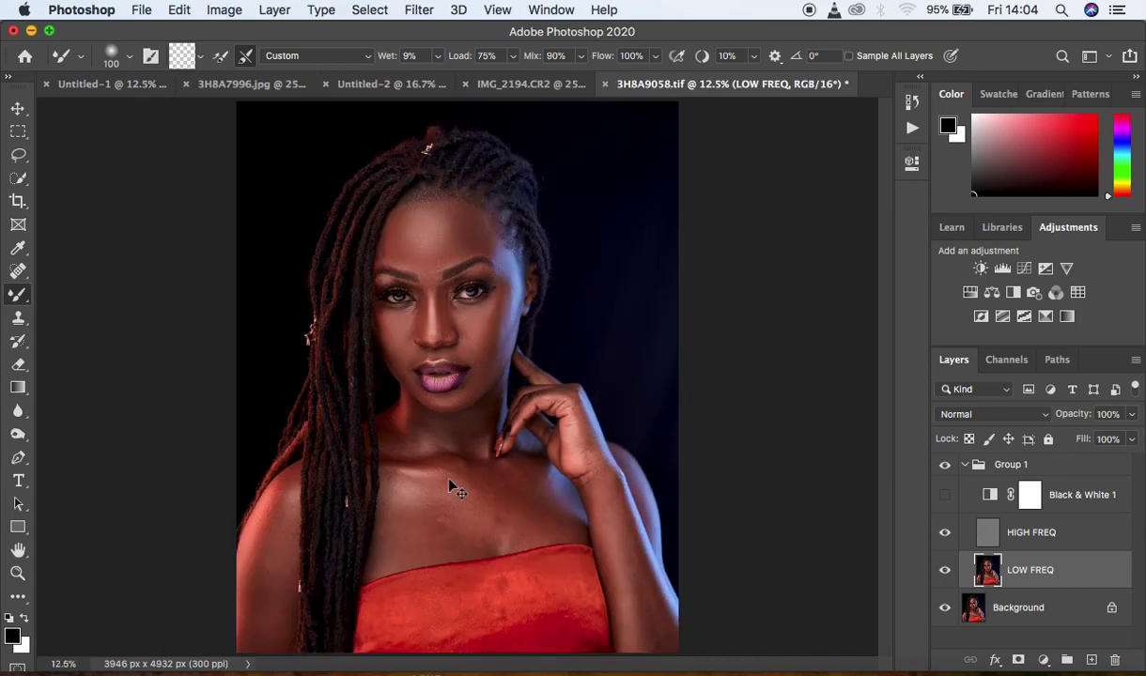
Show the Black & White 1 adjustment, set its Reds to 20, and make LOW FREQ the active layer again.
{"action": "key", "text": "super+plus"}
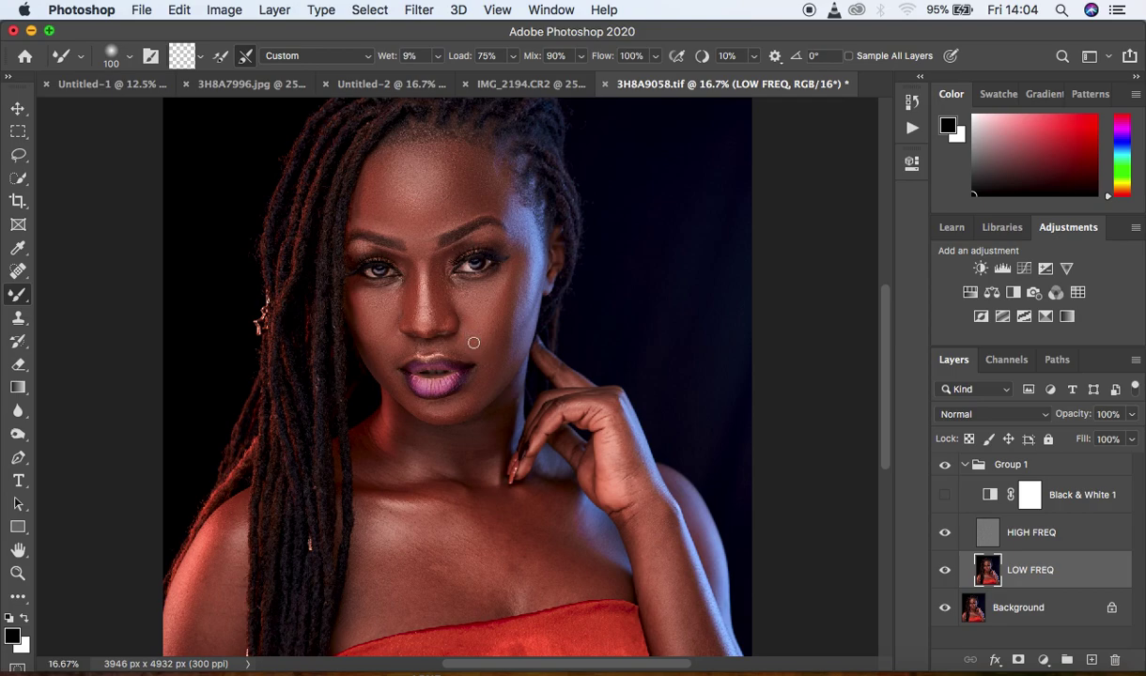
{"action": "left_click", "coordinate": [945, 496]}
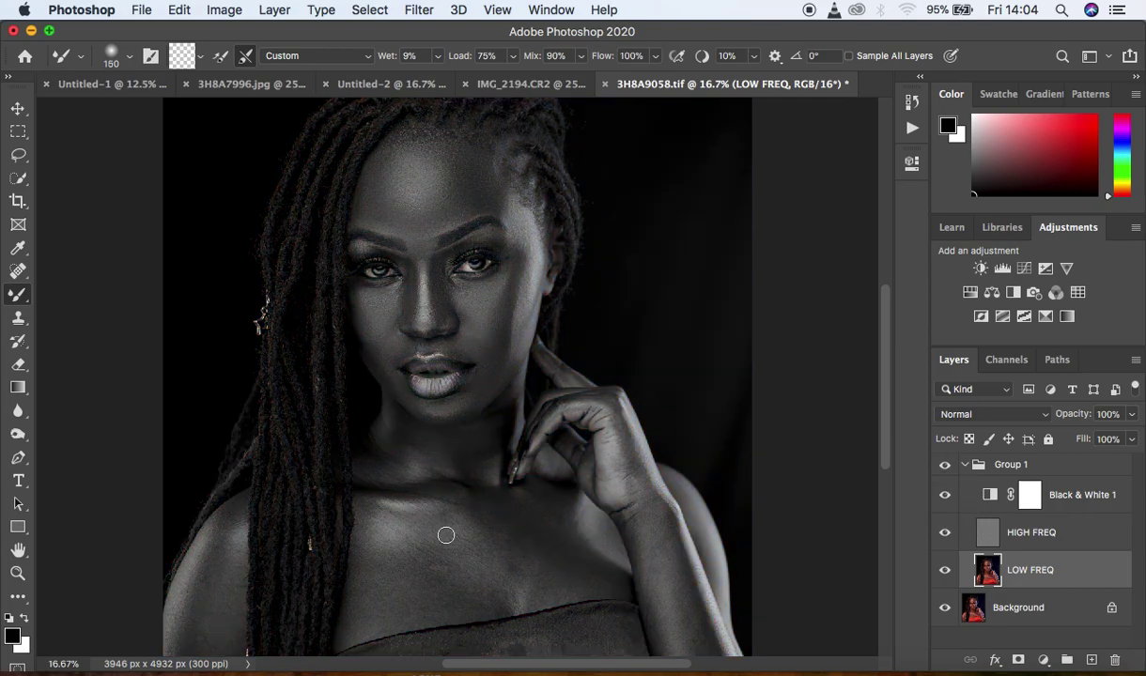
{"action": "double_click", "coordinate": [989, 498]}
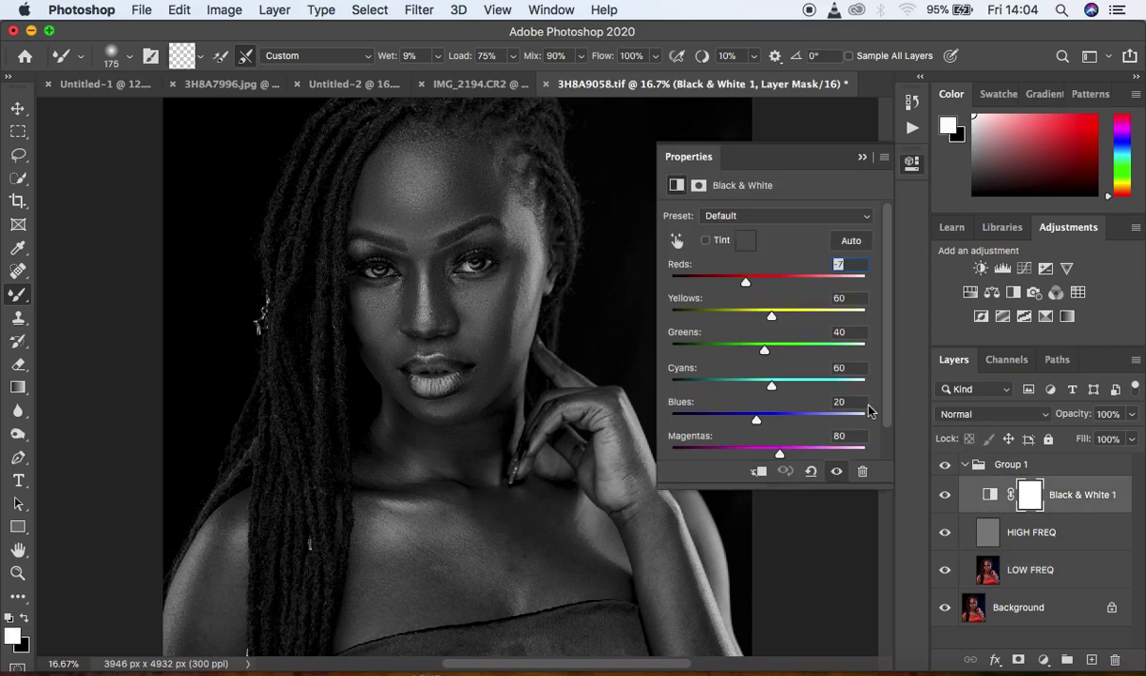
{"action": "left_click_drag", "start_coordinate": [750, 285], "coordinate": [757, 285]}
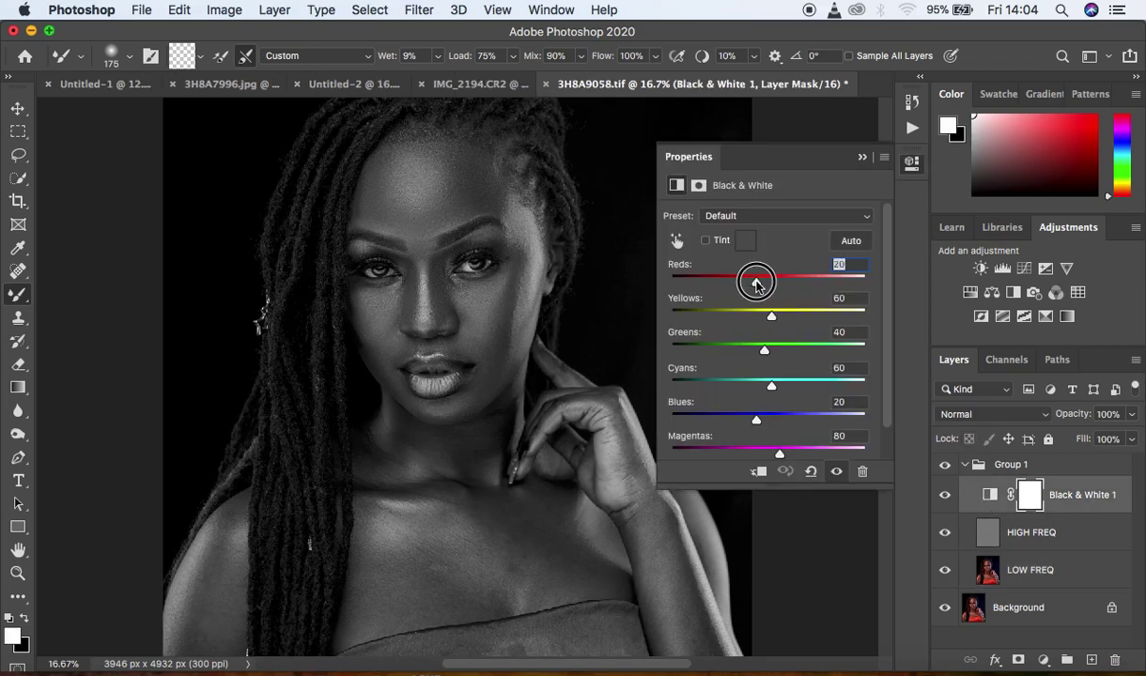
{"action": "left_click", "coordinate": [864, 159]}
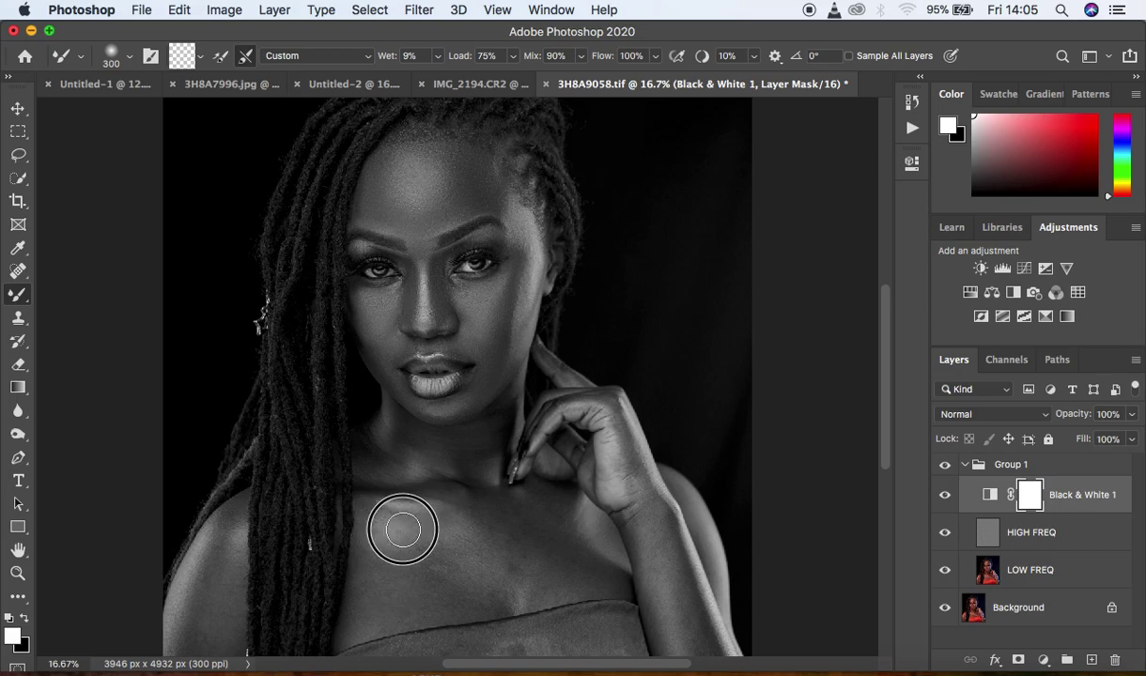
{"action": "left_click", "coordinate": [1076, 585]}
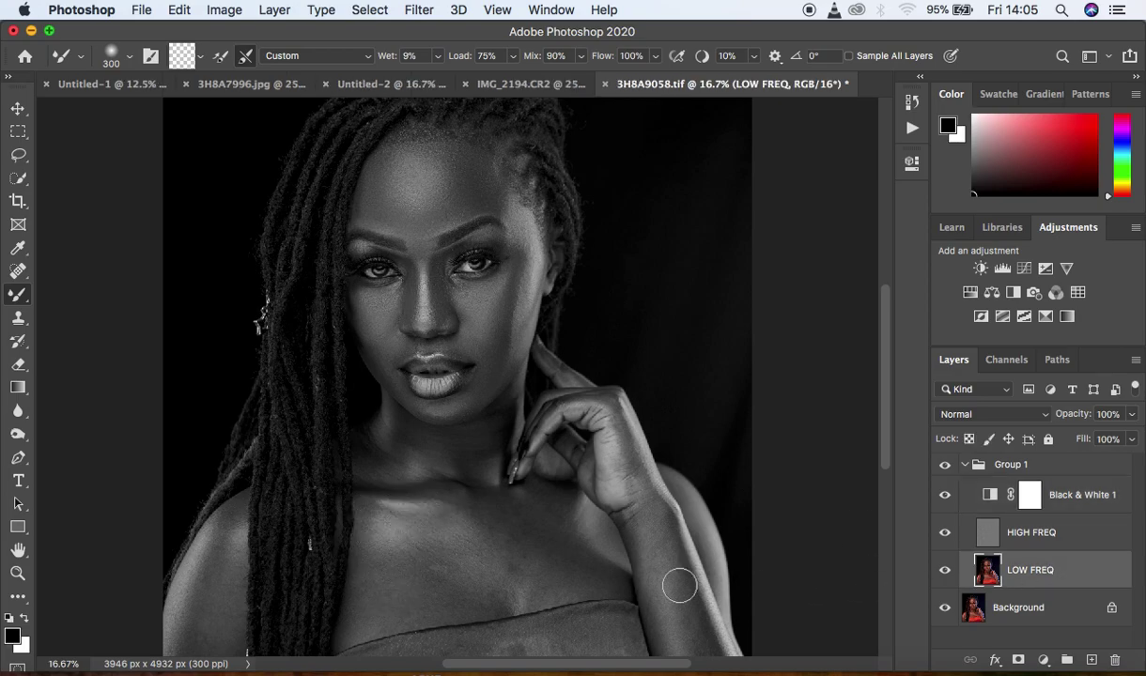
Smooth the chest skin between the braids and the dress on LOW FREQ with the Mixer Brush at size 300.
{"action": "mouse_move", "coordinate": [385, 529]}
{"action": "left_mouse_down"}
{"action": "mouse_move", "coordinate": [371, 608]}
{"action": "mouse_move", "coordinate": [437, 583]}
{"action": "mouse_move", "coordinate": [429, 545]}
{"action": "mouse_move", "coordinate": [404, 552]}
{"action": "mouse_move", "coordinate": [435, 550]}
{"action": "mouse_move", "coordinate": [463, 527]}
{"action": "mouse_move", "coordinate": [418, 581]}
{"action": "mouse_move", "coordinate": [435, 594]}
{"action": "mouse_move", "coordinate": [392, 537]}
{"action": "mouse_move", "coordinate": [383, 543]}
{"action": "mouse_move", "coordinate": [446, 537]}
{"action": "mouse_move", "coordinate": [448, 553]}
{"action": "mouse_move", "coordinate": [402, 588]}
{"action": "mouse_move", "coordinate": [448, 587]}
{"action": "mouse_move", "coordinate": [450, 546]}
{"action": "left_mouse_up"}
{"action": "mouse_move", "coordinate": [516, 529]}
{"action": "left_mouse_down"}
{"action": "mouse_move", "coordinate": [486, 527]}
{"action": "mouse_move", "coordinate": [557, 543]}
{"action": "mouse_move", "coordinate": [527, 504]}
{"action": "mouse_move", "coordinate": [521, 519]}
{"action": "mouse_move", "coordinate": [591, 563]}
{"action": "mouse_move", "coordinate": [508, 568]}
{"action": "mouse_move", "coordinate": [490, 556]}
{"action": "left_mouse_up"}
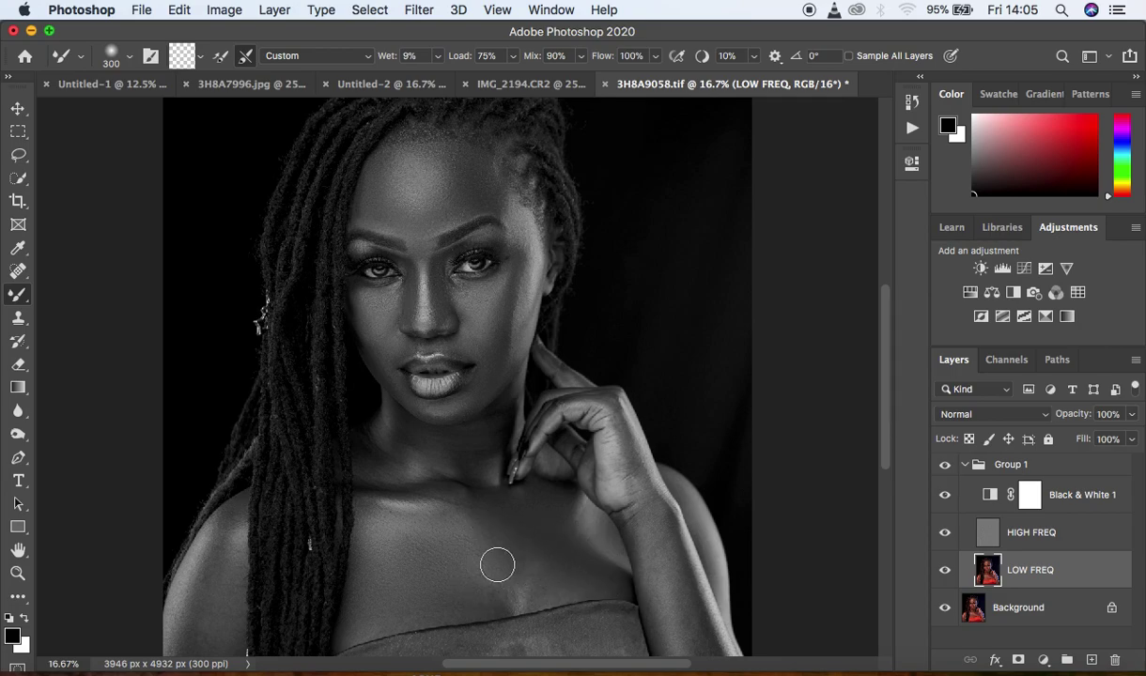
{"action": "mouse_move", "coordinate": [501, 600]}
{"action": "left_mouse_down"}
{"action": "mouse_move", "coordinate": [392, 614]}
{"action": "mouse_move", "coordinate": [366, 601]}
{"action": "left_mouse_up"}
{"action": "mouse_move", "coordinate": [532, 576]}
{"action": "left_mouse_down"}
{"action": "mouse_move", "coordinate": [512, 586]}
{"action": "mouse_move", "coordinate": [477, 575]}
{"action": "mouse_move", "coordinate": [578, 589]}
{"action": "mouse_move", "coordinate": [603, 575]}
{"action": "mouse_move", "coordinate": [545, 564]}
{"action": "mouse_move", "coordinate": [527, 546]}
{"action": "mouse_move", "coordinate": [541, 586]}
{"action": "mouse_move", "coordinate": [476, 597]}
{"action": "mouse_move", "coordinate": [496, 602]}
{"action": "mouse_move", "coordinate": [516, 577]}
{"action": "mouse_move", "coordinate": [453, 538]}
{"action": "left_mouse_up"}
Blend the neck, collarbones and the remaining uneven chest areas with the Mixer Brush at size 200.
{"action": "mouse_move", "coordinate": [399, 445]}
{"action": "left_mouse_down"}
{"action": "mouse_move", "coordinate": [396, 458]}
{"action": "mouse_move", "coordinate": [394, 427]}
{"action": "mouse_move", "coordinate": [398, 438]}
{"action": "left_mouse_up"}
{"action": "mouse_move", "coordinate": [470, 453]}
{"action": "left_mouse_down"}
{"action": "mouse_move", "coordinate": [488, 440]}
{"action": "mouse_move", "coordinate": [463, 446]}
{"action": "mouse_move", "coordinate": [486, 432]}
{"action": "mouse_move", "coordinate": [445, 455]}
{"action": "mouse_move", "coordinate": [424, 442]}
{"action": "mouse_move", "coordinate": [418, 467]}
{"action": "mouse_move", "coordinate": [406, 458]}
{"action": "mouse_move", "coordinate": [389, 469]}
{"action": "mouse_move", "coordinate": [396, 478]}
{"action": "mouse_move", "coordinate": [365, 479]}
{"action": "mouse_move", "coordinate": [485, 494]}
{"action": "mouse_move", "coordinate": [489, 464]}
{"action": "mouse_move", "coordinate": [485, 479]}
{"action": "mouse_move", "coordinate": [460, 442]}
{"action": "mouse_move", "coordinate": [509, 407]}
{"action": "mouse_move", "coordinate": [510, 421]}
{"action": "mouse_move", "coordinate": [485, 401]}
{"action": "left_mouse_up"}
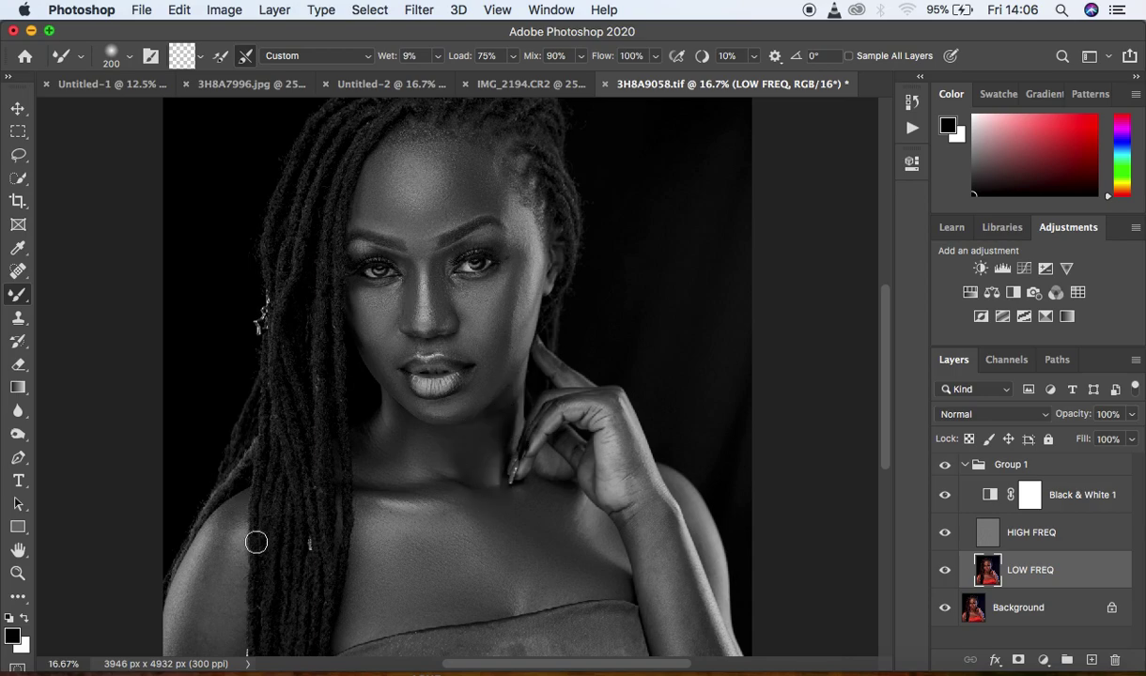
{"action": "mouse_move", "coordinate": [550, 578]}
{"action": "left_mouse_down"}
{"action": "mouse_move", "coordinate": [519, 597]}
{"action": "mouse_move", "coordinate": [409, 606]}
{"action": "mouse_move", "coordinate": [355, 626]}
{"action": "left_mouse_up"}
{"action": "left_click_drag", "start_coordinate": [470, 559], "coordinate": [442, 517]}
{"action": "mouse_move", "coordinate": [366, 512]}
{"action": "left_mouse_down"}
{"action": "mouse_move", "coordinate": [383, 507]}
{"action": "mouse_move", "coordinate": [388, 468]}
{"action": "mouse_move", "coordinate": [357, 476]}
{"action": "left_mouse_up"}
{"action": "mouse_move", "coordinate": [447, 476]}
{"action": "left_mouse_down"}
{"action": "mouse_move", "coordinate": [505, 500]}
{"action": "mouse_move", "coordinate": [549, 497]}
{"action": "mouse_move", "coordinate": [555, 463]}
{"action": "mouse_move", "coordinate": [522, 486]}
{"action": "mouse_move", "coordinate": [507, 481]}
{"action": "left_mouse_up"}
{"action": "mouse_move", "coordinate": [592, 522]}
{"action": "left_mouse_down"}
{"action": "mouse_move", "coordinate": [544, 533]}
{"action": "mouse_move", "coordinate": [565, 531]}
{"action": "mouse_move", "coordinate": [541, 506]}
{"action": "left_mouse_up"}
Hide Black & White 1 and toggle Group 1 to compare the smoothed neck and chest with the original.
{"action": "key", "text": "super+minus"}
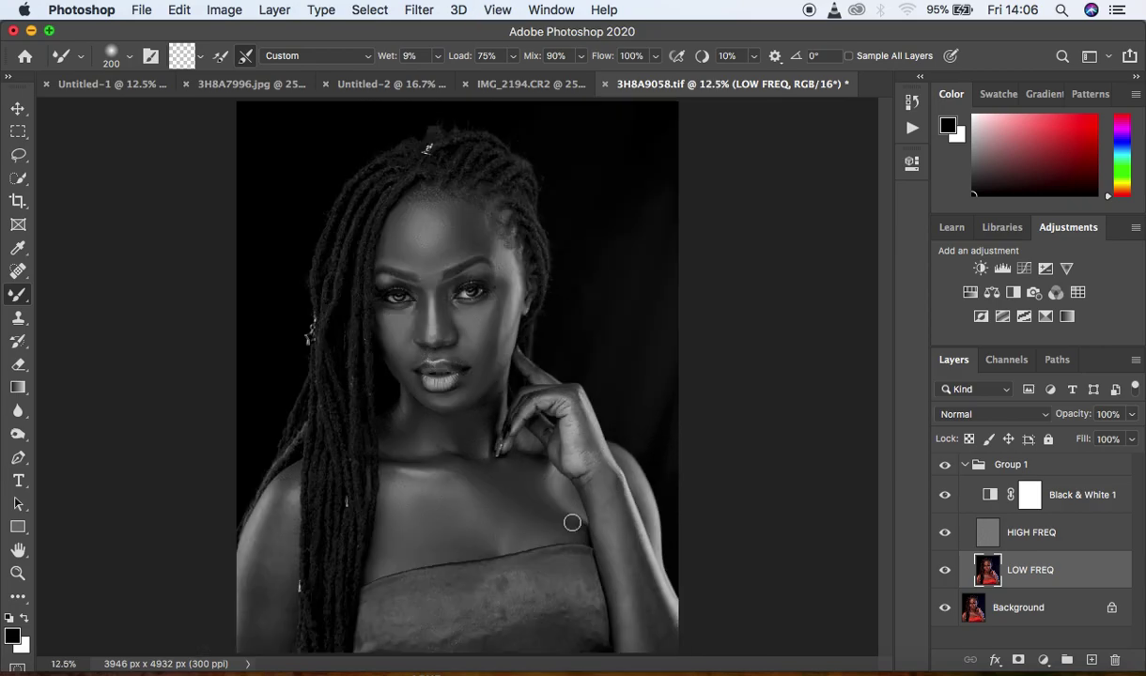
{"action": "left_click", "coordinate": [944, 497]}
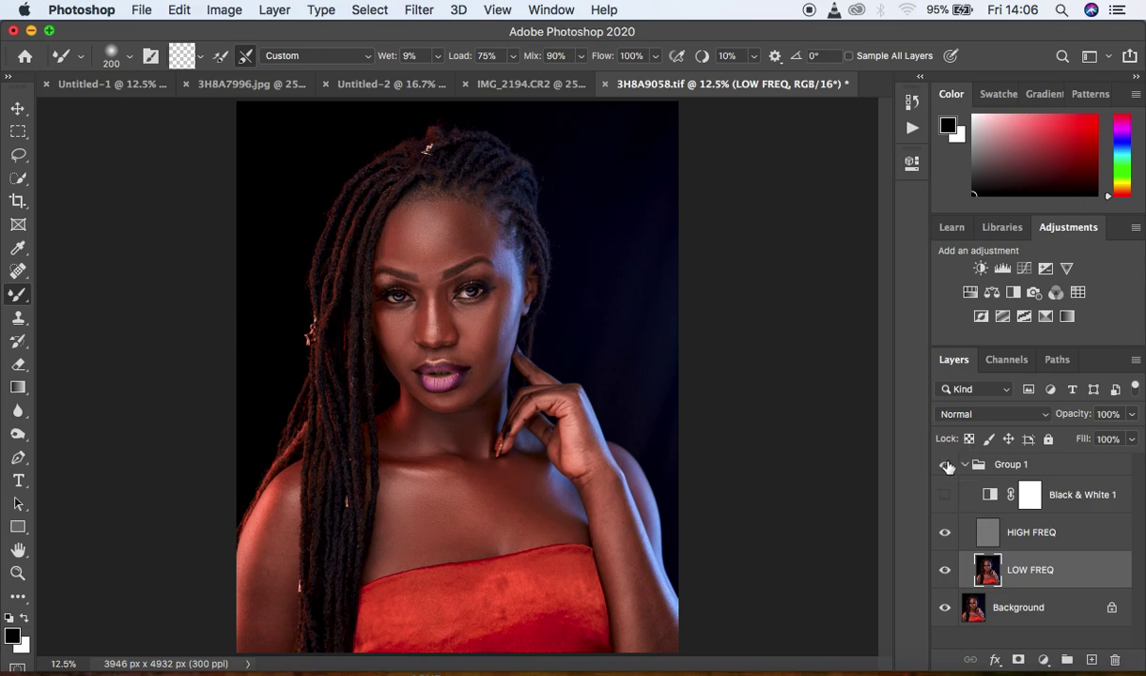
{"action": "left_click", "coordinate": [946, 467]}
{"action": "left_click", "coordinate": [946, 466]}
{"action": "left_click", "coordinate": [946, 467]}
{"action": "left_click", "coordinate": [946, 467]}
{"action": "left_click", "coordinate": [946, 466]}
{"action": "left_click", "coordinate": [946, 467]}
Show Black & White 1 and smooth the raised forearm, wrist and the shoulder beside the braids with the Mixer Brush at size 300.
{"action": "left_click", "coordinate": [945, 495]}
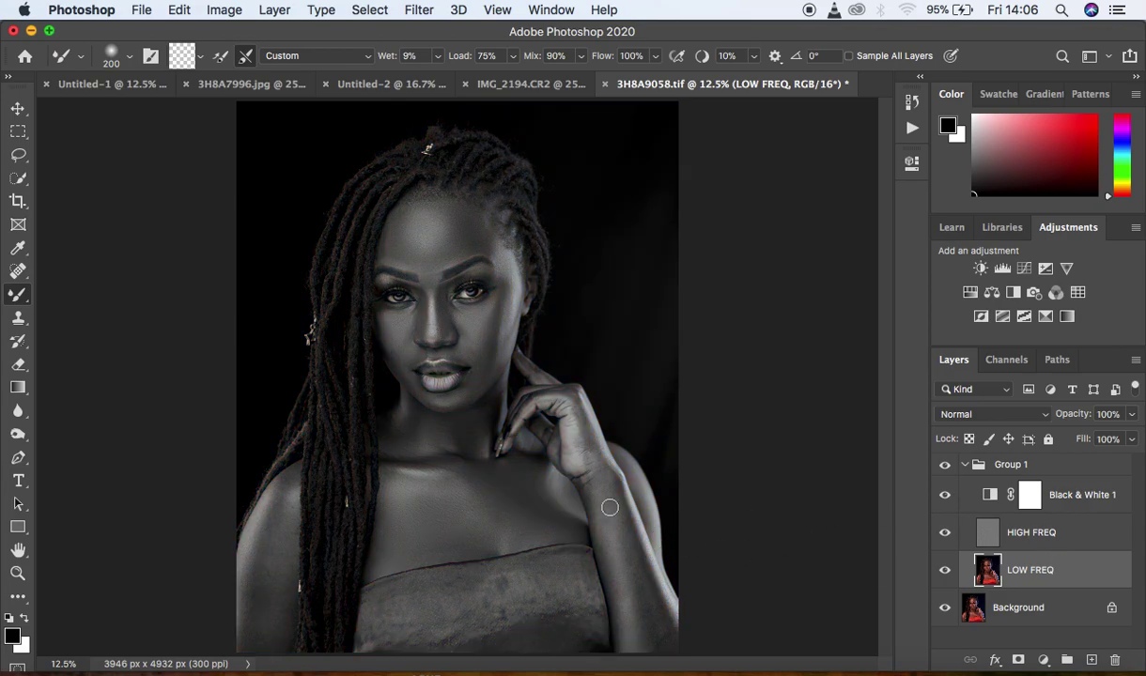
{"action": "mouse_move", "coordinate": [611, 524]}
{"action": "left_mouse_down"}
{"action": "mouse_move", "coordinate": [635, 649]}
{"action": "mouse_move", "coordinate": [596, 482]}
{"action": "mouse_move", "coordinate": [608, 543]}
{"action": "left_mouse_up"}
{"action": "mouse_move", "coordinate": [611, 498]}
{"action": "left_mouse_down"}
{"action": "mouse_move", "coordinate": [654, 639]}
{"action": "mouse_move", "coordinate": [638, 592]}
{"action": "mouse_move", "coordinate": [665, 637]}
{"action": "left_mouse_up"}
{"action": "mouse_move", "coordinate": [652, 591]}
{"action": "left_mouse_down"}
{"action": "mouse_move", "coordinate": [606, 487]}
{"action": "mouse_move", "coordinate": [638, 647]}
{"action": "left_mouse_up"}
{"action": "mouse_move", "coordinate": [272, 540]}
{"action": "left_mouse_down"}
{"action": "mouse_move", "coordinate": [251, 609]}
{"action": "mouse_move", "coordinate": [269, 531]}
{"action": "mouse_move", "coordinate": [258, 592]}
{"action": "mouse_move", "coordinate": [272, 549]}
{"action": "mouse_move", "coordinate": [271, 651]}
{"action": "left_mouse_up"}
{"action": "mouse_move", "coordinate": [246, 573]}
{"action": "left_mouse_down"}
{"action": "mouse_move", "coordinate": [243, 647]}
{"action": "mouse_move", "coordinate": [256, 613]}
{"action": "mouse_move", "coordinate": [255, 651]}
{"action": "mouse_move", "coordinate": [268, 637]}
{"action": "left_mouse_up"}
{"action": "mouse_move", "coordinate": [274, 575]}
{"action": "left_mouse_down"}
{"action": "mouse_move", "coordinate": [282, 488]}
{"action": "mouse_move", "coordinate": [276, 520]}
{"action": "mouse_move", "coordinate": [299, 481]}
{"action": "left_mouse_up"}
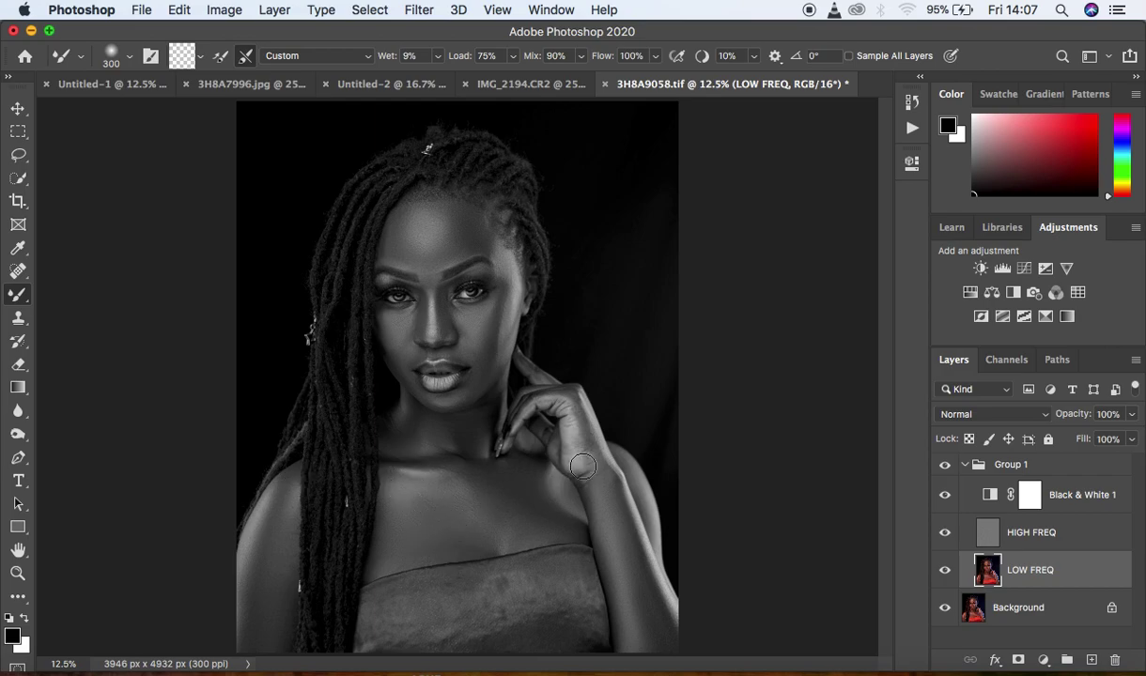
{"action": "mouse_move", "coordinate": [581, 411]}
{"action": "left_mouse_down"}
{"action": "mouse_move", "coordinate": [584, 461]}
{"action": "mouse_move", "coordinate": [584, 419]}
{"action": "mouse_move", "coordinate": [602, 475]}
{"action": "mouse_move", "coordinate": [564, 394]}
{"action": "mouse_move", "coordinate": [568, 458]}
{"action": "mouse_move", "coordinate": [566, 435]}
{"action": "mouse_move", "coordinate": [608, 563]}
{"action": "left_mouse_up"}
Blend the fingers, back of the hand, wrist and adjoining skin with the Mixer Brush, using size 200 and smaller.
{"action": "key", "text": "super+plus"}
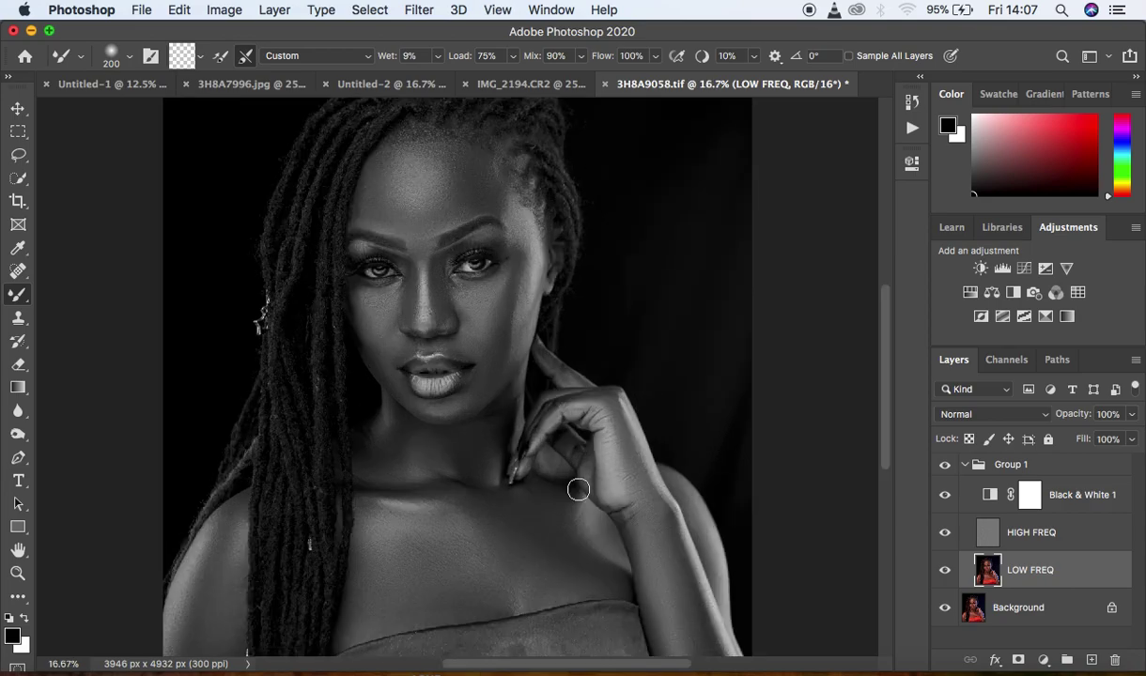
{"action": "mouse_move", "coordinate": [569, 410]}
{"action": "left_mouse_down"}
{"action": "mouse_move", "coordinate": [609, 401]}
{"action": "mouse_move", "coordinate": [621, 420]}
{"action": "mouse_move", "coordinate": [602, 406]}
{"action": "mouse_move", "coordinate": [547, 427]}
{"action": "left_mouse_up"}
{"action": "left_click_drag", "start_coordinate": [545, 351], "coordinate": [561, 372]}
{"action": "mouse_move", "coordinate": [562, 474]}
{"action": "left_mouse_down"}
{"action": "mouse_move", "coordinate": [551, 462]}
{"action": "mouse_move", "coordinate": [577, 468]}
{"action": "left_mouse_up"}
{"action": "mouse_move", "coordinate": [660, 515]}
{"action": "left_mouse_down"}
{"action": "mouse_move", "coordinate": [660, 525]}
{"action": "mouse_move", "coordinate": [664, 514]}
{"action": "left_mouse_up"}
Hide Black & White 1 and toggle Group 1 to check the full retouched portrait against the original.
{"action": "key", "text": "super+minus"}
{"action": "key", "text": "super+minus"}
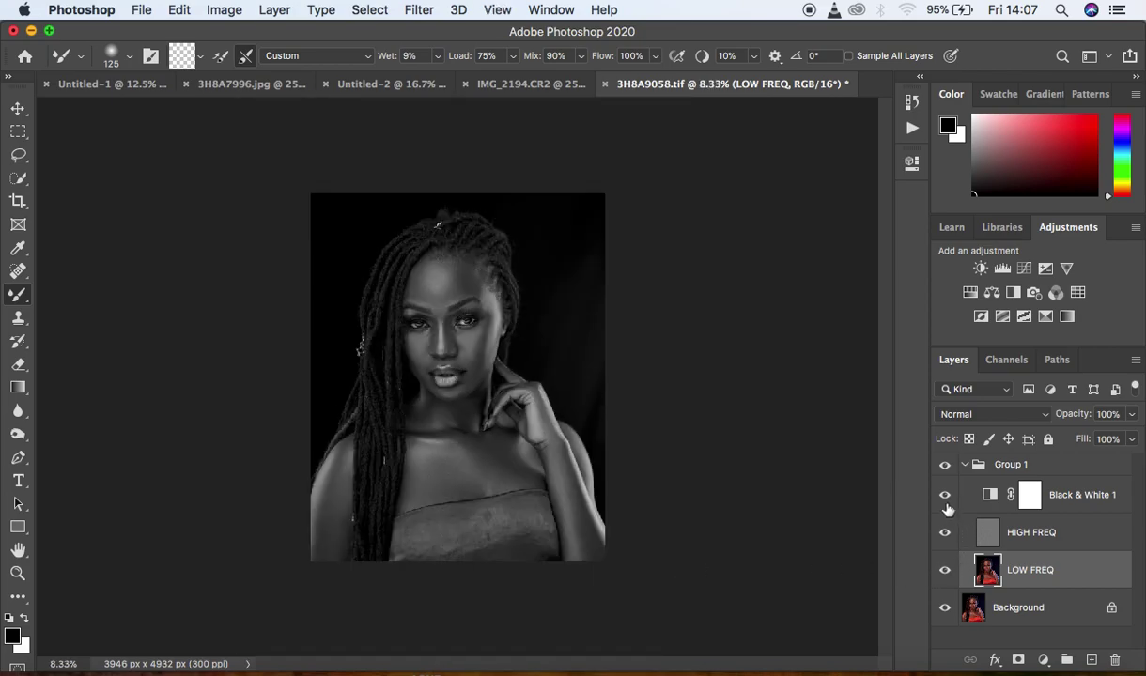
{"action": "left_click", "coordinate": [946, 502]}
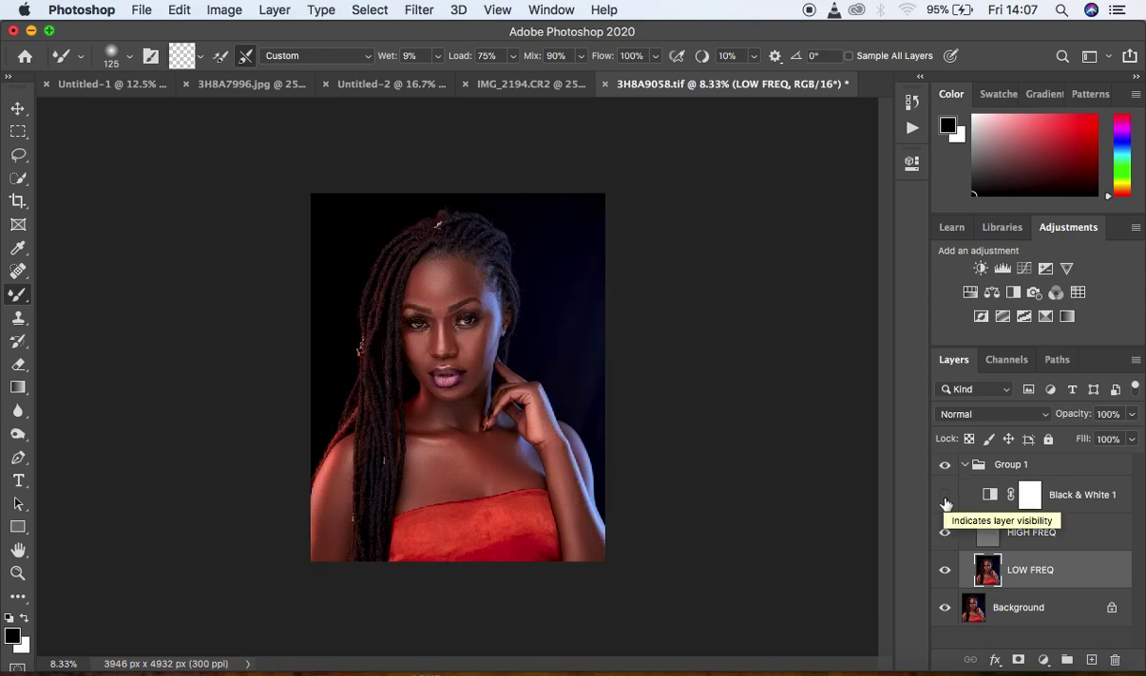
{"action": "left_click", "coordinate": [945, 464]}
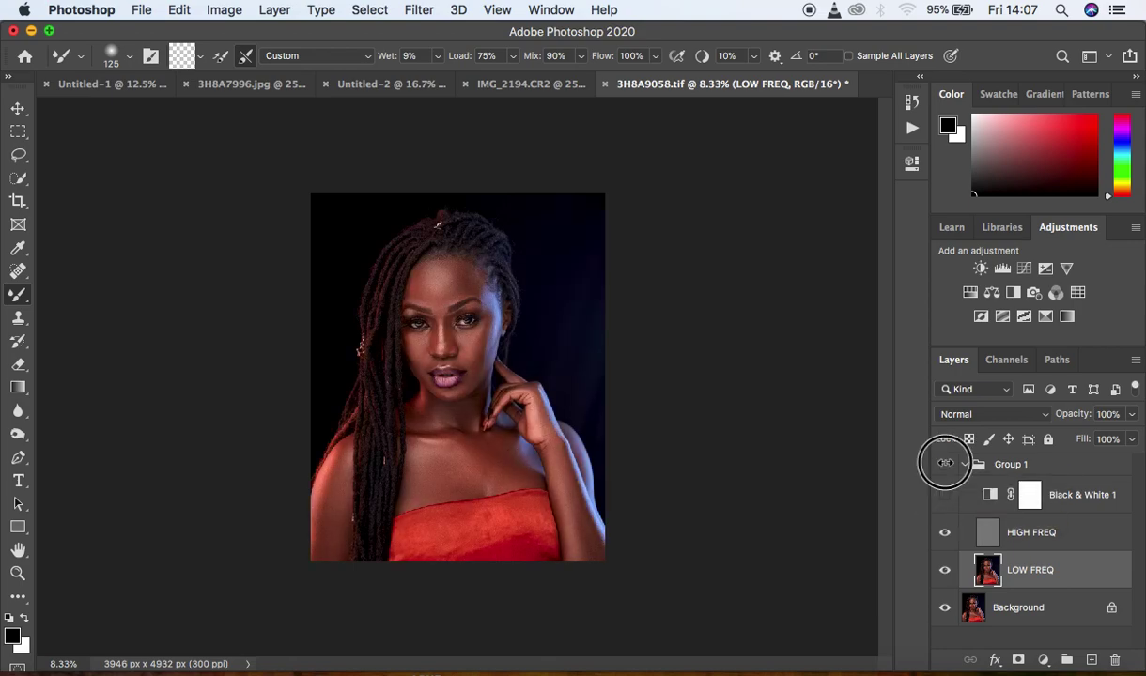
Blend the sides and bridge of the nose in color with the Mixer Brush at size 70, then compare using Group 1.
{"action": "key", "text": "super+equal"}
{"action": "key", "text": "super+equal"}
{"action": "key", "text": "super+equal"}
{"action": "key", "text": "super+equal"}
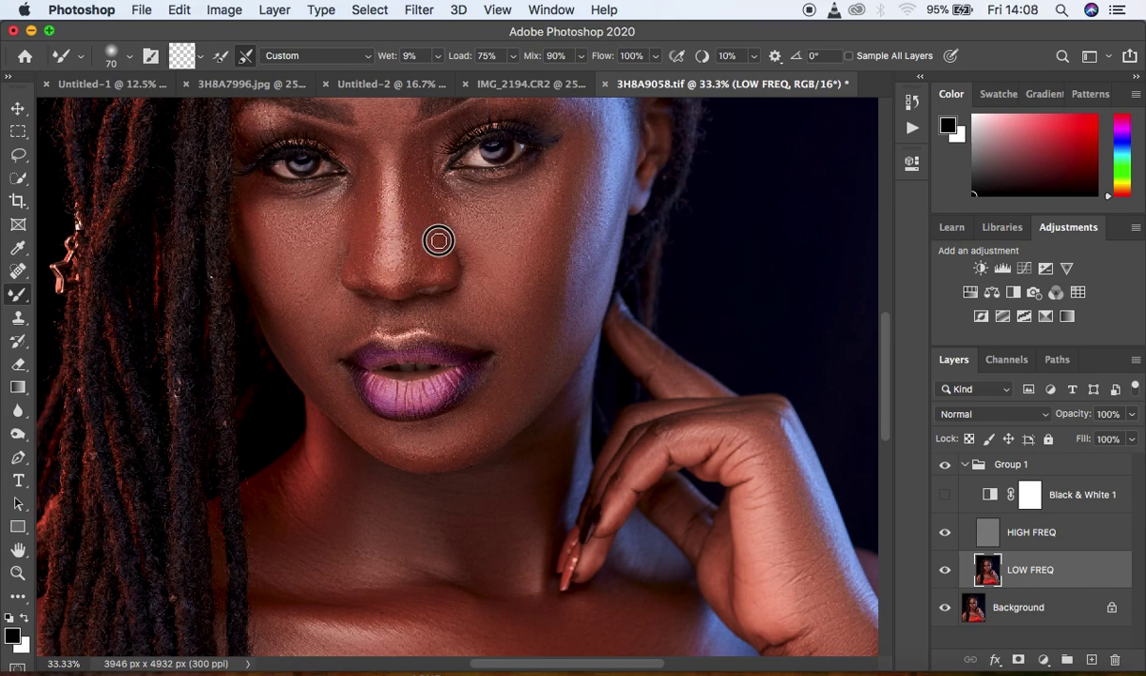
{"action": "mouse_move", "coordinate": [358, 257]}
{"action": "left_mouse_down"}
{"action": "mouse_move", "coordinate": [373, 177]}
{"action": "mouse_move", "coordinate": [363, 169]}
{"action": "mouse_move", "coordinate": [411, 165]}
{"action": "mouse_move", "coordinate": [412, 178]}
{"action": "mouse_move", "coordinate": [386, 136]}
{"action": "left_mouse_up"}
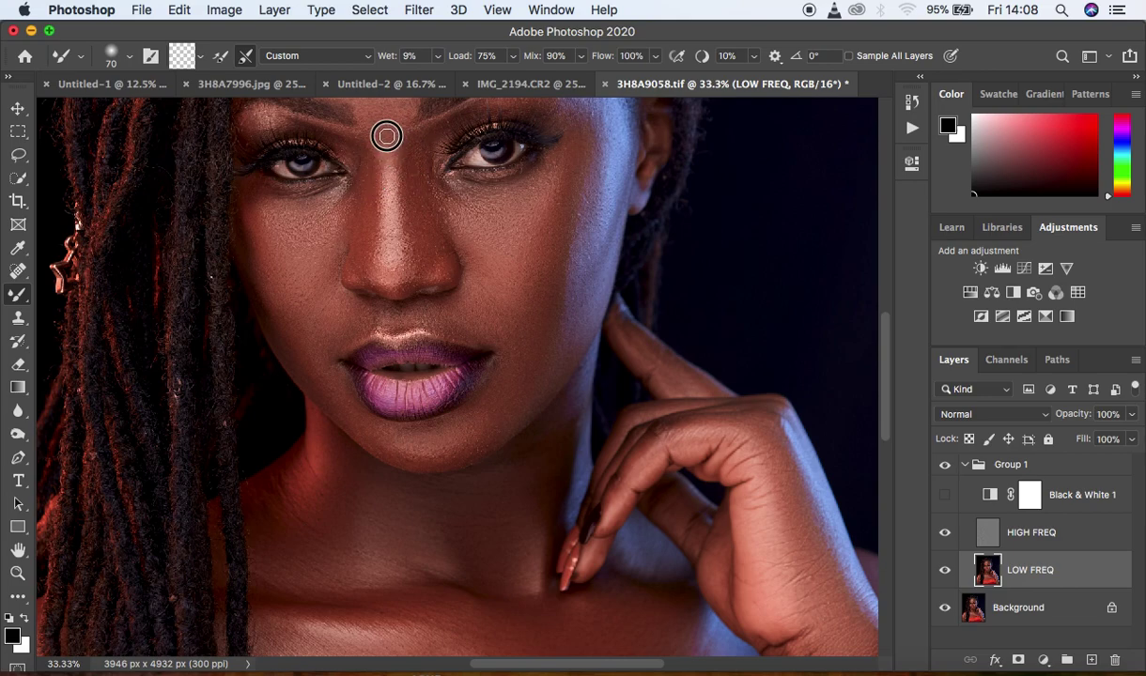
{"action": "key", "text": "super+minus"}
{"action": "key", "text": "super+minus"}
{"action": "key", "text": "super+minus"}
{"action": "key", "text": "super+minus"}
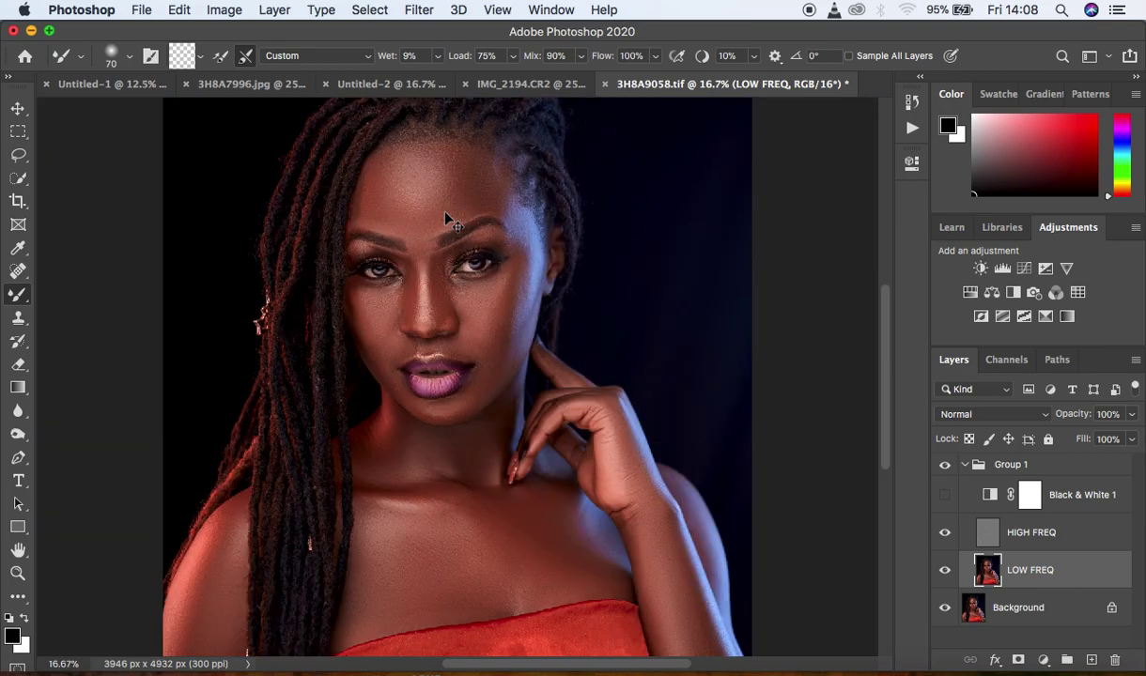
{"action": "left_click", "coordinate": [945, 465]}
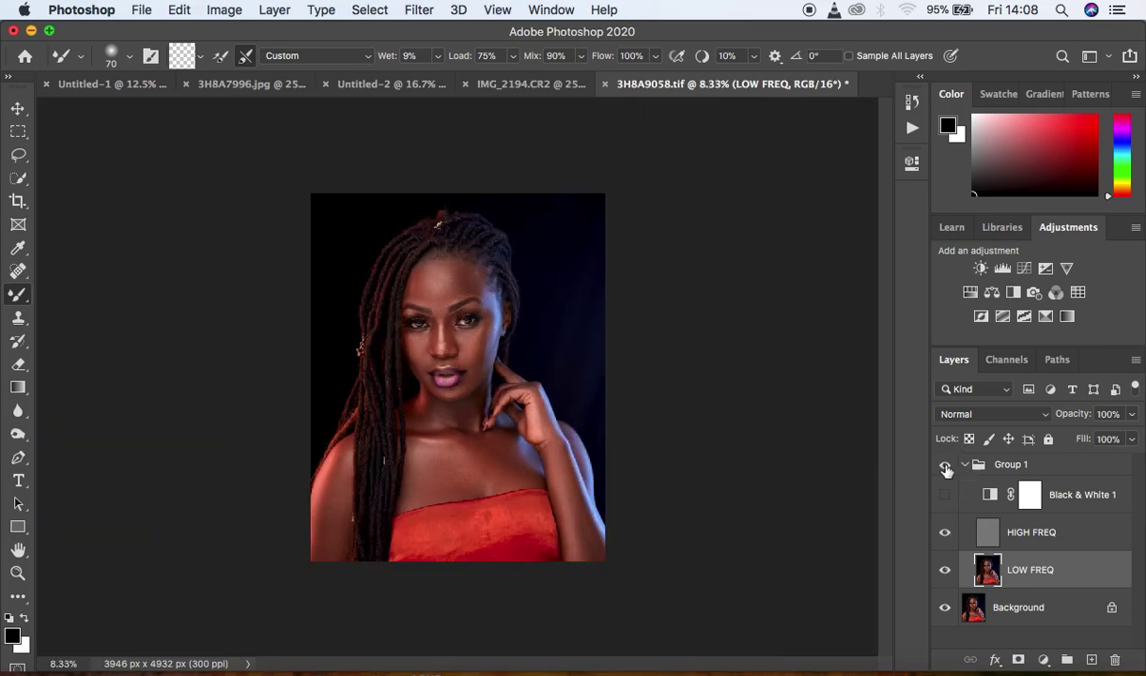
Delete the Black & White 1 adjustment layer and make LOW FREQ the active layer.
{"action": "left_click", "coordinate": [1079, 498]}
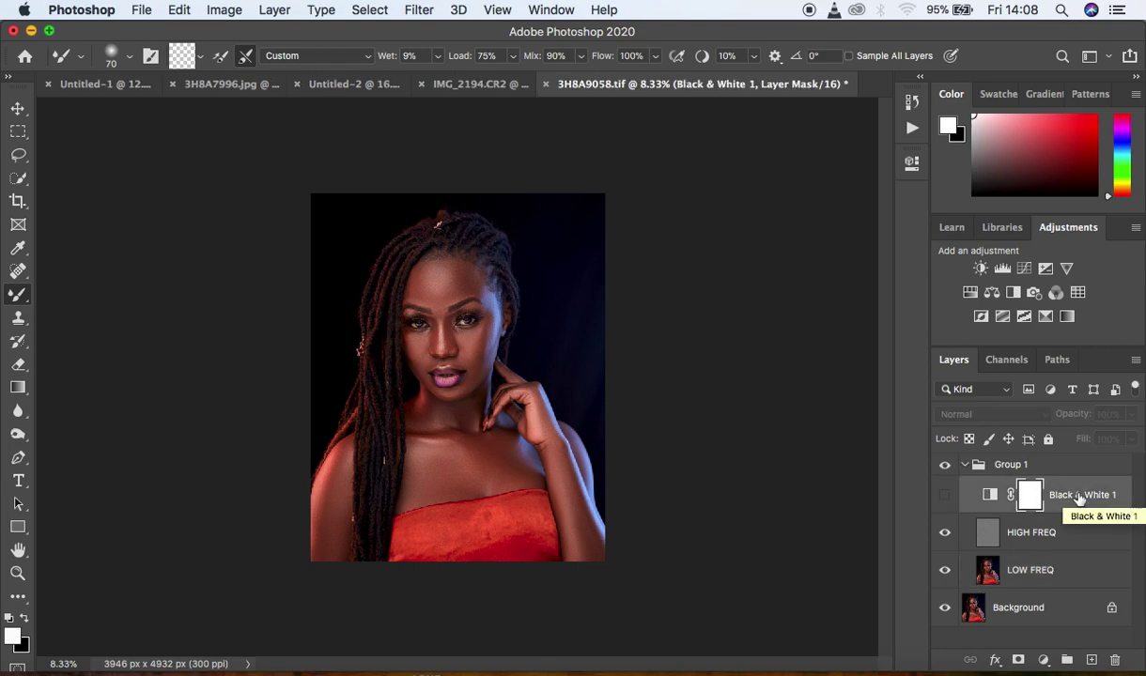
{"action": "key", "text": "Delete"}
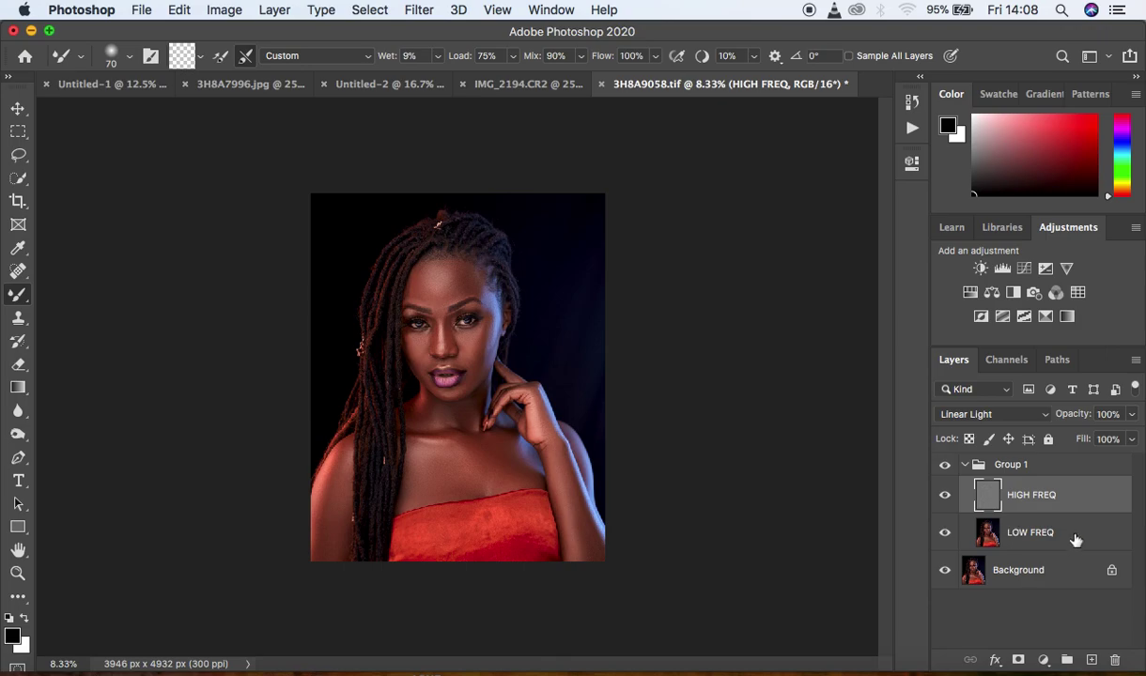
{"action": "left_click", "coordinate": [1077, 535]}
Select the forehead down to between the eyebrows with the Lasso tool, using a 22 px feather.
{"action": "left_click", "coordinate": [18, 159]}
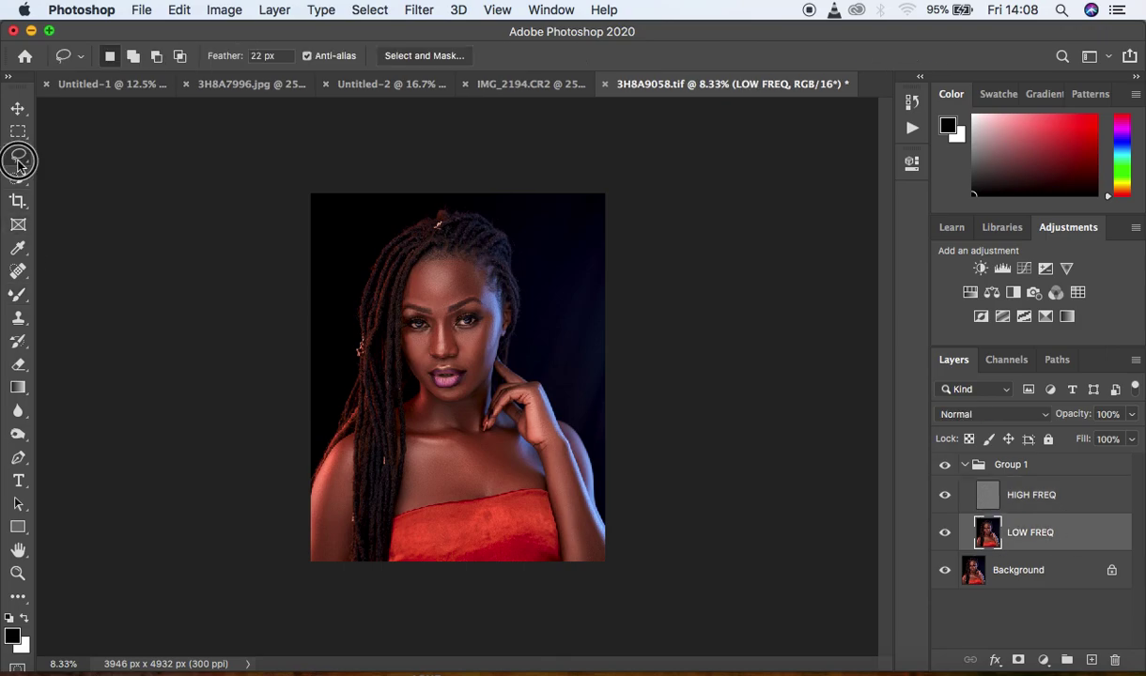
{"action": "key", "text": "super+plus"}
{"action": "key", "text": "super+plus"}
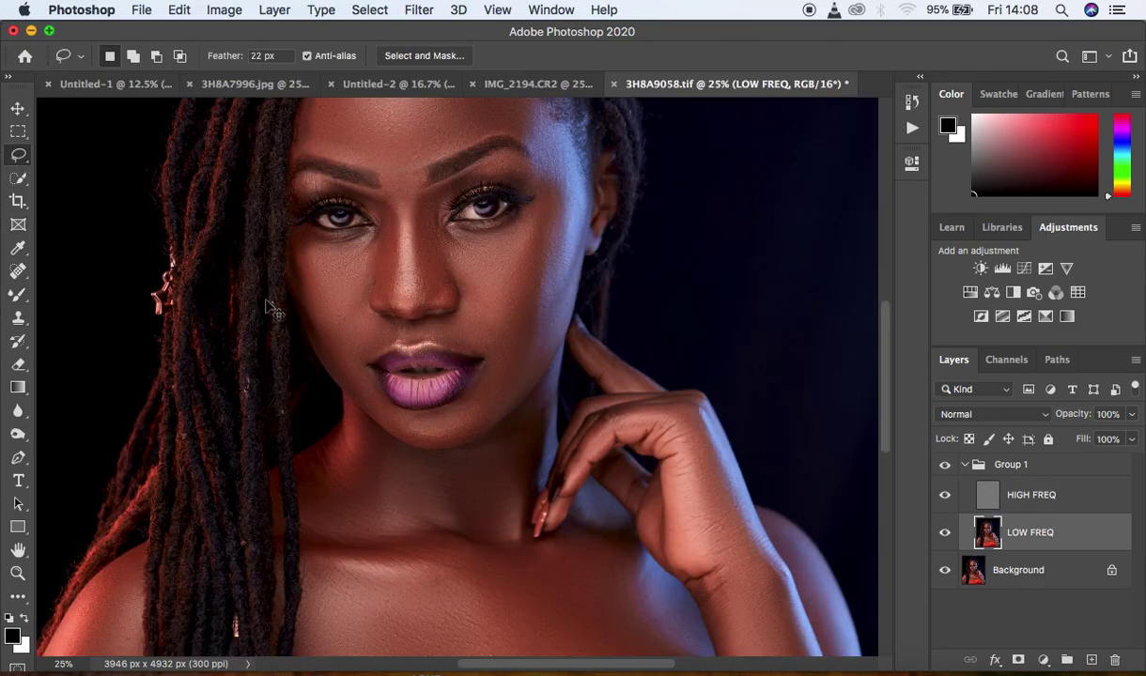
{"action": "left_click_drag", "start_coordinate": [889, 370], "coordinate": [889, 314]}
{"action": "mouse_move", "coordinate": [354, 234]}
{"action": "left_mouse_down"}
{"action": "mouse_move", "coordinate": [432, 223]}
{"action": "mouse_move", "coordinate": [516, 257]}
{"action": "mouse_move", "coordinate": [536, 312]}
{"action": "mouse_move", "coordinate": [528, 350]}
{"action": "mouse_move", "coordinate": [485, 345]}
{"action": "mouse_move", "coordinate": [432, 366]}
{"action": "mouse_move", "coordinate": [400, 409]}
{"action": "mouse_move", "coordinate": [383, 378]}
{"action": "mouse_move", "coordinate": [308, 350]}
{"action": "mouse_move", "coordinate": [315, 302]}
{"action": "mouse_move", "coordinate": [353, 240]}
{"action": "left_mouse_up"}
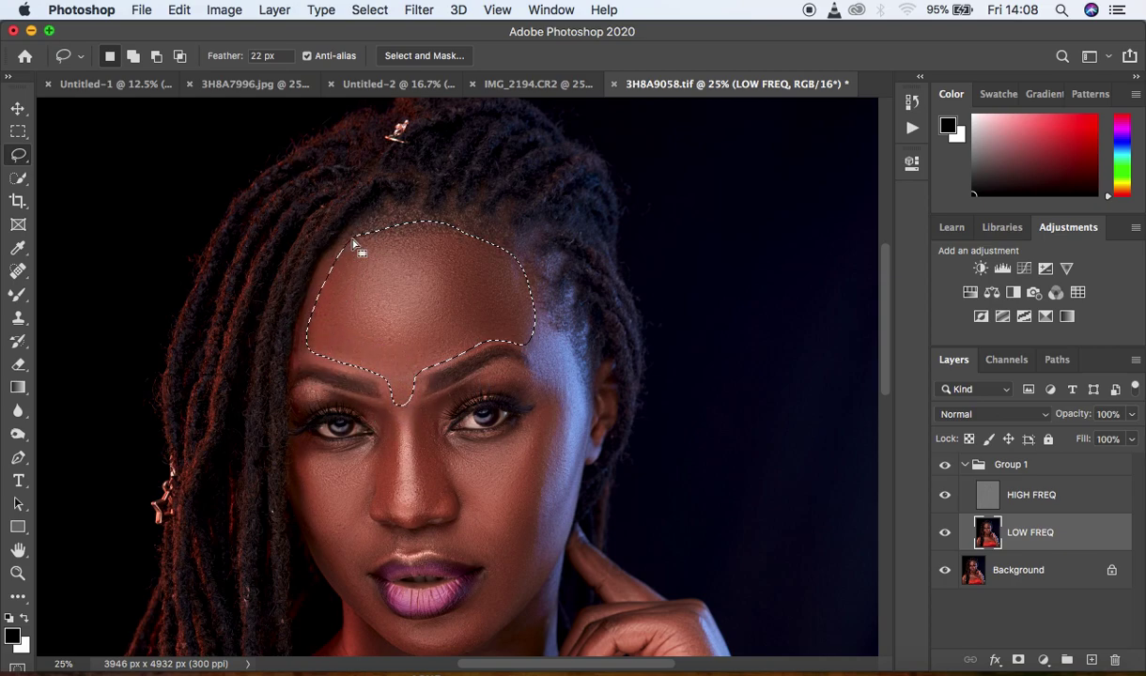
Apply a Gaussian Blur with a 27.5 pixel radius to the forehead selection on LOW FREQ, then clear the selection.
{"action": "left_click", "coordinate": [413, 11]}
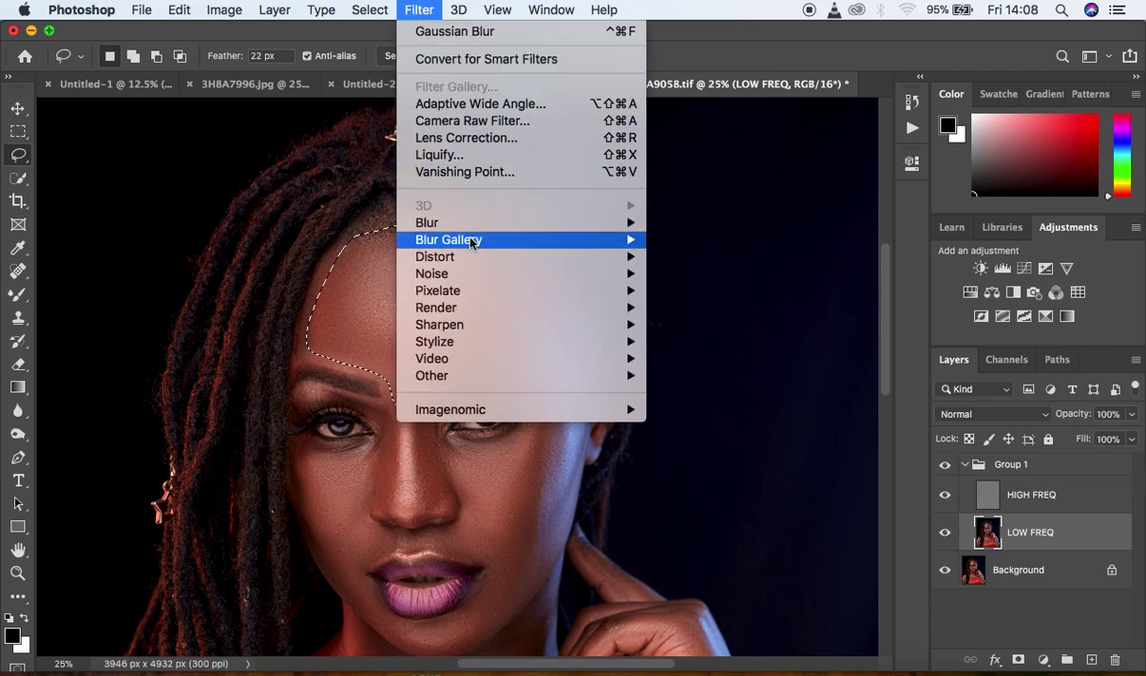
{"action": "mouse_move", "coordinate": [501, 225]}
{"action": "left_click", "coordinate": [761, 290]}
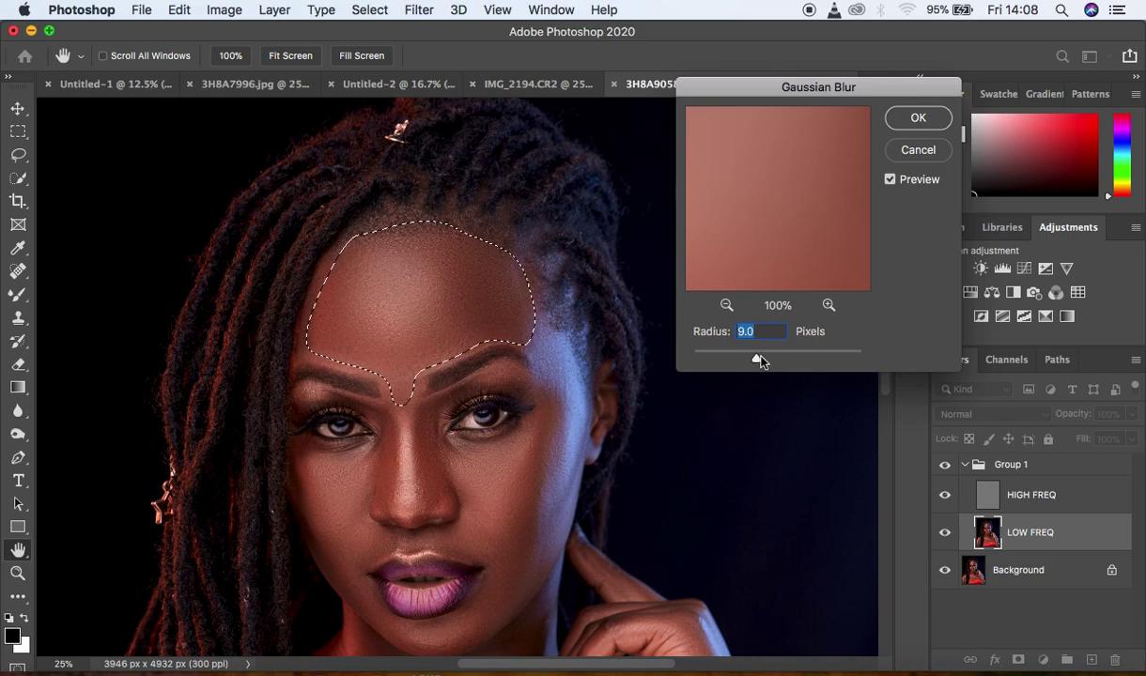
{"action": "left_click_drag", "start_coordinate": [756, 358], "coordinate": [771, 363]}
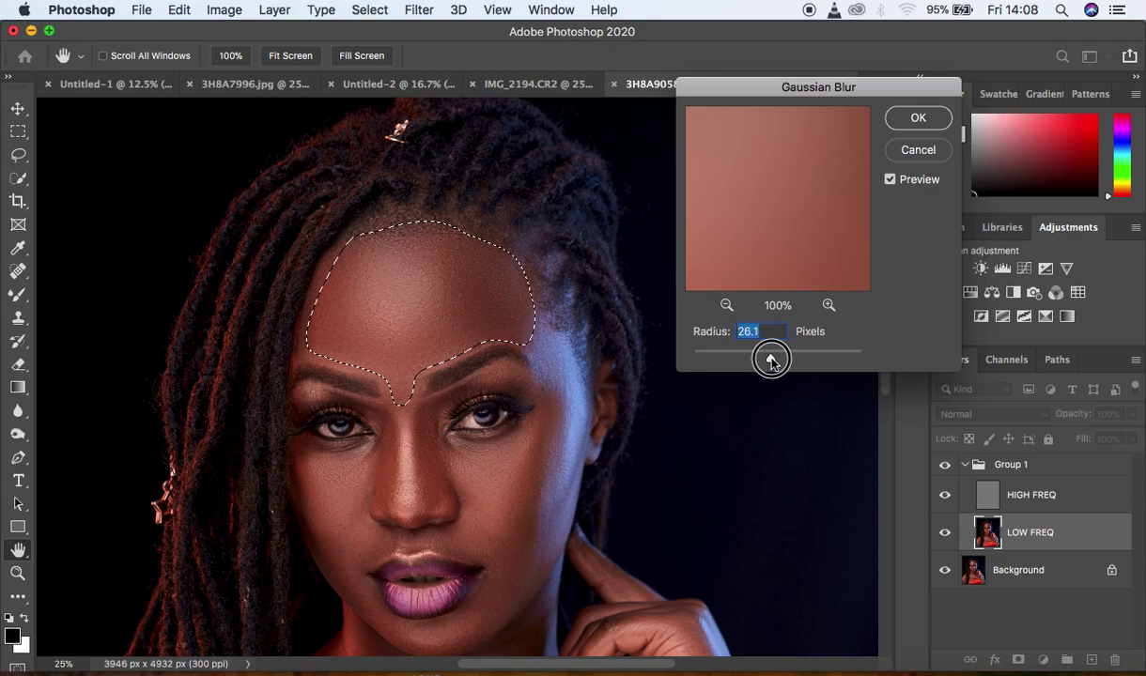
{"action": "left_click_drag", "start_coordinate": [773, 361], "coordinate": [772, 362]}
{"action": "key", "text": "super+minus"}
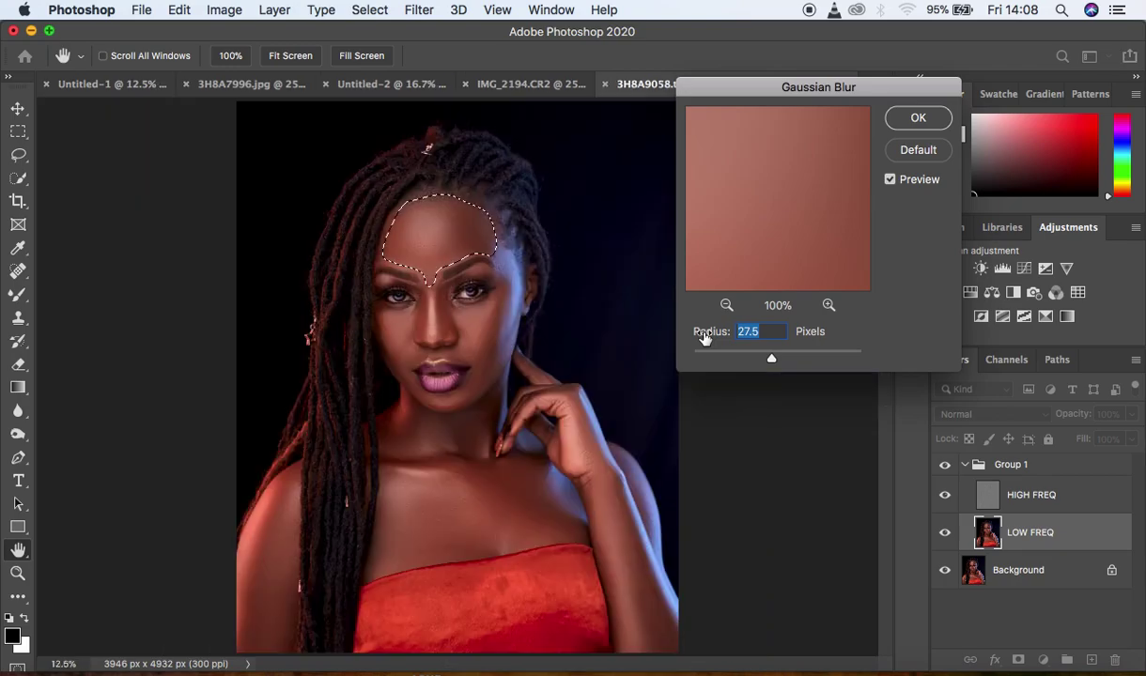
{"action": "key", "text": "super+plus"}
{"action": "key", "text": "super+plus"}
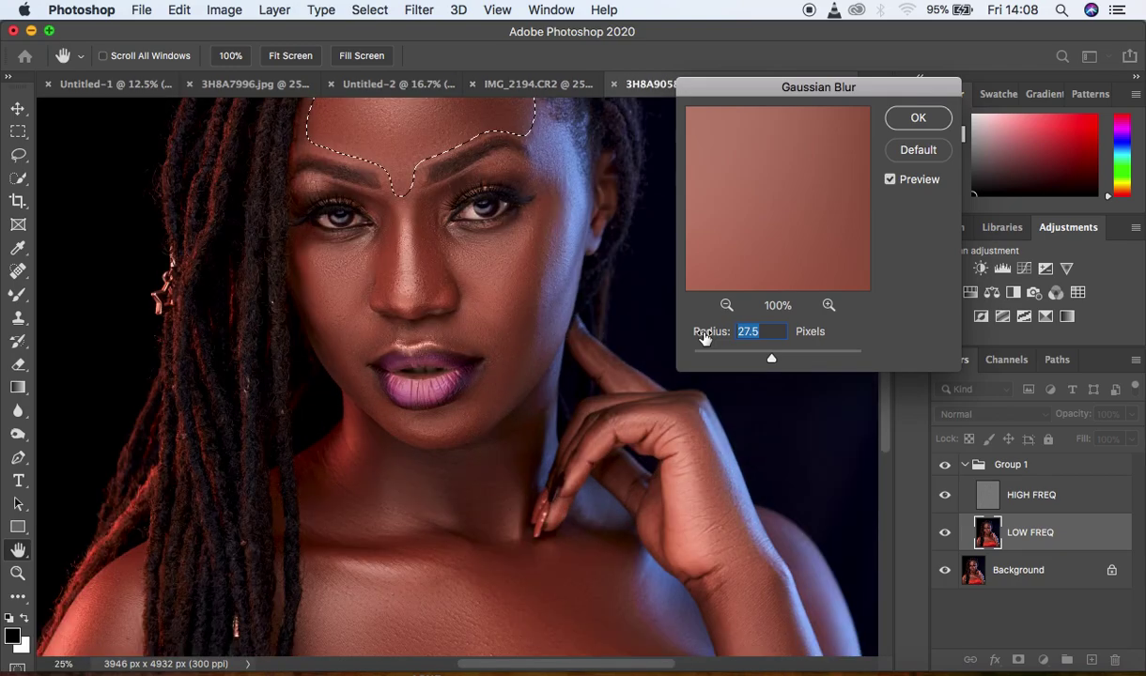
{"action": "key", "text": "super+minus"}
{"action": "key", "text": "super+minus"}
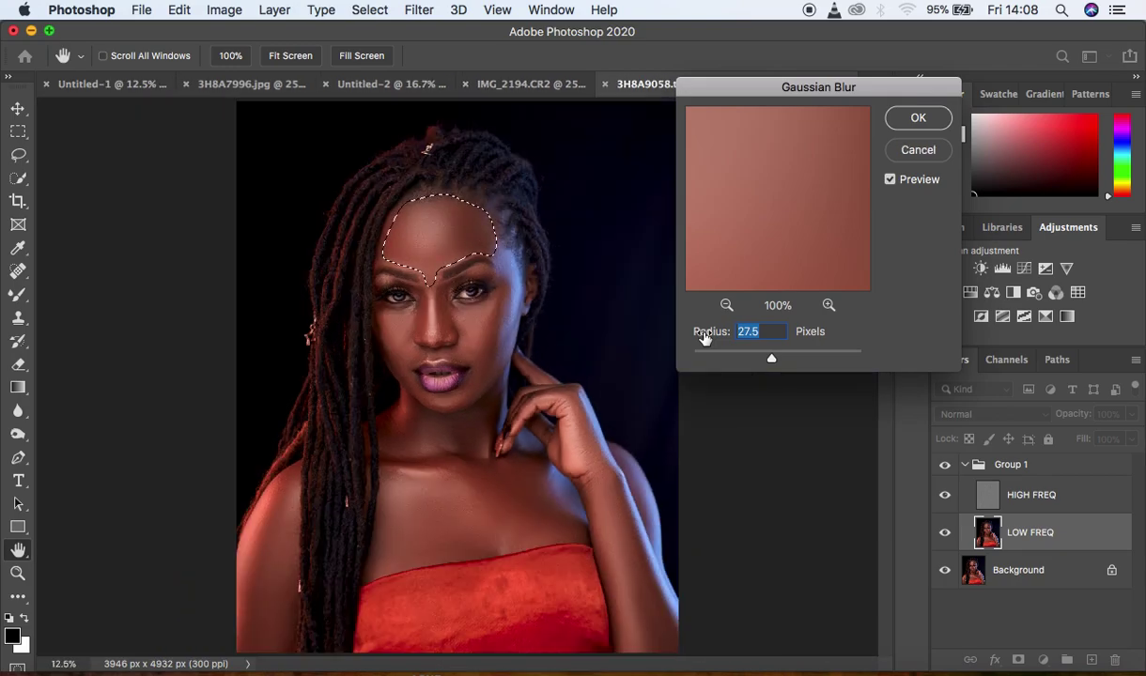
{"action": "left_click", "coordinate": [916, 119]}
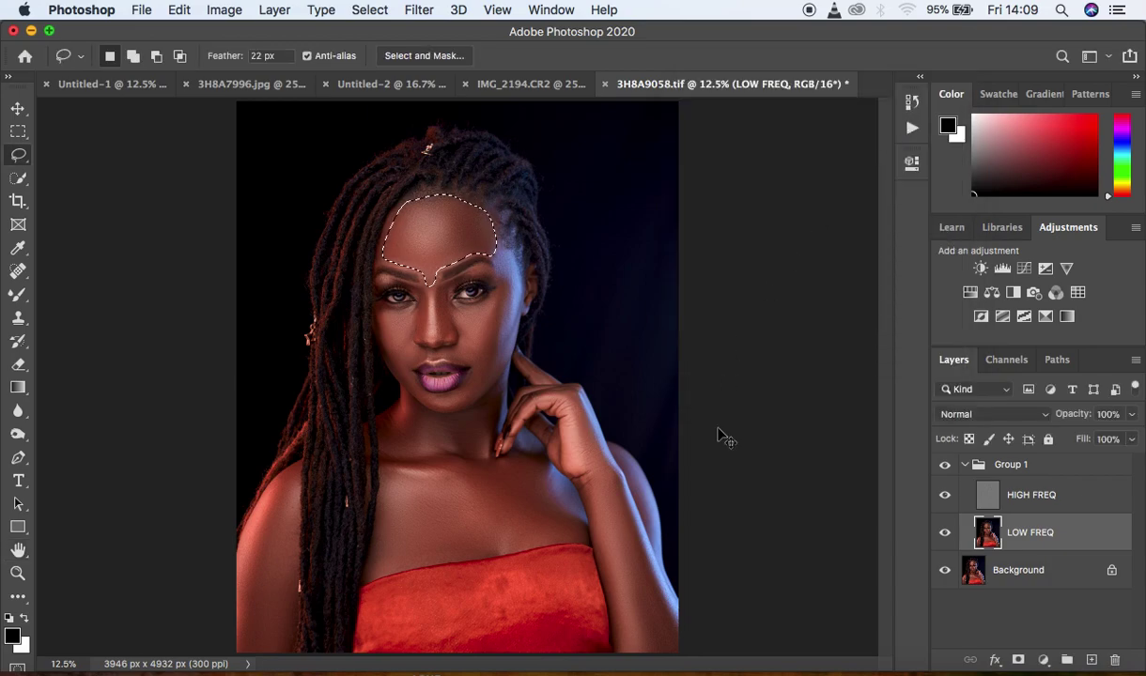
{"action": "key", "text": "super+plus"}
{"action": "key", "text": "super+plus"}
{"action": "left_click_drag", "start_coordinate": [888, 409], "coordinate": [888, 363]}
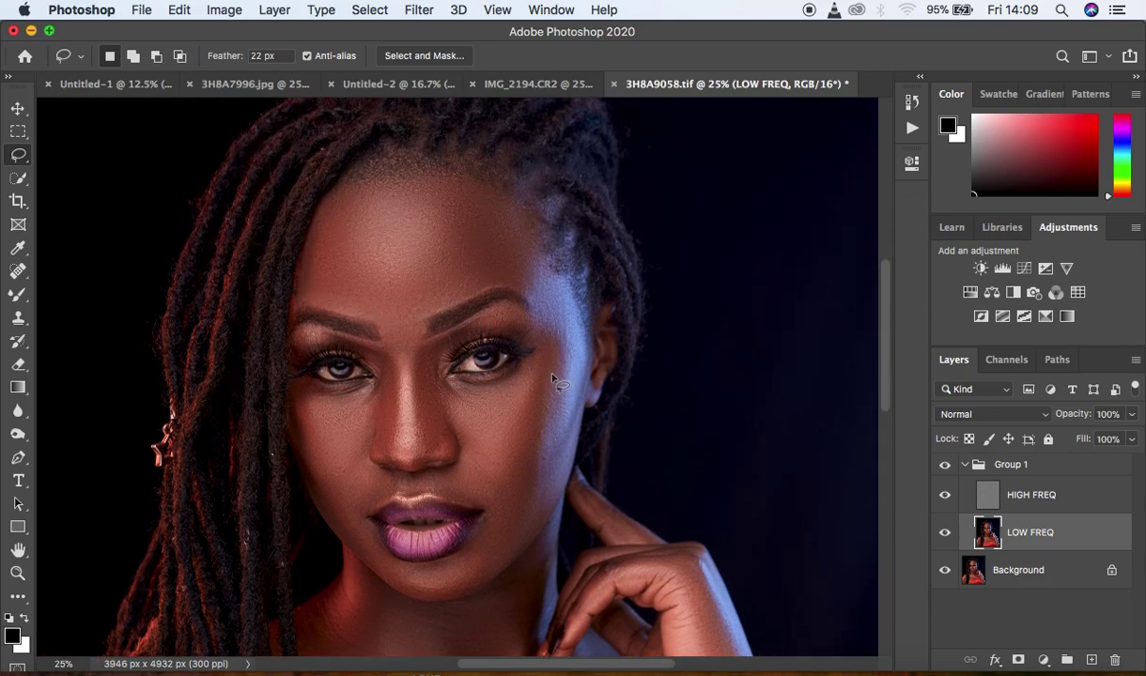
Apply Gaussian Blur on LOW FREQ to Lasso selections of the skin under each eye, using a 22 px feather.
{"action": "mouse_move", "coordinate": [444, 384]}
{"action": "left_mouse_down"}
{"action": "mouse_move", "coordinate": [482, 450]}
{"action": "mouse_move", "coordinate": [507, 447]}
{"action": "mouse_move", "coordinate": [534, 370]}
{"action": "mouse_move", "coordinate": [502, 388]}
{"action": "mouse_move", "coordinate": [445, 385]}
{"action": "left_mouse_up"}
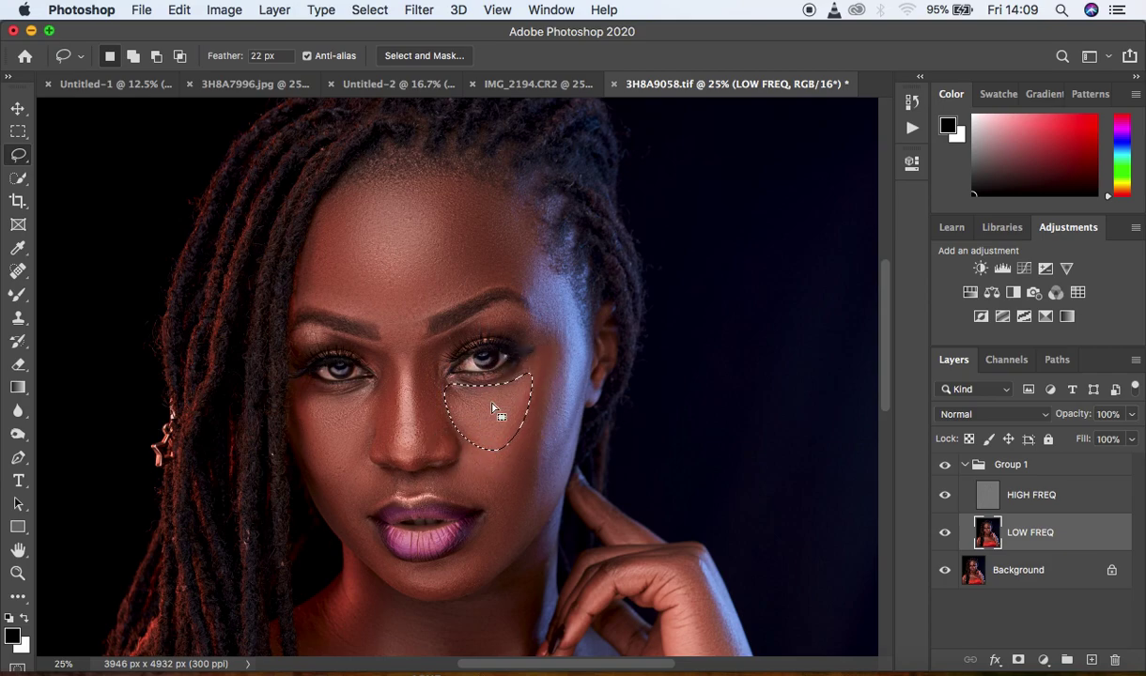
{"action": "right_click", "coordinate": [495, 411]}
{"action": "left_click", "coordinate": [553, 579]}
{"action": "key", "text": "ctrl+d"}
{"action": "mouse_move", "coordinate": [299, 385]}
{"action": "left_mouse_down"}
{"action": "mouse_move", "coordinate": [374, 389]}
{"action": "mouse_move", "coordinate": [363, 438]}
{"action": "mouse_move", "coordinate": [331, 470]}
{"action": "mouse_move", "coordinate": [302, 447]}
{"action": "mouse_move", "coordinate": [297, 412]}
{"action": "mouse_move", "coordinate": [316, 409]}
{"action": "left_mouse_up"}
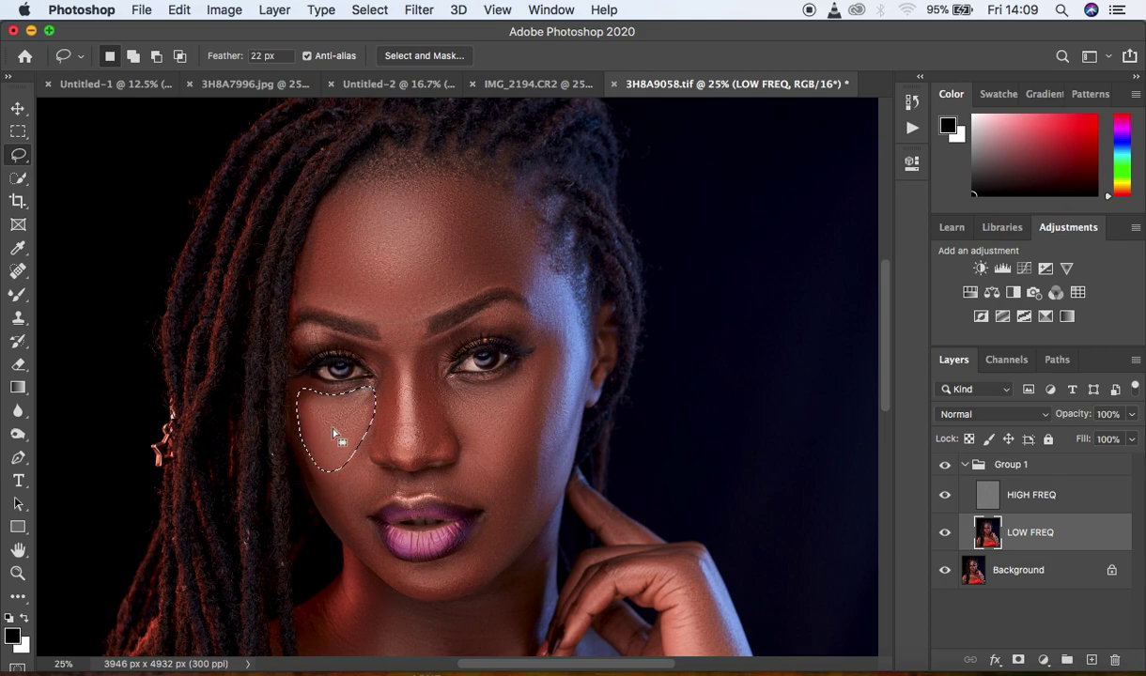
{"action": "right_click", "coordinate": [317, 409]}
{"action": "left_click", "coordinate": [429, 605]}
Blur the lower cheek areas on both sides between nose and jaw, selecting each with the Lasso tool and applying Gaussian Blur.
{"action": "mouse_move", "coordinate": [468, 439]}
{"action": "left_mouse_down"}
{"action": "mouse_move", "coordinate": [517, 440]}
{"action": "mouse_move", "coordinate": [501, 503]}
{"action": "mouse_move", "coordinate": [486, 508]}
{"action": "mouse_move", "coordinate": [444, 481]}
{"action": "mouse_move", "coordinate": [465, 441]}
{"action": "left_mouse_up"}
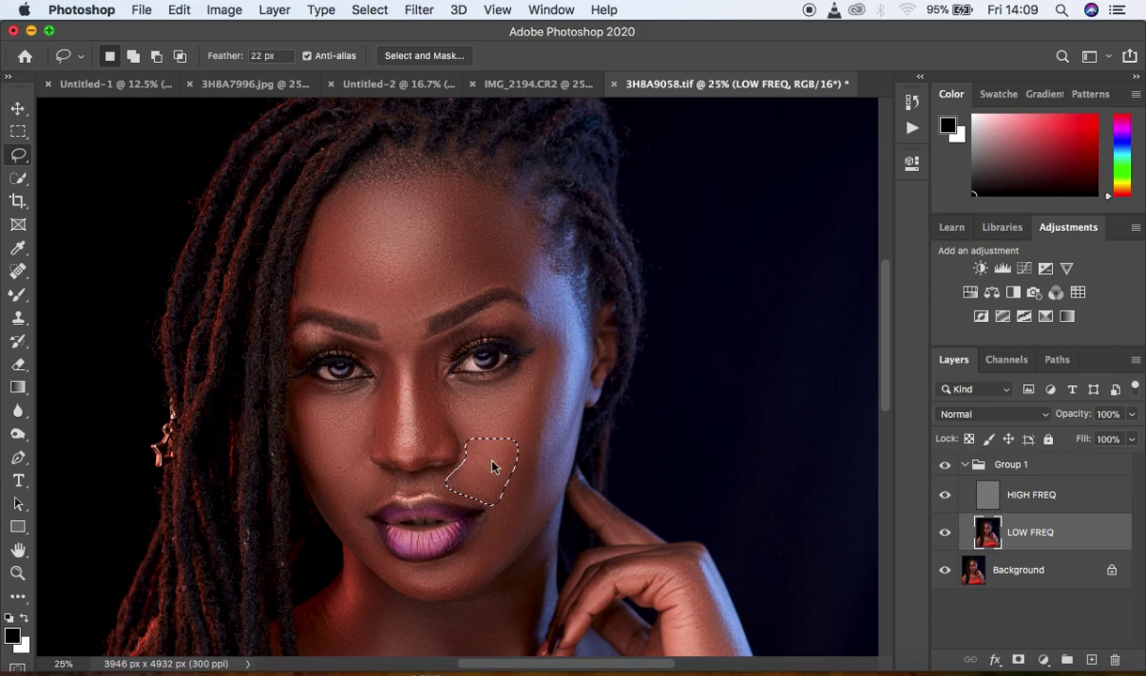
{"action": "right_click", "coordinate": [492, 467]}
{"action": "left_click", "coordinate": [609, 606]}
{"action": "mouse_move", "coordinate": [328, 460]}
{"action": "left_mouse_down"}
{"action": "mouse_move", "coordinate": [319, 478]}
{"action": "mouse_move", "coordinate": [348, 517]}
{"action": "mouse_move", "coordinate": [391, 482]}
{"action": "mouse_move", "coordinate": [364, 451]}
{"action": "mouse_move", "coordinate": [335, 472]}
{"action": "left_mouse_up"}
{"action": "right_click", "coordinate": [354, 483]}
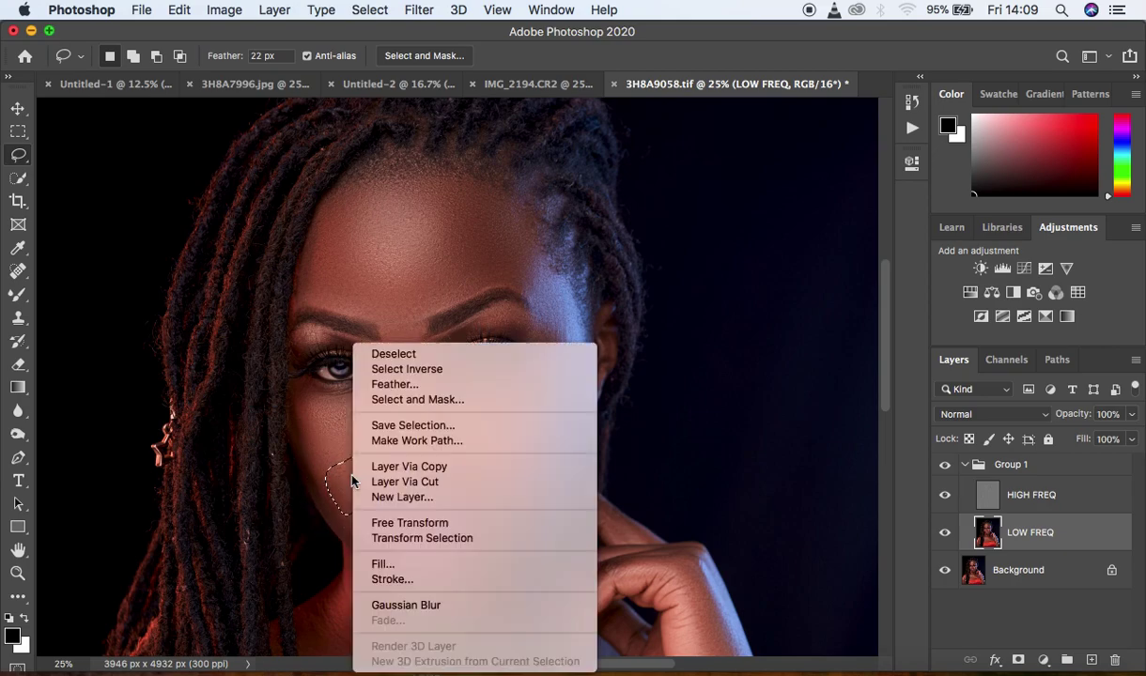
{"action": "left_click", "coordinate": [424, 603]}
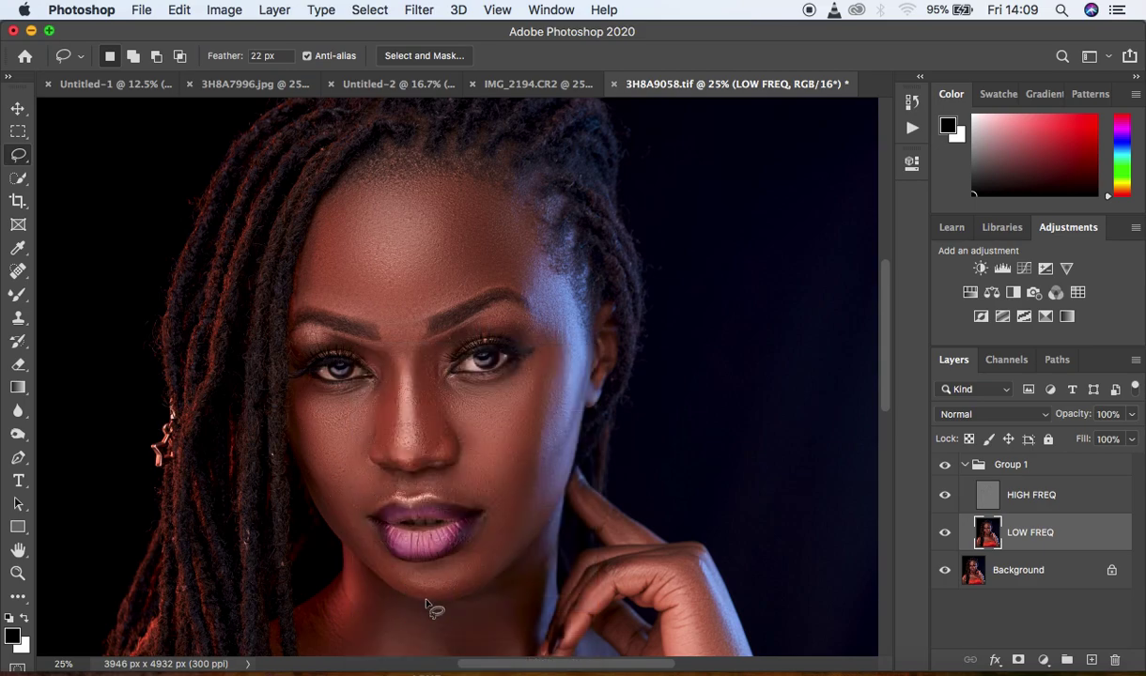
Select a U-shaped band around the mouth corners and chin with the Lasso tool and apply Gaussian Blur to it.
{"action": "key", "text": "super+equal"}
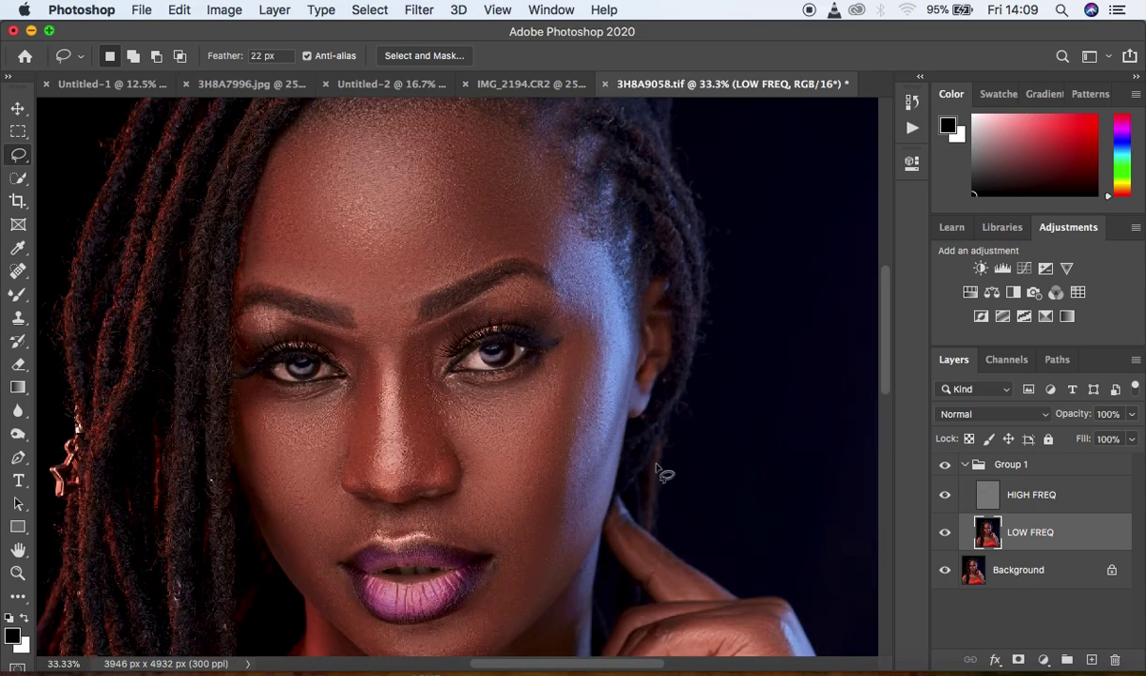
{"action": "scroll", "coordinate": [883, 395], "scroll_direction": "down", "scroll_amount": 5}
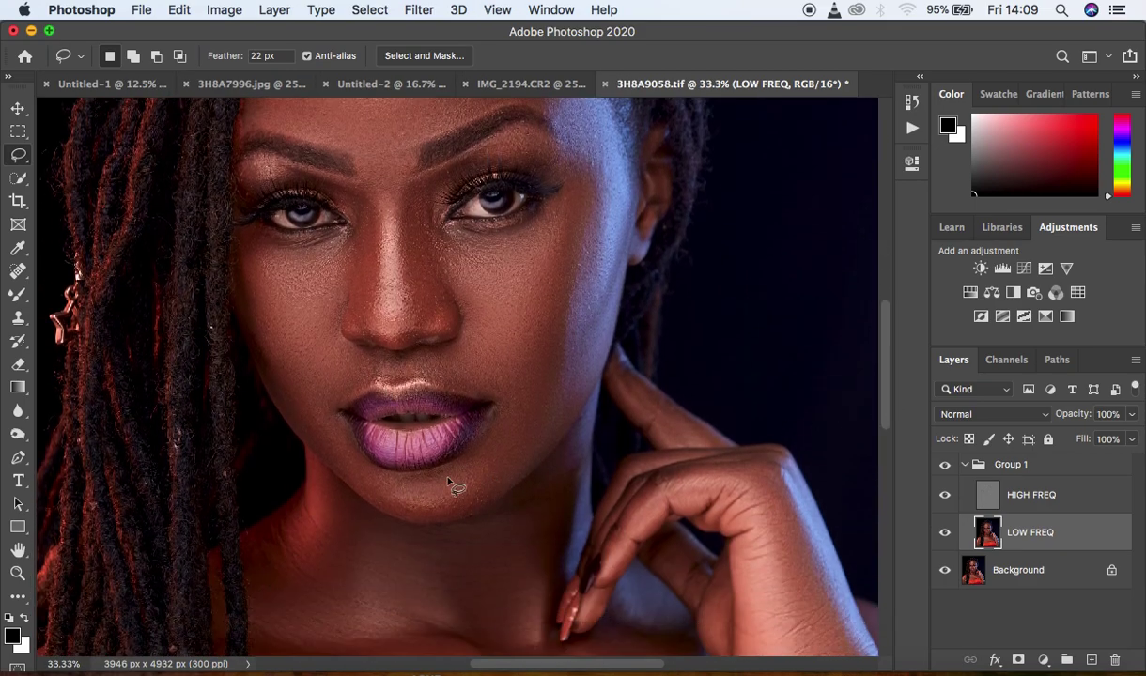
{"action": "mouse_move", "coordinate": [308, 408]}
{"action": "left_mouse_down"}
{"action": "mouse_move", "coordinate": [364, 464]}
{"action": "mouse_move", "coordinate": [416, 479]}
{"action": "mouse_move", "coordinate": [454, 471]}
{"action": "mouse_move", "coordinate": [493, 435]}
{"action": "mouse_move", "coordinate": [509, 367]}
{"action": "mouse_move", "coordinate": [546, 351]}
{"action": "mouse_move", "coordinate": [564, 405]}
{"action": "mouse_move", "coordinate": [496, 488]}
{"action": "mouse_move", "coordinate": [414, 516]}
{"action": "mouse_move", "coordinate": [324, 453]}
{"action": "mouse_move", "coordinate": [297, 416]}
{"action": "mouse_move", "coordinate": [303, 384]}
{"action": "mouse_move", "coordinate": [325, 374]}
{"action": "mouse_move", "coordinate": [337, 408]}
{"action": "left_mouse_up"}
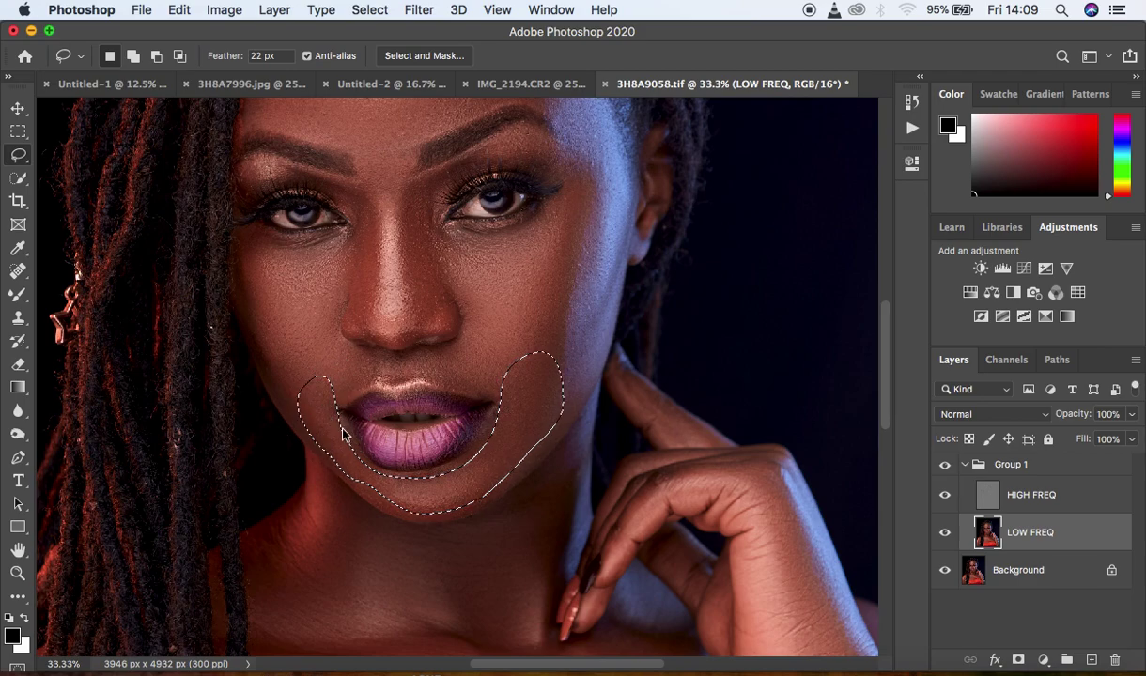
{"action": "right_click", "coordinate": [486, 475]}
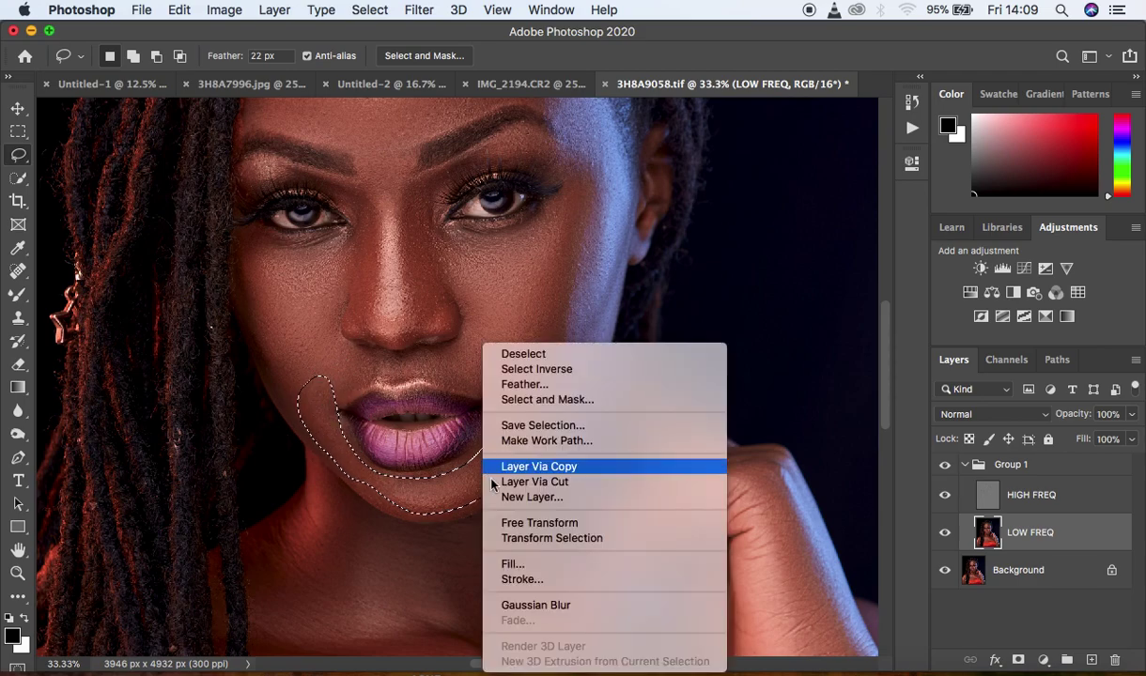
{"action": "left_click", "coordinate": [554, 606]}
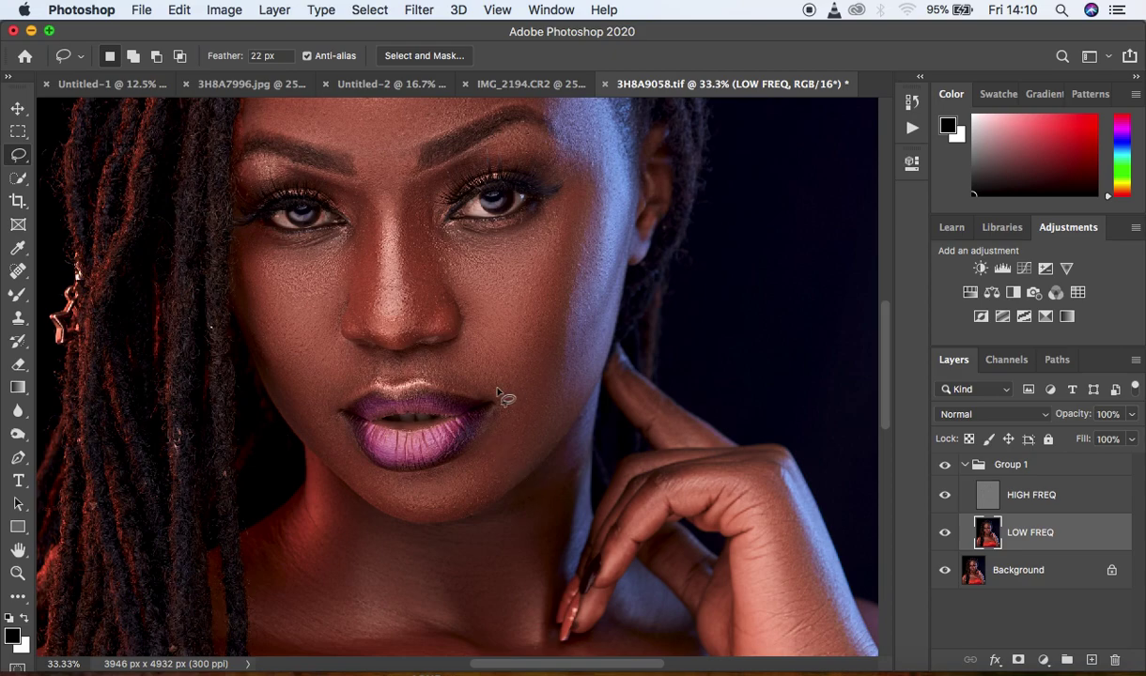
Select the skin above each mouth corner with the Lasso tool and apply Gaussian Blur to both areas.
{"action": "mouse_move", "coordinate": [426, 355]}
{"action": "left_mouse_down"}
{"action": "mouse_move", "coordinate": [457, 383]}
{"action": "mouse_move", "coordinate": [502, 388]}
{"action": "mouse_move", "coordinate": [489, 355]}
{"action": "mouse_move", "coordinate": [440, 340]}
{"action": "mouse_move", "coordinate": [429, 358]}
{"action": "left_mouse_up"}
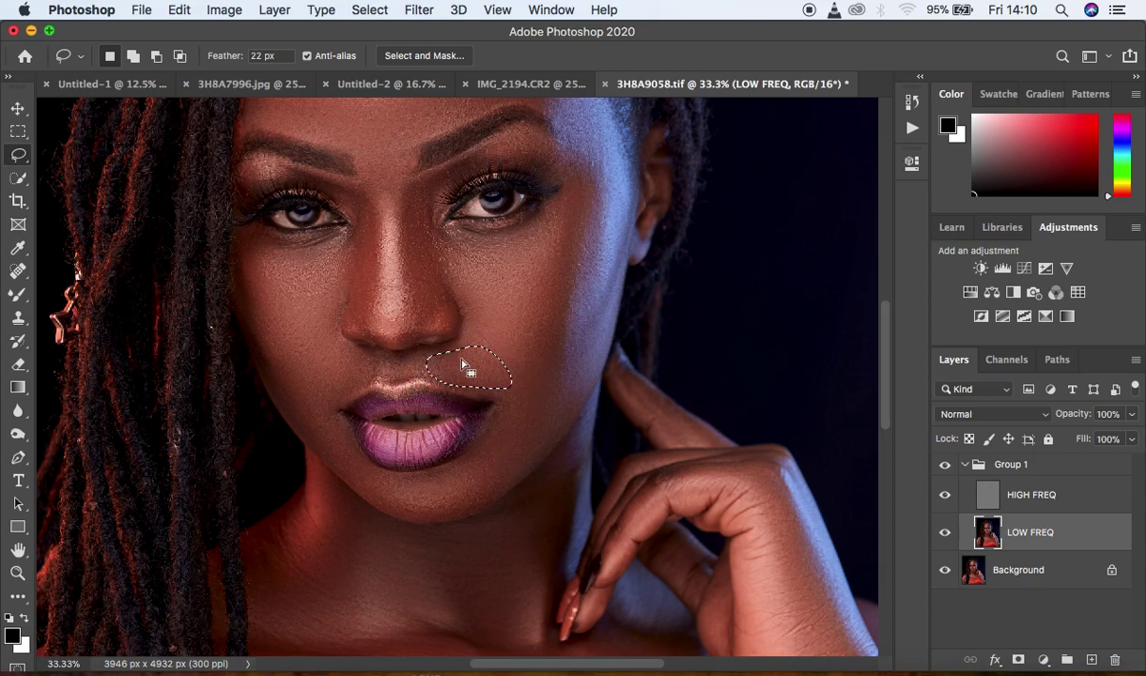
{"action": "right_click", "coordinate": [461, 364]}
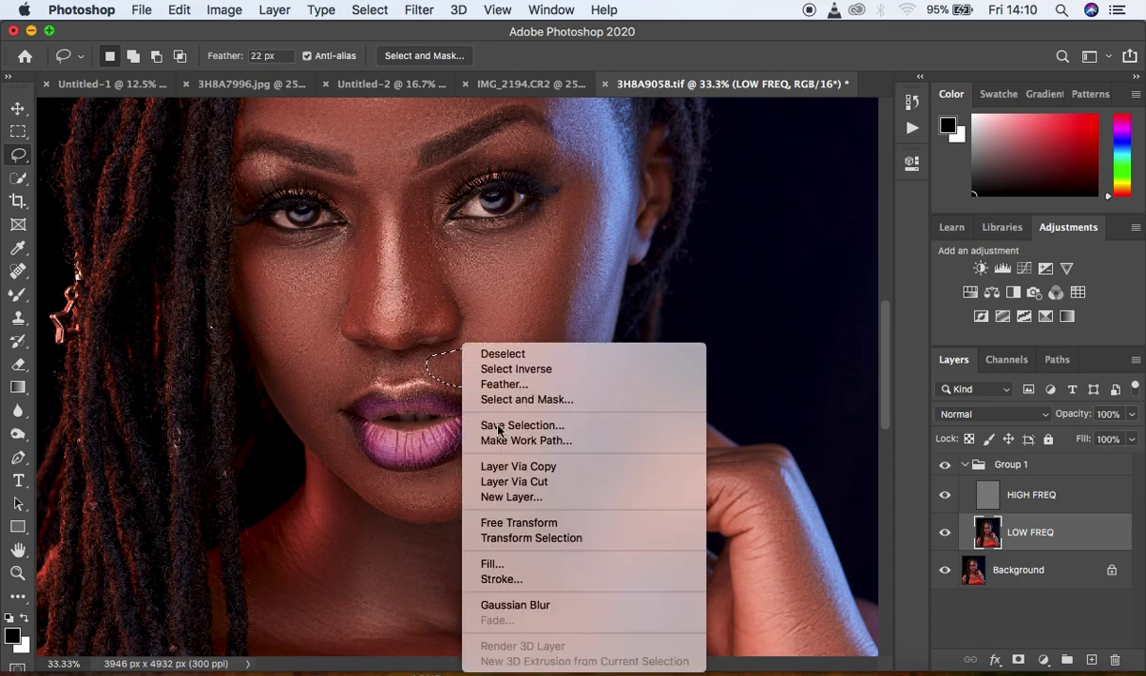
{"action": "left_click", "coordinate": [549, 606]}
{"action": "mouse_move", "coordinate": [373, 351]}
{"action": "left_mouse_down"}
{"action": "mouse_move", "coordinate": [372, 382]}
{"action": "mouse_move", "coordinate": [346, 404]}
{"action": "mouse_move", "coordinate": [314, 379]}
{"action": "mouse_move", "coordinate": [361, 343]}
{"action": "mouse_move", "coordinate": [362, 374]}
{"action": "left_mouse_up"}
{"action": "right_click", "coordinate": [341, 326]}
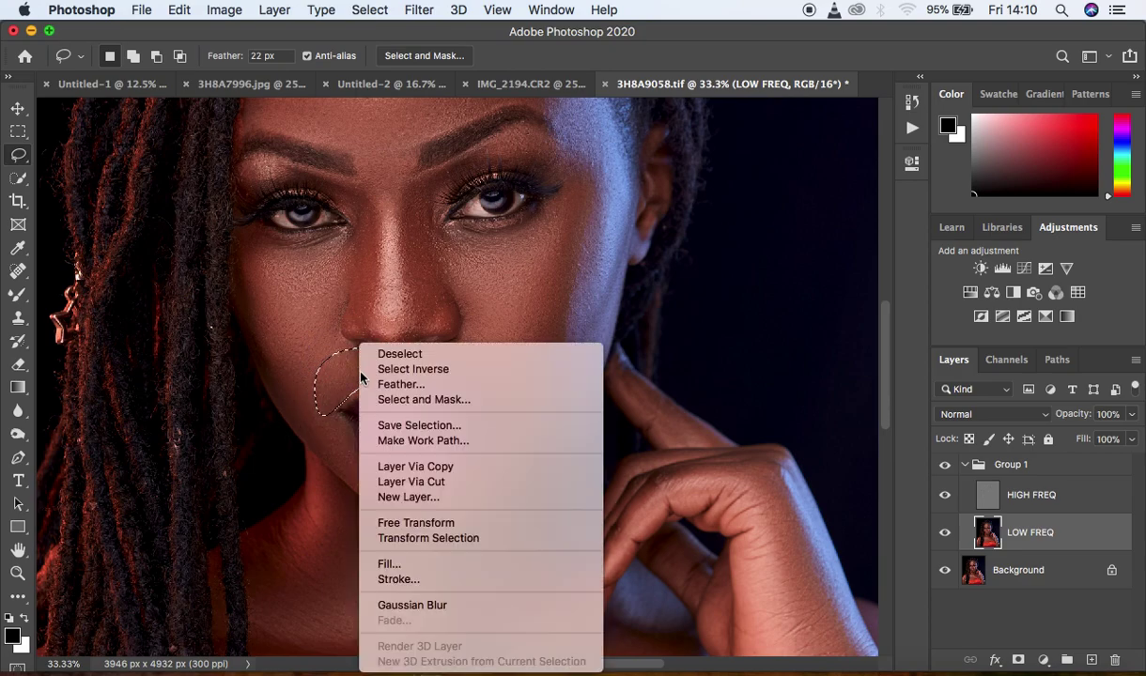
{"action": "left_click", "coordinate": [449, 614]}
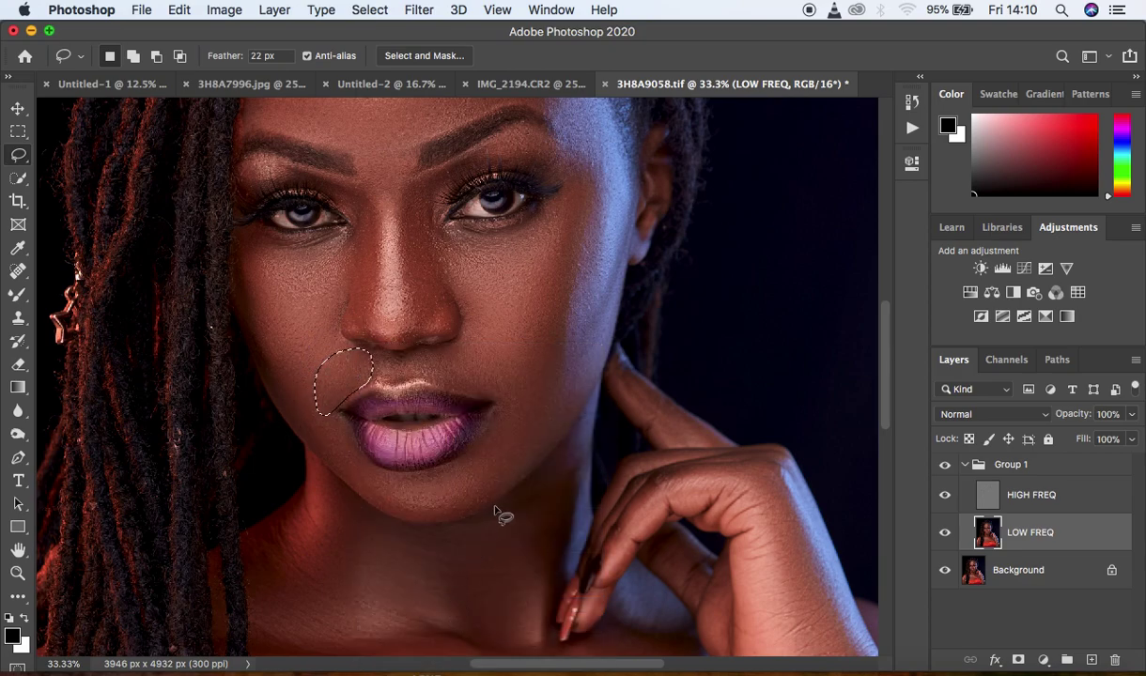
Check the blur on the whole portrait and apply Fade at 100% opacity in Normal mode.
{"action": "key", "text": "super+minus"}
{"action": "key", "text": "super+minus"}
{"action": "key", "text": "super+minus"}
{"action": "key", "text": "super+minus"}
{"action": "key", "text": "super+equal"}
{"action": "key", "text": "super+equal"}
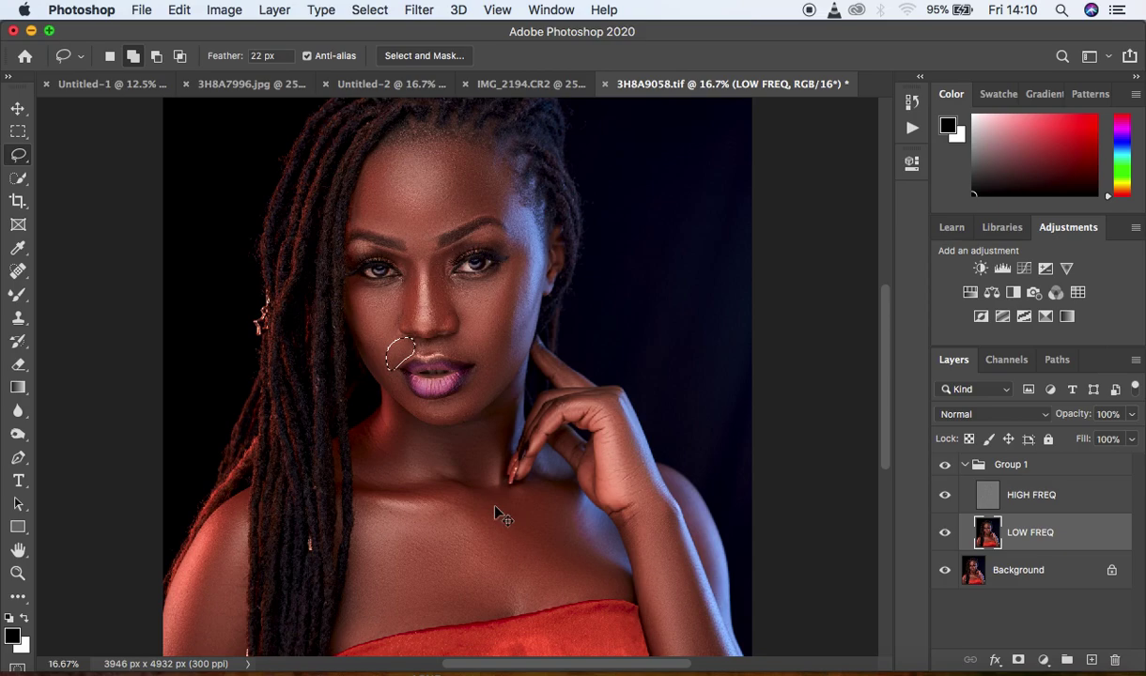
{"action": "key", "text": "shift+super+f"}
{"action": "left_click_drag", "start_coordinate": [656, 217], "coordinate": [690, 213]}
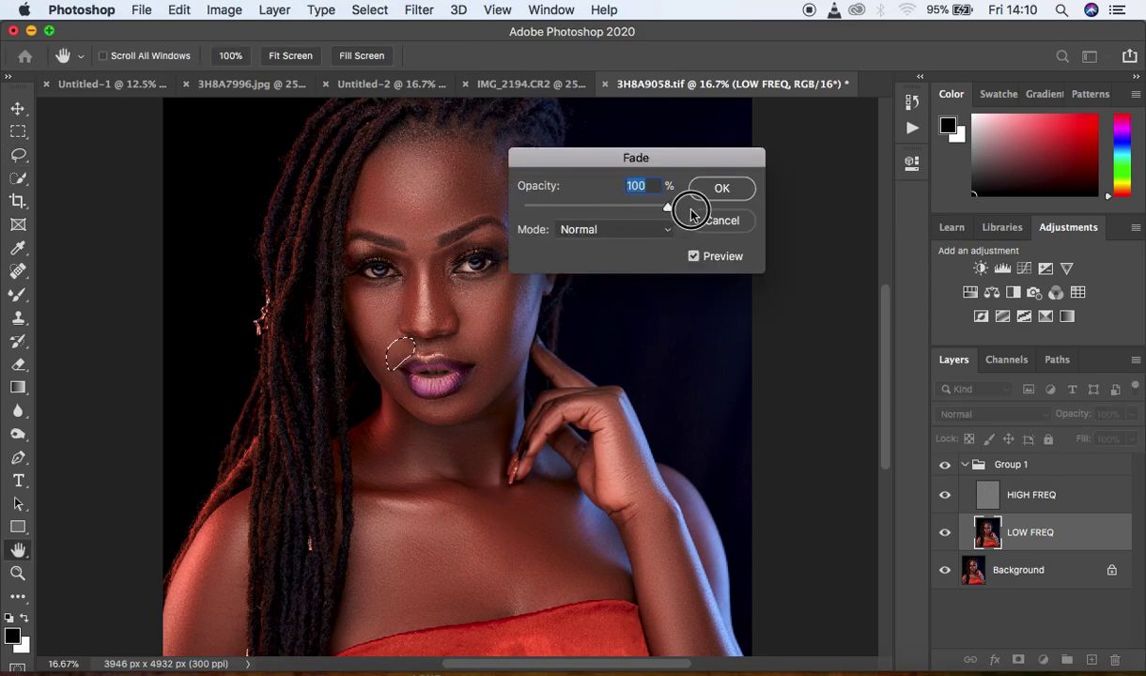
{"action": "left_click", "coordinate": [722, 187]}
{"action": "key", "text": "l"}
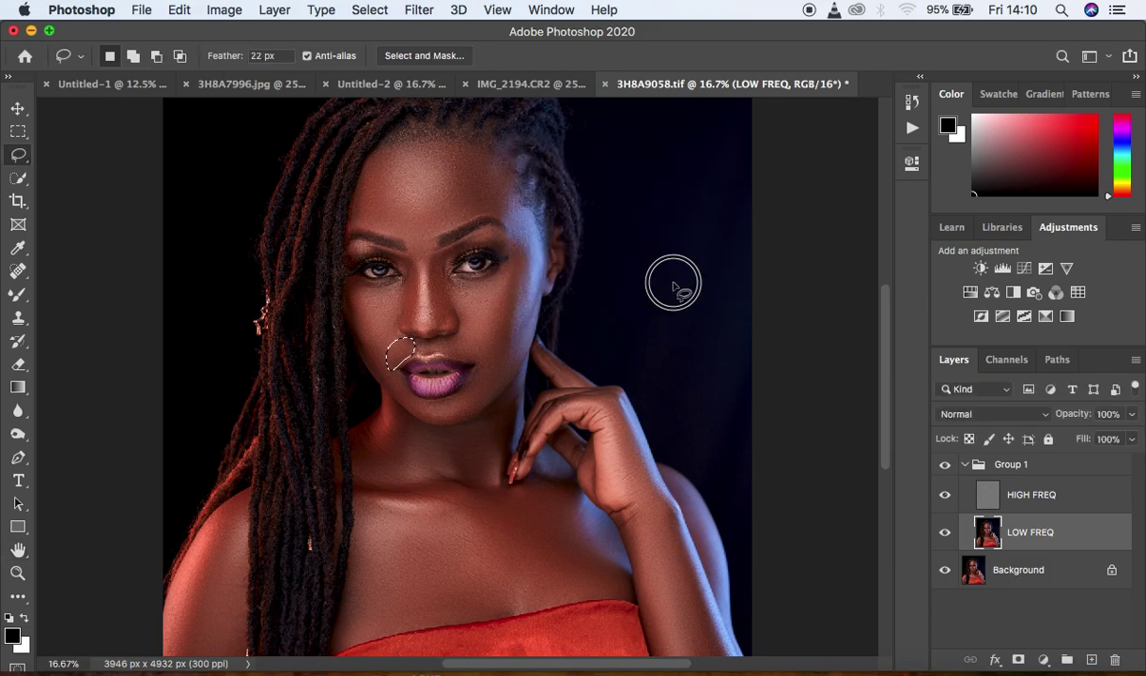
Clear the selection and apply Gaussian Blur to Lasso selections along both sides of the nose bridge.
{"action": "key", "text": "super+equal"}
{"action": "key", "text": "super+equal"}
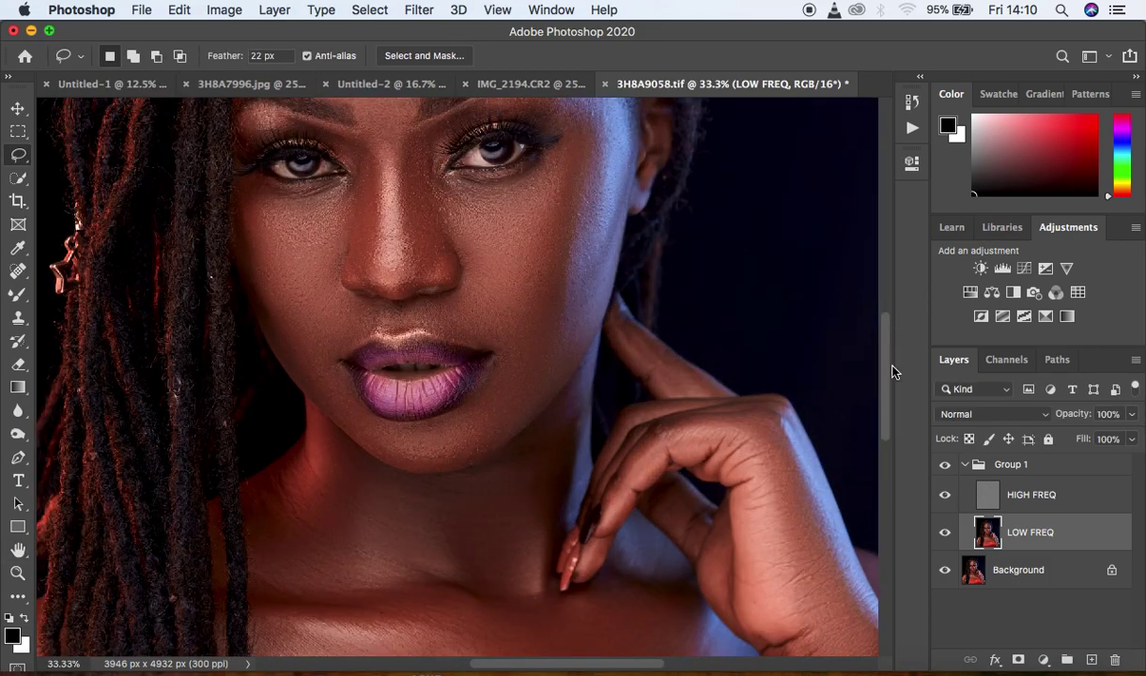
{"action": "left_click_drag", "start_coordinate": [884, 372], "coordinate": [882, 343]}
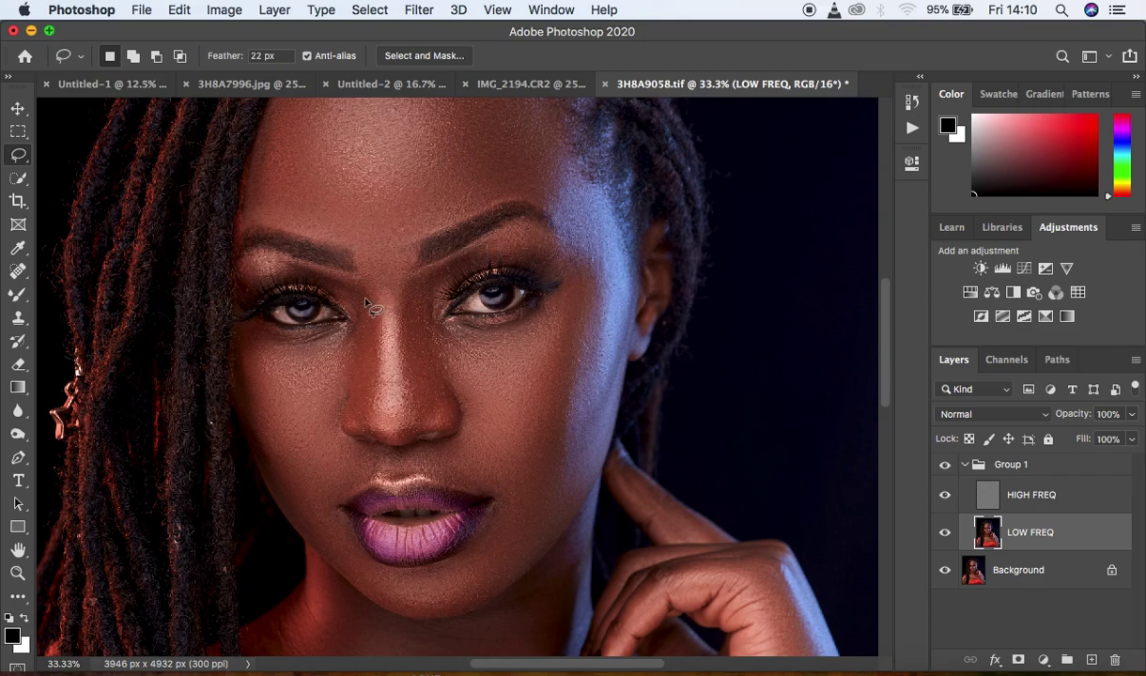
{"action": "mouse_move", "coordinate": [340, 280]}
{"action": "left_mouse_down"}
{"action": "mouse_move", "coordinate": [379, 318]}
{"action": "mouse_move", "coordinate": [375, 428]}
{"action": "mouse_move", "coordinate": [340, 408]}
{"action": "mouse_move", "coordinate": [337, 390]}
{"action": "mouse_move", "coordinate": [352, 285]}
{"action": "left_mouse_up"}
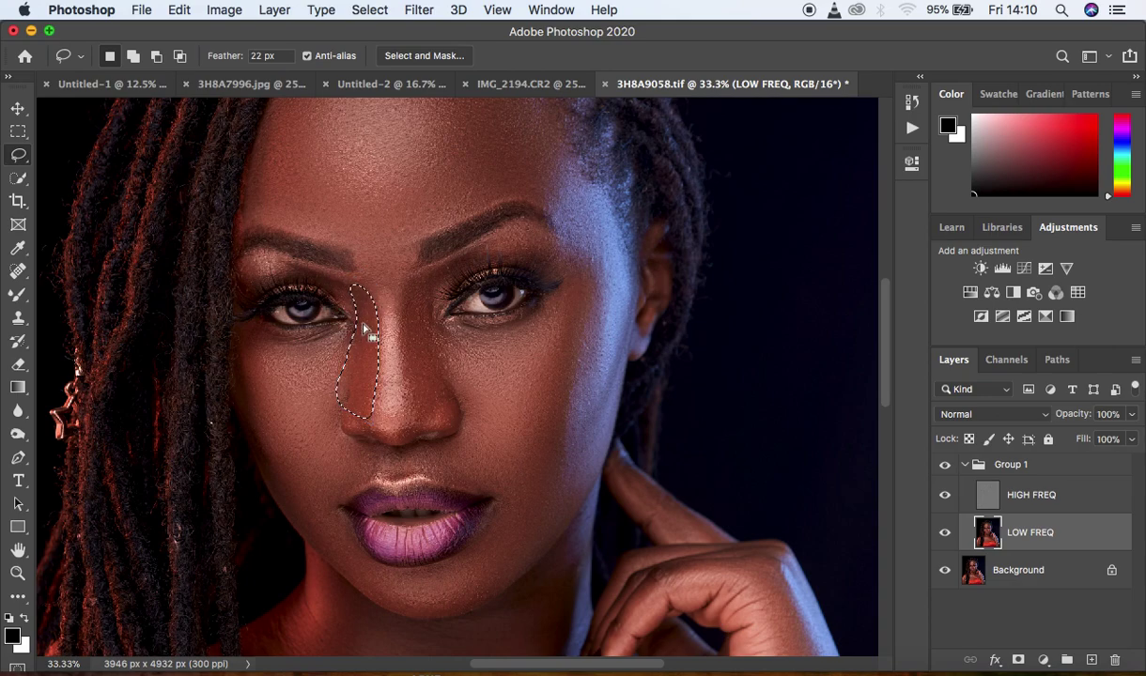
{"action": "right_click", "coordinate": [365, 328]}
{"action": "left_click", "coordinate": [439, 581]}
{"action": "key", "text": "super+d"}
{"action": "mouse_move", "coordinate": [437, 266]}
{"action": "left_mouse_down"}
{"action": "mouse_move", "coordinate": [410, 272]}
{"action": "mouse_move", "coordinate": [397, 325]}
{"action": "mouse_move", "coordinate": [417, 417]}
{"action": "mouse_move", "coordinate": [456, 410]}
{"action": "mouse_move", "coordinate": [455, 366]}
{"action": "mouse_move", "coordinate": [429, 322]}
{"action": "mouse_move", "coordinate": [434, 268]}
{"action": "left_mouse_up"}
{"action": "right_click", "coordinate": [424, 343]}
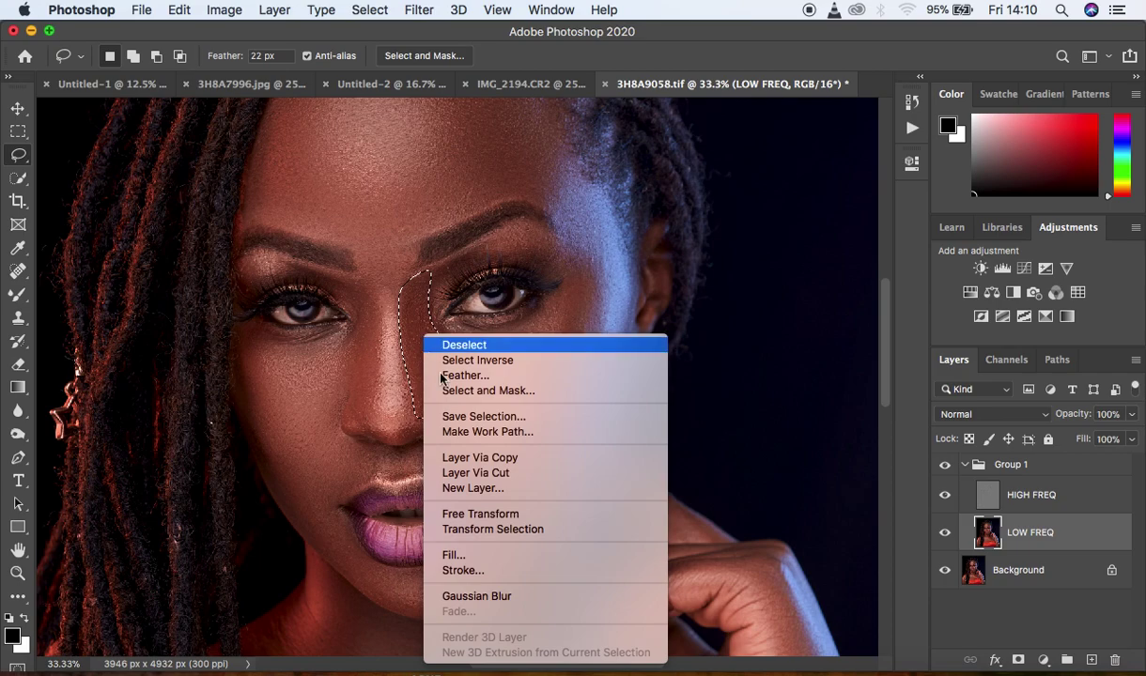
{"action": "left_click", "coordinate": [517, 599]}
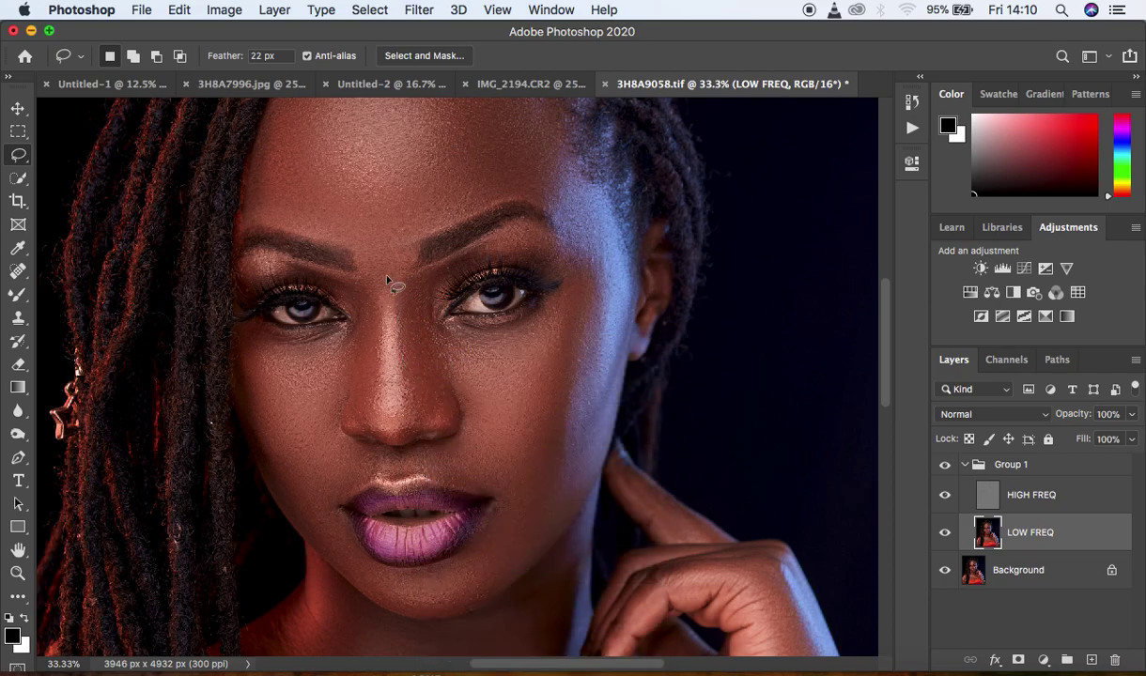
Blur the blue-lit edge of the face from temple to cheek with a Lasso selection and Gaussian Blur, then deselect.
{"action": "mouse_move", "coordinate": [566, 183]}
{"action": "left_mouse_down"}
{"action": "mouse_move", "coordinate": [595, 279]}
{"action": "mouse_move", "coordinate": [572, 422]}
{"action": "mouse_move", "coordinate": [589, 296]}
{"action": "mouse_move", "coordinate": [579, 331]}
{"action": "mouse_move", "coordinate": [578, 452]}
{"action": "mouse_move", "coordinate": [605, 420]}
{"action": "mouse_move", "coordinate": [626, 285]}
{"action": "mouse_move", "coordinate": [622, 238]}
{"action": "mouse_move", "coordinate": [594, 186]}
{"action": "mouse_move", "coordinate": [567, 188]}
{"action": "left_mouse_up"}
{"action": "right_click", "coordinate": [596, 239]}
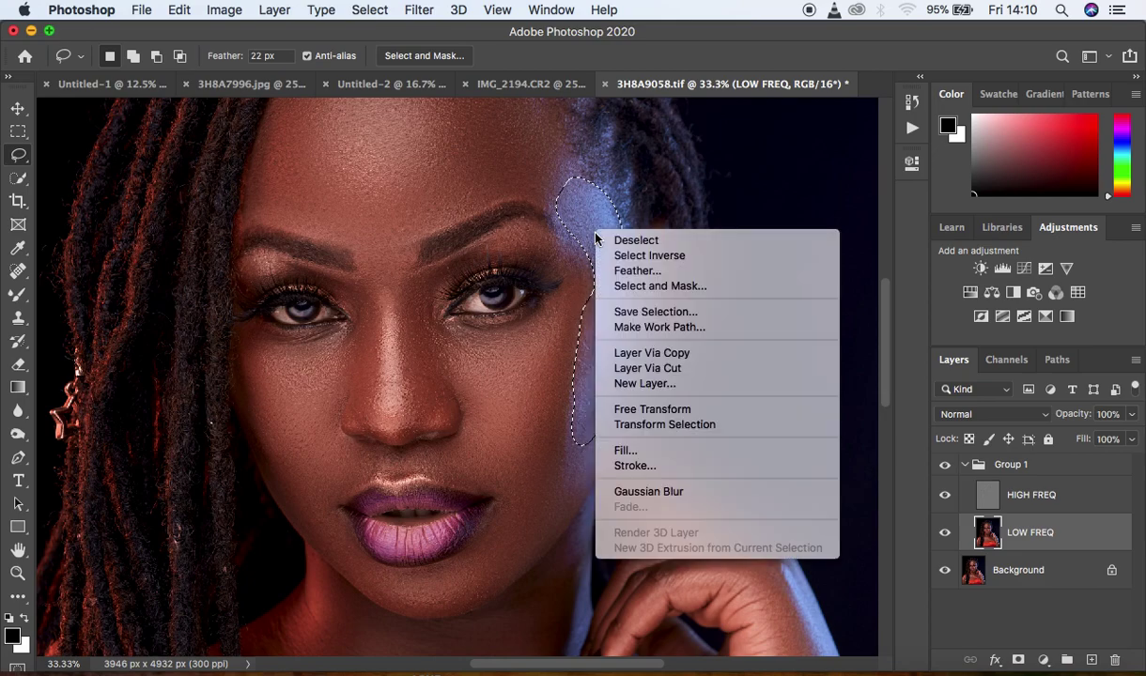
{"action": "left_click", "coordinate": [648, 491]}
{"action": "key", "text": "super+d"}
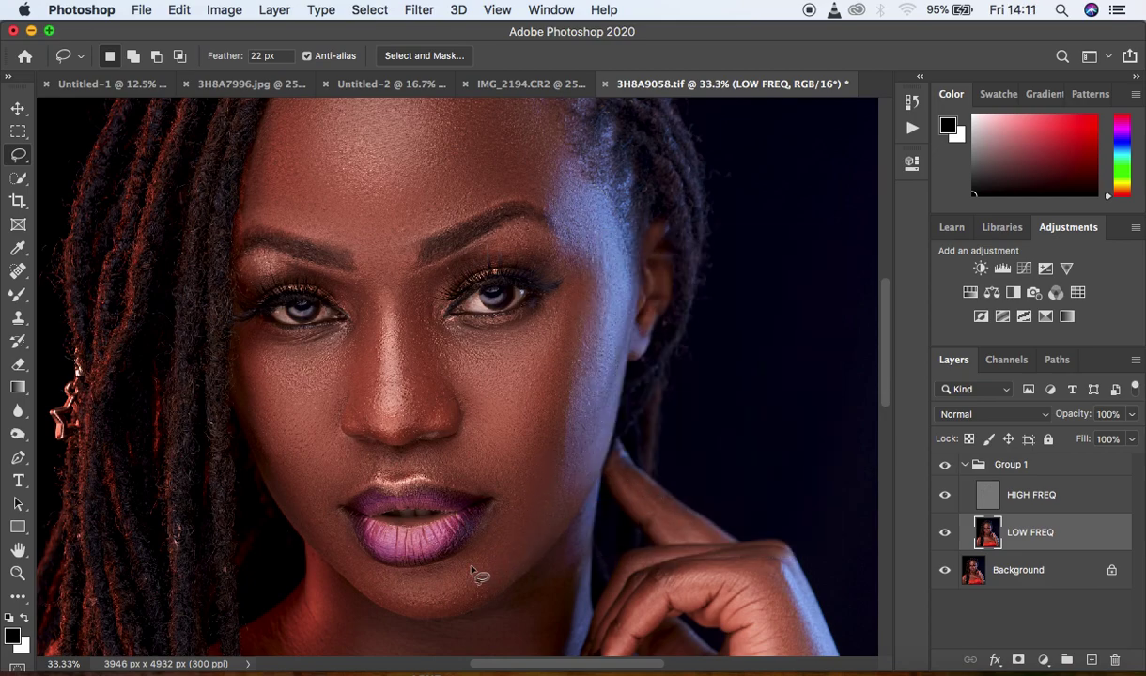
Examine the smoothed skin across the whole portrait and compare before and after by toggling Group 1's visibility.
{"action": "key", "text": "super+minus"}
{"action": "key", "text": "super+minus"}
{"action": "key", "text": "super+minus"}
{"action": "key", "text": "super+minus"}
{"action": "key", "text": "super+minus"}
{"action": "key", "text": "super+equal"}
{"action": "key", "text": "super+equal"}
{"action": "key", "text": "super+equal"}
{"action": "key", "text": "super+equal"}
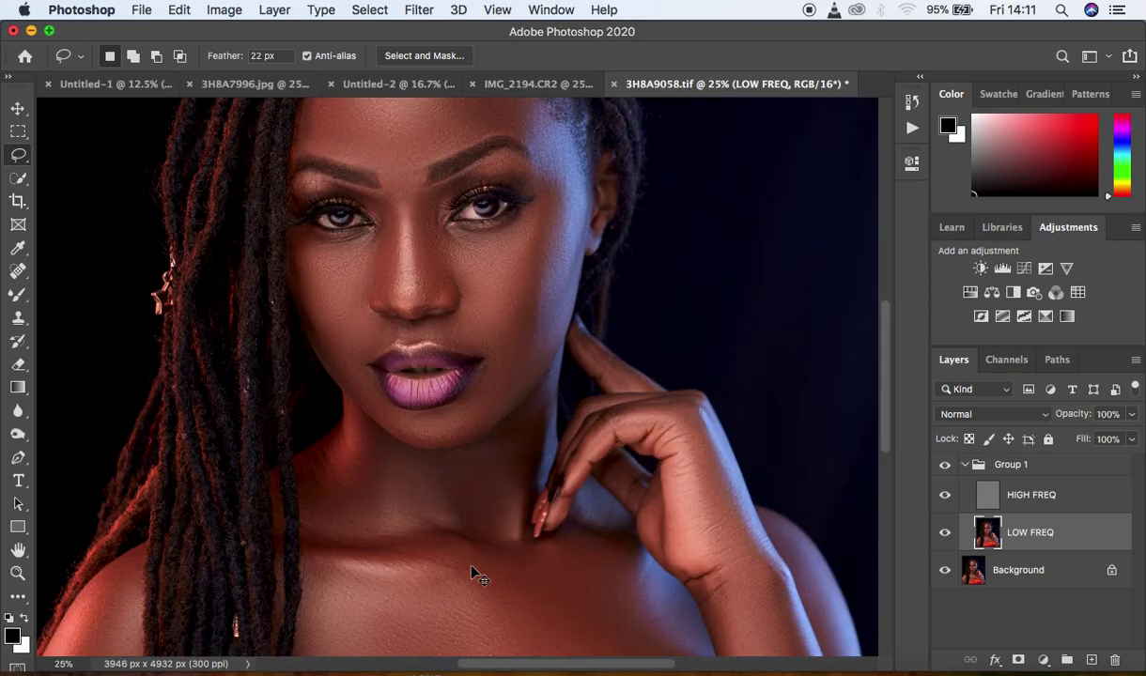
{"action": "key", "text": "super+minus"}
{"action": "key", "text": "super+minus"}
{"action": "key", "text": "super+equal"}
{"action": "key", "text": "super+minus"}
{"action": "left_click", "coordinate": [945, 465]}
{"action": "left_click", "coordinate": [945, 465]}
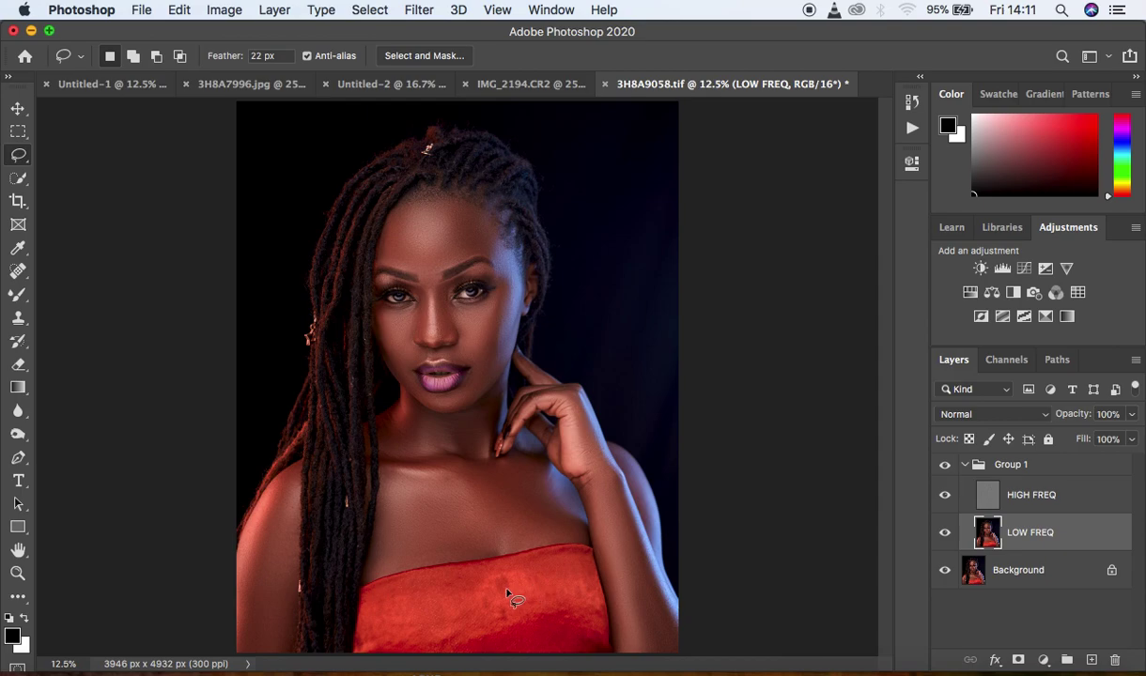
Smooth the creases in the red dress on LOW FREQ with the Mixer Brush at 22% Wet and size 200, then compare using Group 1.
{"action": "left_click", "coordinate": [19, 298]}
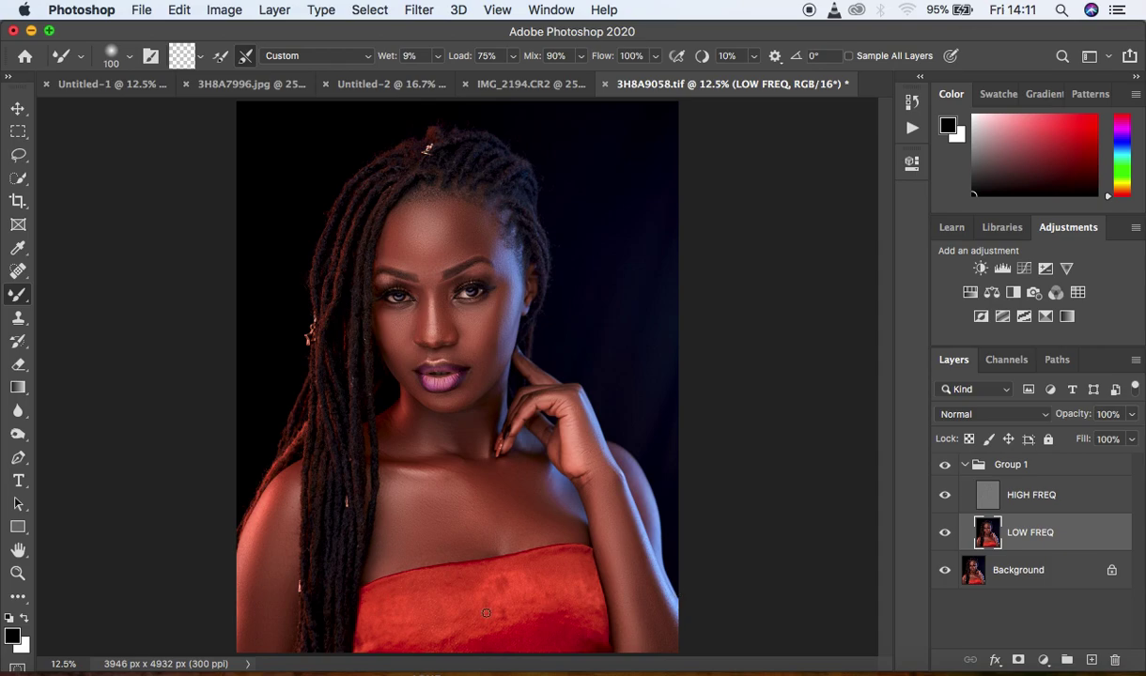
{"action": "left_click", "coordinate": [439, 57]}
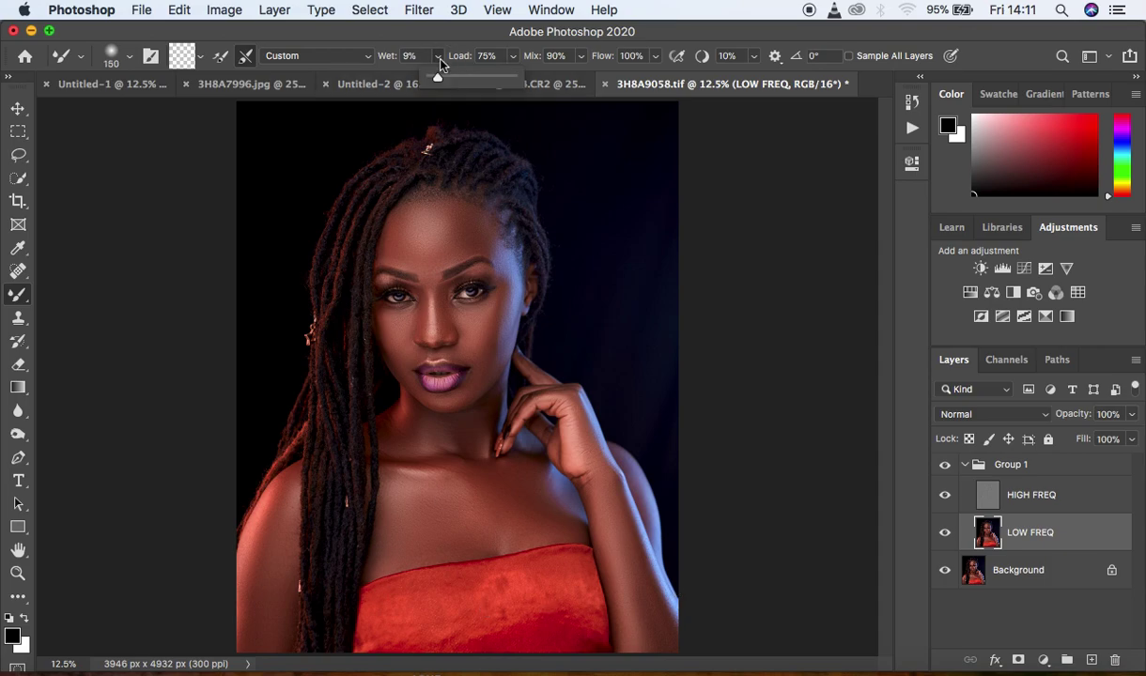
{"action": "left_click_drag", "start_coordinate": [444, 80], "coordinate": [449, 77]}
{"action": "mouse_move", "coordinate": [527, 585]}
{"action": "left_mouse_down"}
{"action": "mouse_move", "coordinate": [395, 600]}
{"action": "mouse_move", "coordinate": [397, 585]}
{"action": "mouse_move", "coordinate": [380, 596]}
{"action": "mouse_move", "coordinate": [383, 635]}
{"action": "mouse_move", "coordinate": [433, 618]}
{"action": "mouse_move", "coordinate": [441, 596]}
{"action": "mouse_move", "coordinate": [487, 596]}
{"action": "mouse_move", "coordinate": [547, 569]}
{"action": "mouse_move", "coordinate": [587, 583]}
{"action": "mouse_move", "coordinate": [476, 639]}
{"action": "mouse_move", "coordinate": [521, 592]}
{"action": "mouse_move", "coordinate": [501, 601]}
{"action": "mouse_move", "coordinate": [572, 597]}
{"action": "mouse_move", "coordinate": [576, 586]}
{"action": "mouse_move", "coordinate": [600, 624]}
{"action": "mouse_move", "coordinate": [563, 608]}
{"action": "mouse_move", "coordinate": [575, 588]}
{"action": "mouse_move", "coordinate": [488, 581]}
{"action": "mouse_move", "coordinate": [366, 609]}
{"action": "mouse_move", "coordinate": [389, 629]}
{"action": "mouse_move", "coordinate": [438, 627]}
{"action": "mouse_move", "coordinate": [432, 640]}
{"action": "mouse_move", "coordinate": [499, 615]}
{"action": "mouse_move", "coordinate": [464, 641]}
{"action": "mouse_move", "coordinate": [379, 640]}
{"action": "mouse_move", "coordinate": [394, 615]}
{"action": "mouse_move", "coordinate": [379, 609]}
{"action": "mouse_move", "coordinate": [390, 601]}
{"action": "mouse_move", "coordinate": [386, 568]}
{"action": "left_mouse_up"}
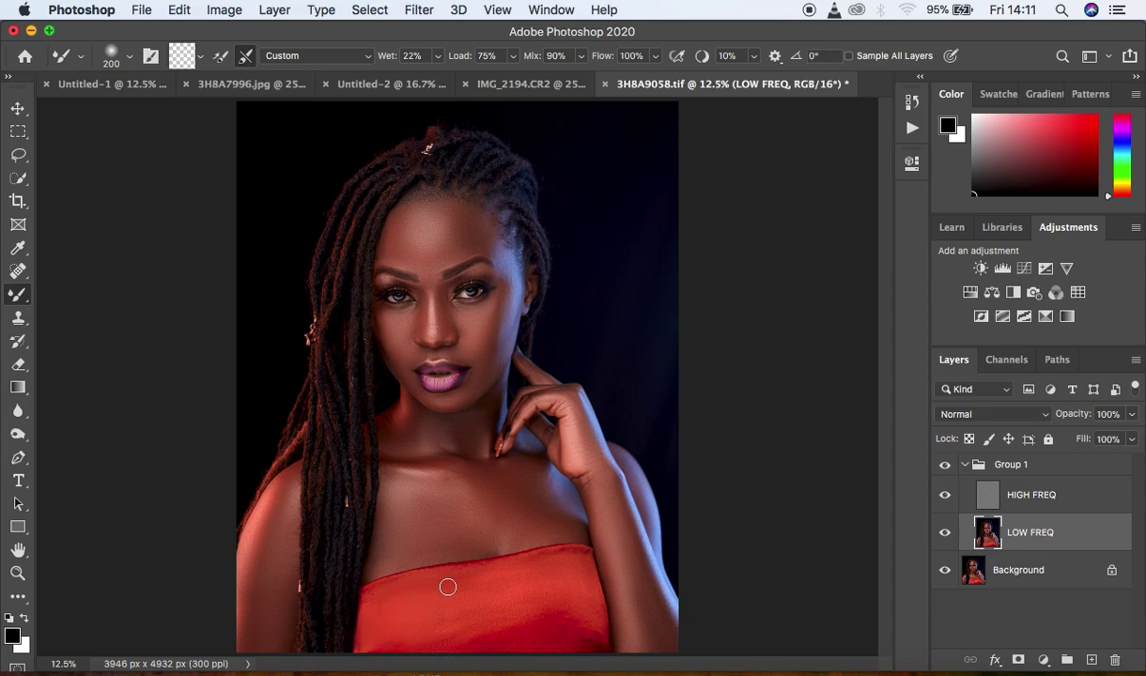
{"action": "mouse_move", "coordinate": [571, 602]}
{"action": "left_mouse_down"}
{"action": "mouse_move", "coordinate": [588, 597]}
{"action": "mouse_move", "coordinate": [597, 620]}
{"action": "mouse_move", "coordinate": [567, 643]}
{"action": "mouse_move", "coordinate": [581, 620]}
{"action": "mouse_move", "coordinate": [570, 612]}
{"action": "mouse_move", "coordinate": [569, 564]}
{"action": "mouse_move", "coordinate": [456, 573]}
{"action": "mouse_move", "coordinate": [419, 586]}
{"action": "mouse_move", "coordinate": [374, 630]}
{"action": "mouse_move", "coordinate": [424, 647]}
{"action": "mouse_move", "coordinate": [365, 658]}
{"action": "mouse_move", "coordinate": [457, 615]}
{"action": "left_mouse_up"}
{"action": "mouse_move", "coordinate": [510, 577]}
{"action": "left_mouse_down"}
{"action": "mouse_move", "coordinate": [594, 625]}
{"action": "mouse_move", "coordinate": [595, 644]}
{"action": "mouse_move", "coordinate": [594, 610]}
{"action": "mouse_move", "coordinate": [554, 543]}
{"action": "mouse_move", "coordinate": [526, 540]}
{"action": "left_mouse_up"}
{"action": "left_click", "coordinate": [945, 467]}
{"action": "left_click", "coordinate": [945, 466]}
{"action": "left_click", "coordinate": [945, 467]}
{"action": "left_click", "coordinate": [945, 467]}
Heal the texture blemishes along the nose on the HIGH FREQ layer with the Spot Healing Brush at size 15.
{"action": "left_click", "coordinate": [17, 272]}
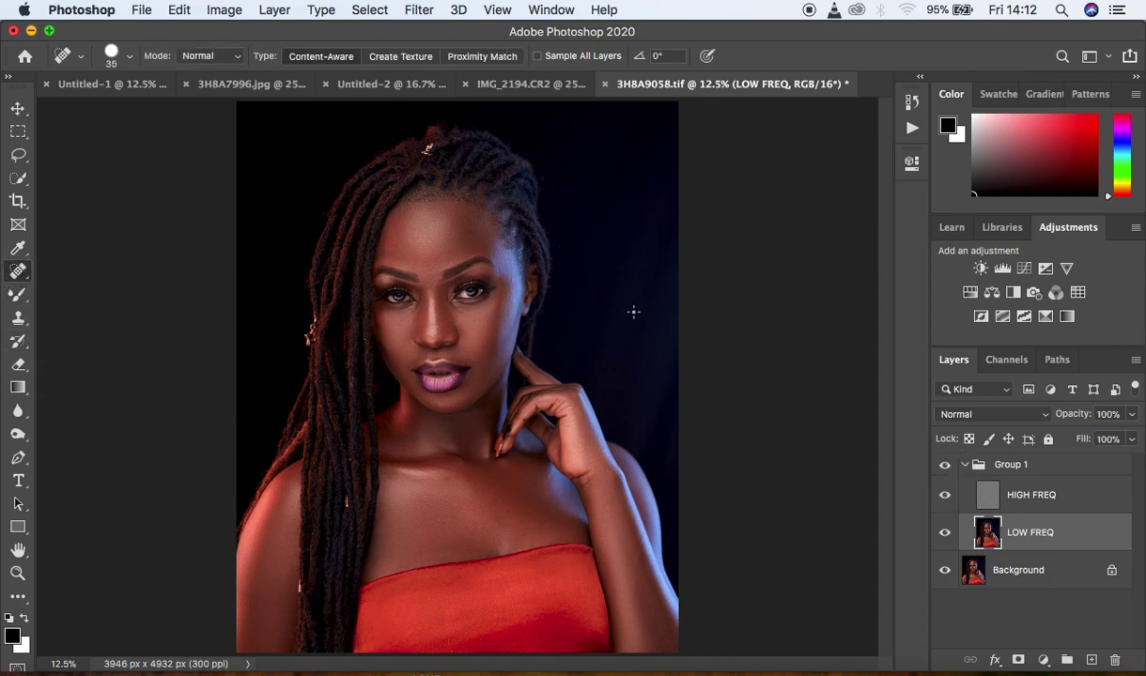
{"action": "left_click", "coordinate": [1032, 498]}
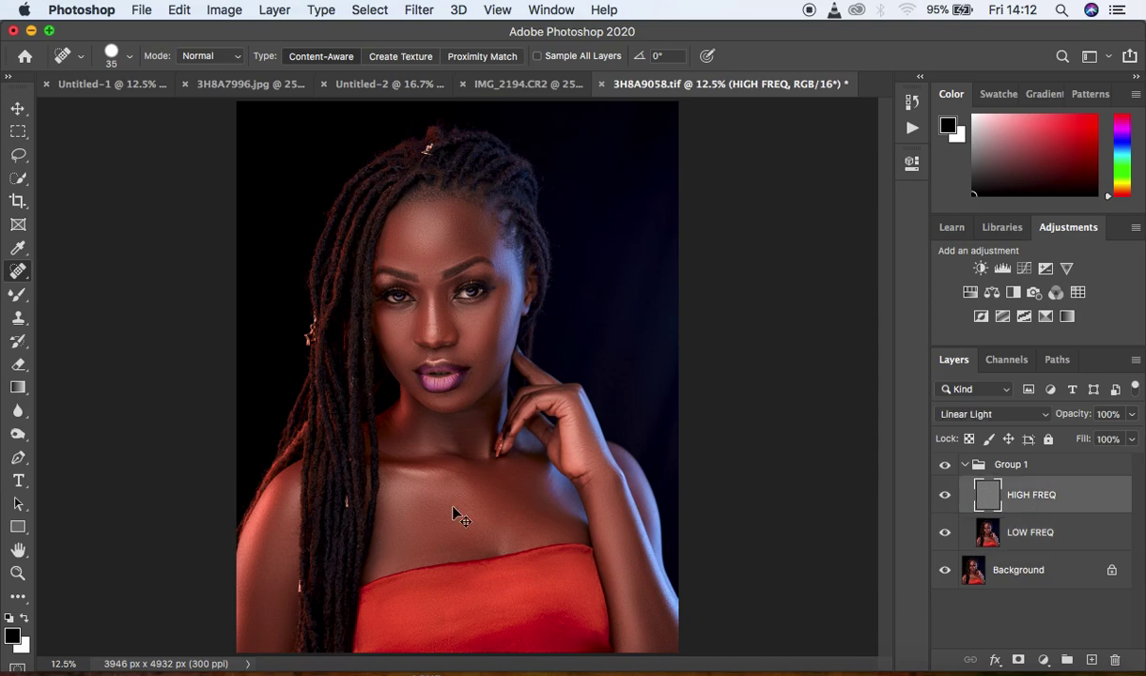
{"action": "key", "text": "super+equal"}
{"action": "key", "text": "super+equal"}
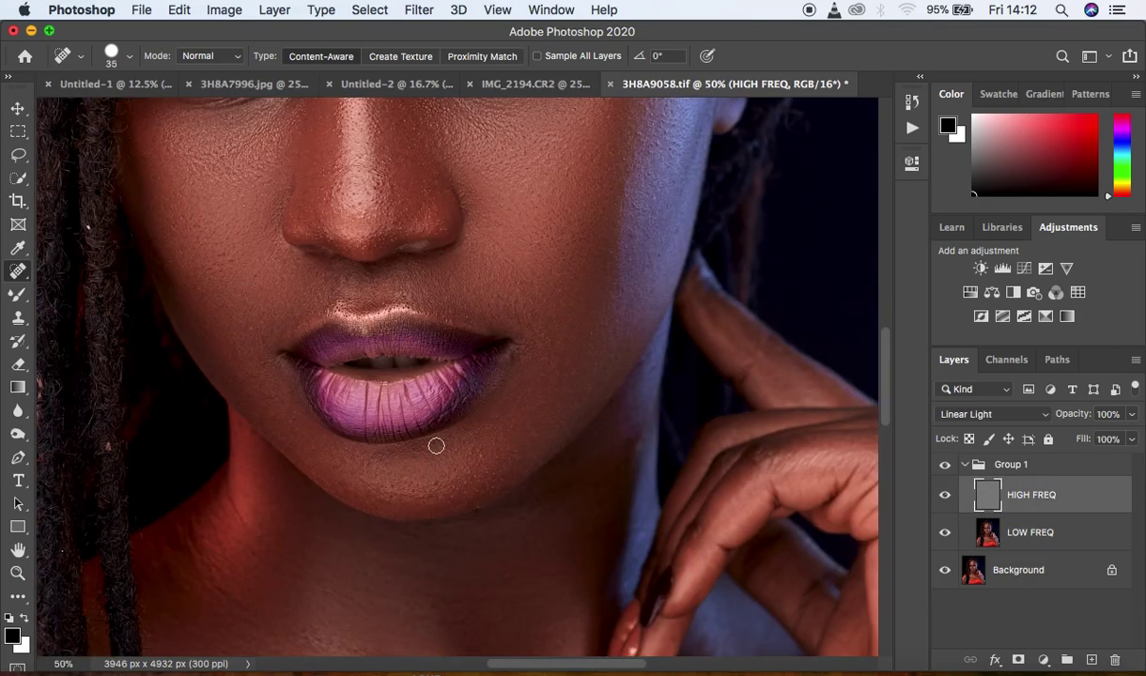
{"action": "key", "text": "bracketleft"}
{"action": "key", "text": "bracketleft"}
{"action": "key", "text": "bracketleft"}
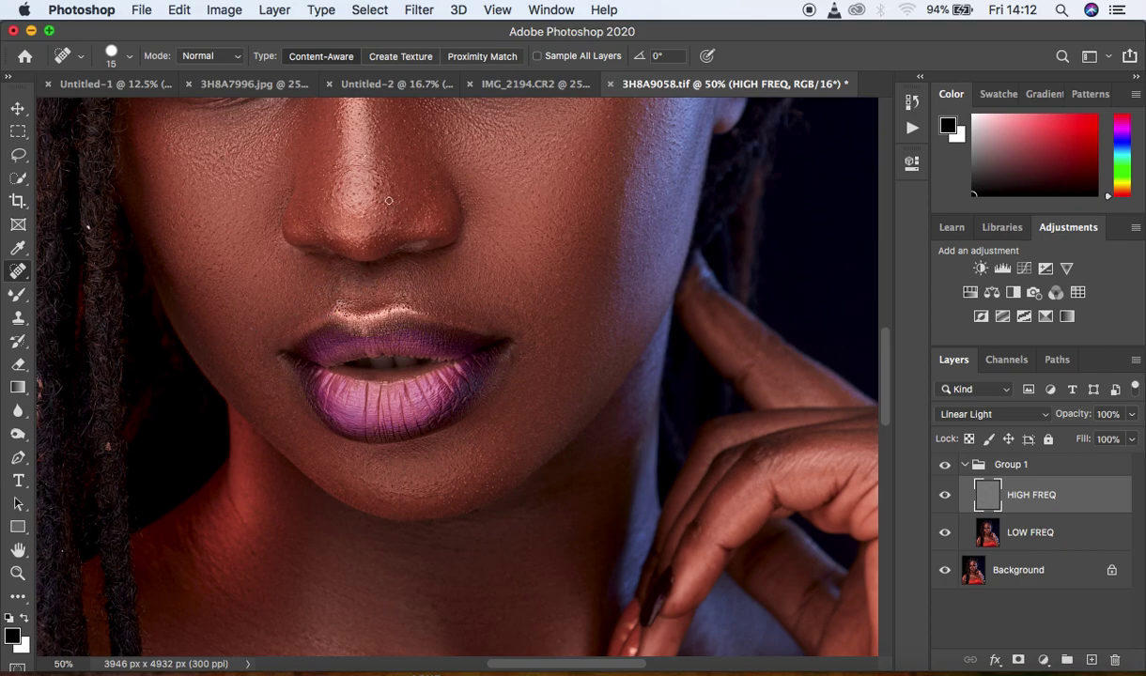
{"action": "left_click", "coordinate": [364, 180]}
{"action": "left_click", "coordinate": [362, 167]}
{"action": "left_click", "coordinate": [346, 149]}
{"action": "left_click", "coordinate": [356, 165]}
Heal the texture blemishes beside the nose bridge, below the inner corner of the eye, on HIGH FREQ.
{"action": "left_click_drag", "start_coordinate": [883, 356], "coordinate": [882, 312]}
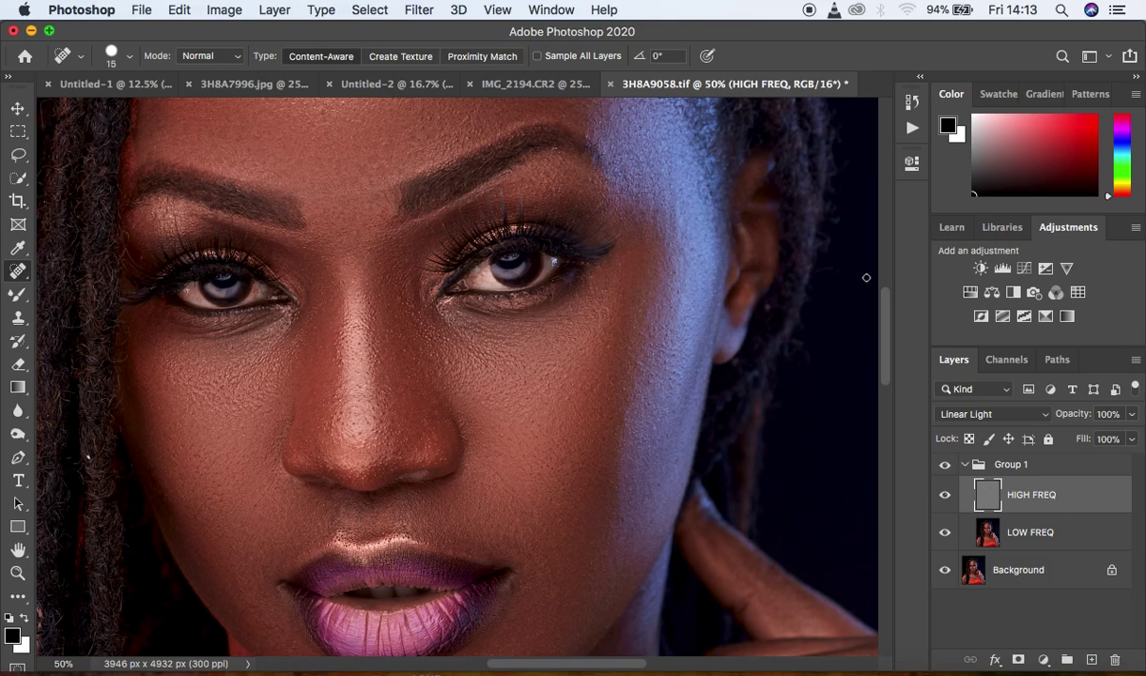
{"action": "scroll", "coordinate": [894, 324], "scroll_direction": "up", "scroll_amount": 5}
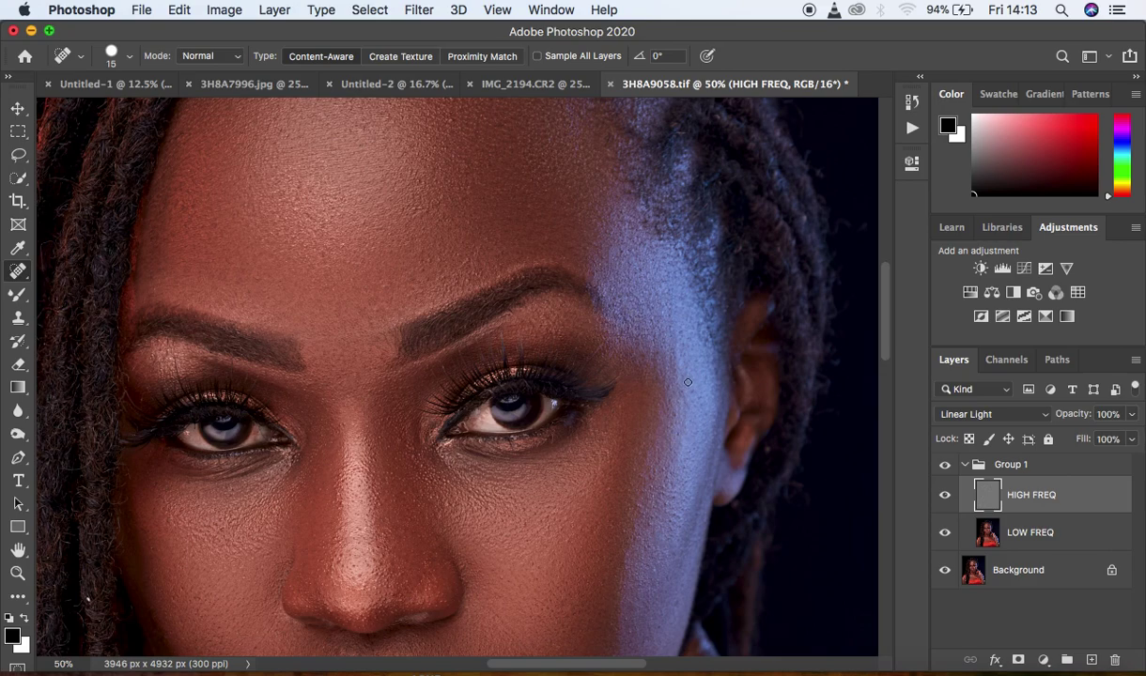
{"action": "left_click", "coordinate": [420, 466]}
{"action": "left_click_drag", "start_coordinate": [413, 450], "coordinate": [406, 442]}
Examine the healed texture over the whole portrait and inspect the lips and chin up close.
{"action": "key", "text": "super+minus"}
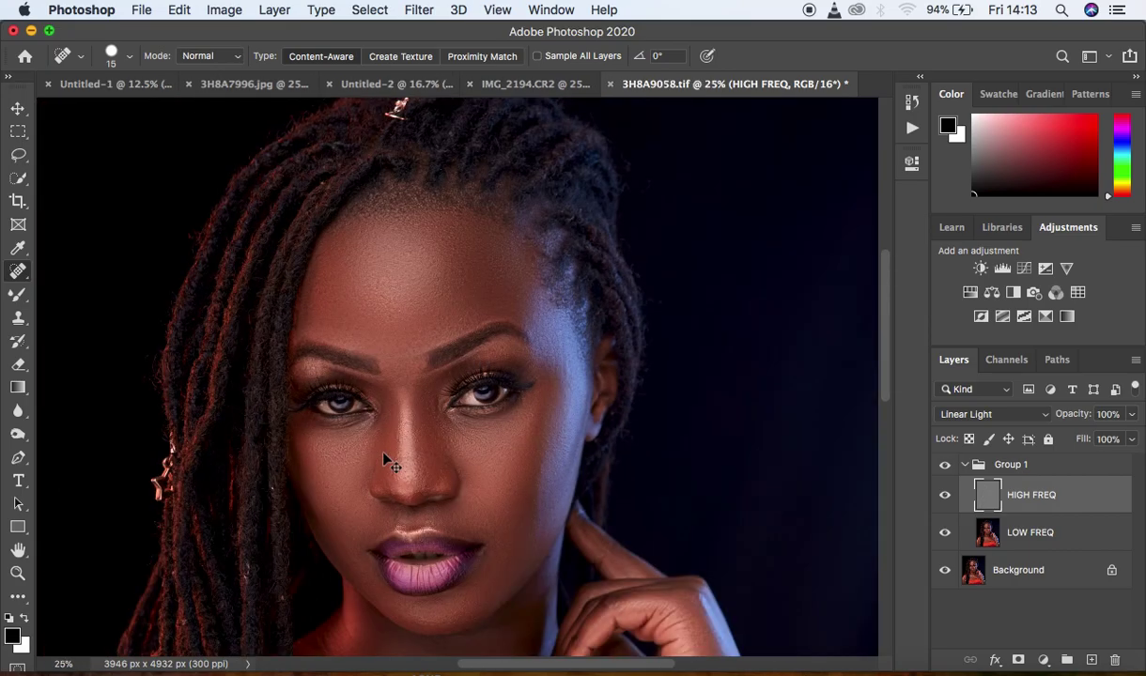
{"action": "key", "text": "super+minus"}
{"action": "key", "text": "super+minus"}
{"action": "key", "text": "super+minus"}
{"action": "key", "text": "super+equal"}
{"action": "key", "text": "super+equal"}
{"action": "key", "text": "super+equal"}
{"action": "key", "text": "super+equal"}
{"action": "key", "text": "super+equal"}
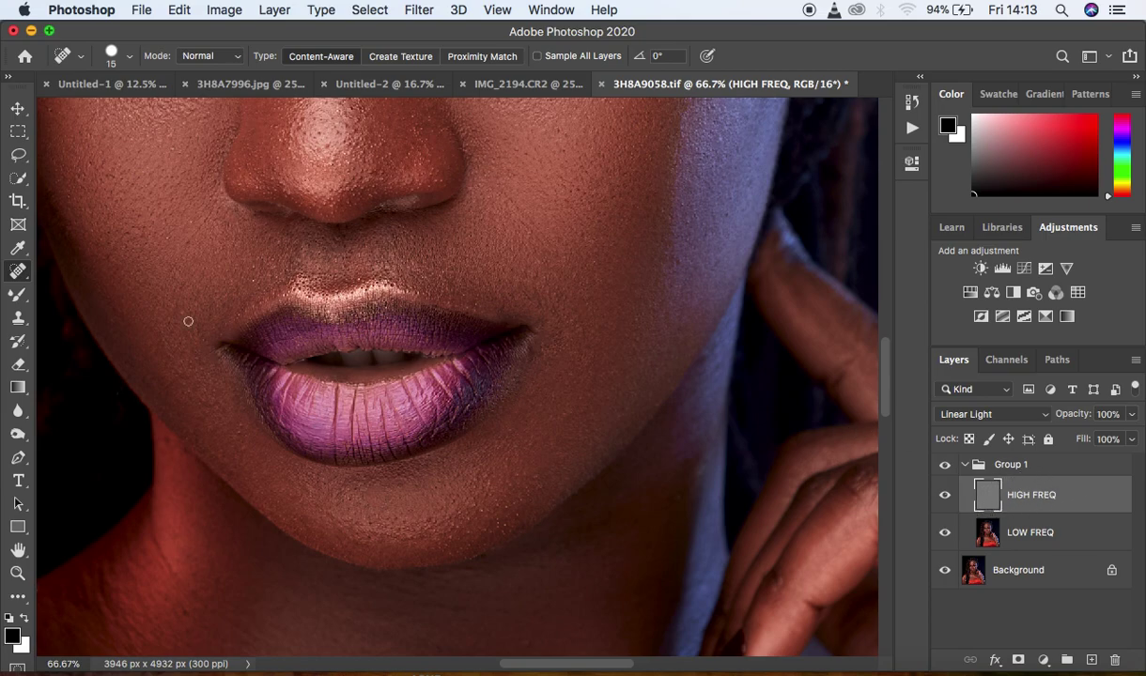
Activate the Clone Stamp tool and set its sampling to Current & Below.
{"action": "left_click", "coordinate": [17, 317]}
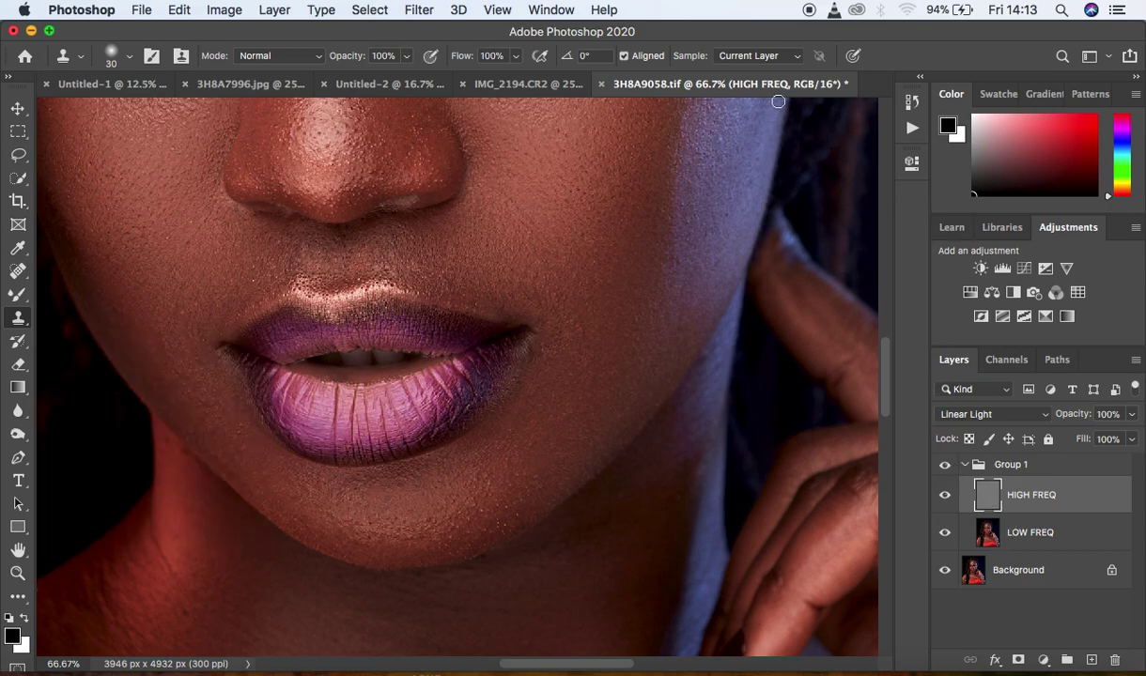
{"action": "left_click", "coordinate": [761, 56]}
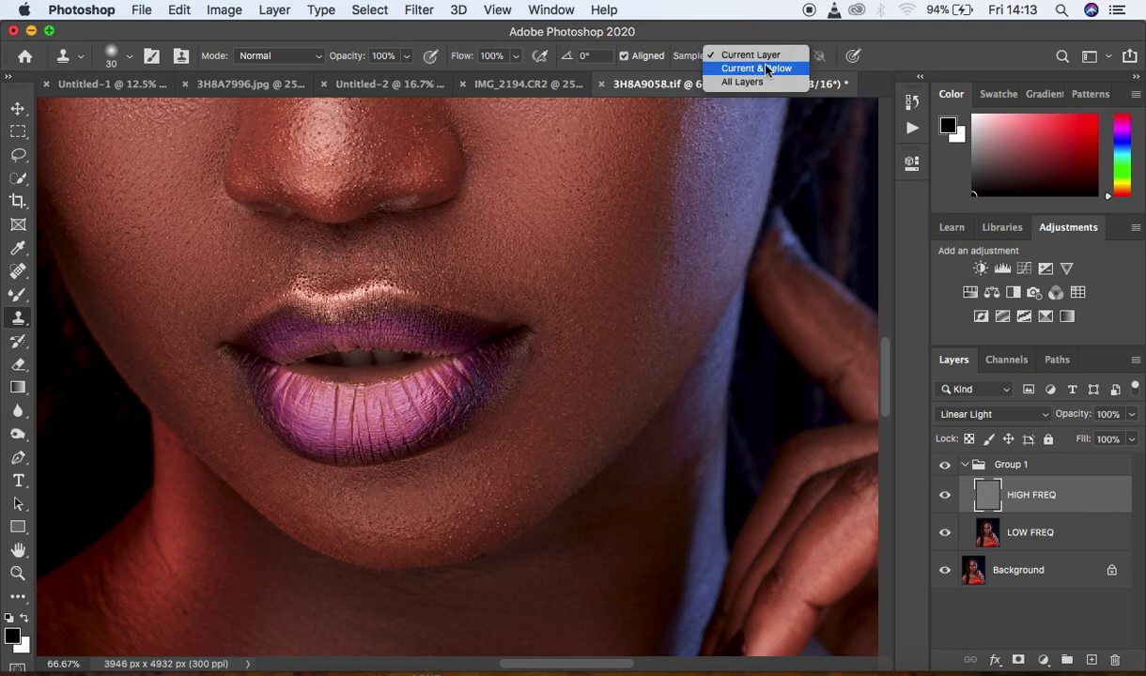
{"action": "left_click", "coordinate": [767, 83]}
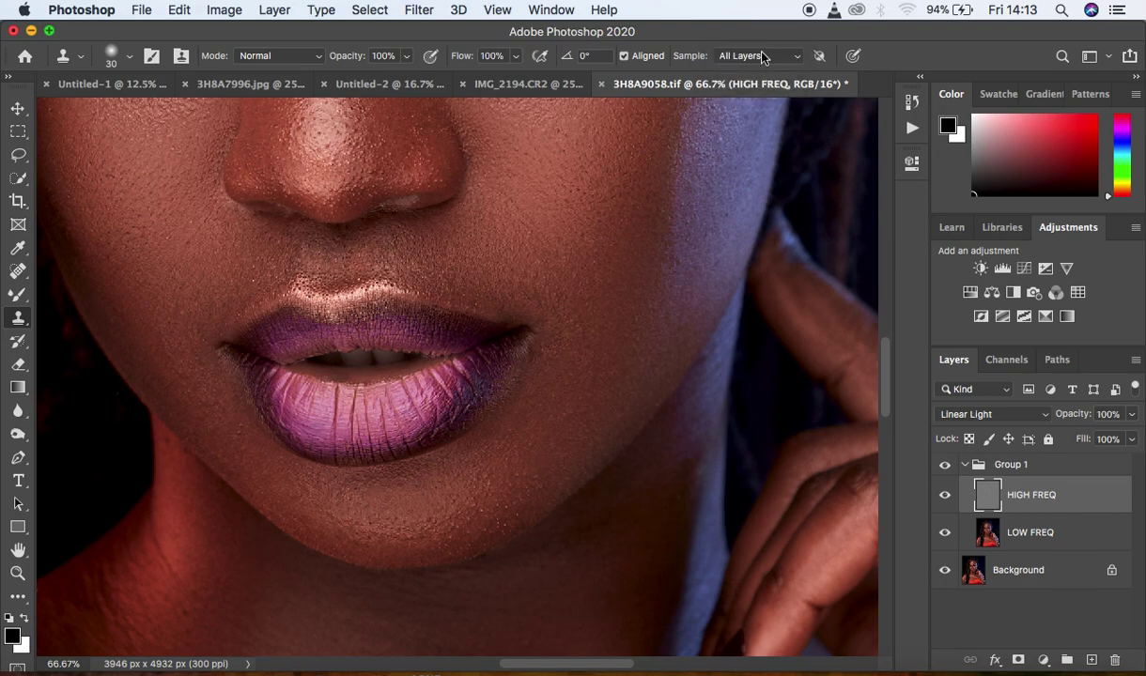
{"action": "left_click", "coordinate": [759, 57]}
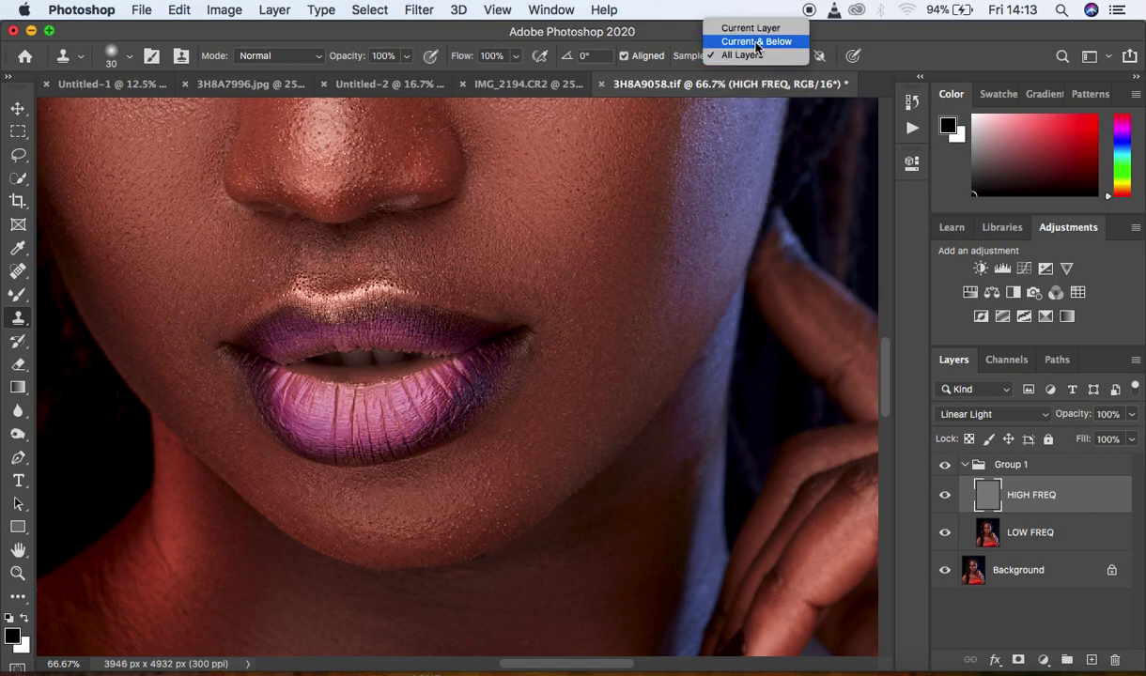
{"action": "left_click", "coordinate": [721, 41]}
Try to clone sampled lip texture over the creases at the upper edge of the lower lip.
{"action": "key", "text": "super+equal"}
{"action": "key", "text": "super+equal"}
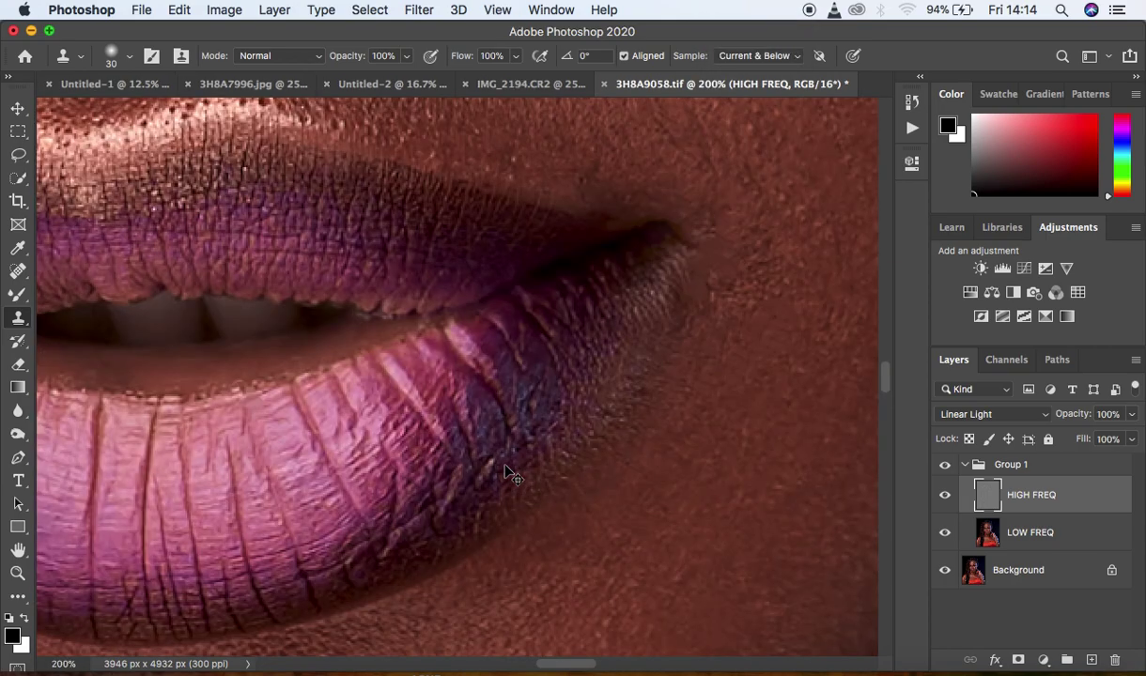
{"action": "key", "text": "super+minus"}
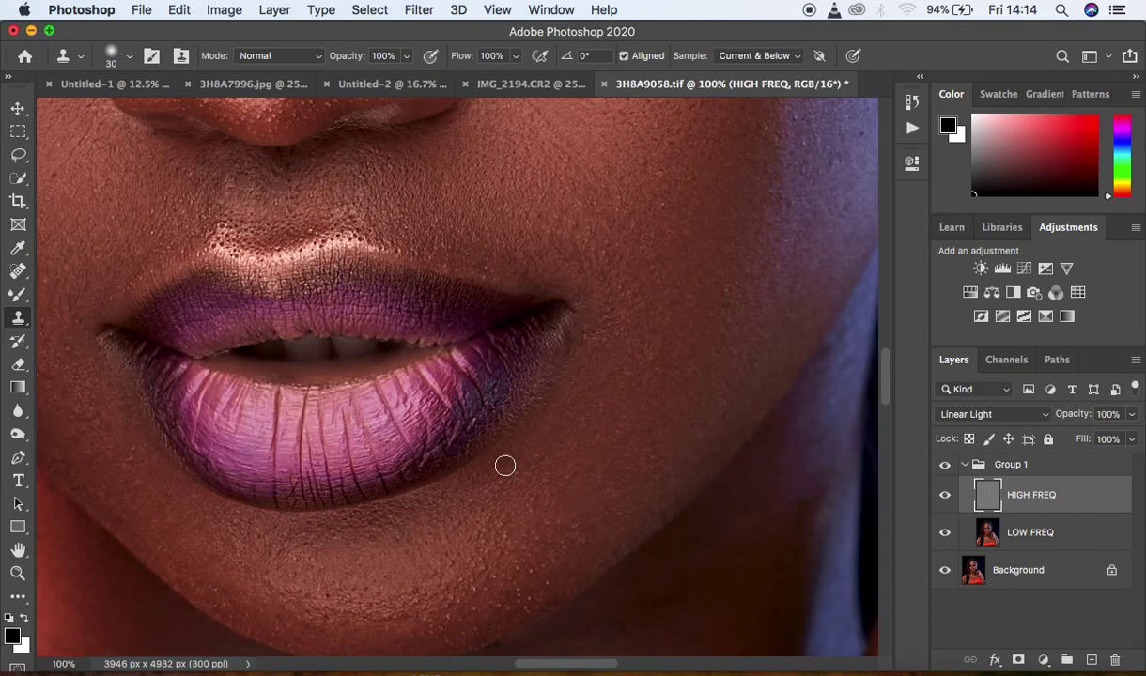
{"action": "left_click", "coordinate": [223, 383], "text": "alt"}
{"action": "left_click_drag", "start_coordinate": [211, 371], "coordinate": [235, 375]}
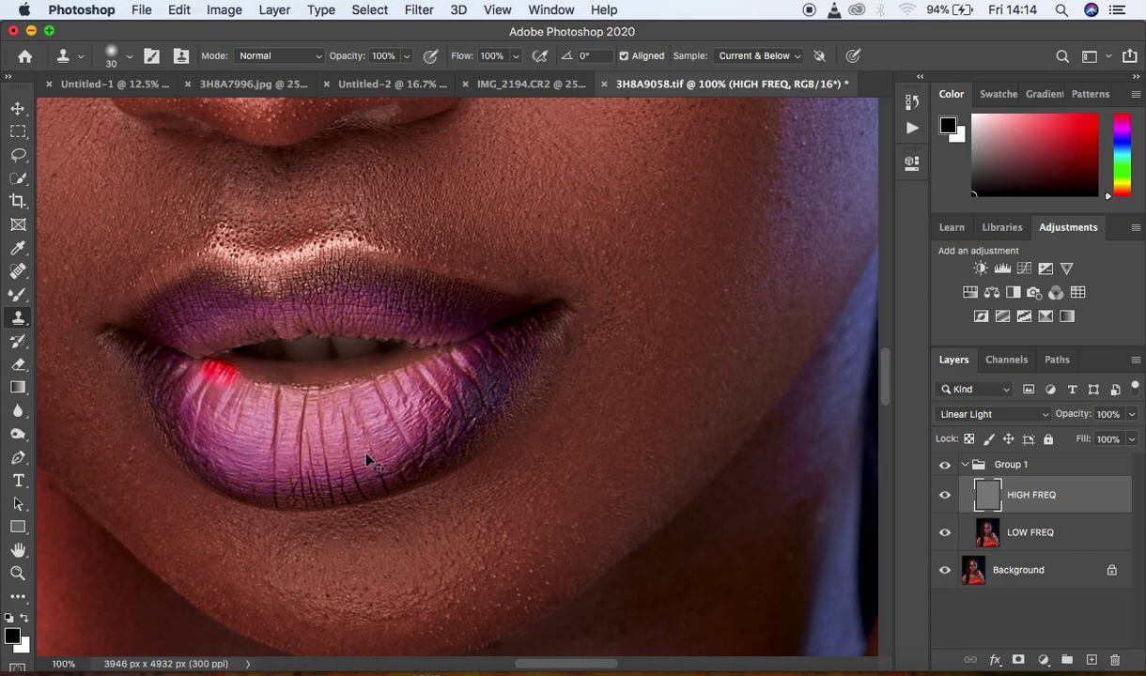
Collapse Group 1 and add a Curves adjustment layer above it.
{"action": "left_click", "coordinate": [966, 465]}
{"action": "key", "text": "super+minus"}
{"action": "key", "text": "super+minus"}
{"action": "key", "text": "super+minus"}
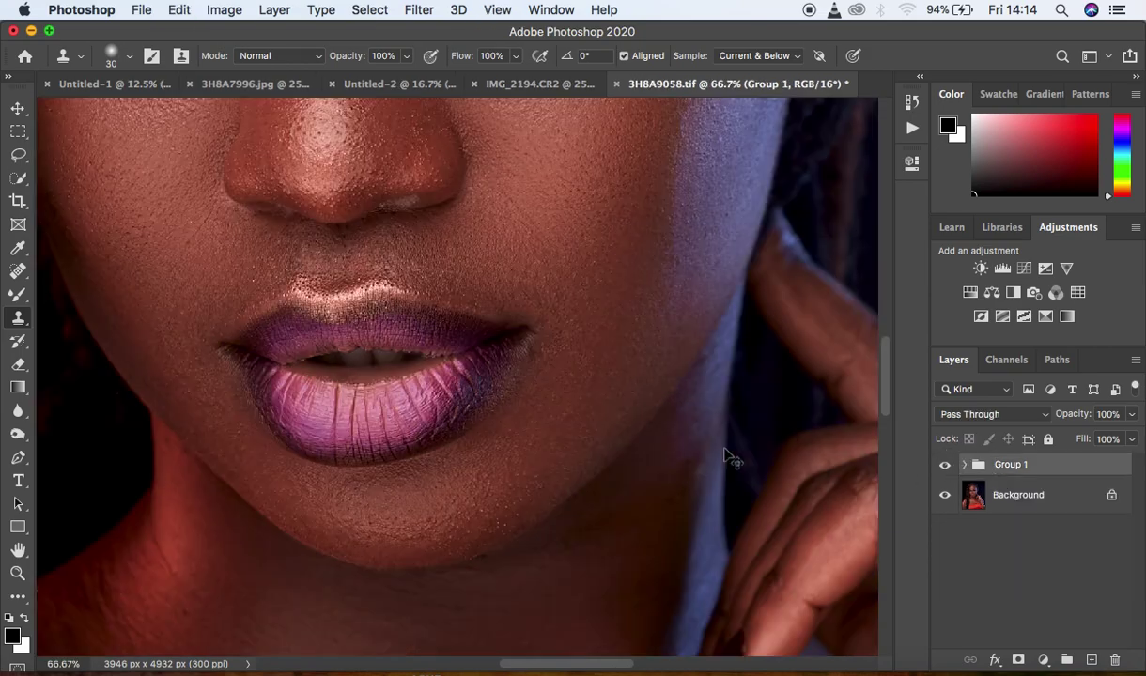
{"action": "key", "text": "super+minus"}
{"action": "key", "text": "super+minus"}
{"action": "key", "text": "super+minus"}
{"action": "key", "text": "super+minus"}
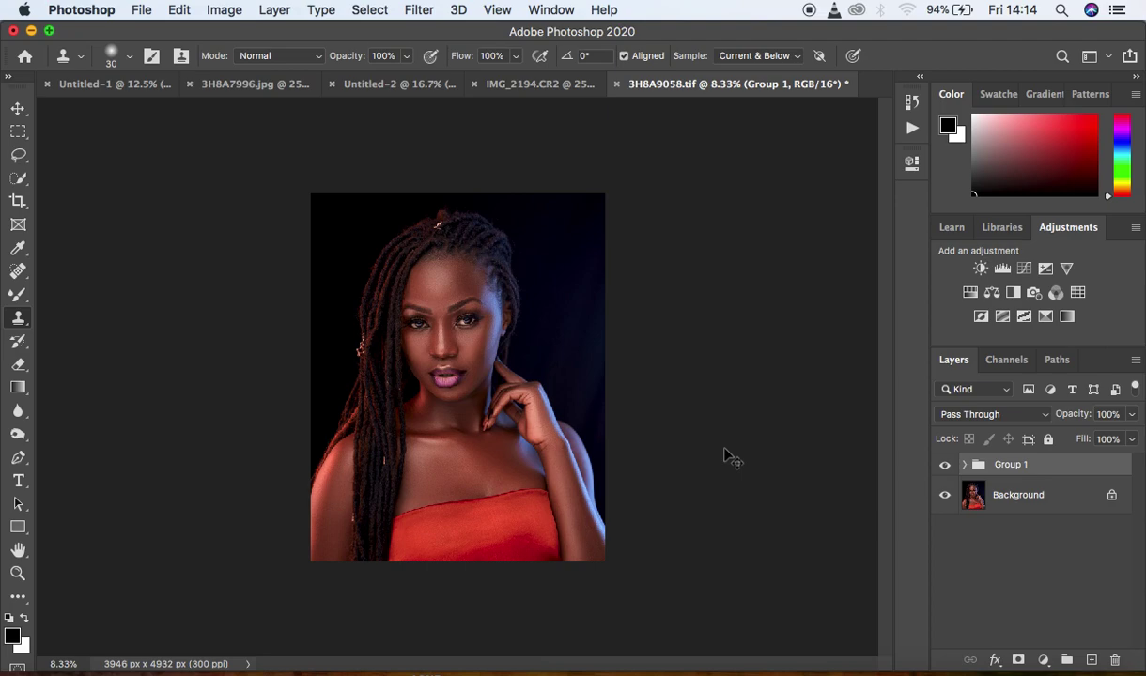
{"action": "key", "text": "super+plus"}
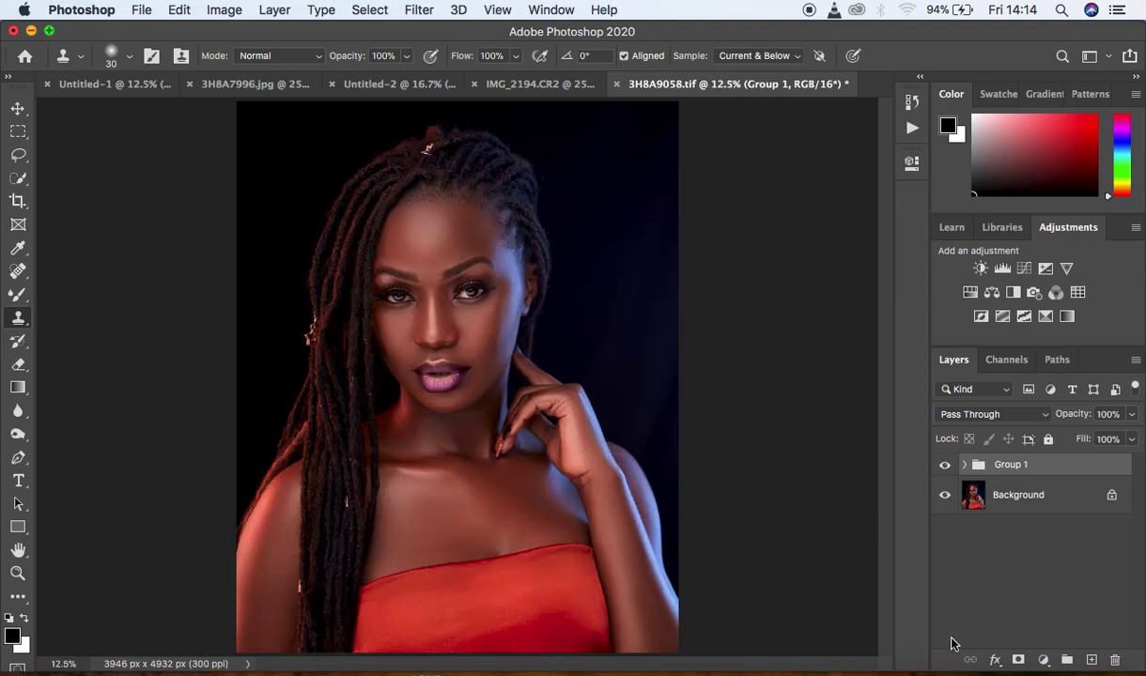
{"action": "left_click", "coordinate": [1040, 663]}
{"action": "left_click", "coordinate": [958, 407]}
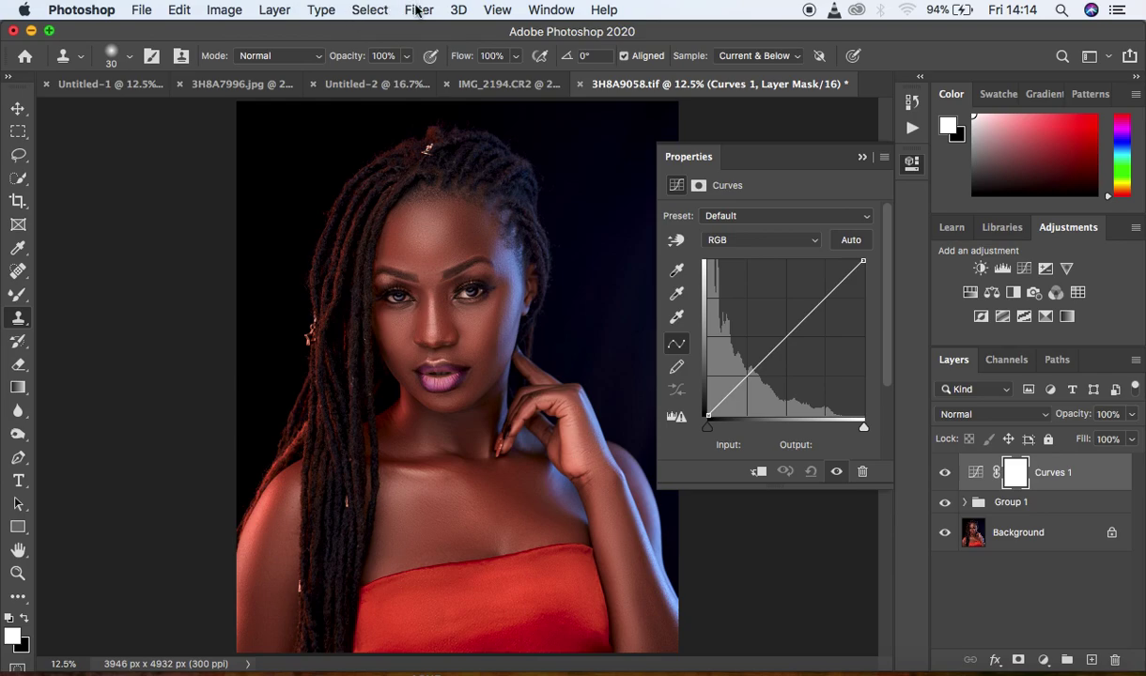
Mask the Curves layer with a Color Range selection of the forehead highlights at fuzziness 49, then brighten its curve to input 124, output 134.
{"action": "left_click", "coordinate": [368, 9]}
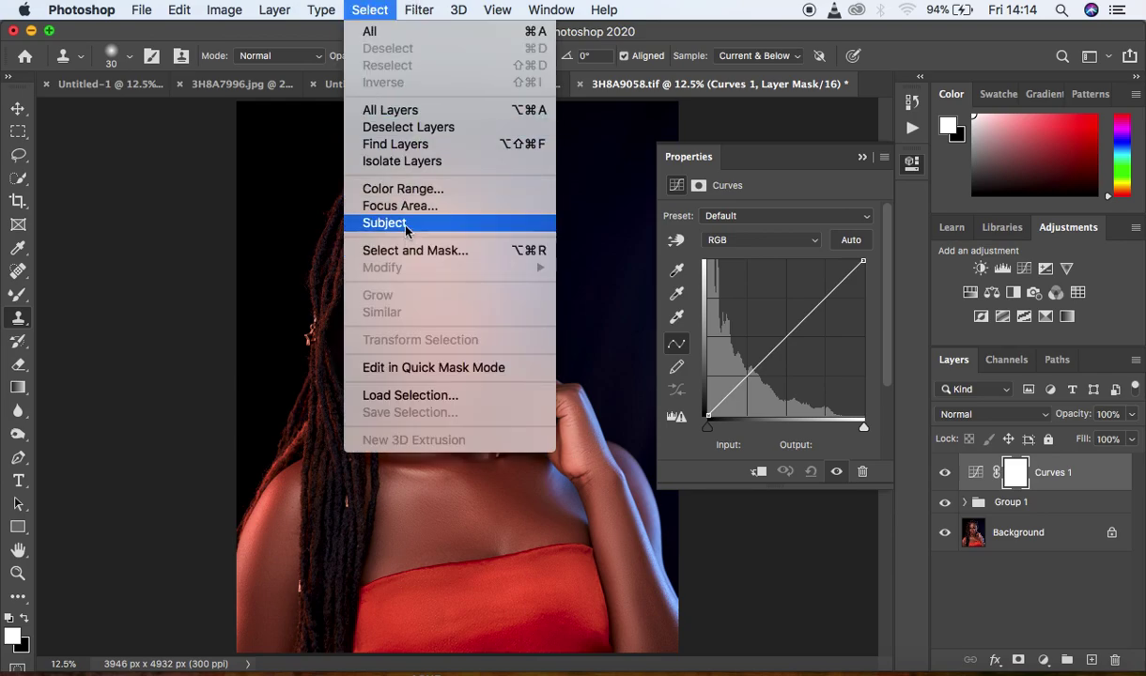
{"action": "left_click", "coordinate": [403, 189]}
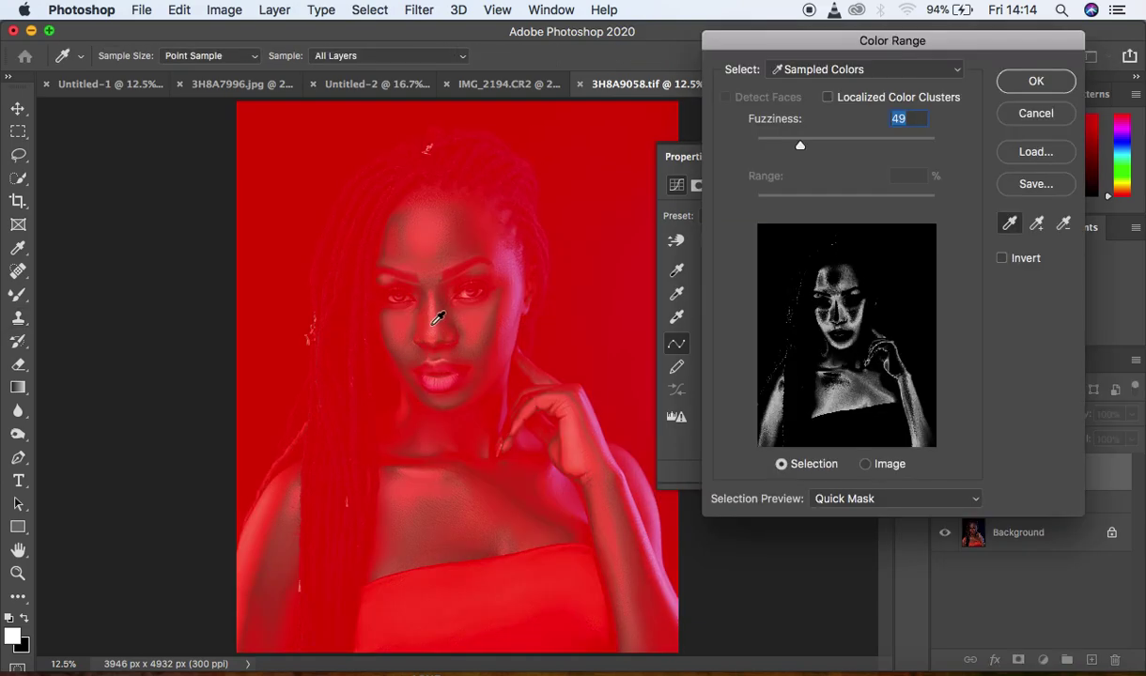
{"action": "left_click", "coordinate": [432, 327]}
{"action": "left_click", "coordinate": [434, 325]}
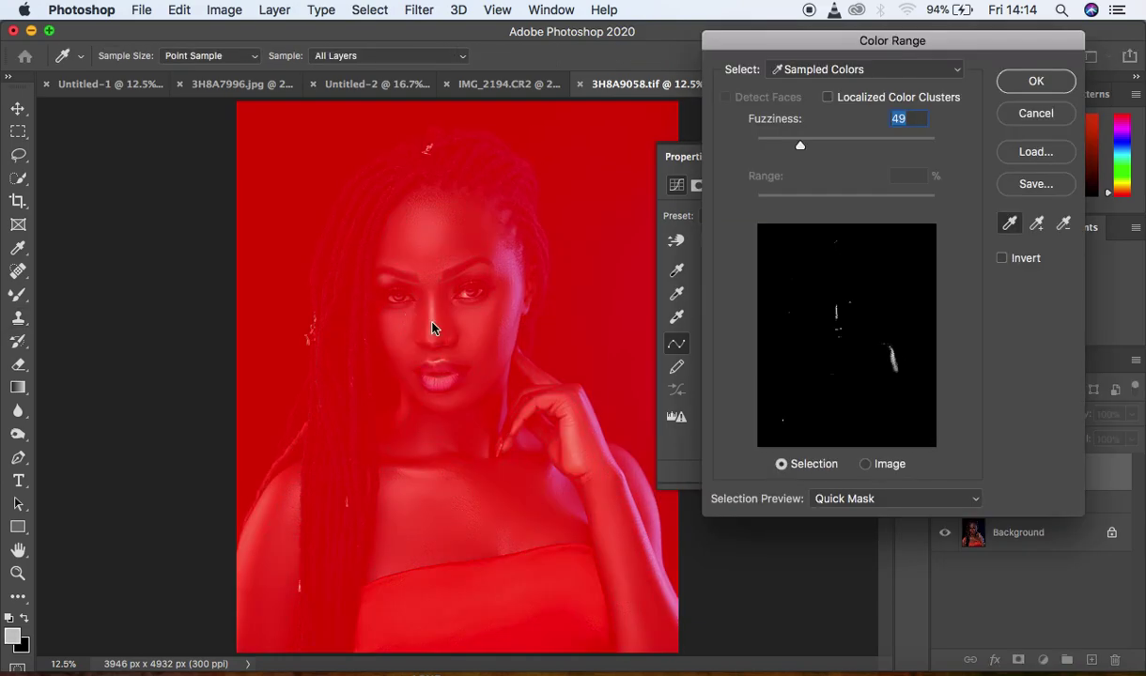
{"action": "left_click", "coordinate": [434, 235]}
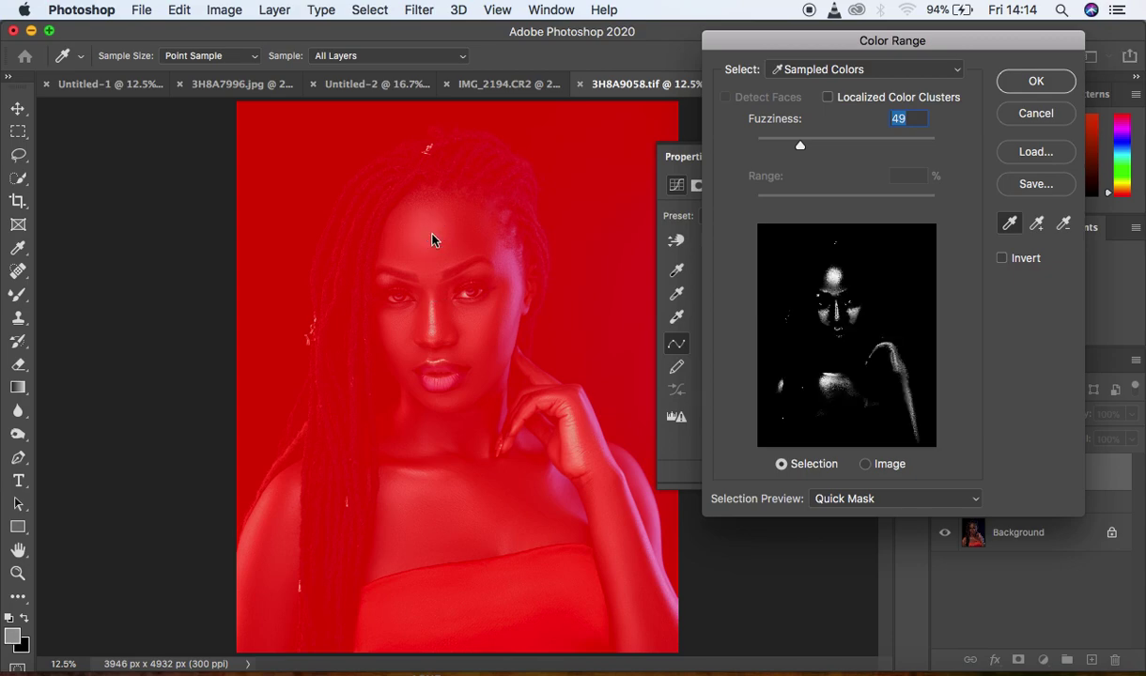
{"action": "left_click", "coordinate": [439, 231]}
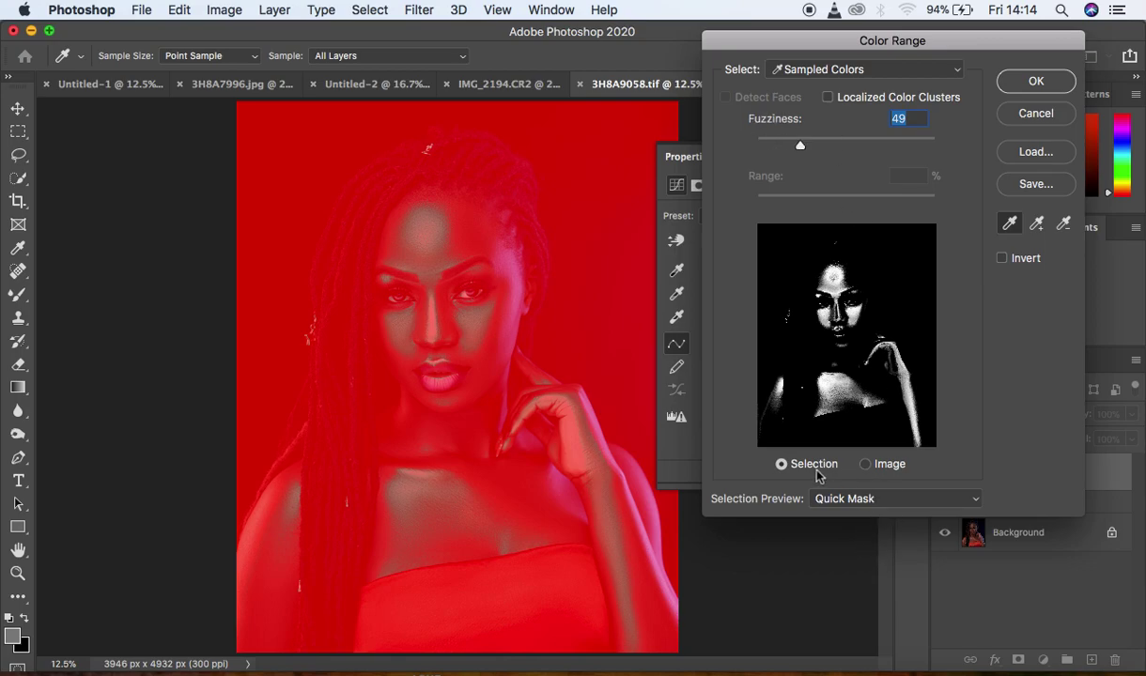
{"action": "left_click", "coordinate": [869, 501]}
{"action": "left_click", "coordinate": [869, 501]}
{"action": "left_click", "coordinate": [1023, 82]}
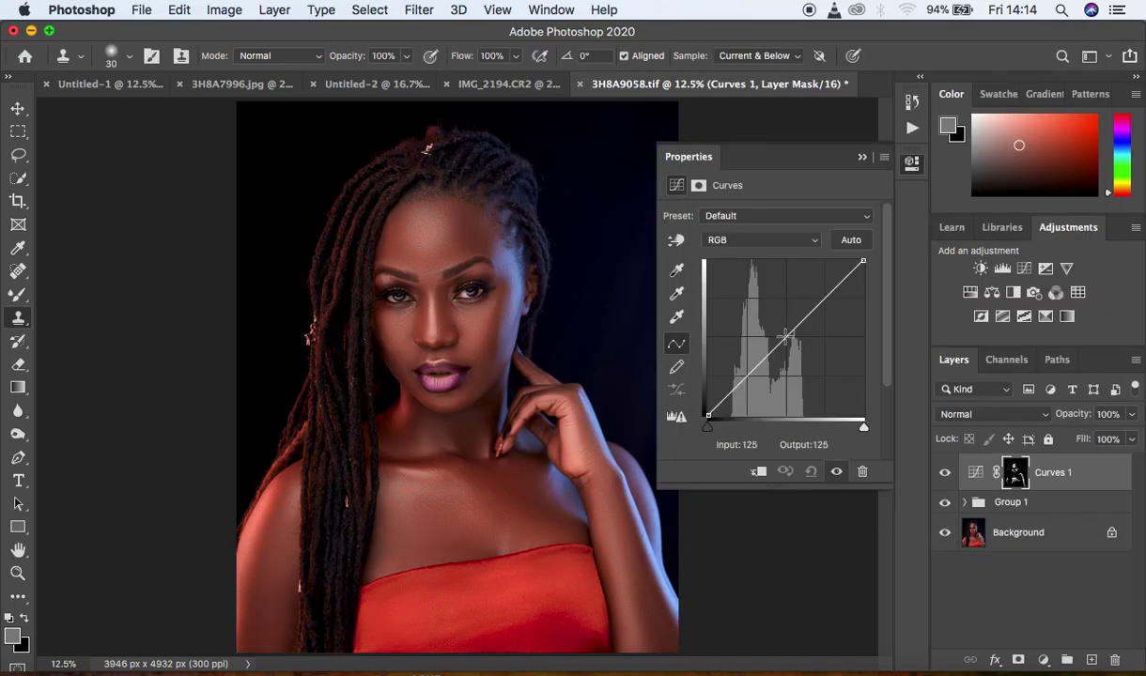
{"action": "left_click_drag", "start_coordinate": [787, 336], "coordinate": [783, 334]}
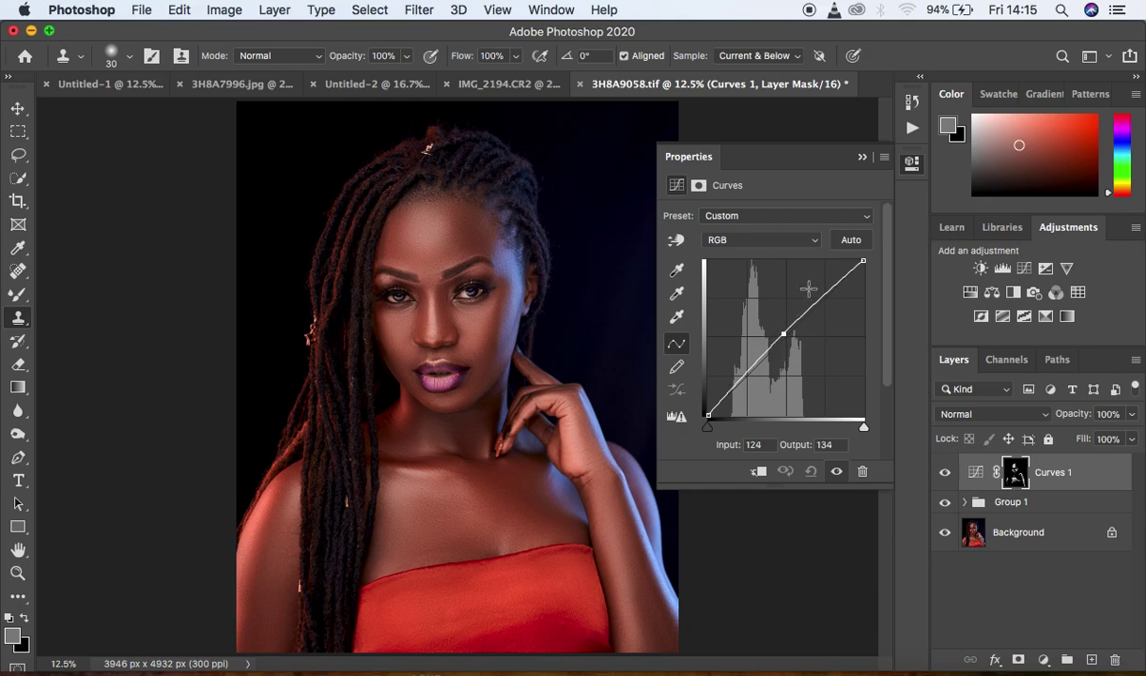
{"action": "left_click", "coordinate": [816, 146]}
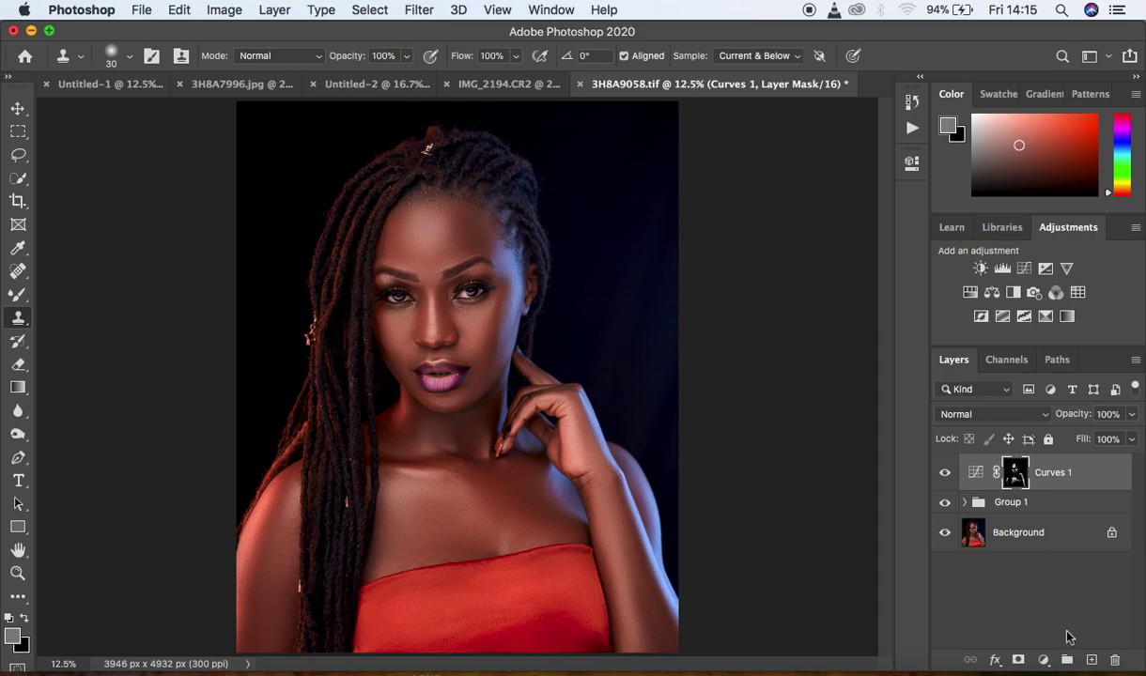
Add a second Curves layer masked by a Color Range selection of darker skin beside the nose, and lower its curve to input 131, output 124.
{"action": "left_click", "coordinate": [1042, 661]}
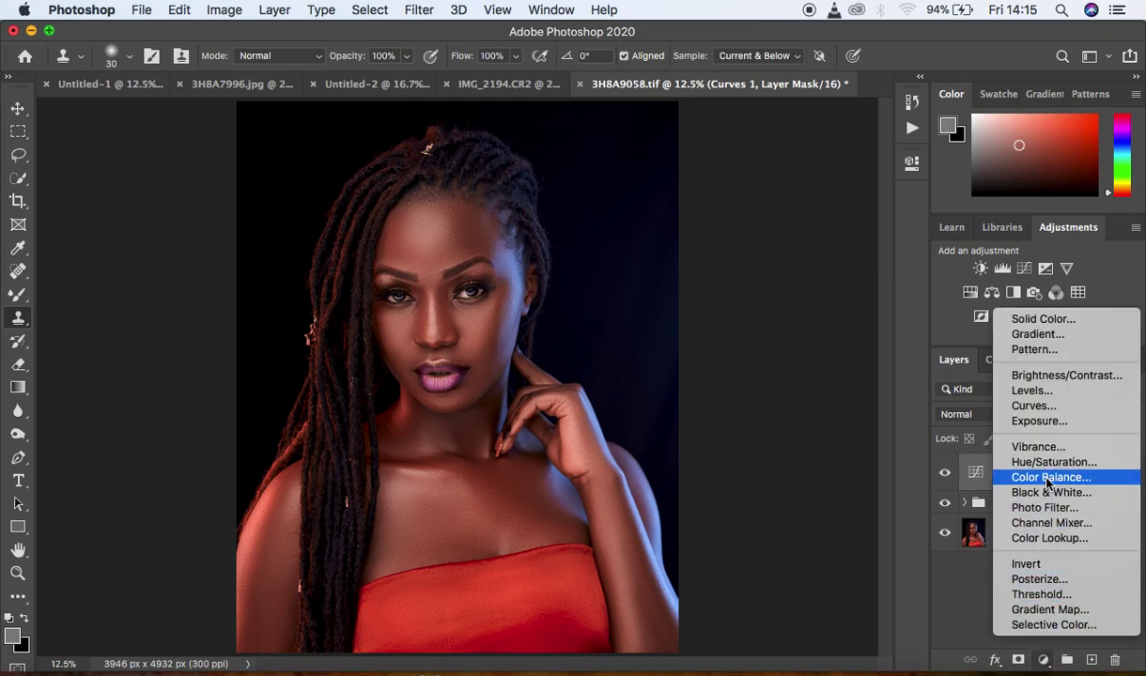
{"action": "left_click", "coordinate": [1034, 406]}
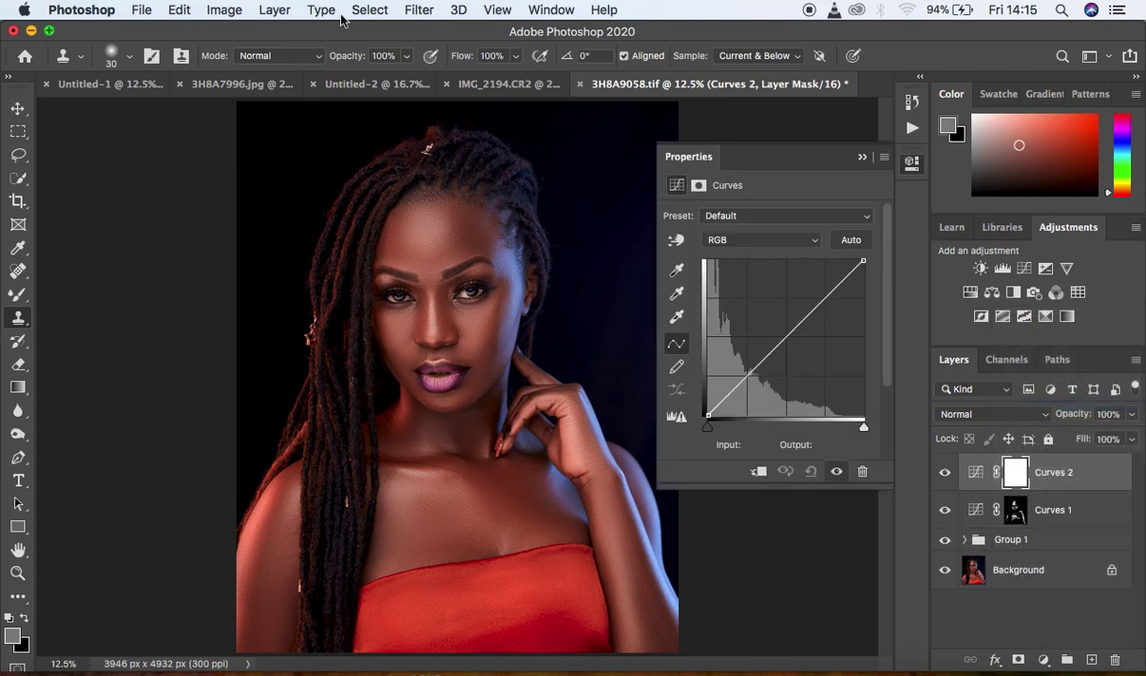
{"action": "left_click", "coordinate": [370, 9]}
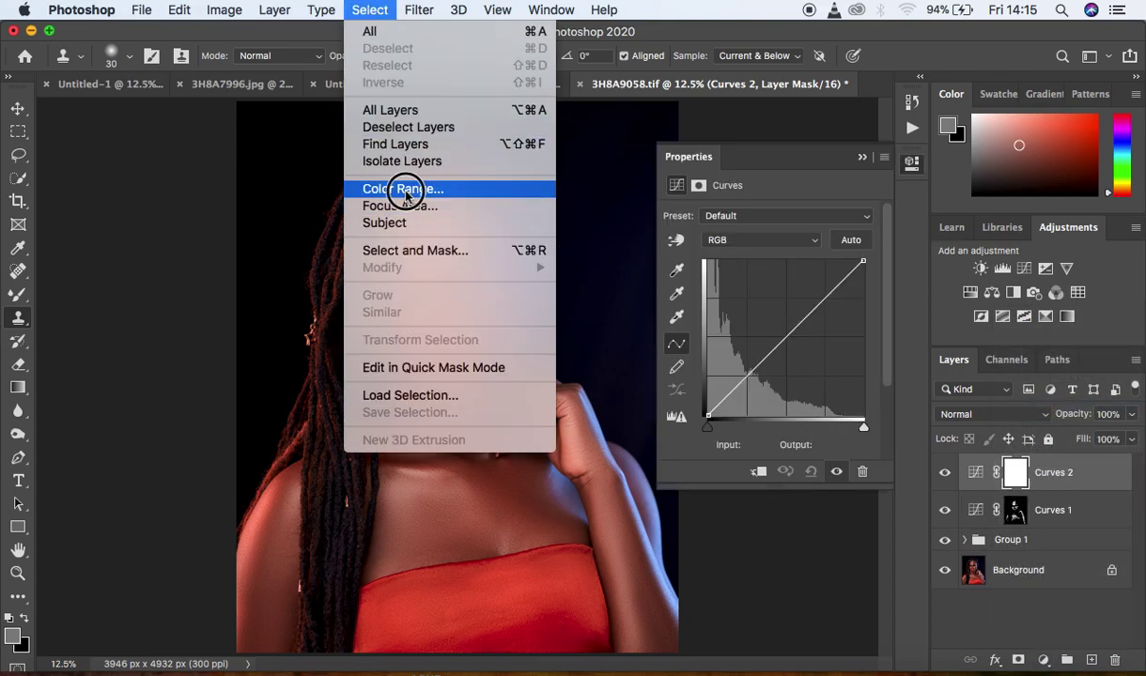
{"action": "left_click", "coordinate": [384, 188]}
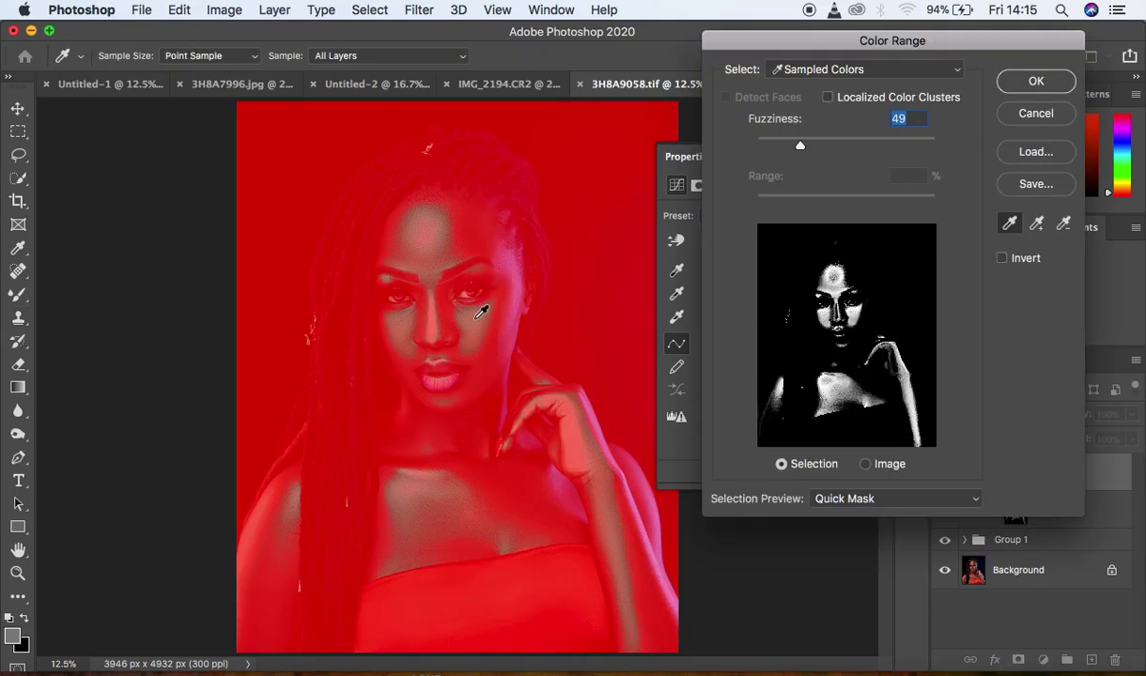
{"action": "left_click", "coordinate": [445, 313]}
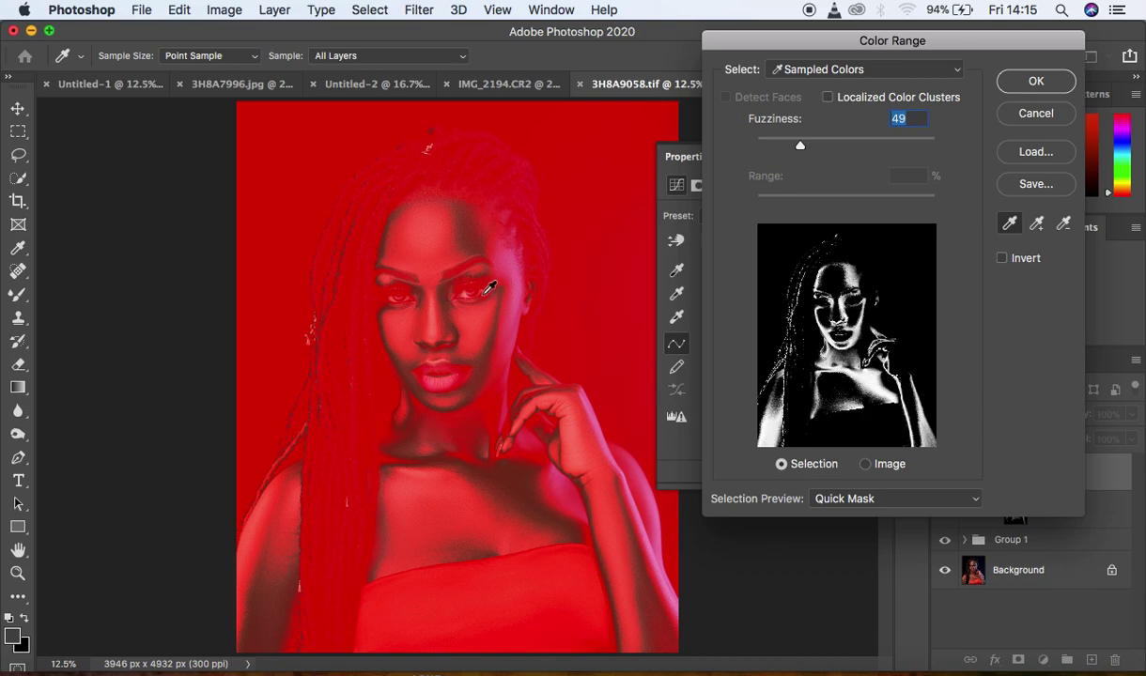
{"action": "left_click", "coordinate": [1027, 84]}
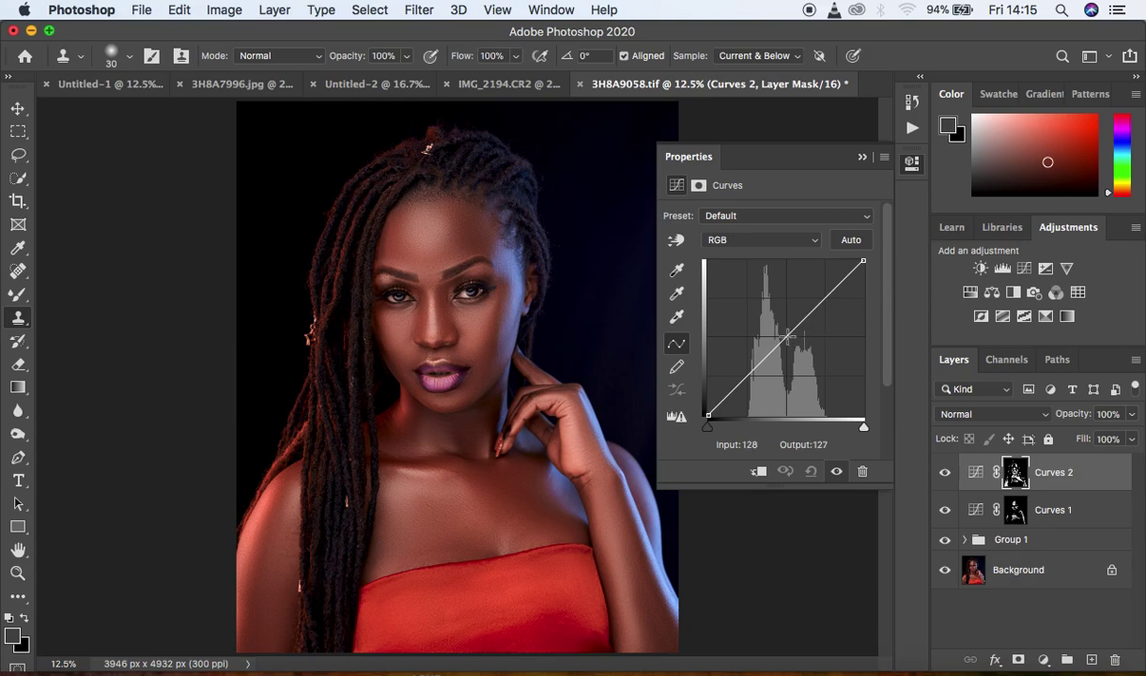
{"action": "left_click_drag", "start_coordinate": [785, 335], "coordinate": [789, 338]}
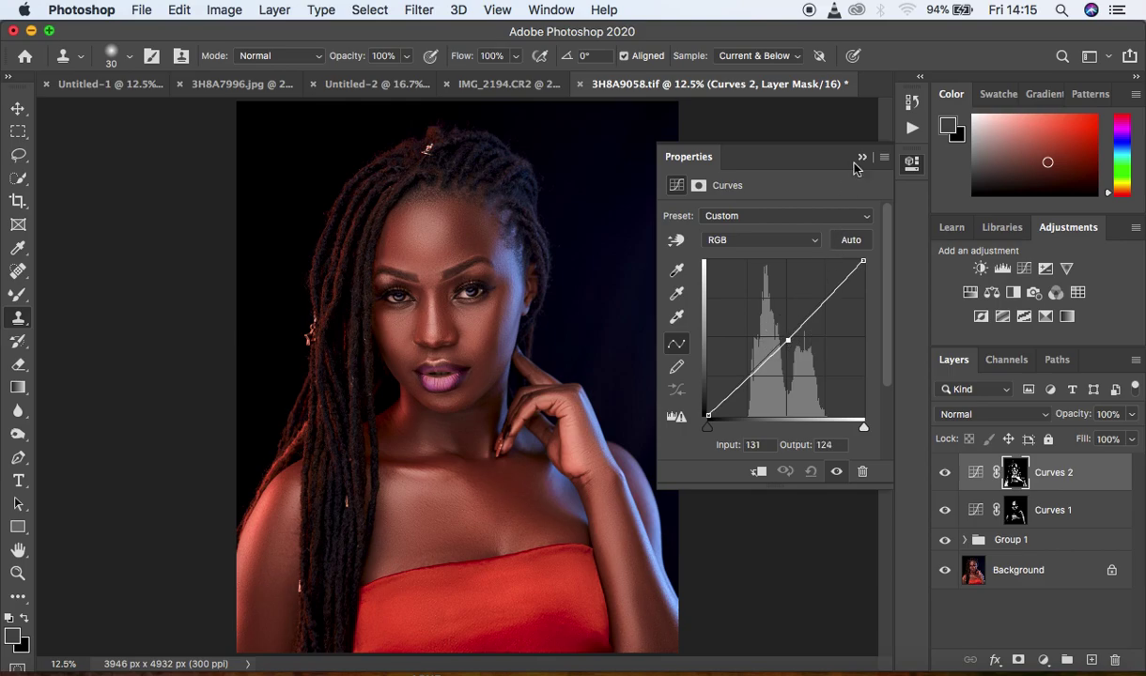
{"action": "left_click", "coordinate": [861, 158]}
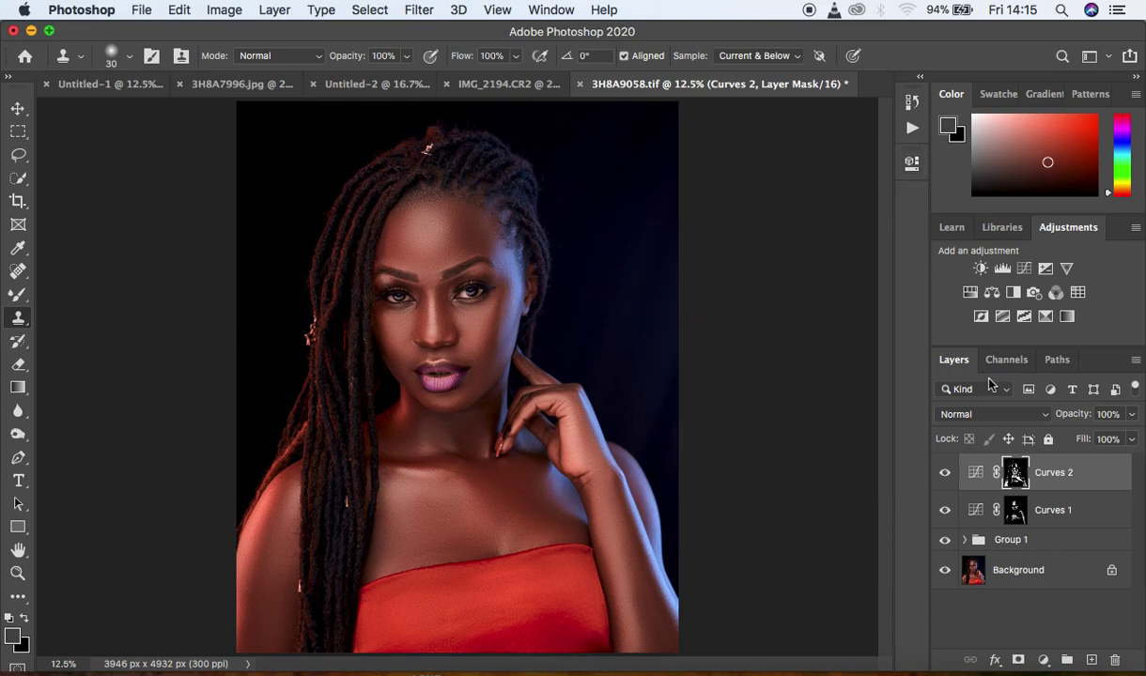
Group the two Curves layers, name the group DNB, and lower its opacity to 60%.
{"action": "left_click", "coordinate": [1078, 509], "text": "shift"}
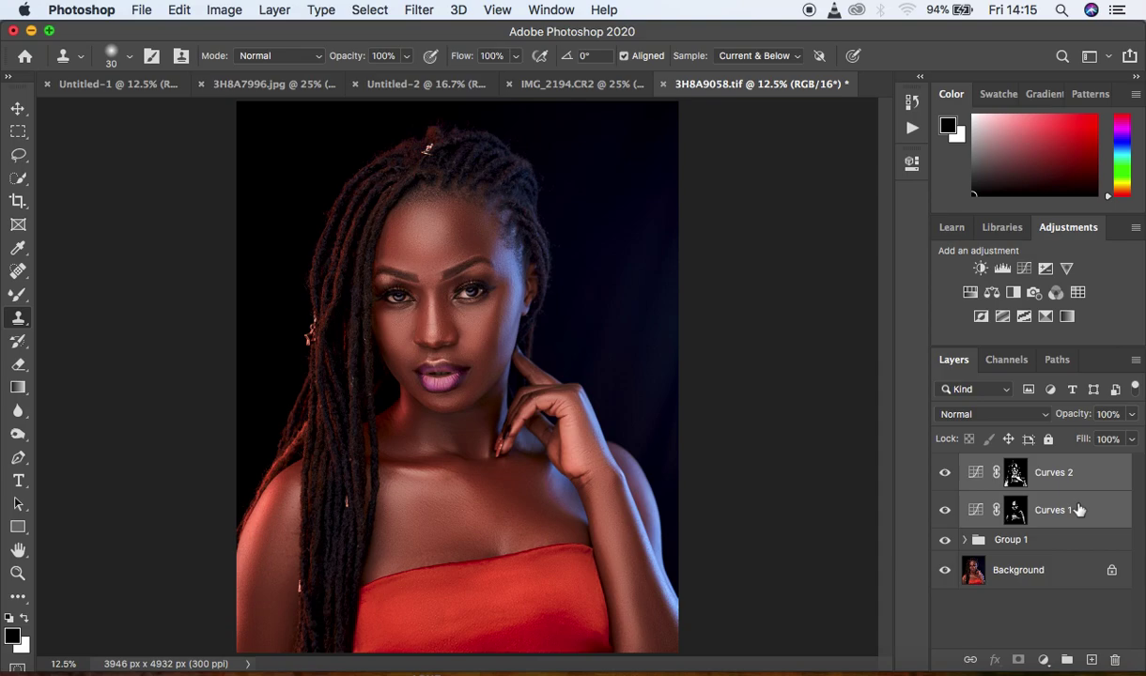
{"action": "key", "text": "super+g"}
{"action": "double_click", "coordinate": [1015, 465]}
{"action": "type", "text": "D"}
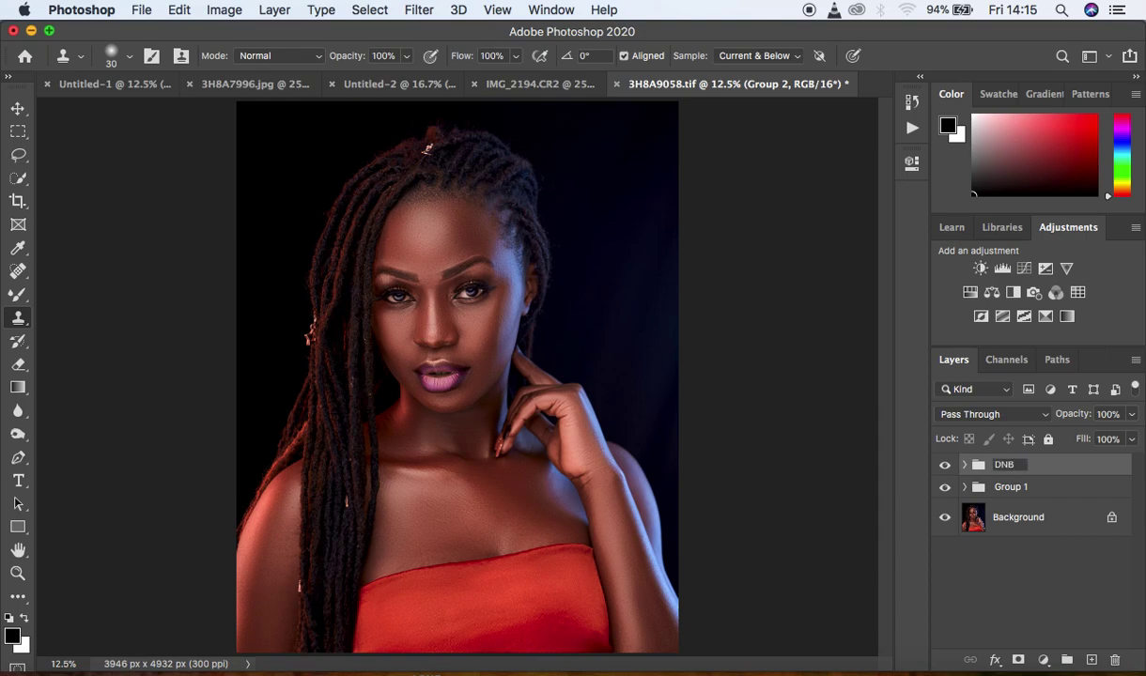
{"action": "type", "text": "NB"}
{"action": "key", "text": "Return"}
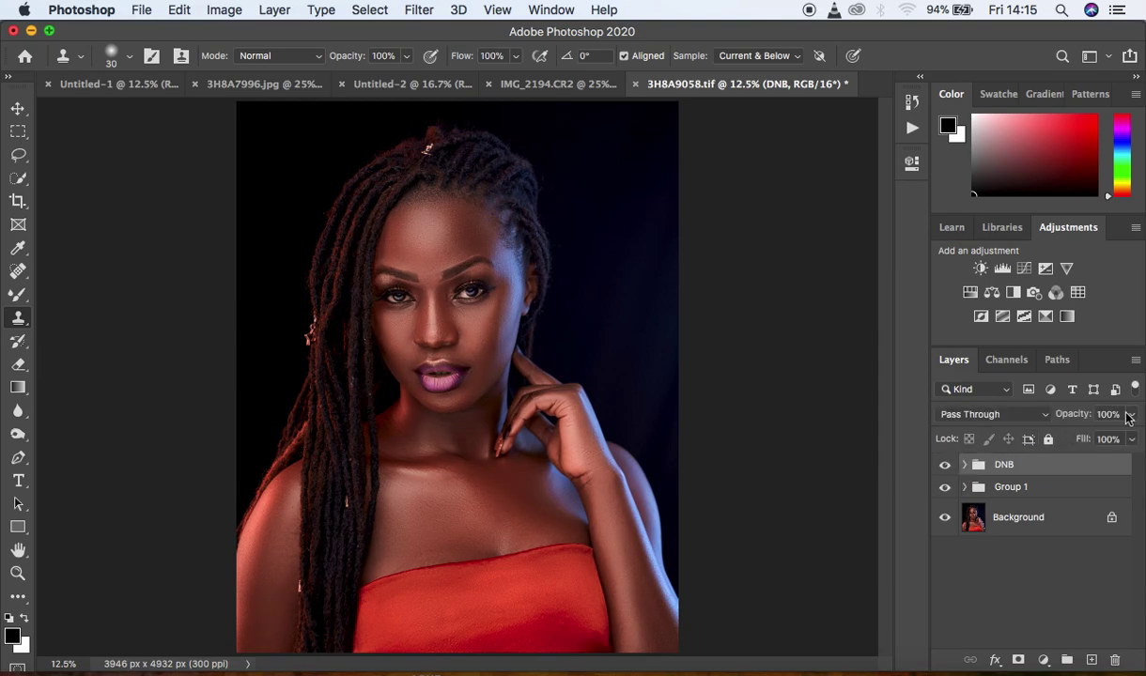
{"action": "left_click_drag", "start_coordinate": [1129, 416], "coordinate": [1100, 440]}
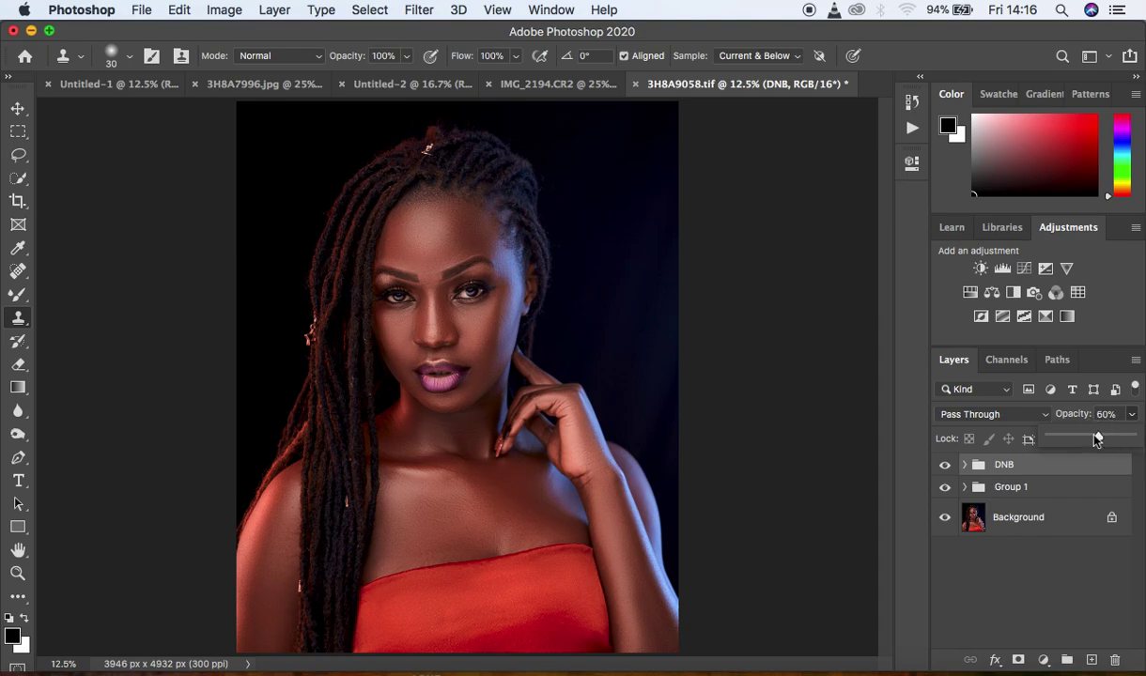
{"action": "left_click", "coordinate": [945, 467]}
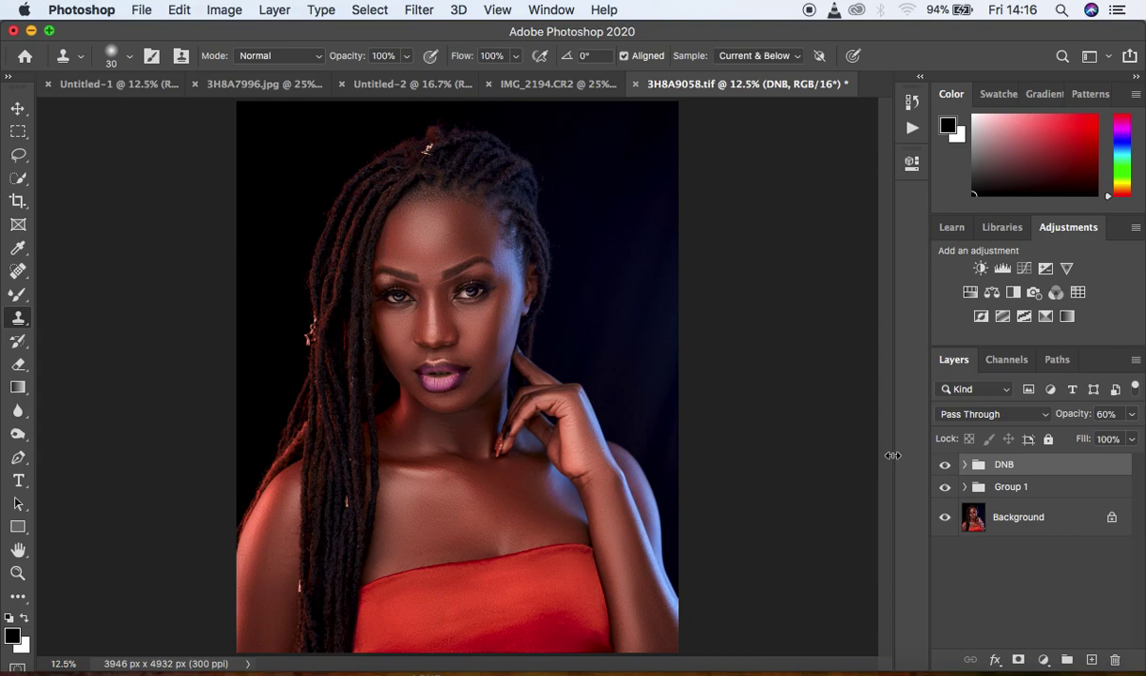
Stamp all visible layers into a new layer on top of the stack and duplicate it.
{"action": "key", "text": "super+alt+shift+e"}
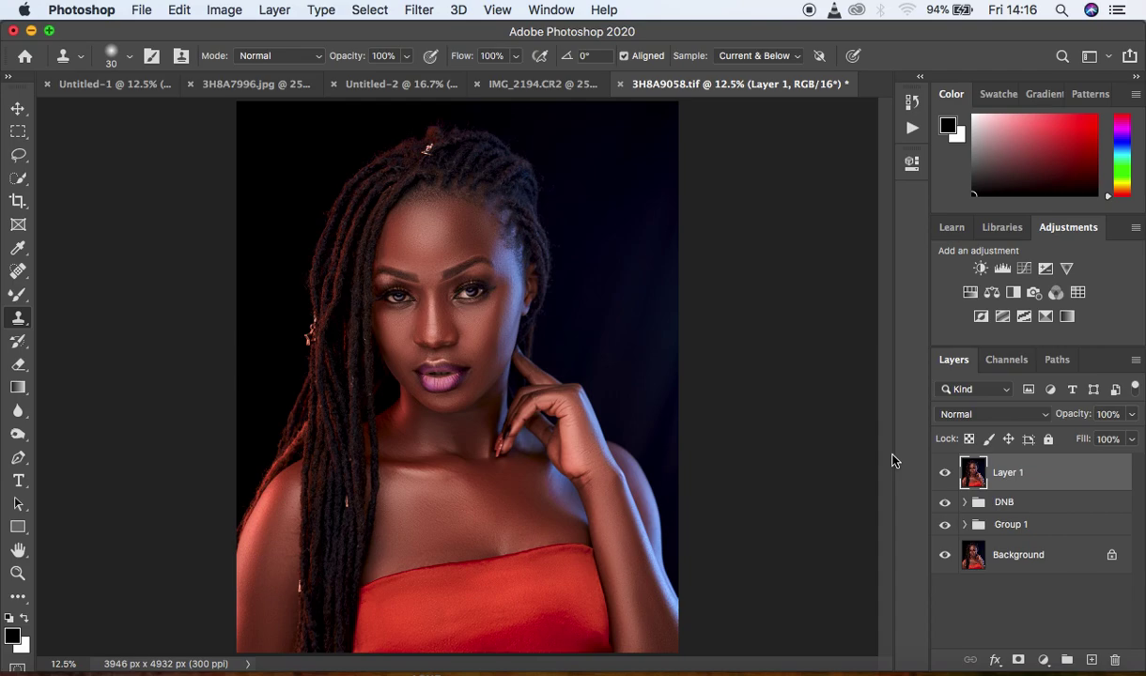
{"action": "key", "text": "super+j"}
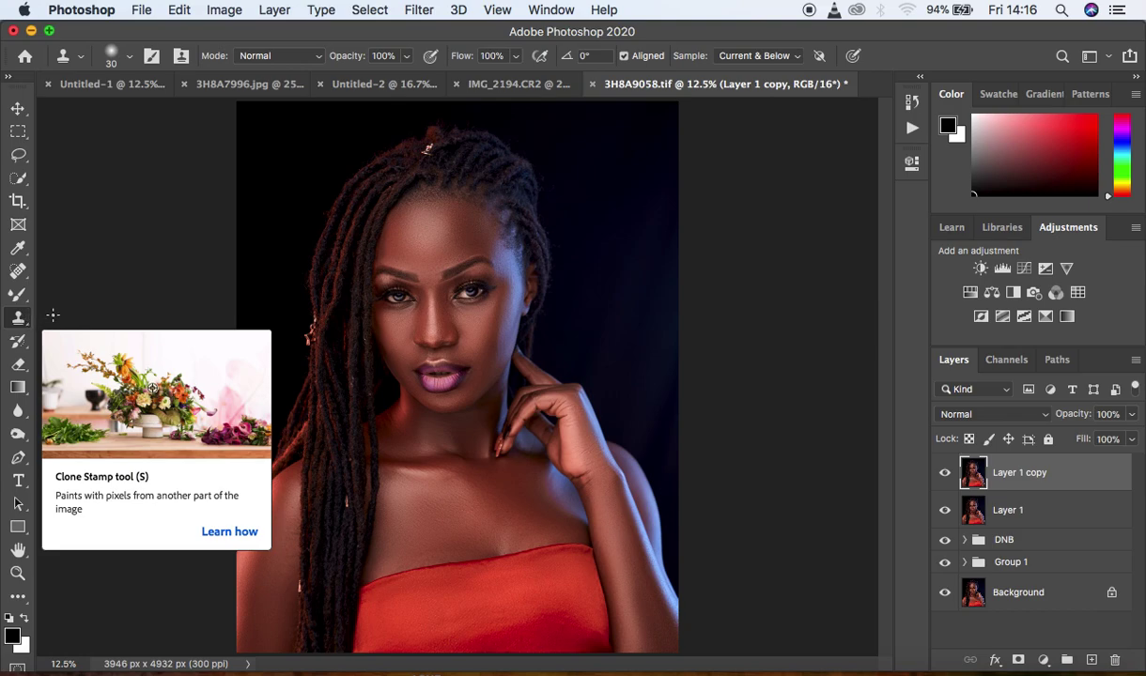
Set the Clone Stamp to sample the current layer and clone lip texture over the upper edge of the lower lip.
{"action": "left_click", "coordinate": [764, 57]}
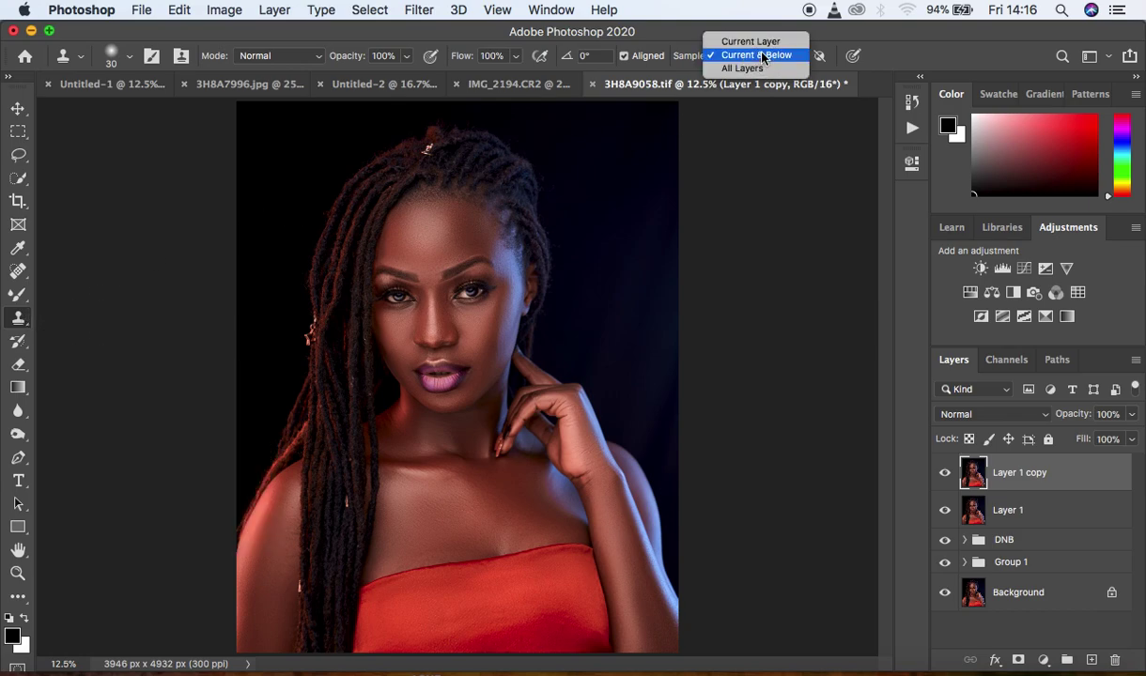
{"action": "left_click", "coordinate": [756, 41]}
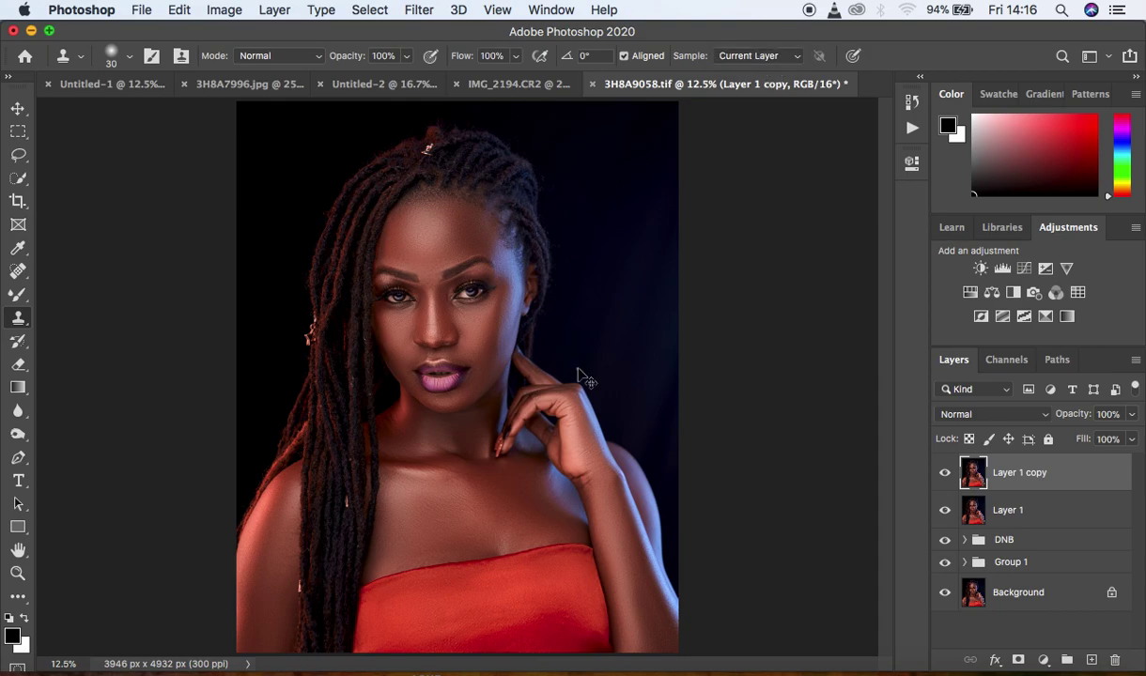
{"action": "key", "text": "super+plus"}
{"action": "key", "text": "super+plus"}
{"action": "key", "text": "super+plus"}
{"action": "key", "text": "super+plus"}
{"action": "key", "text": "super+plus"}
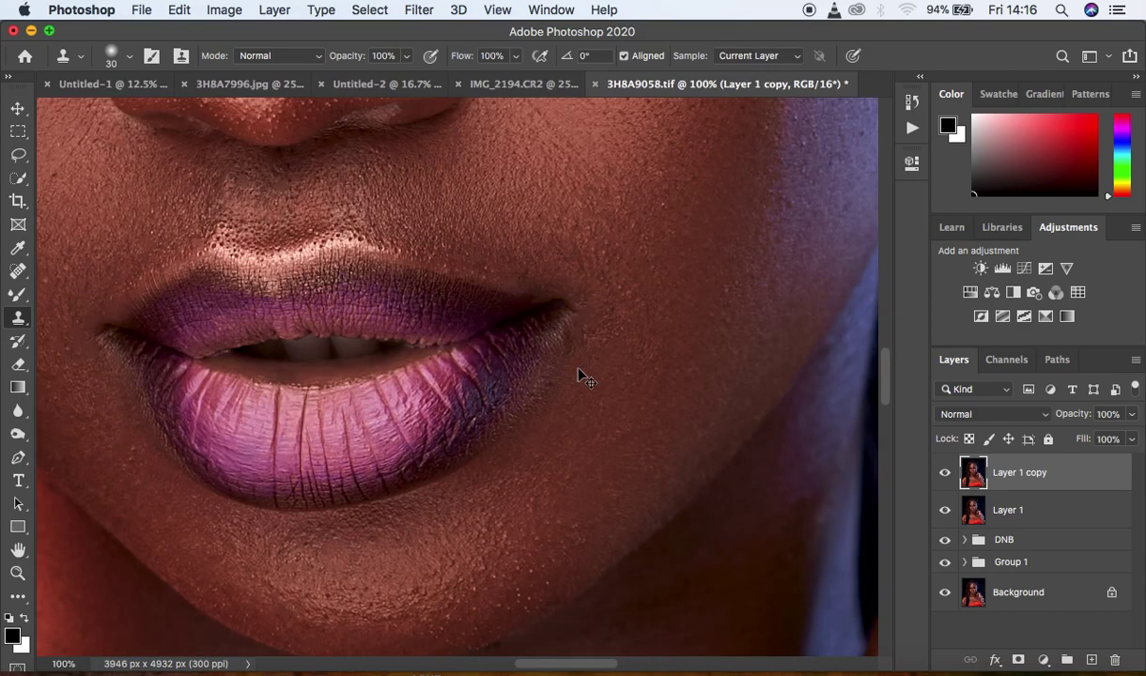
{"action": "key", "text": "super+plus"}
{"action": "key", "text": "super+minus"}
{"action": "left_click", "coordinate": [206, 380], "text": "alt"}
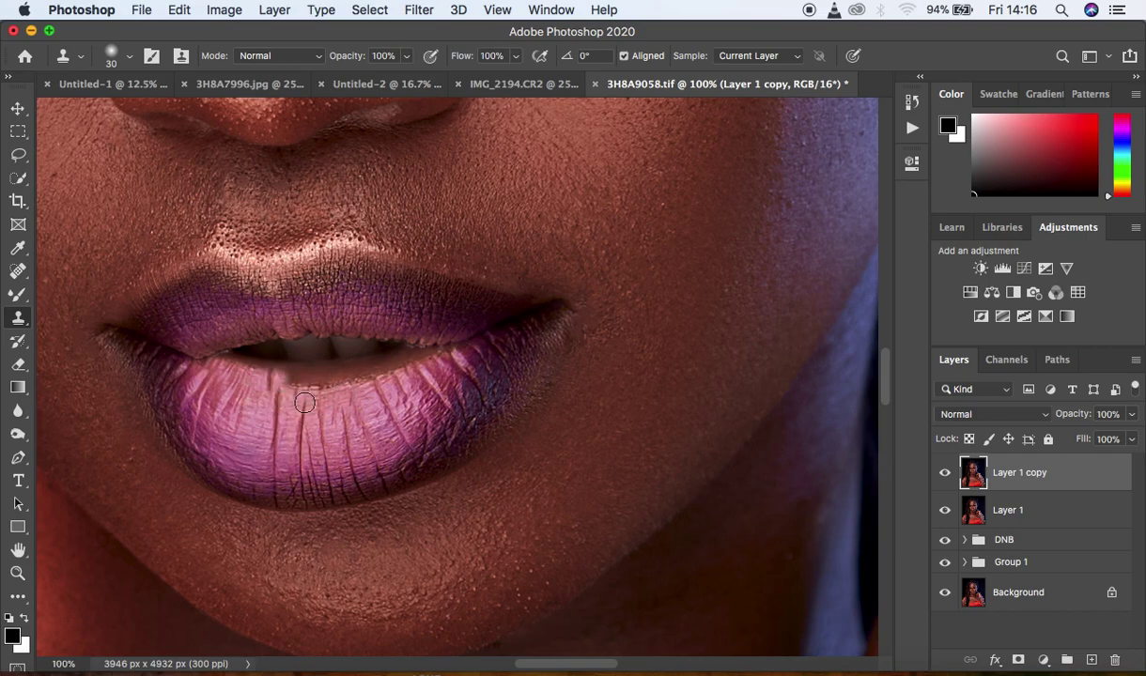
{"action": "mouse_move", "coordinate": [290, 399]}
{"action": "left_mouse_down"}
{"action": "mouse_move", "coordinate": [274, 376]}
{"action": "mouse_move", "coordinate": [258, 392]}
{"action": "left_mouse_up"}
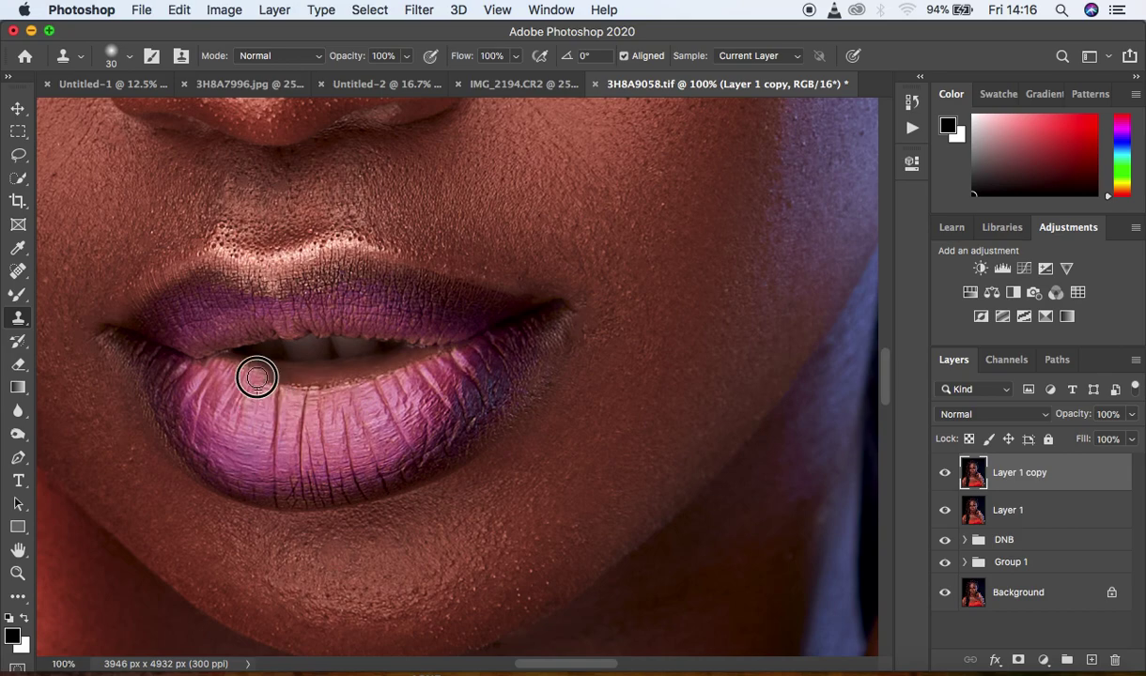
{"action": "left_click", "coordinate": [273, 378], "text": "alt"}
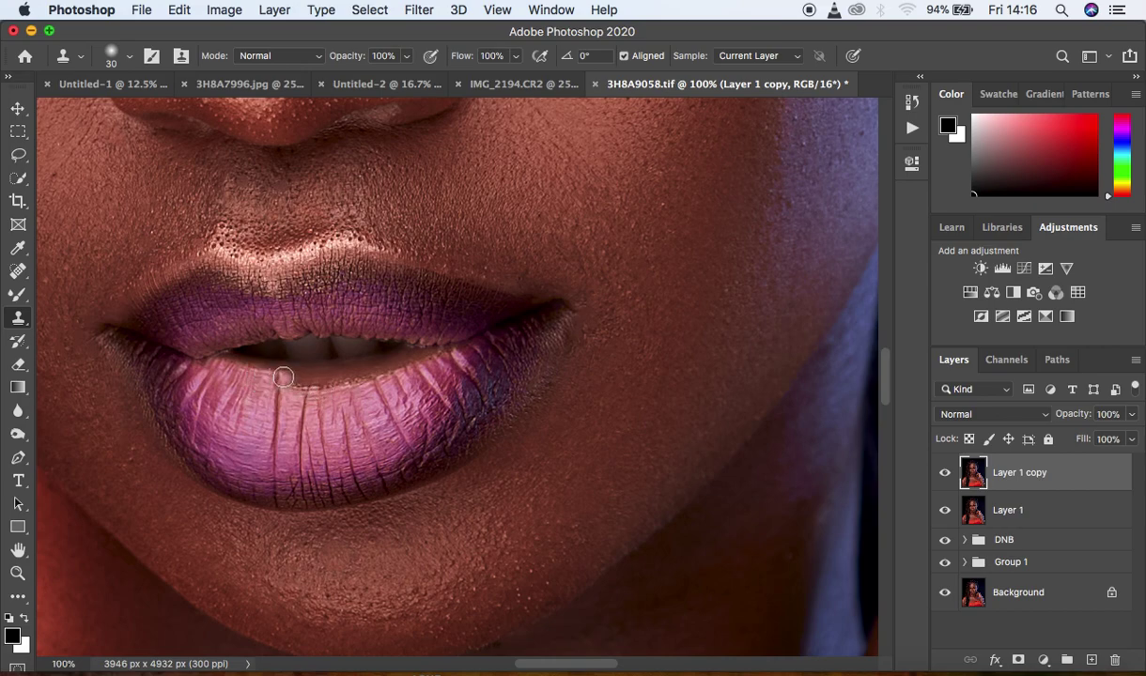
{"action": "left_click_drag", "start_coordinate": [297, 398], "coordinate": [293, 401]}
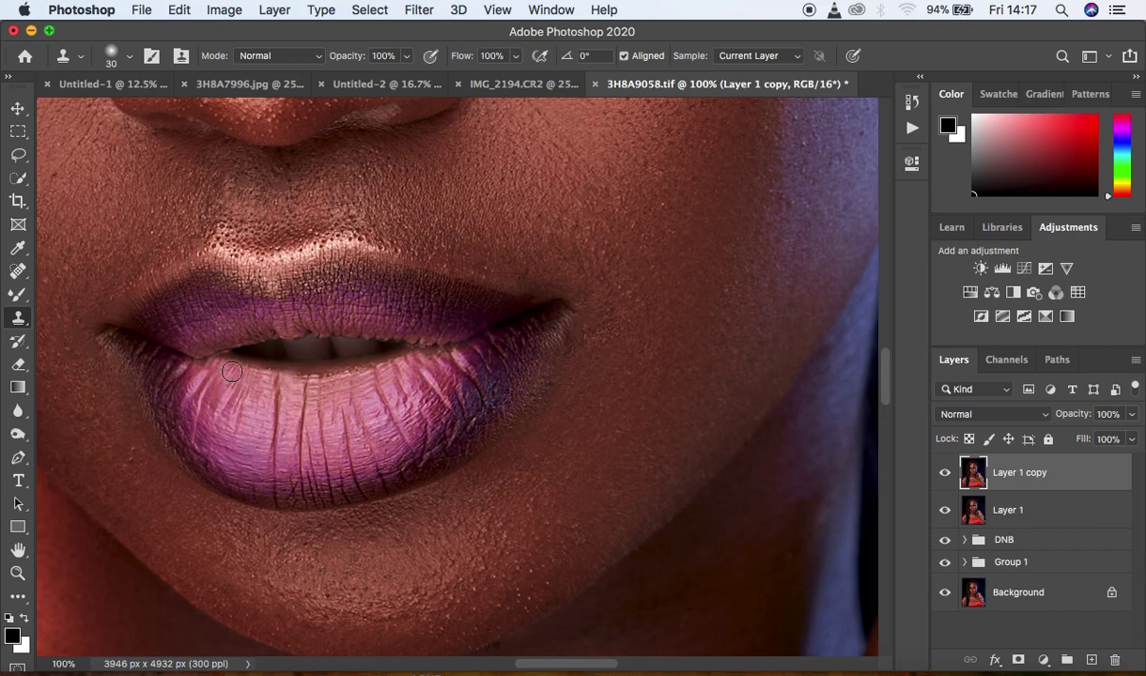
Clone smooth lip texture along the full inner edge of the lower lip toward the right corner of the mouth.
{"action": "mouse_move", "coordinate": [236, 368]}
{"action": "left_mouse_down"}
{"action": "mouse_move", "coordinate": [322, 371]}
{"action": "mouse_move", "coordinate": [408, 353]}
{"action": "left_mouse_up"}
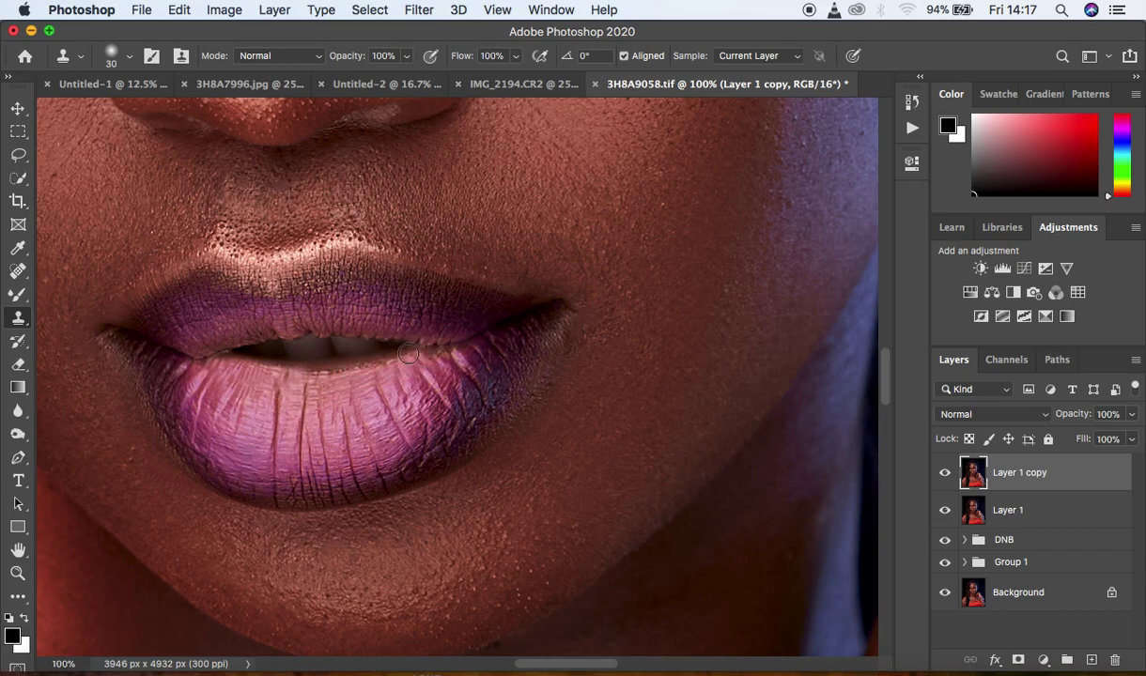
{"action": "left_click", "coordinate": [296, 386], "text": "alt"}
{"action": "left_click_drag", "start_coordinate": [285, 375], "coordinate": [370, 366]}
{"action": "left_click_drag", "start_coordinate": [393, 362], "coordinate": [438, 347]}
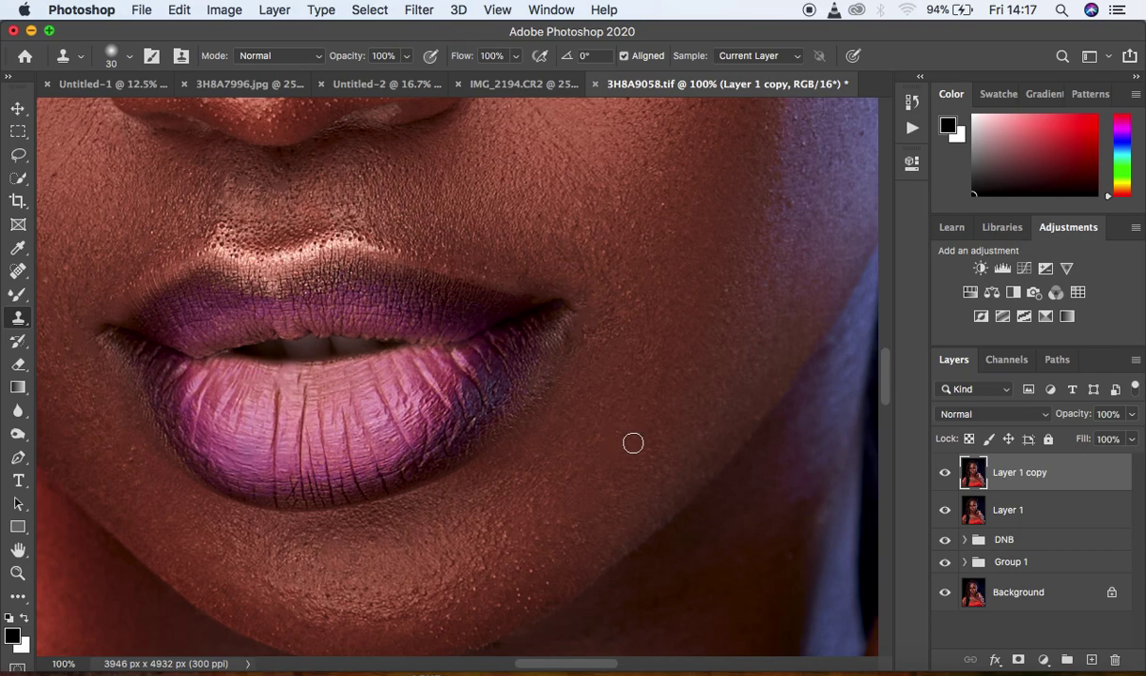
Heal the creases near the inner edge of the lower lip using the Spot Healing Brush at size 9.
{"action": "left_click", "coordinate": [17, 274]}
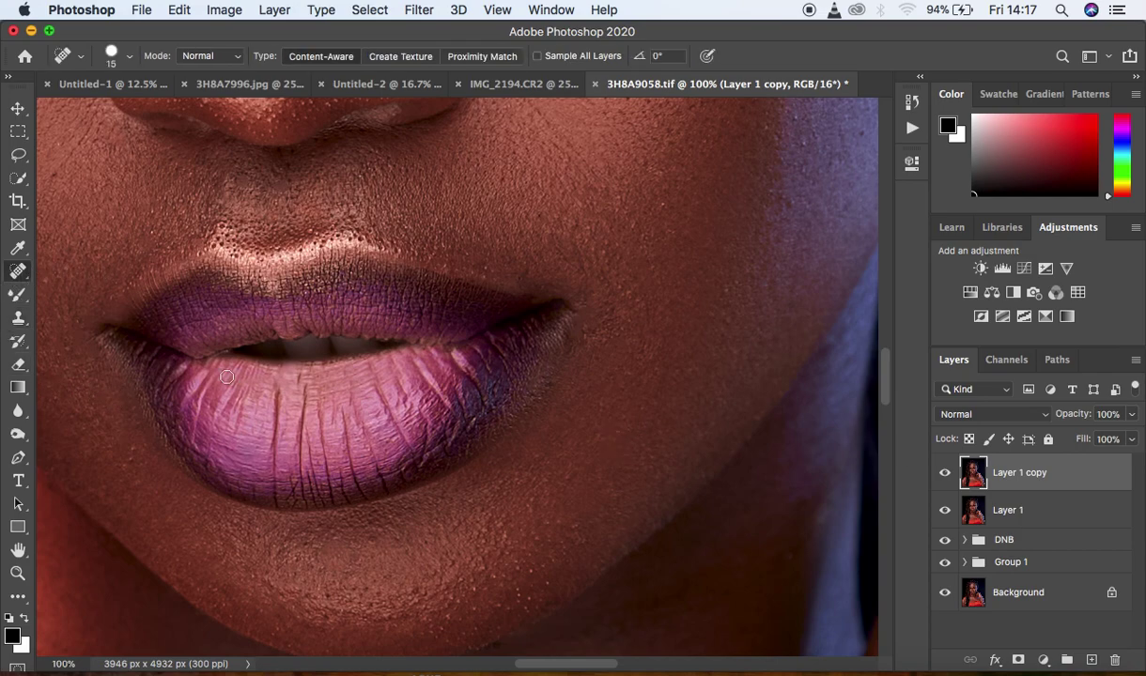
{"action": "left_click", "coordinate": [316, 378]}
{"action": "key", "text": "bracketleft"}
{"action": "key", "text": "bracketleft"}
{"action": "left_click", "coordinate": [123, 340]}
{"action": "left_click", "coordinate": [367, 378]}
{"action": "left_click", "coordinate": [316, 400]}
{"action": "left_click", "coordinate": [333, 380]}
{"action": "left_click", "coordinate": [296, 355]}
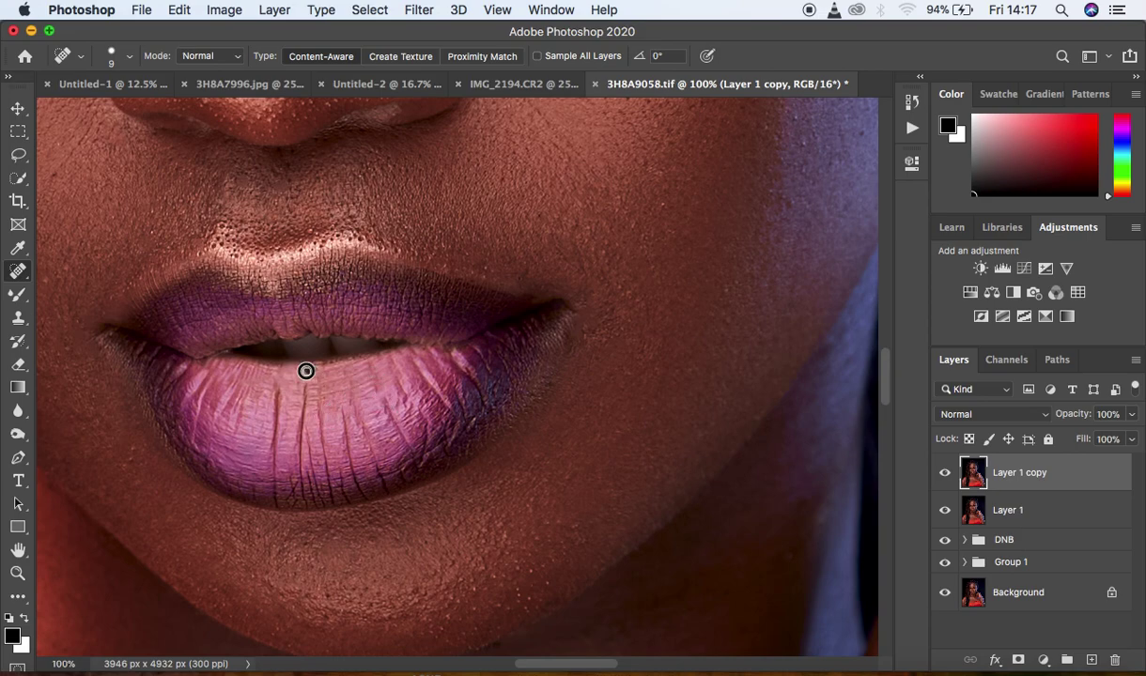
Heal the remaining vertical creases in the middle of the lower lip and touch up the right corner of the mouth.
{"action": "mouse_move", "coordinate": [300, 390]}
{"action": "left_mouse_down"}
{"action": "mouse_move", "coordinate": [278, 411]}
{"action": "mouse_move", "coordinate": [278, 379]}
{"action": "left_mouse_up"}
{"action": "left_click", "coordinate": [292, 375]}
{"action": "mouse_move", "coordinate": [261, 445]}
{"action": "left_mouse_down"}
{"action": "mouse_move", "coordinate": [260, 418]}
{"action": "mouse_move", "coordinate": [291, 396]}
{"action": "mouse_move", "coordinate": [300, 413]}
{"action": "mouse_move", "coordinate": [268, 400]}
{"action": "left_mouse_up"}
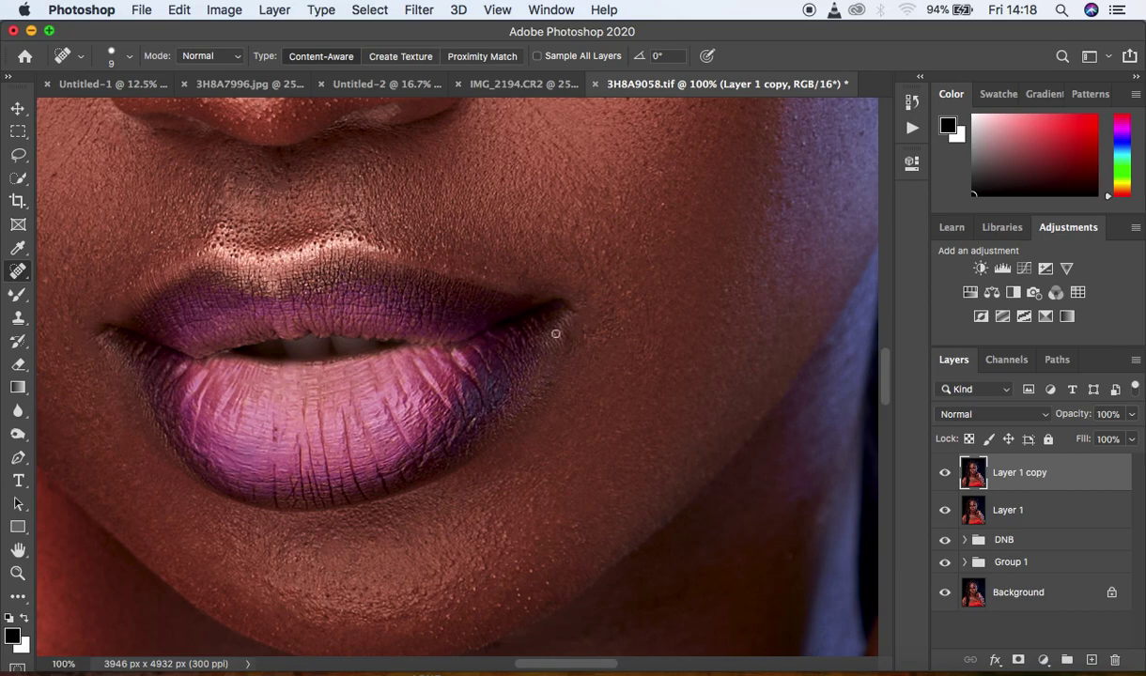
{"action": "left_click_drag", "start_coordinate": [567, 322], "coordinate": [575, 308]}
Rename the retouched top layer as lips.
{"action": "key", "text": "super+minus"}
{"action": "key", "text": "super+minus"}
{"action": "key", "text": "super+minus"}
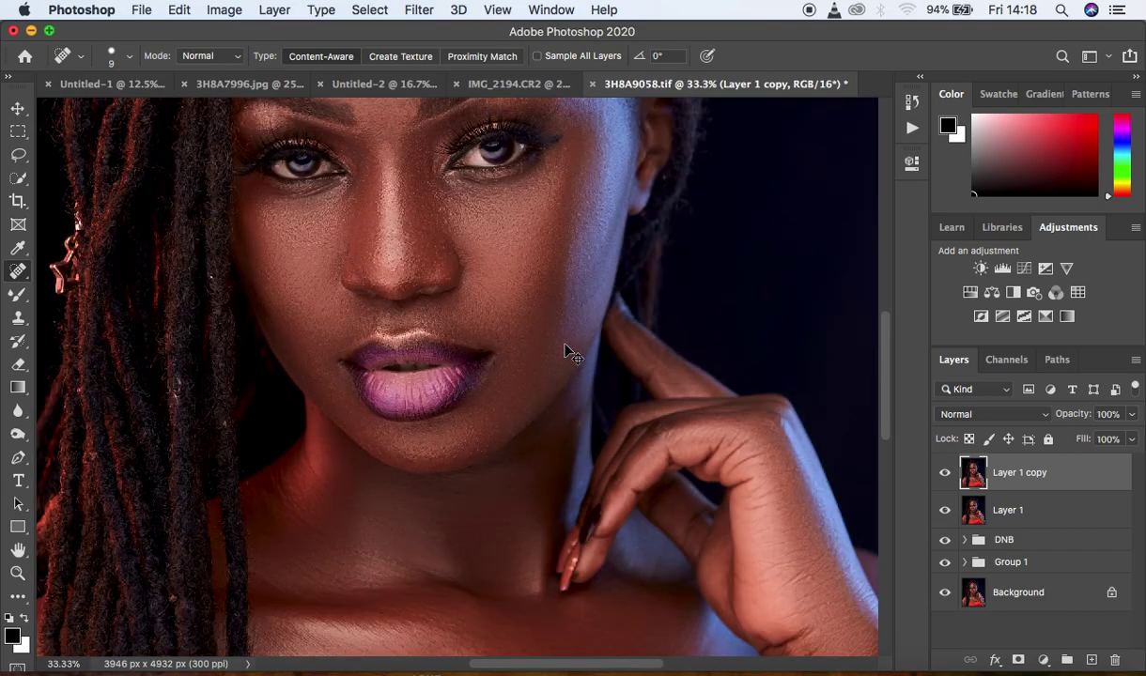
{"action": "key", "text": "super+minus"}
{"action": "key", "text": "super+minus"}
{"action": "key", "text": "super+minus"}
{"action": "key", "text": "super+minus"}
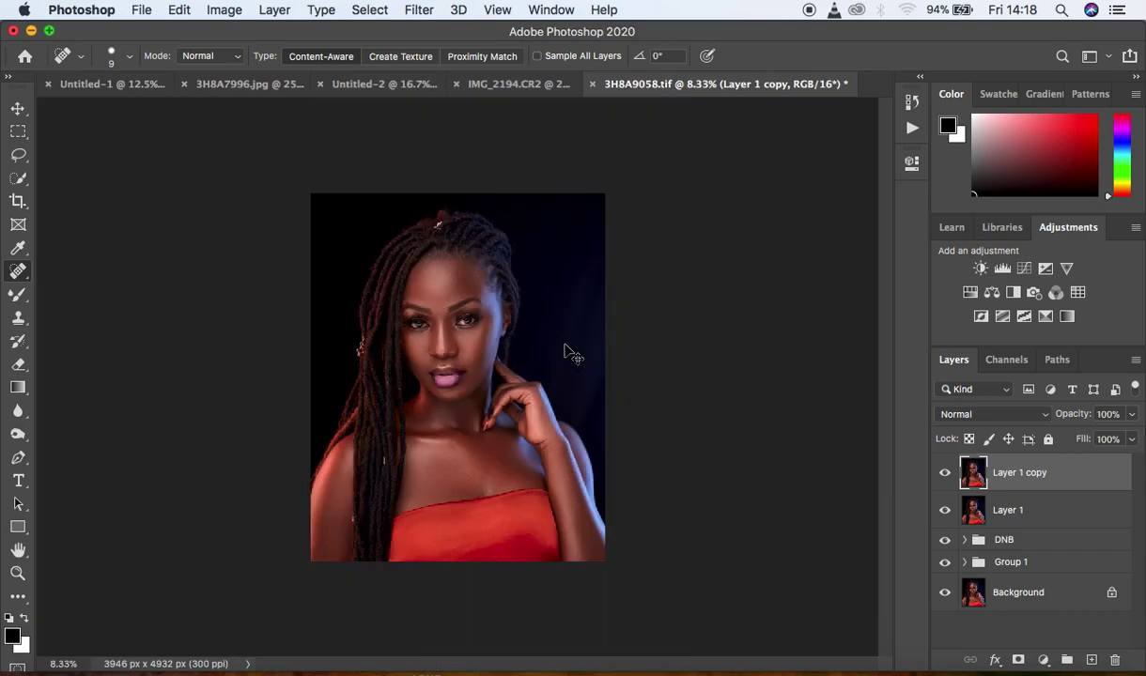
{"action": "double_click", "coordinate": [1004, 474]}
{"action": "type", "text": "lips"}
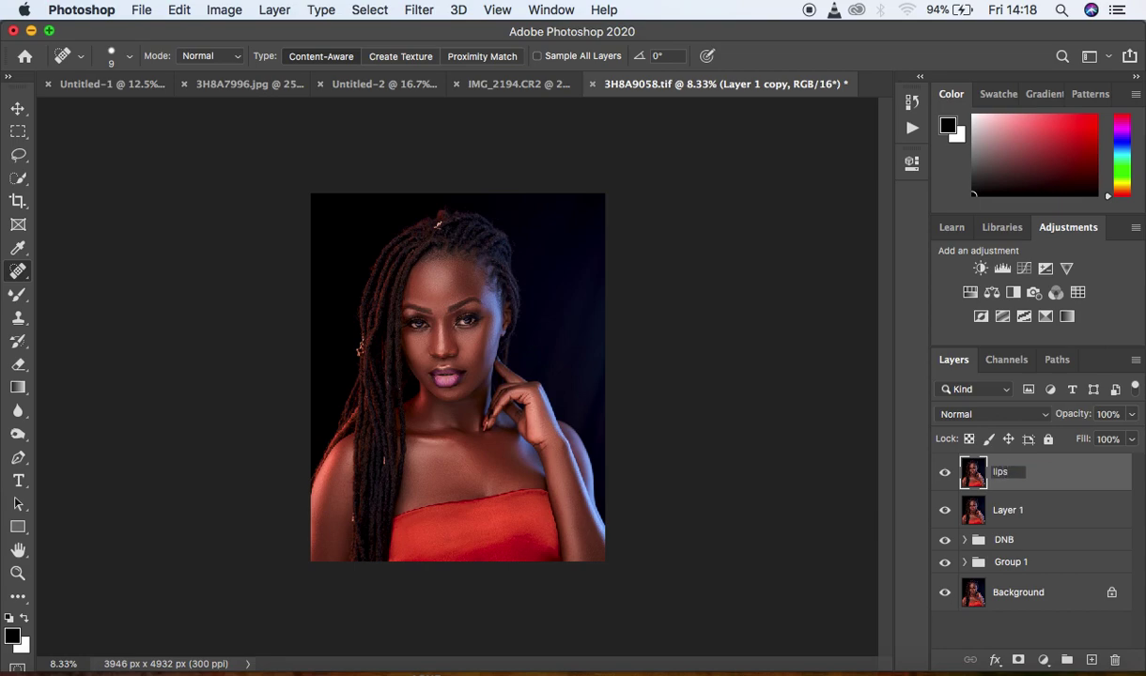
{"action": "key", "text": "Return"}
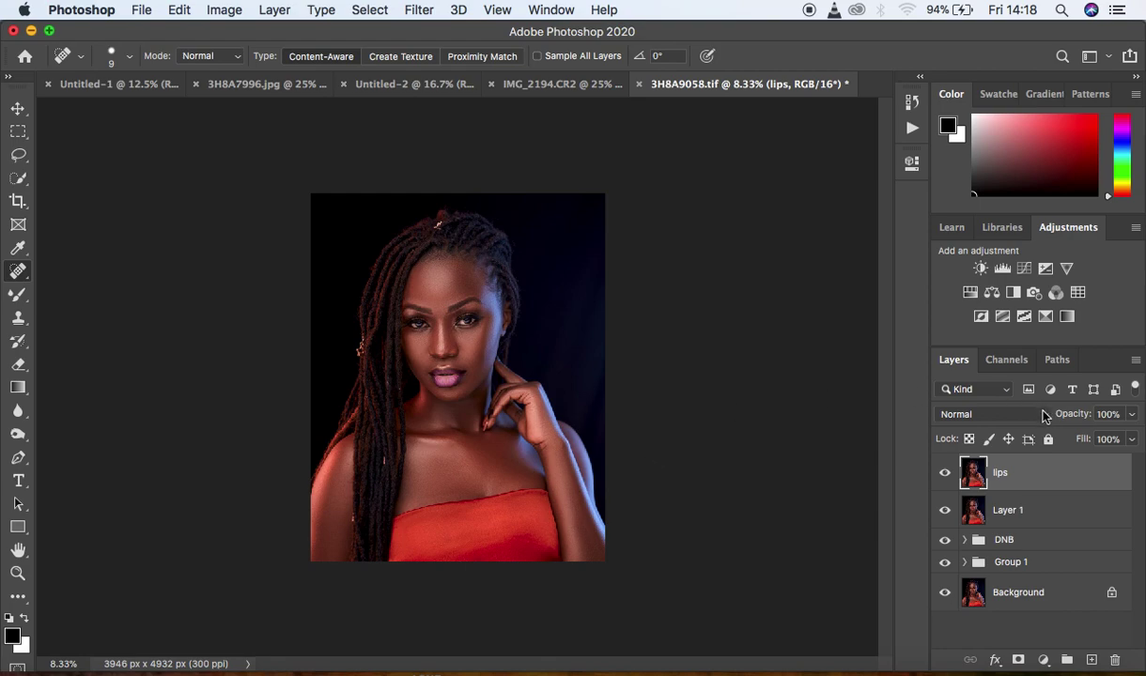
Duplicate the lips layer and name the copy "colr grade".
{"action": "key", "text": "super+j"}
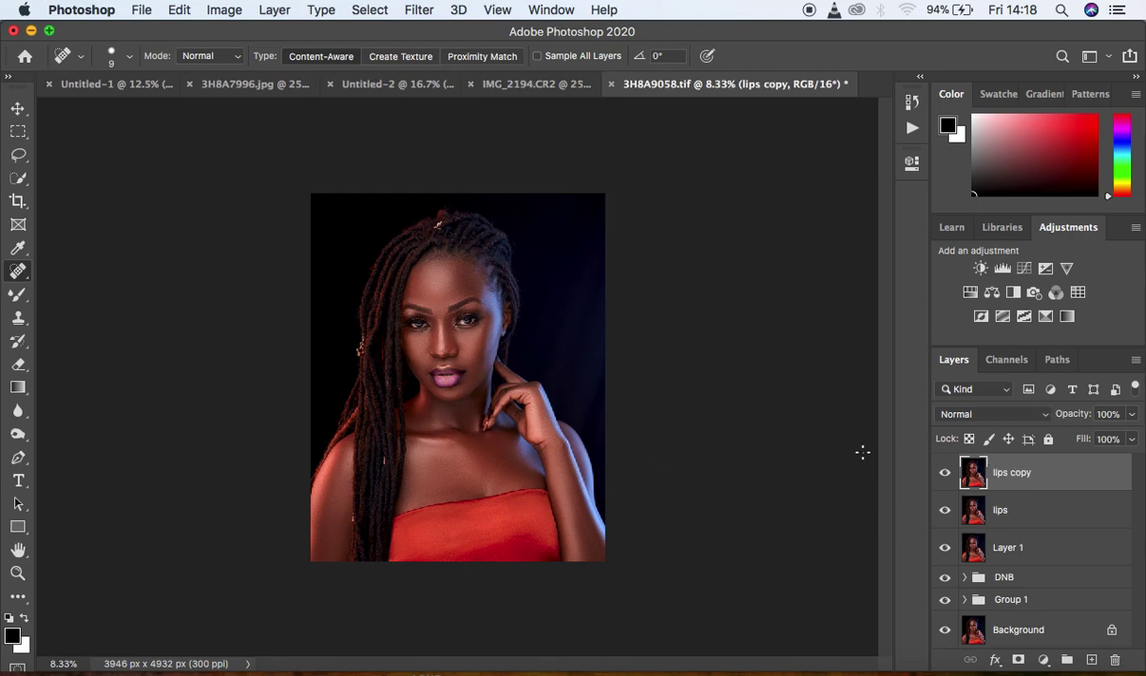
{"action": "double_click", "coordinate": [1007, 473]}
{"action": "type", "text": "ca"}
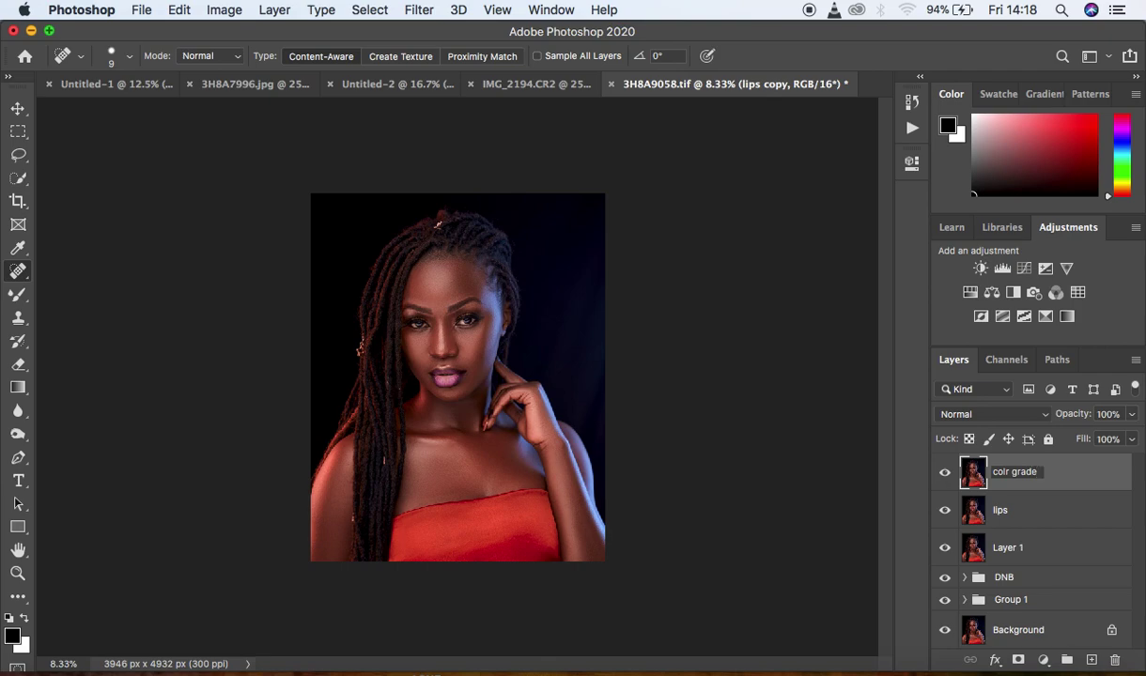
{"action": "key", "text": "Return"}
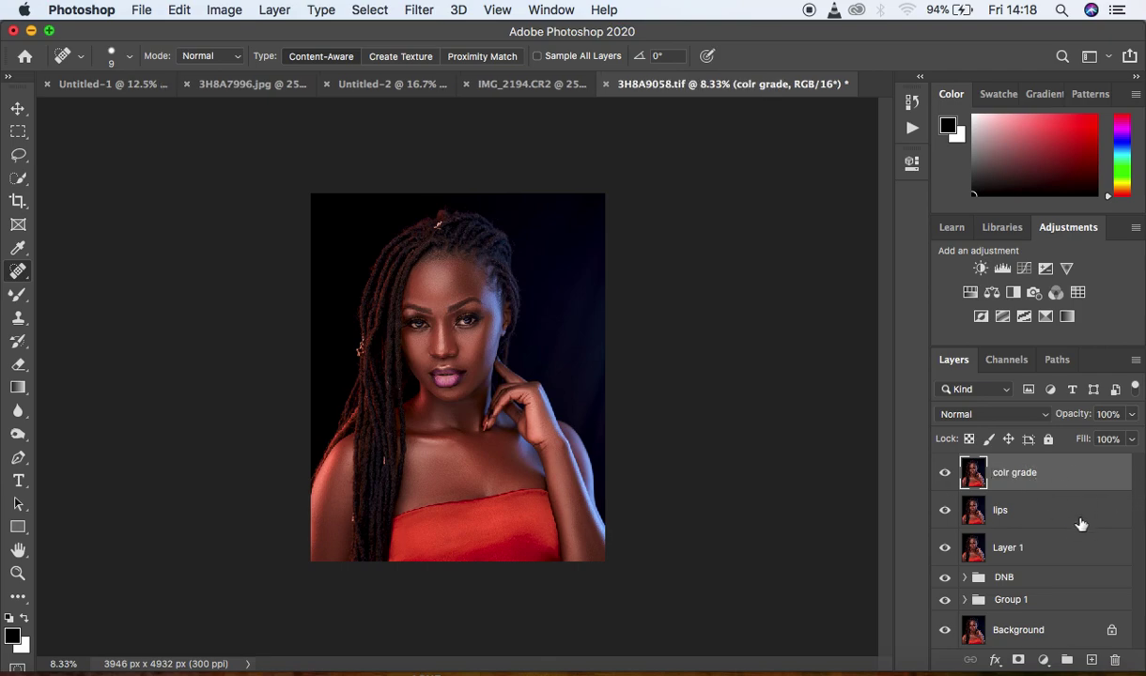
Apply the Camera Raw filter to the duplicate, setting Red, Green and Blue Primary saturation in Calibration to -10 each.
{"action": "left_click", "coordinate": [433, 11]}
{"action": "left_click", "coordinate": [454, 136]}
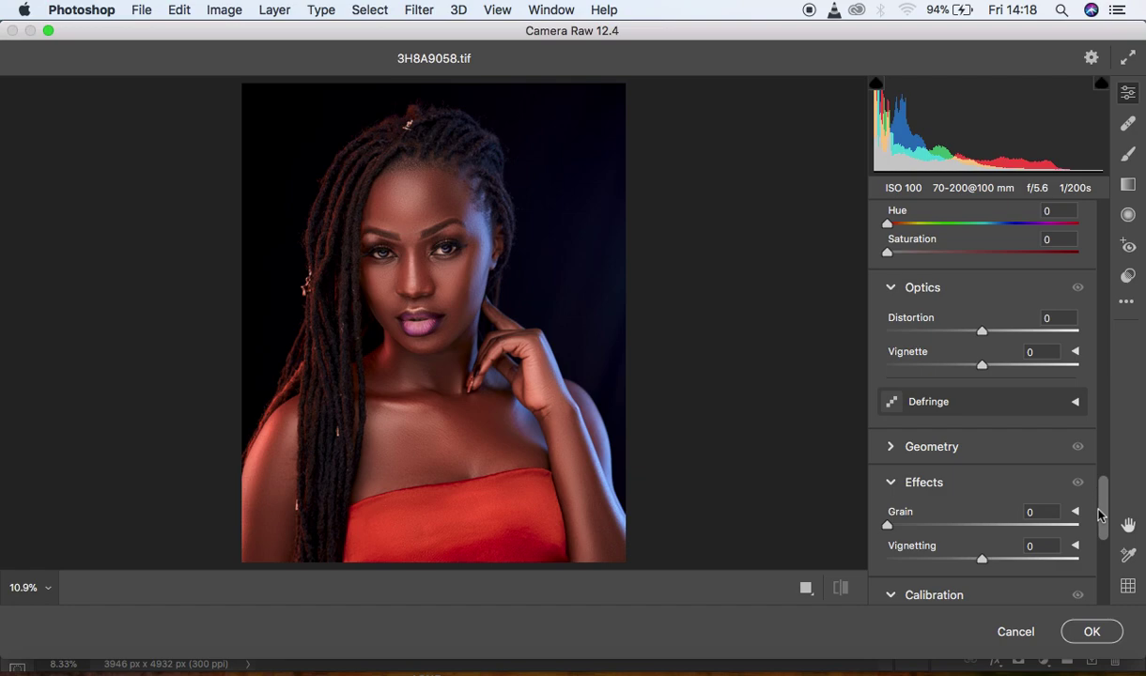
{"action": "left_click_drag", "start_coordinate": [1102, 515], "coordinate": [1104, 579]}
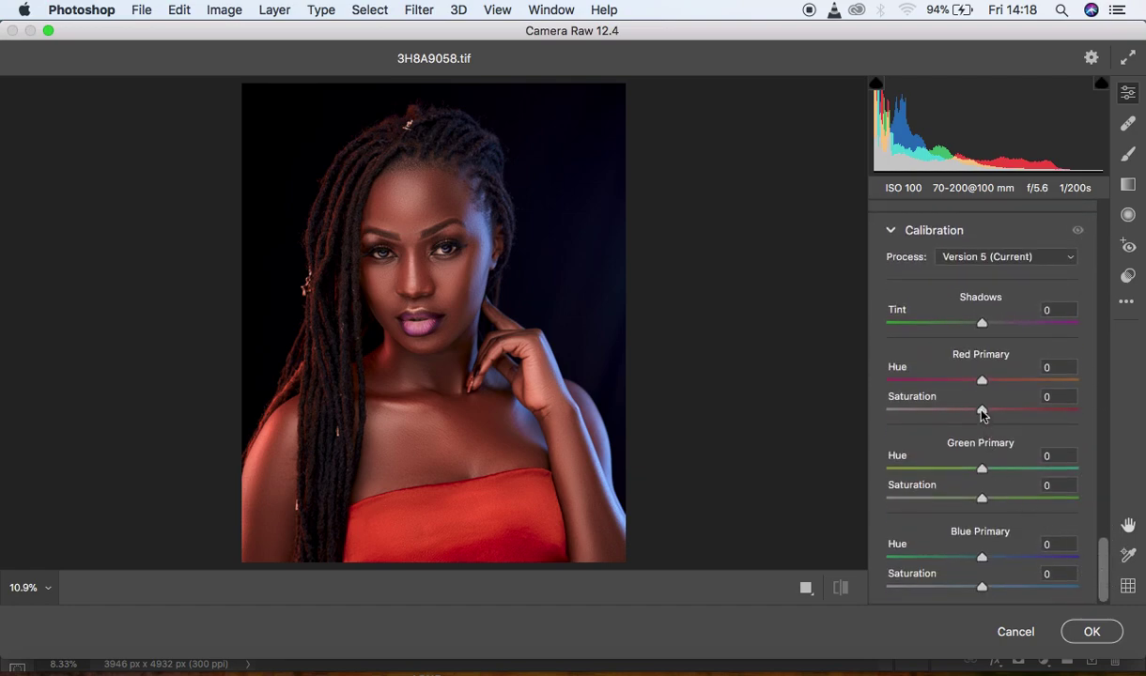
{"action": "left_click_drag", "start_coordinate": [982, 414], "coordinate": [974, 413]}
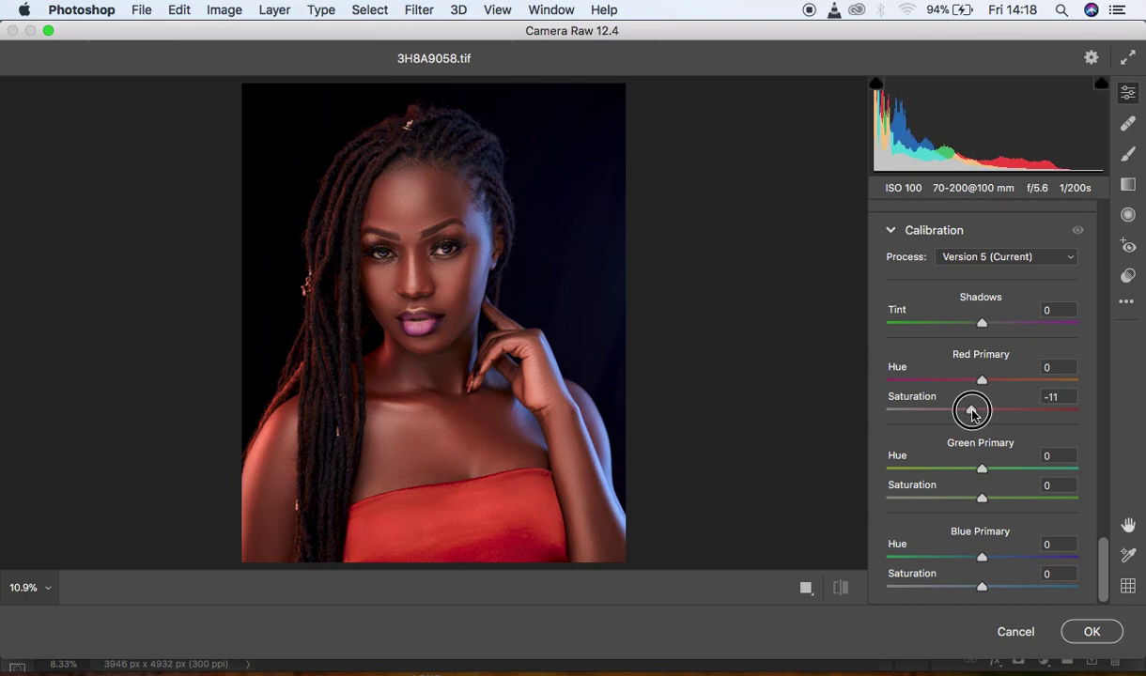
{"action": "left_click_drag", "start_coordinate": [983, 498], "coordinate": [973, 503]}
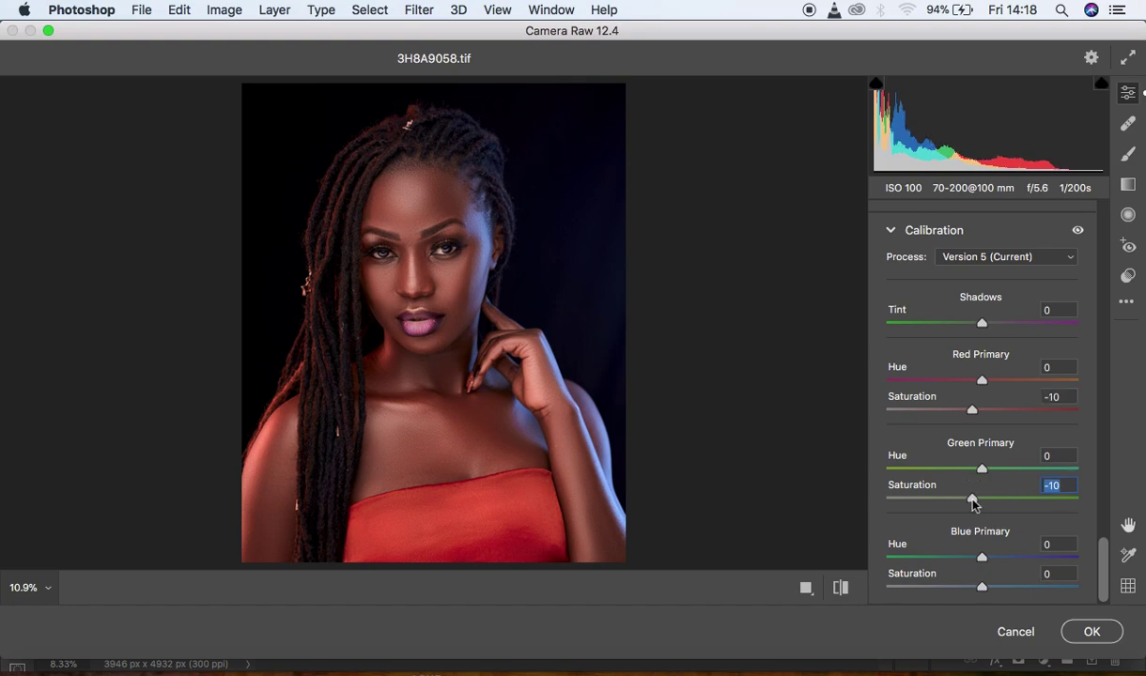
{"action": "left_click_drag", "start_coordinate": [983, 587], "coordinate": [975, 589]}
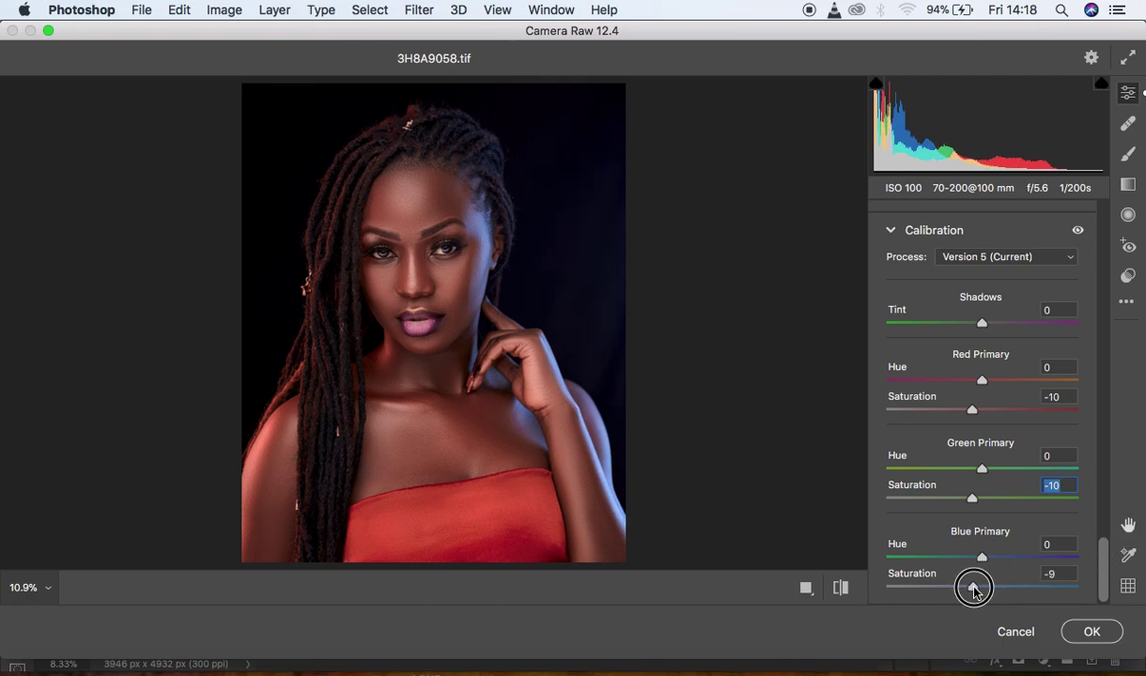
{"action": "left_click_drag", "start_coordinate": [974, 589], "coordinate": [974, 589]}
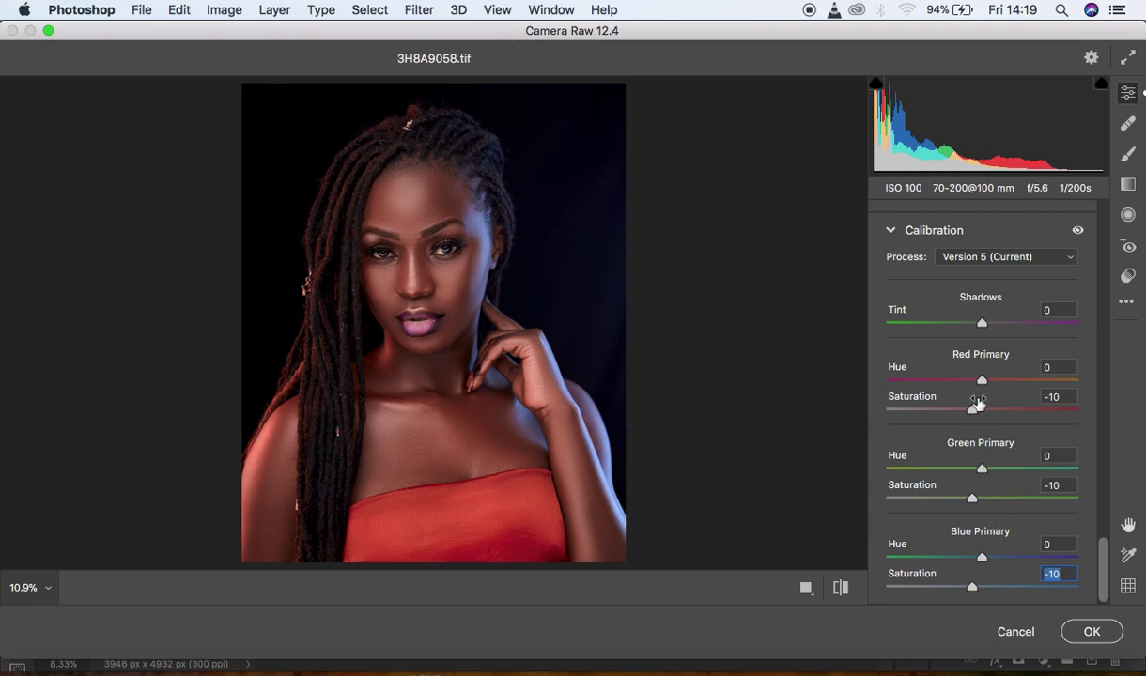
{"action": "left_click_drag", "start_coordinate": [983, 385], "coordinate": [984, 381]}
In the HSL Color Mixer, set the Oranges luminance to -6 and the Oranges hue to +8.
{"action": "left_click_drag", "start_coordinate": [1103, 573], "coordinate": [1105, 410]}
{"action": "left_click", "coordinate": [1004, 289]}
{"action": "left_click_drag", "start_coordinate": [982, 362], "coordinate": [977, 365]}
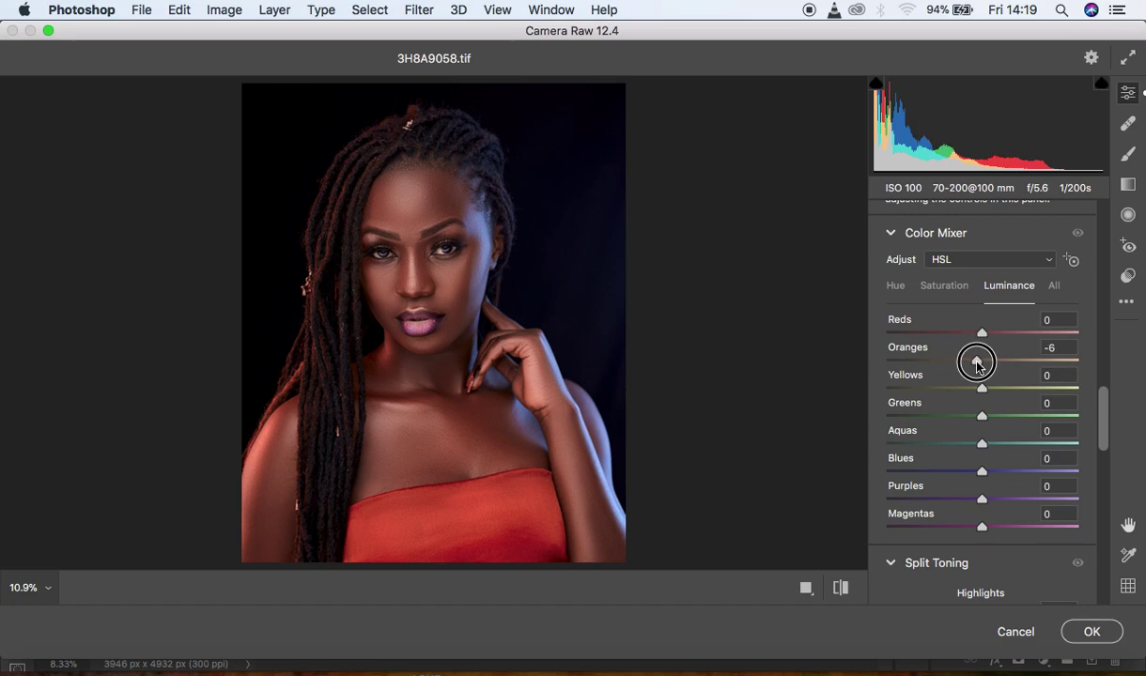
{"action": "left_click_drag", "start_coordinate": [977, 365], "coordinate": [977, 364]}
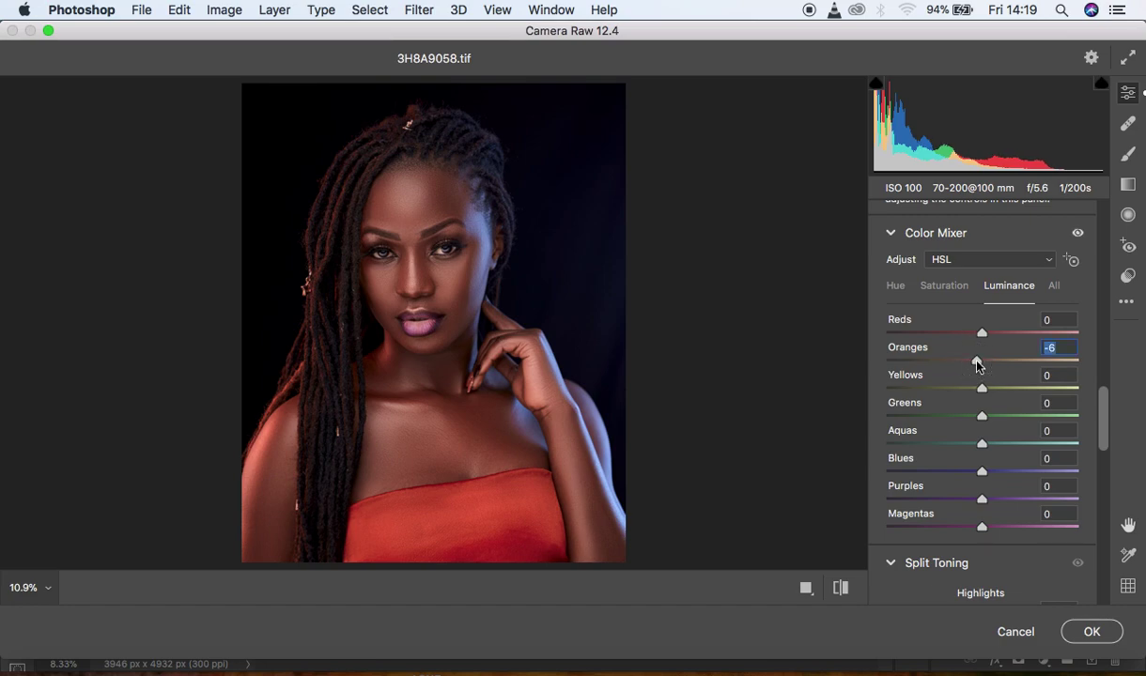
{"action": "left_click", "coordinate": [895, 286]}
{"action": "mouse_move", "coordinate": [984, 367]}
{"action": "left_mouse_down"}
{"action": "mouse_move", "coordinate": [967, 361]}
{"action": "mouse_move", "coordinate": [1001, 361]}
{"action": "mouse_move", "coordinate": [990, 365]}
{"action": "left_mouse_up"}
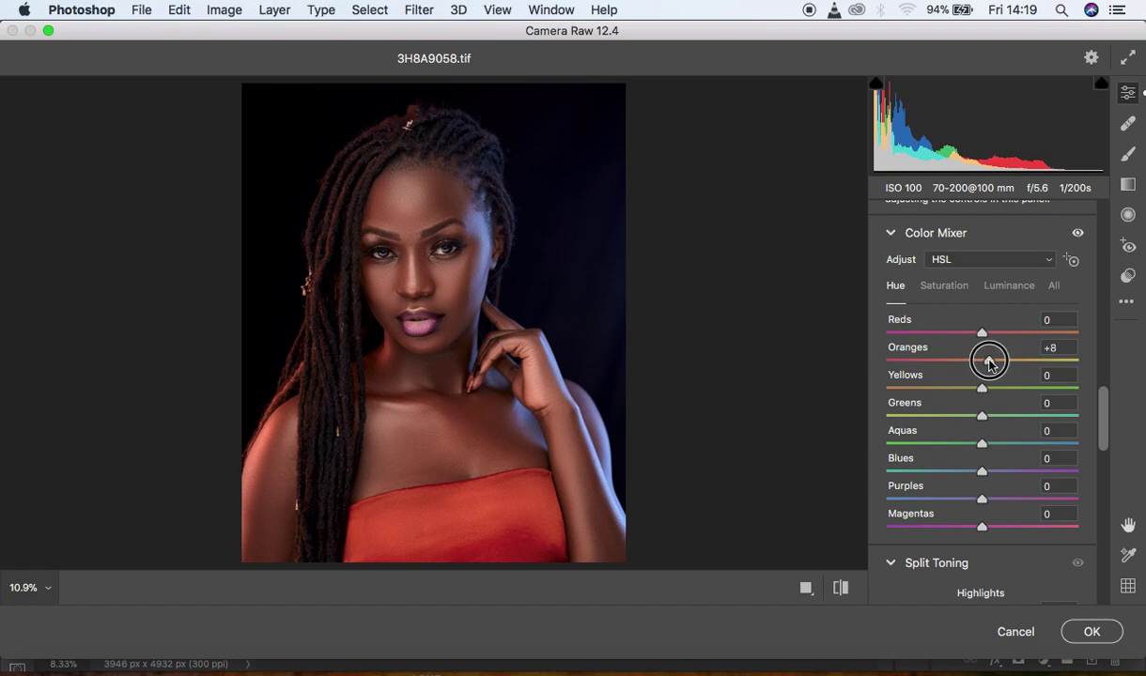
Set the Oranges saturation to -4 in the HSL Color Mixer.
{"action": "left_click", "coordinate": [943, 285]}
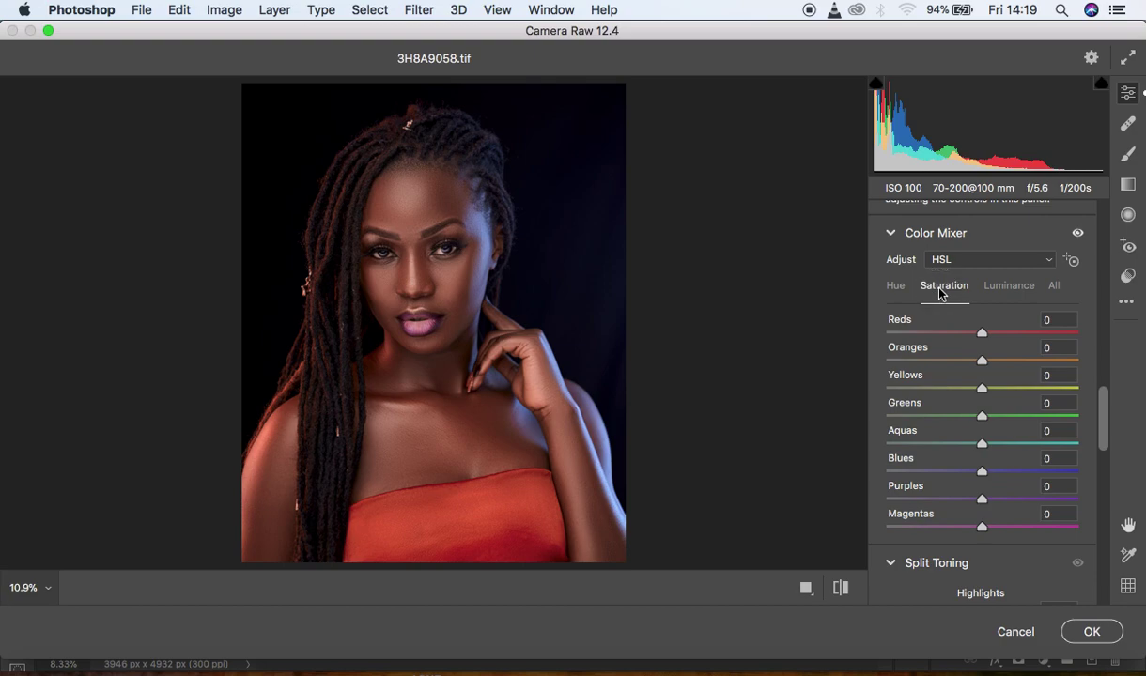
{"action": "left_click_drag", "start_coordinate": [979, 361], "coordinate": [976, 364]}
Set up a local adjustment brush with Temperature -28, Tint +66, Highlights +5, Whites +4 and Saturation -68.
{"action": "left_click", "coordinate": [441, 256]}
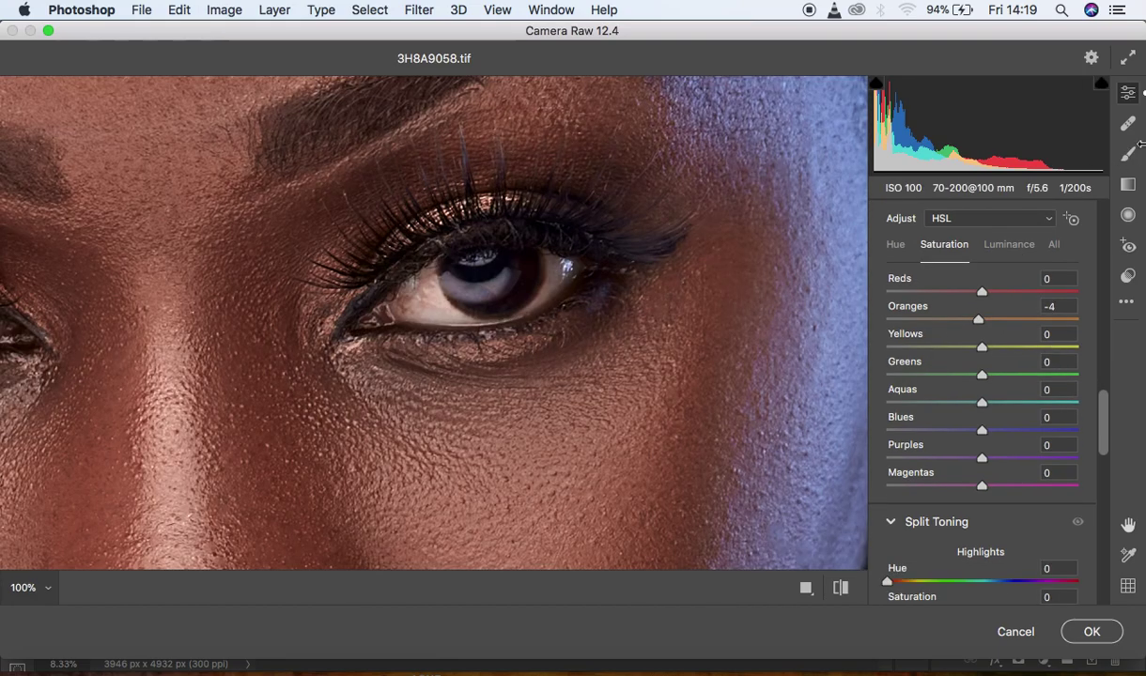
{"action": "left_click", "coordinate": [1128, 154]}
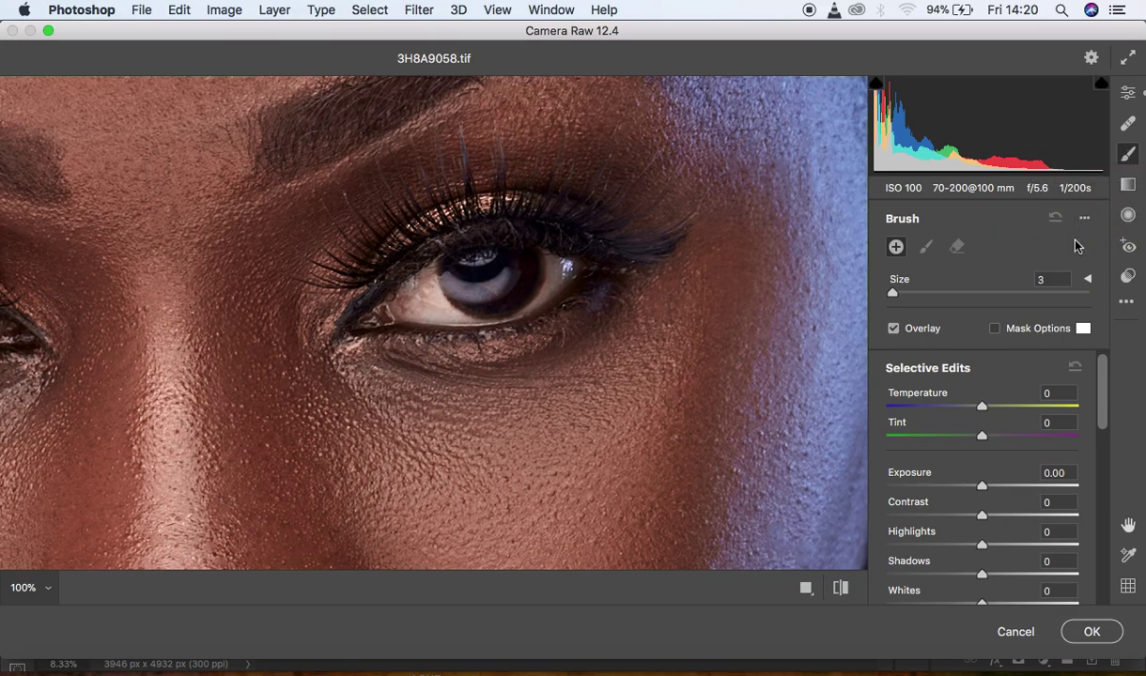
{"action": "left_click_drag", "start_coordinate": [982, 411], "coordinate": [1043, 438]}
{"action": "left_click_drag", "start_coordinate": [1099, 404], "coordinate": [1100, 411]}
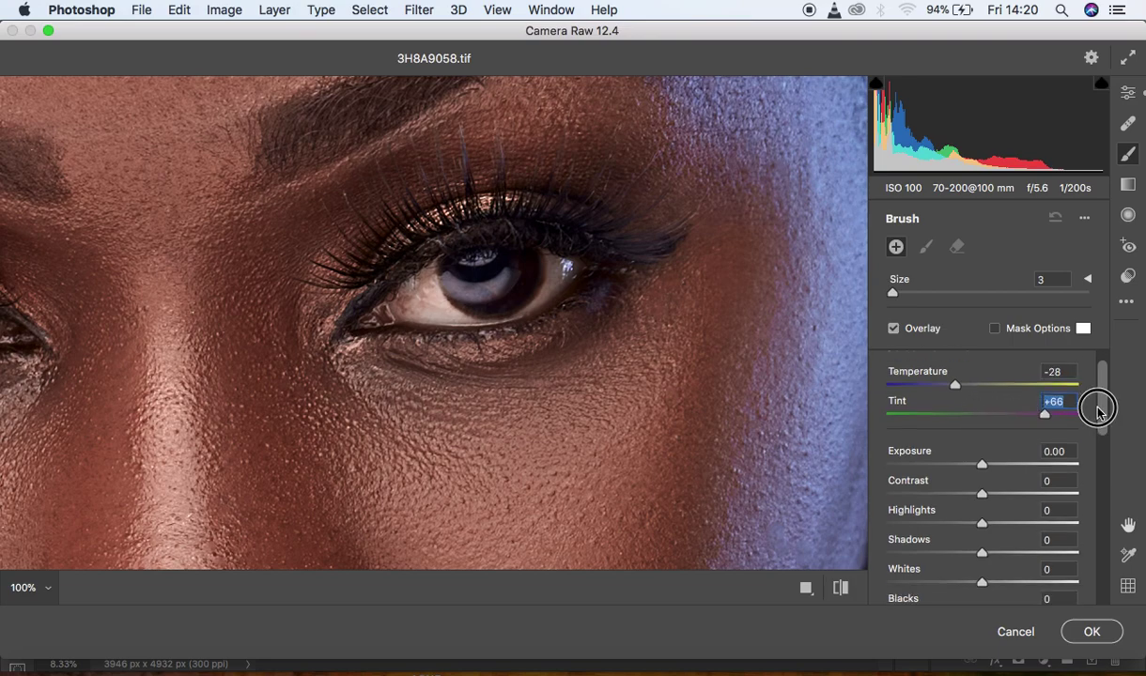
{"action": "left_click_drag", "start_coordinate": [982, 524], "coordinate": [985, 524]}
{"action": "left_click", "coordinate": [983, 579]}
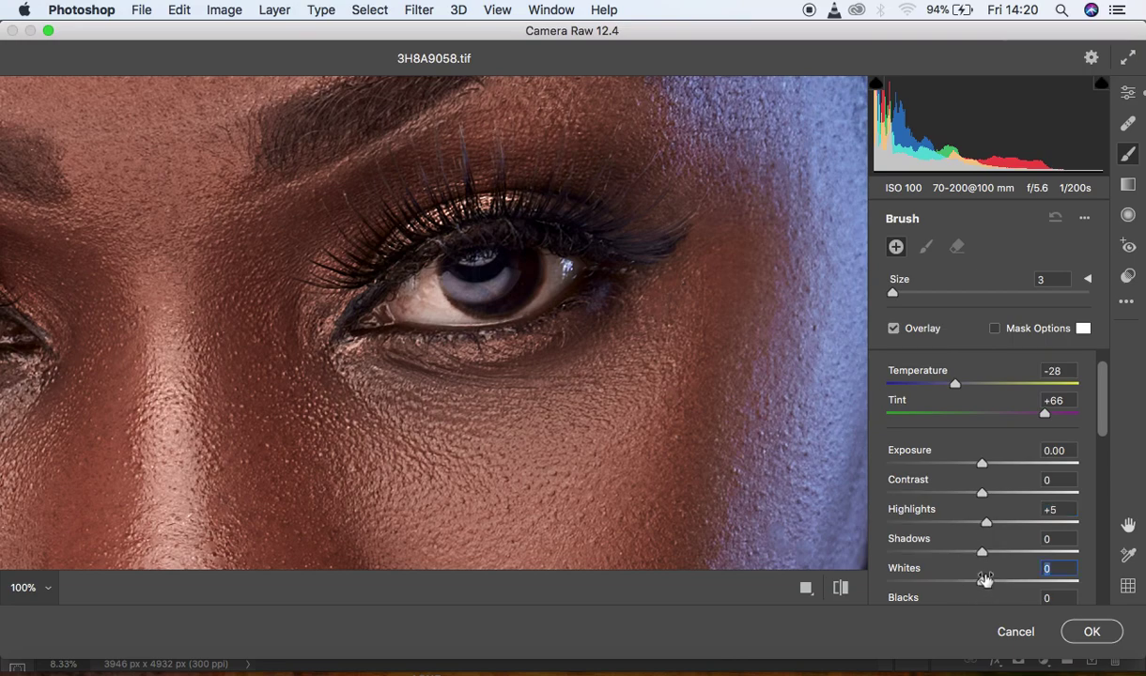
{"action": "left_click_drag", "start_coordinate": [982, 582], "coordinate": [986, 580]}
{"action": "left_click_drag", "start_coordinate": [1101, 434], "coordinate": [1103, 510]}
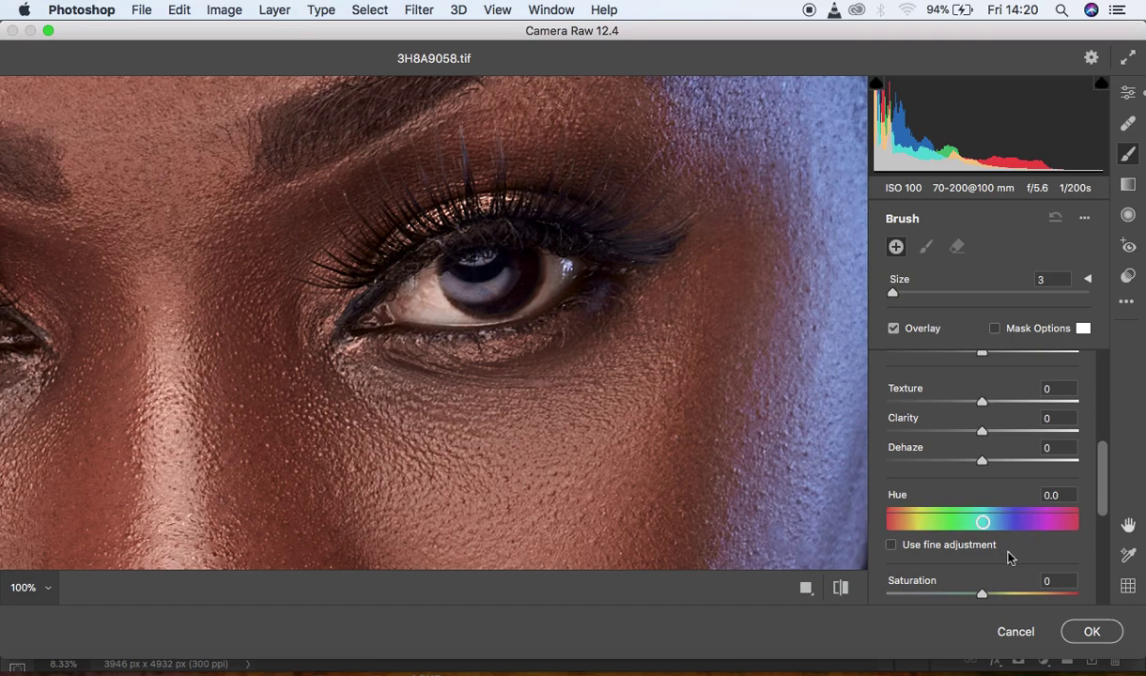
{"action": "scroll", "coordinate": [1105, 479], "scroll_direction": "down", "scroll_amount": 3}
{"action": "left_click_drag", "start_coordinate": [982, 528], "coordinate": [917, 532]}
Paint the brush adjustment over the whites of both eyes to neutralize their color cast.
{"action": "mouse_move", "coordinate": [523, 249]}
{"action": "left_mouse_down"}
{"action": "mouse_move", "coordinate": [553, 256]}
{"action": "mouse_move", "coordinate": [558, 271]}
{"action": "mouse_move", "coordinate": [510, 315]}
{"action": "mouse_move", "coordinate": [402, 270]}
{"action": "mouse_move", "coordinate": [436, 319]}
{"action": "mouse_move", "coordinate": [425, 272]}
{"action": "mouse_move", "coordinate": [435, 307]}
{"action": "mouse_move", "coordinate": [488, 273]}
{"action": "mouse_move", "coordinate": [446, 282]}
{"action": "left_mouse_up"}
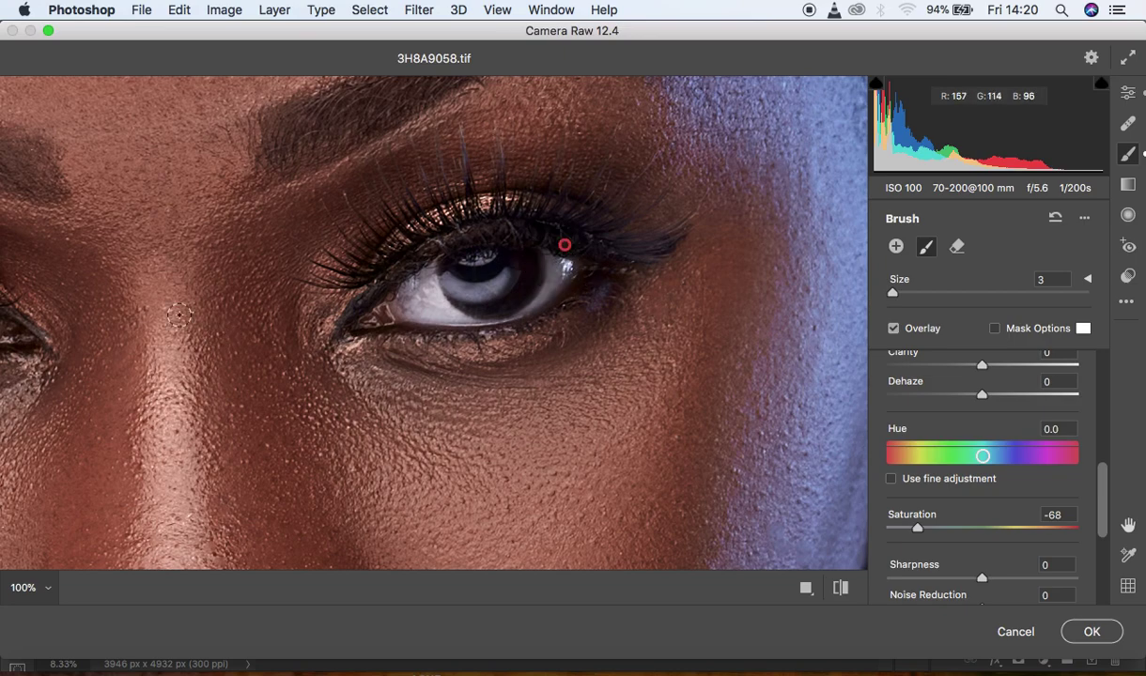
{"action": "left_click_drag", "start_coordinate": [178, 316], "coordinate": [523, 272]}
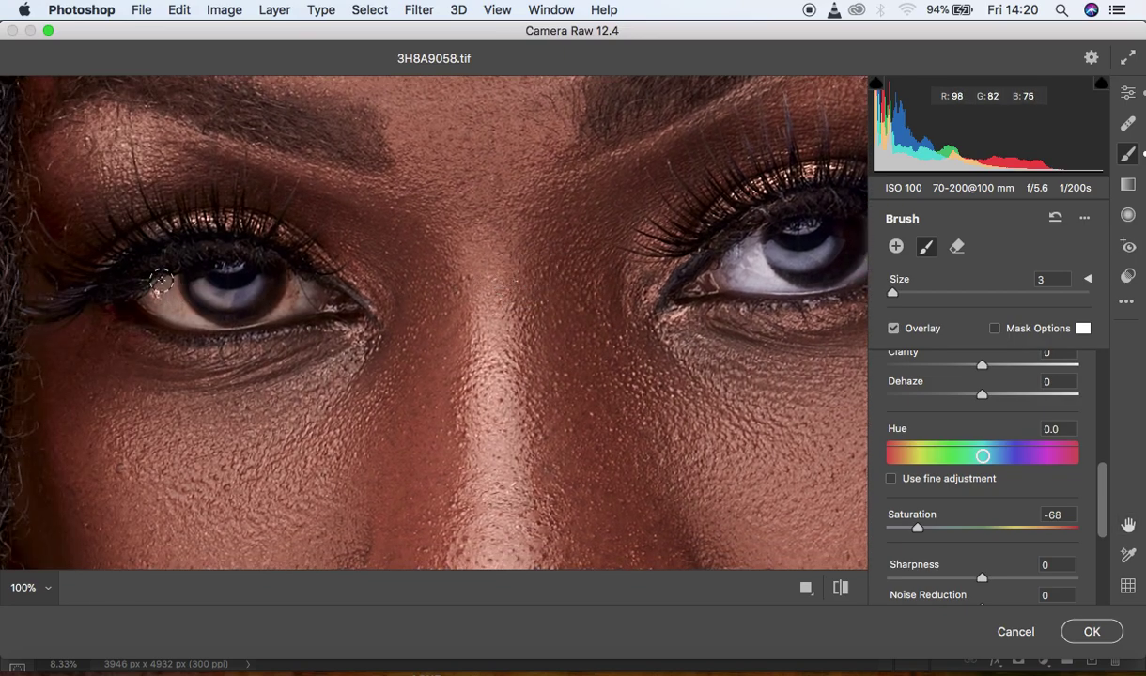
{"action": "mouse_move", "coordinate": [161, 284]}
{"action": "left_mouse_down"}
{"action": "mouse_move", "coordinate": [185, 313]}
{"action": "mouse_move", "coordinate": [169, 277]}
{"action": "mouse_move", "coordinate": [197, 320]}
{"action": "mouse_move", "coordinate": [265, 308]}
{"action": "mouse_move", "coordinate": [296, 279]}
{"action": "mouse_move", "coordinate": [278, 309]}
{"action": "mouse_move", "coordinate": [293, 277]}
{"action": "mouse_move", "coordinate": [304, 283]}
{"action": "mouse_move", "coordinate": [301, 305]}
{"action": "mouse_move", "coordinate": [280, 308]}
{"action": "mouse_move", "coordinate": [291, 290]}
{"action": "mouse_move", "coordinate": [238, 320]}
{"action": "mouse_move", "coordinate": [257, 283]}
{"action": "mouse_move", "coordinate": [212, 297]}
{"action": "mouse_move", "coordinate": [191, 280]}
{"action": "mouse_move", "coordinate": [247, 289]}
{"action": "mouse_move", "coordinate": [169, 304]}
{"action": "left_mouse_up"}
Paint the same desaturating brush adjustment over the teeth visible between the lips.
{"action": "left_click_drag", "start_coordinate": [678, 289], "coordinate": [645, 187]}
{"action": "left_click_drag", "start_coordinate": [637, 384], "coordinate": [609, 136]}
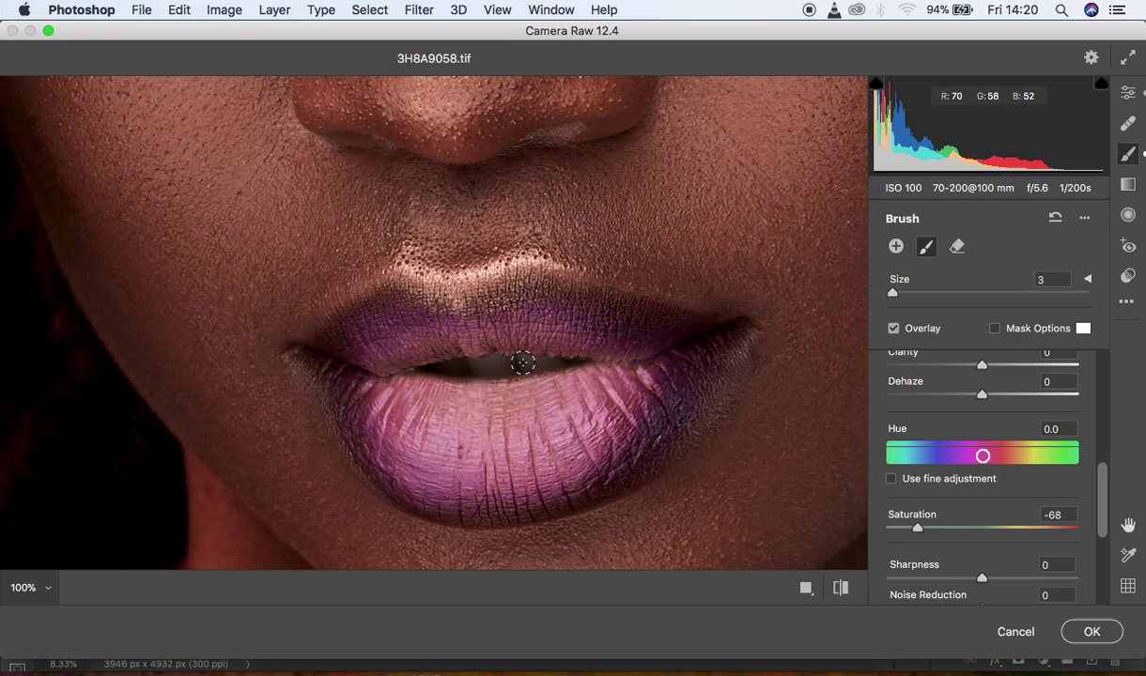
{"action": "left_click", "coordinate": [503, 359], "text": "super"}
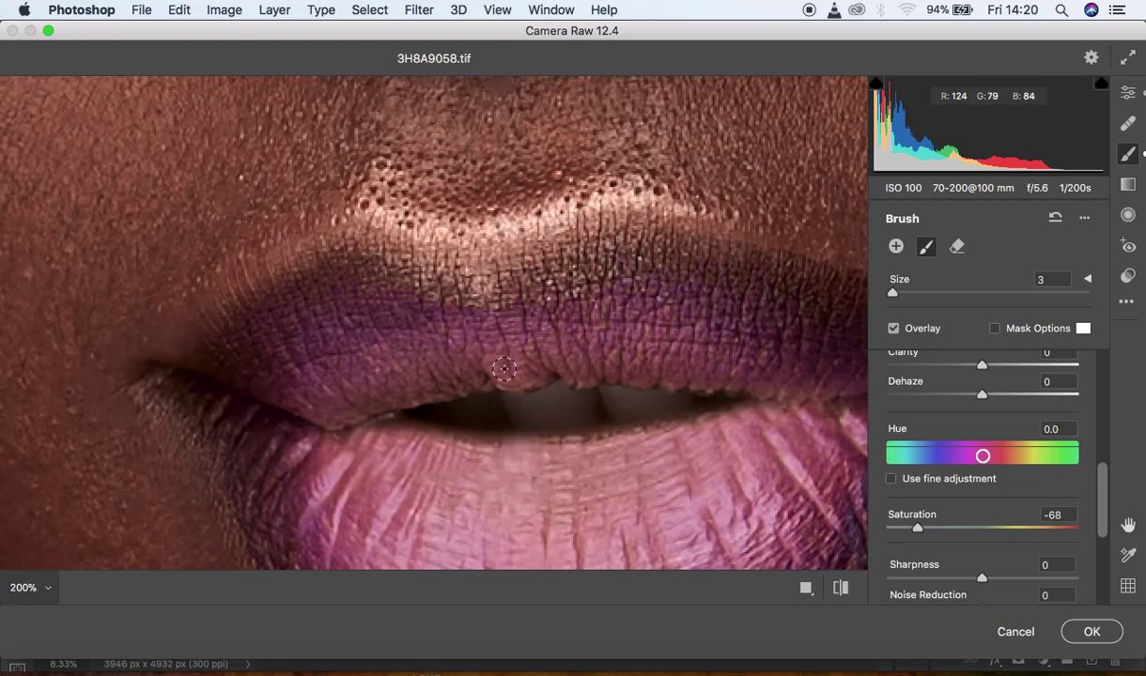
{"action": "mouse_move", "coordinate": [561, 399]}
{"action": "left_mouse_down"}
{"action": "mouse_move", "coordinate": [618, 400]}
{"action": "mouse_move", "coordinate": [501, 421]}
{"action": "mouse_move", "coordinate": [581, 405]}
{"action": "mouse_move", "coordinate": [524, 403]}
{"action": "mouse_move", "coordinate": [696, 397]}
{"action": "mouse_move", "coordinate": [447, 409]}
{"action": "mouse_move", "coordinate": [615, 404]}
{"action": "mouse_move", "coordinate": [470, 402]}
{"action": "left_mouse_up"}
{"action": "key", "text": "super+minus"}
{"action": "key", "text": "super+minus"}
{"action": "key", "text": "super+minus"}
{"action": "key", "text": "super+minus"}
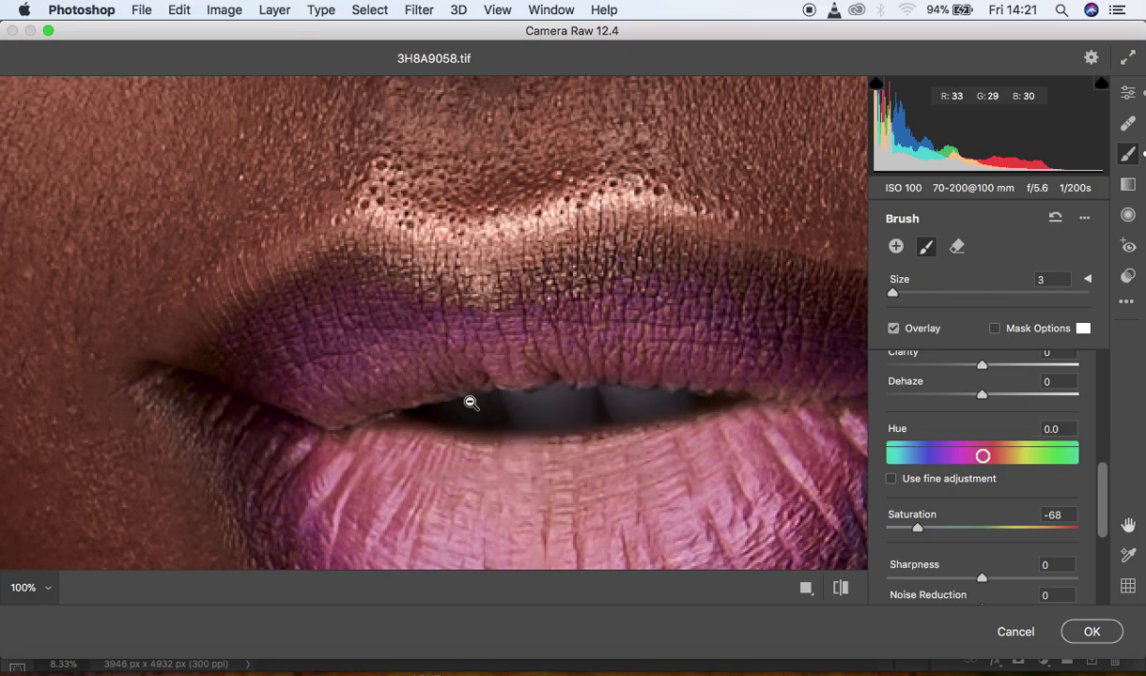
{"action": "key", "text": "super+minus"}
{"action": "key", "text": "super+minus"}
{"action": "key", "text": "super+minus"}
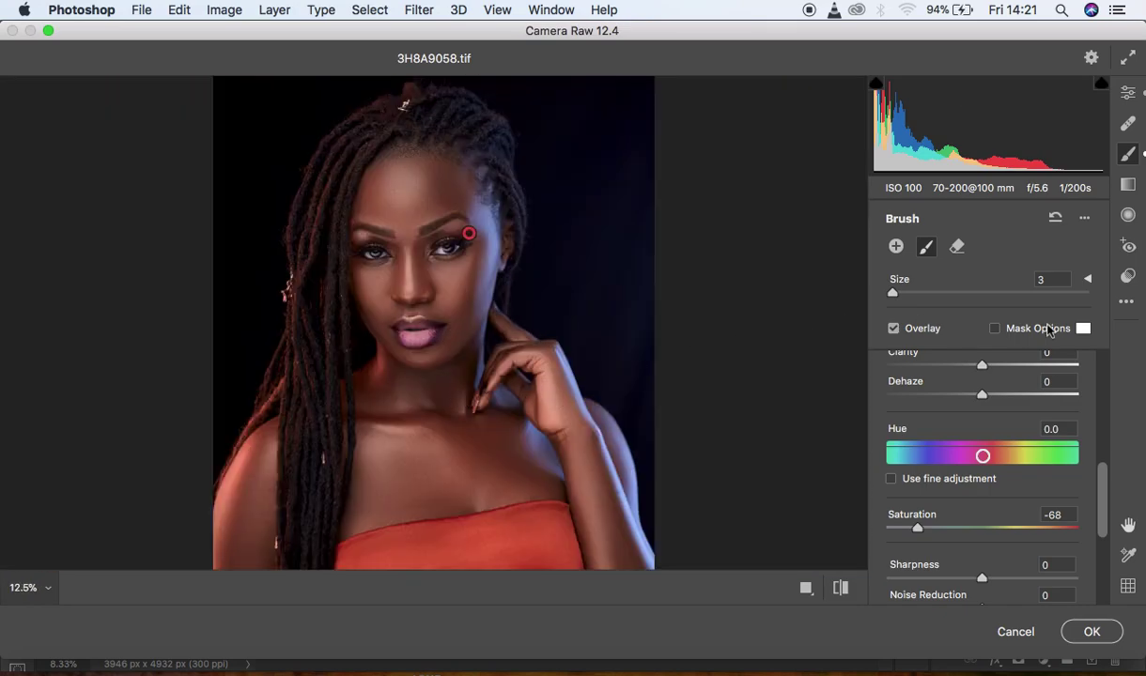
Set the global Basic Contrast to +7 and apply the Camera Raw filter to the layer.
{"action": "left_click_drag", "start_coordinate": [1103, 491], "coordinate": [1105, 320]}
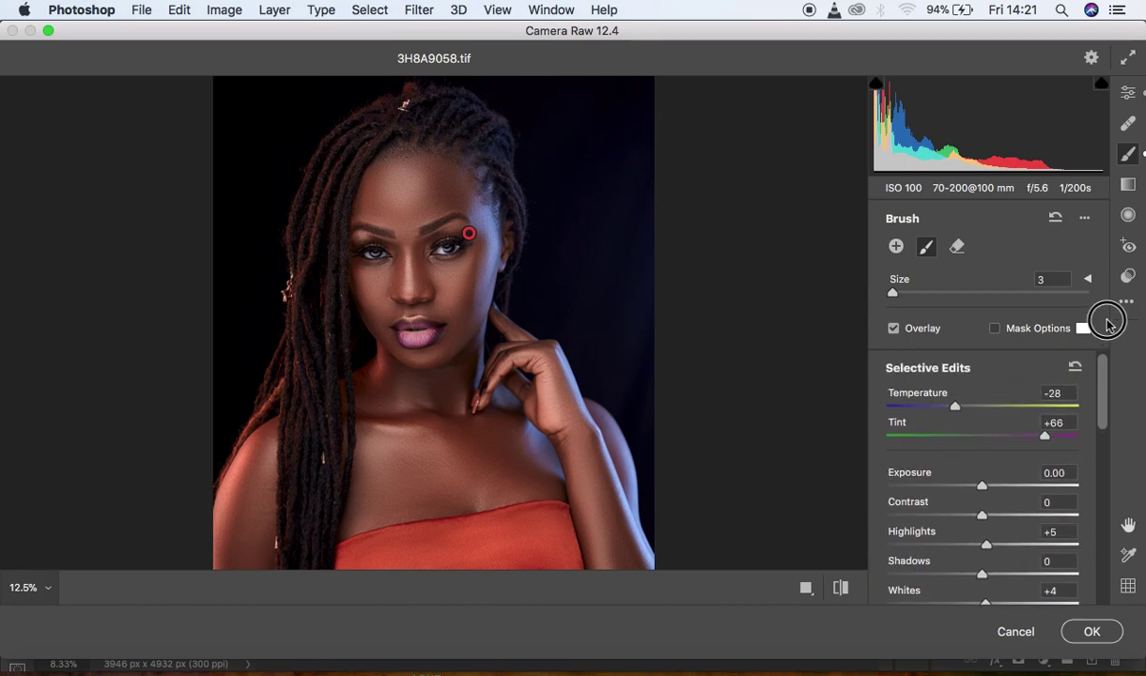
{"action": "left_click_drag", "start_coordinate": [982, 515], "coordinate": [987, 519]}
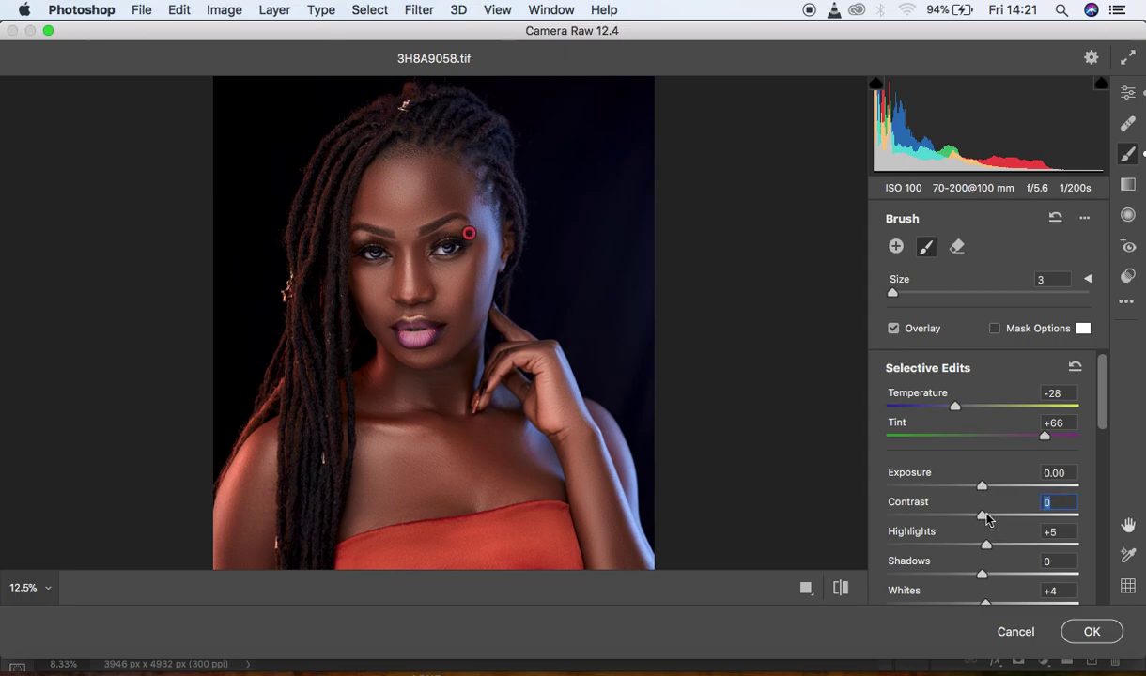
{"action": "left_click", "coordinate": [1129, 92]}
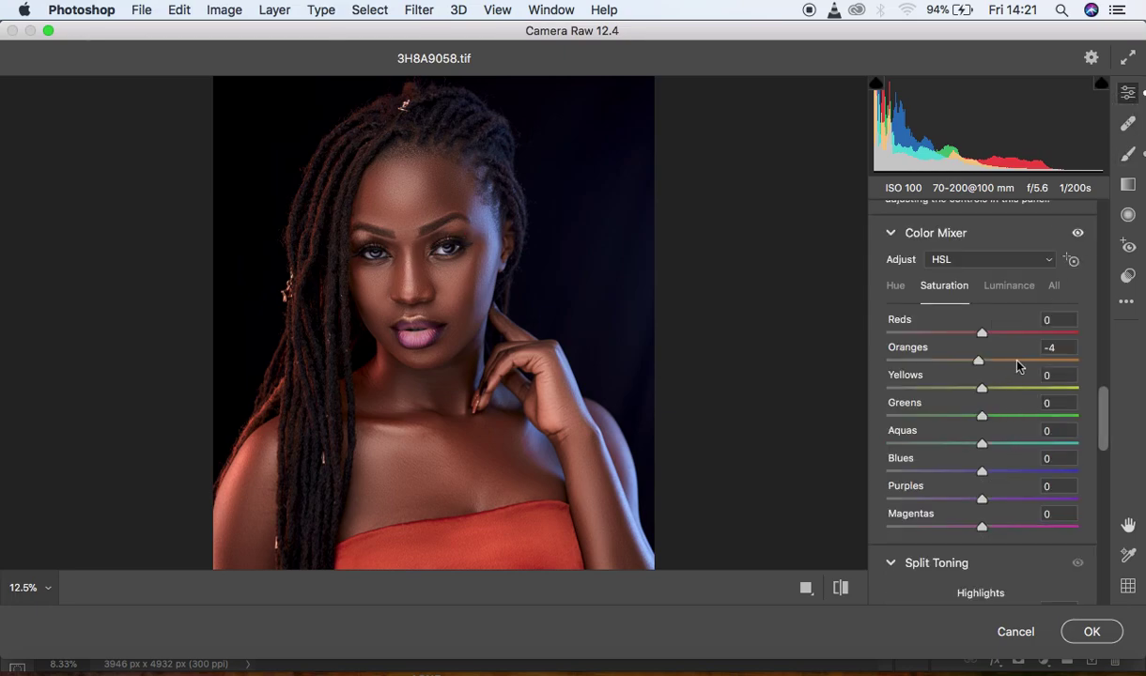
{"action": "scroll", "coordinate": [1018, 366], "scroll_direction": "up", "scroll_amount": 15}
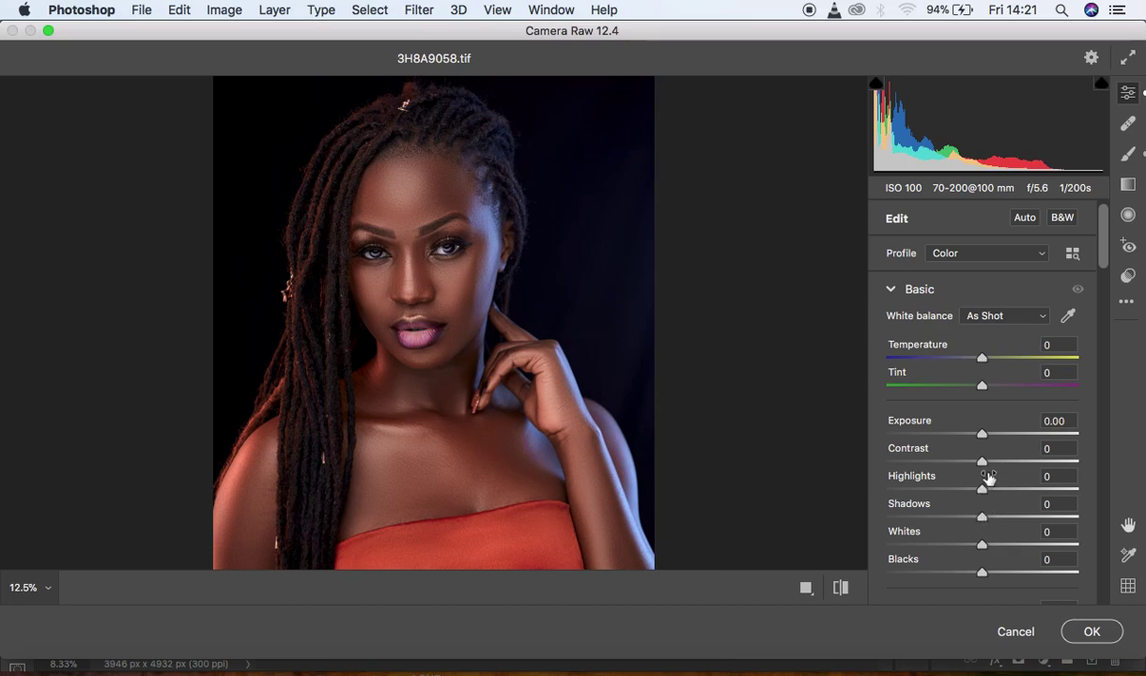
{"action": "left_click_drag", "start_coordinate": [982, 462], "coordinate": [991, 466]}
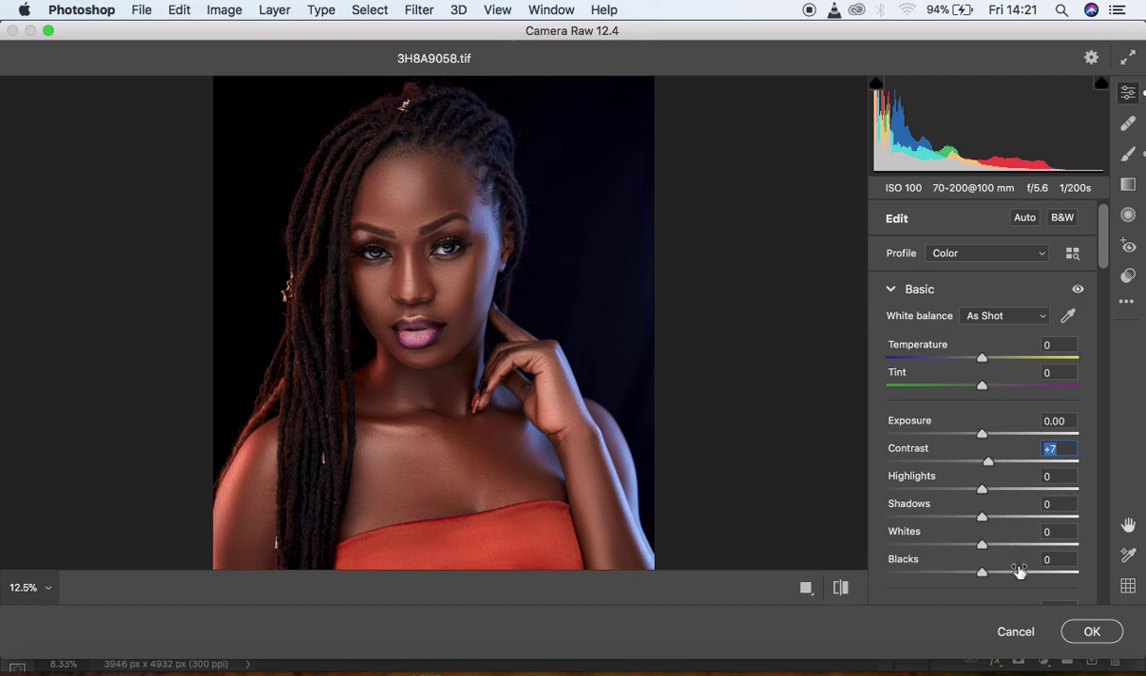
{"action": "left_click", "coordinate": [1081, 631]}
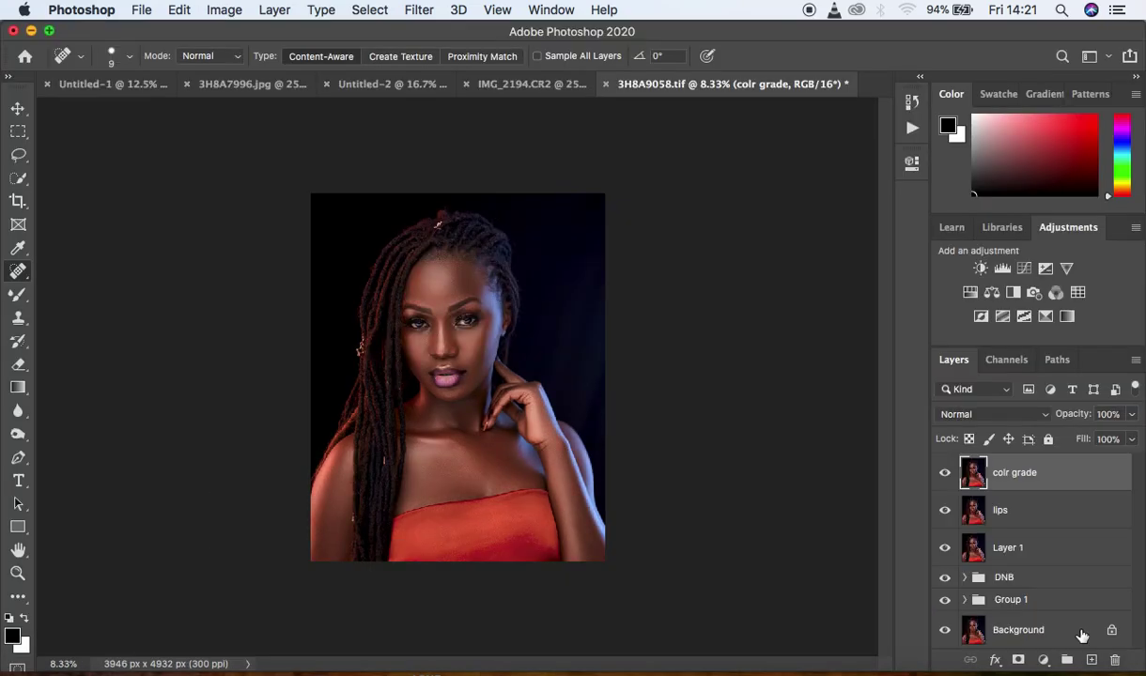
Compare the portrait with and without the colr grade layer.
{"action": "key", "text": "super+equal"}
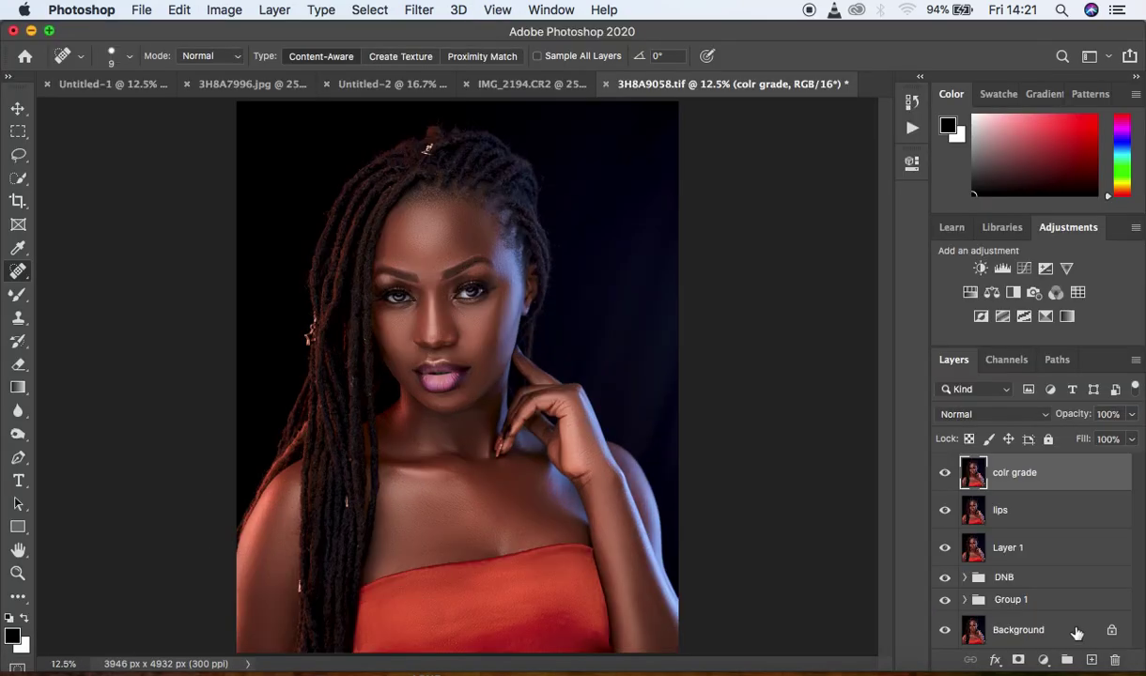
{"action": "left_click", "coordinate": [945, 473]}
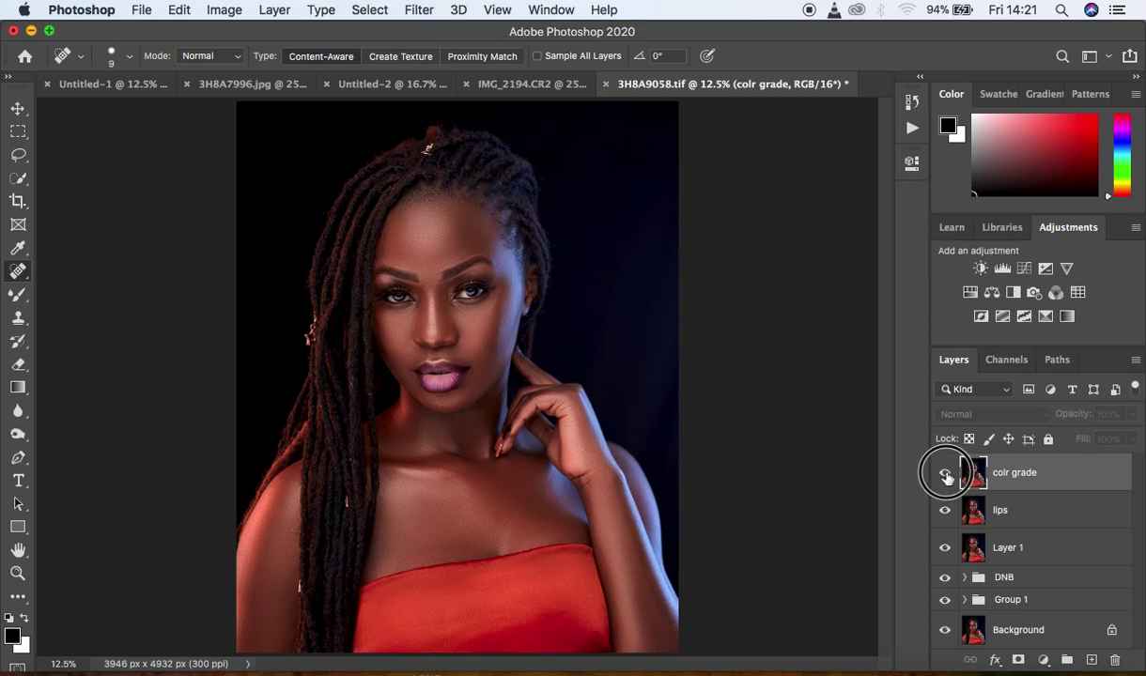
{"action": "left_click", "coordinate": [946, 476]}
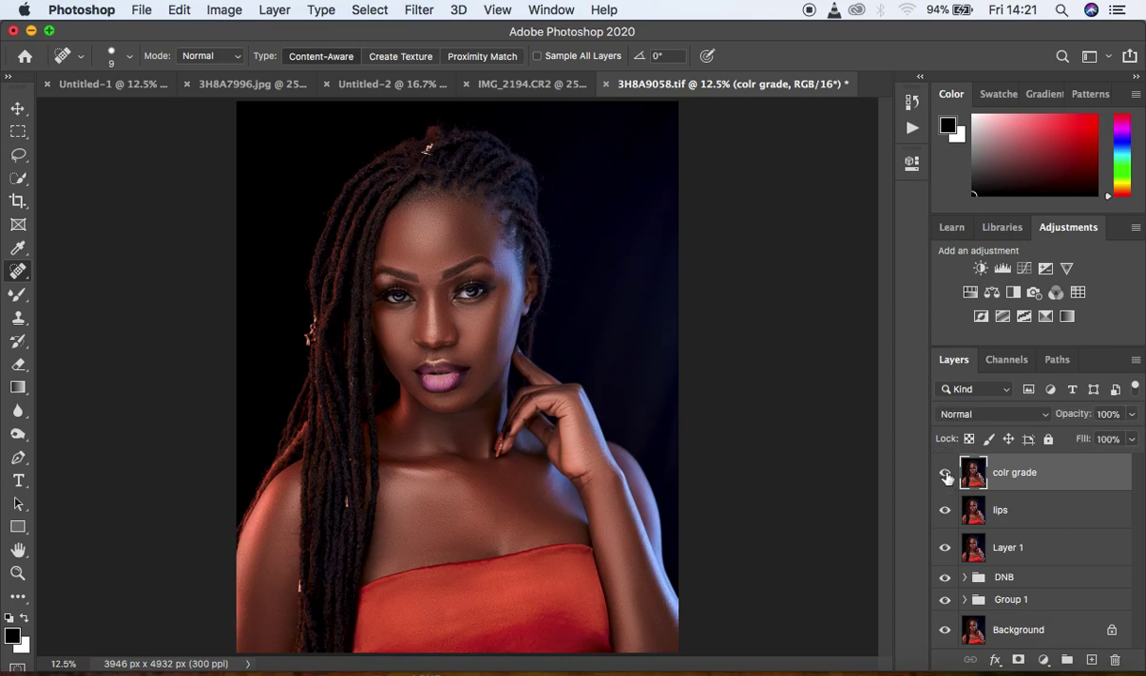
Add a Selective Color adjustment layer and set its Blacks to Yellow -10% and Black +5%.
{"action": "left_click", "coordinate": [1043, 659]}
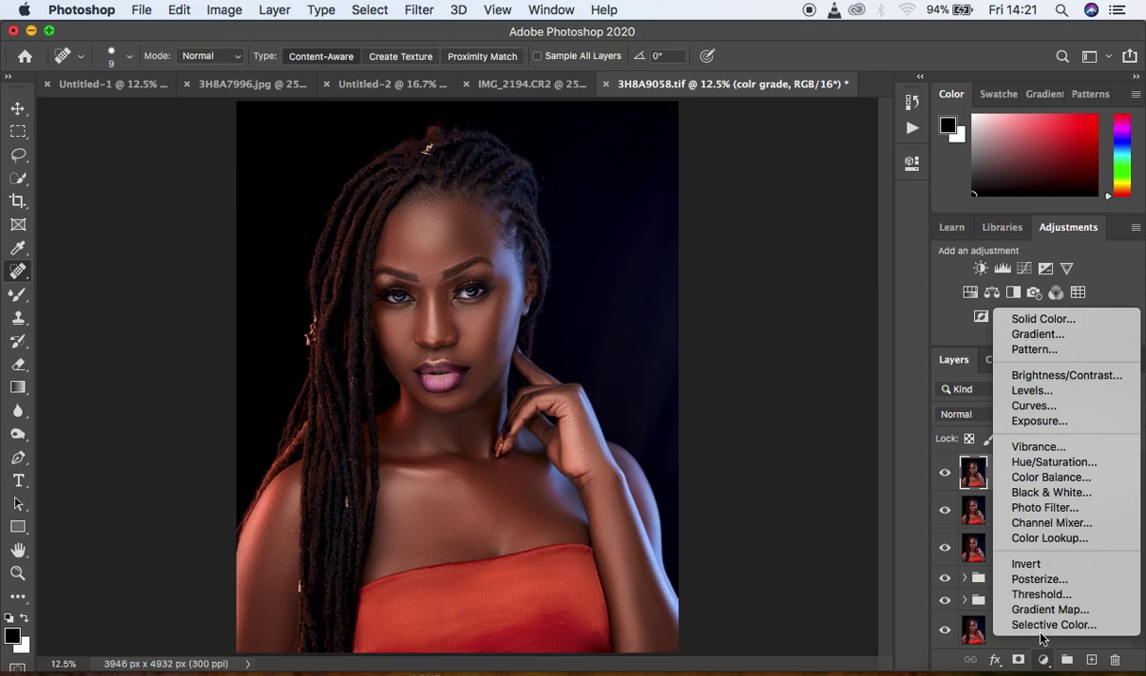
{"action": "left_click", "coordinate": [1039, 626]}
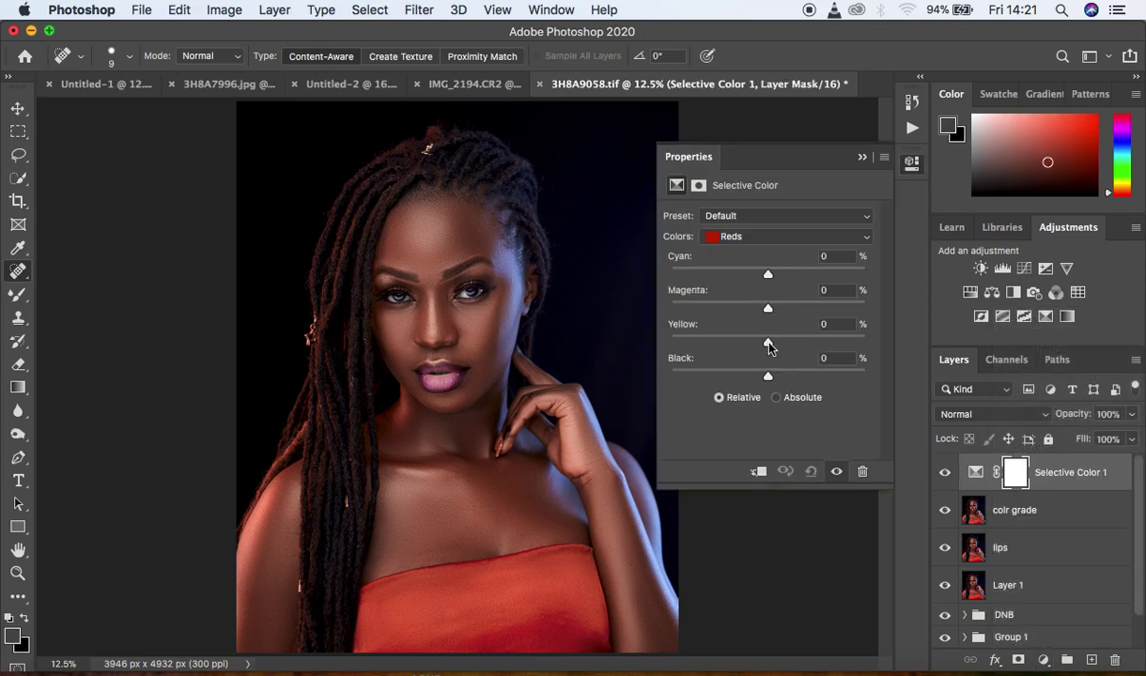
{"action": "left_click", "coordinate": [762, 238]}
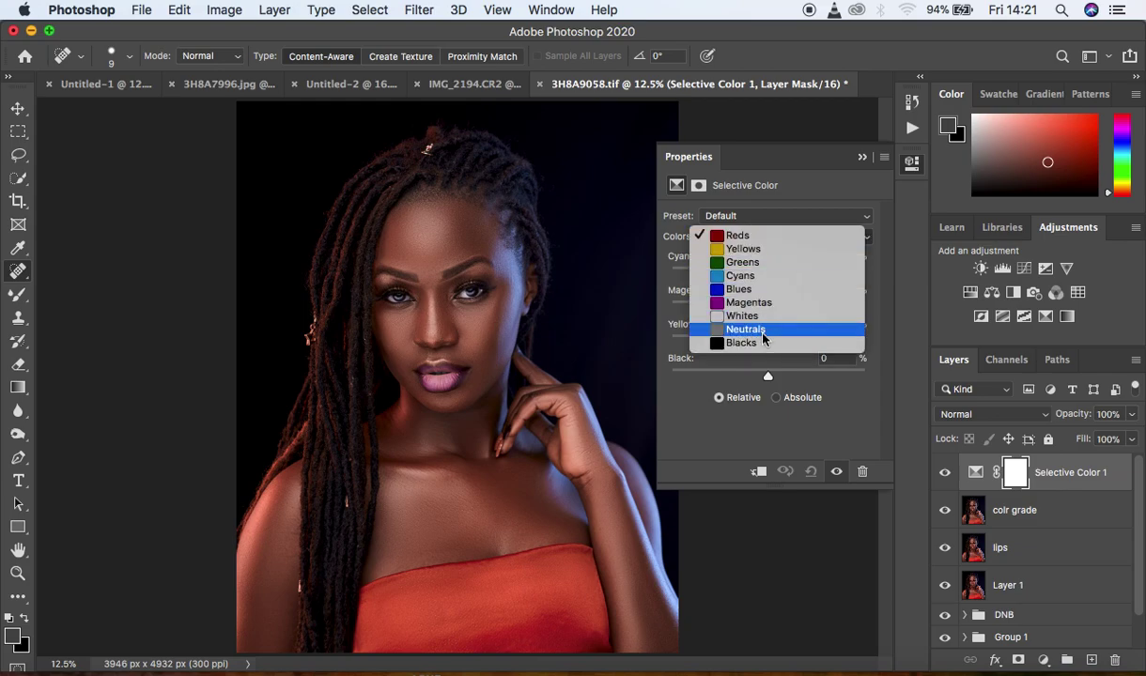
{"action": "left_click", "coordinate": [736, 343]}
{"action": "left_click_drag", "start_coordinate": [768, 378], "coordinate": [760, 345]}
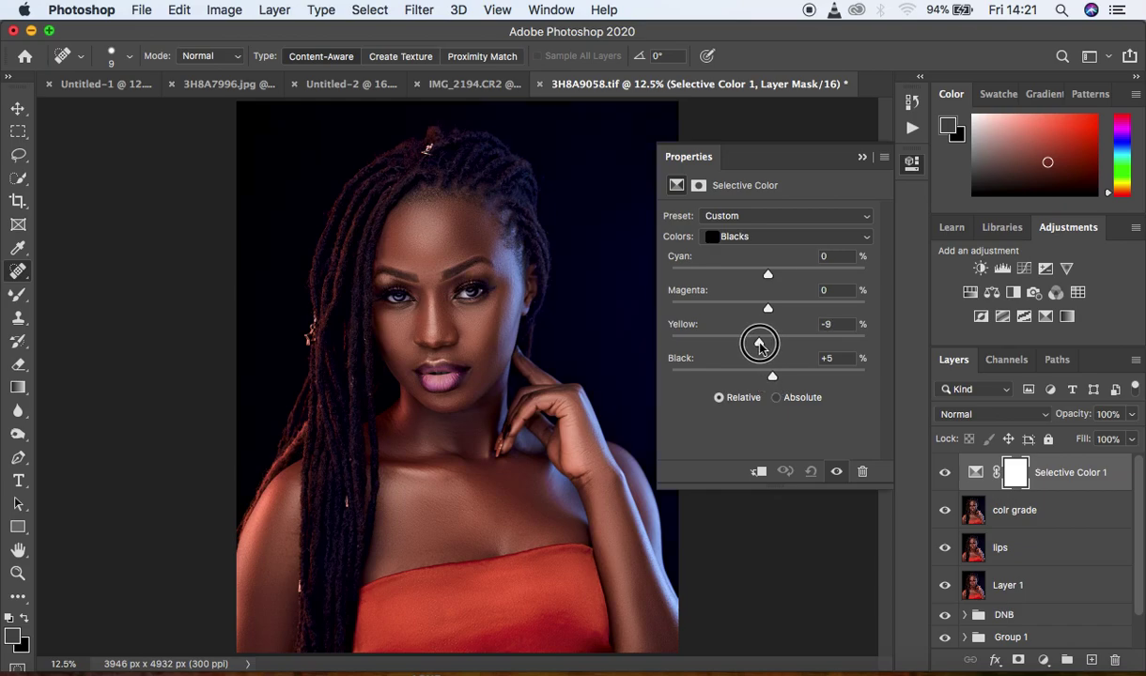
{"action": "left_click_drag", "start_coordinate": [760, 346], "coordinate": [759, 345]}
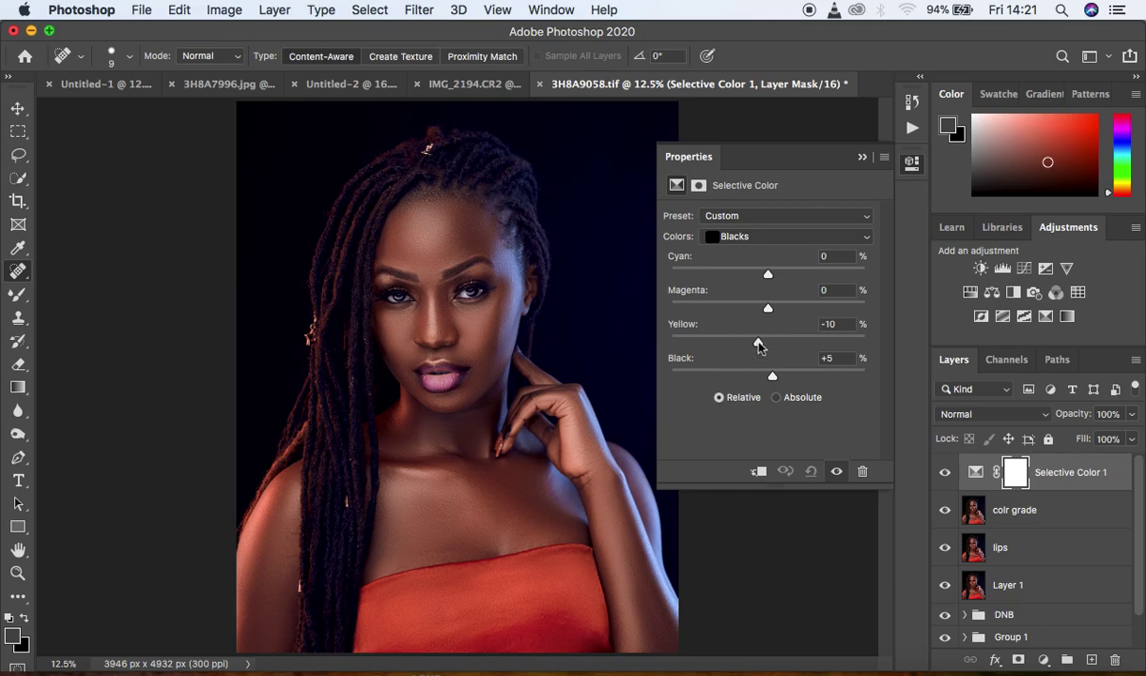
Compare the portrait with and without the Selective Color adjustment.
{"action": "left_click", "coordinate": [945, 473]}
{"action": "left_click", "coordinate": [945, 473]}
{"action": "left_click", "coordinate": [945, 474]}
{"action": "left_click", "coordinate": [945, 474]}
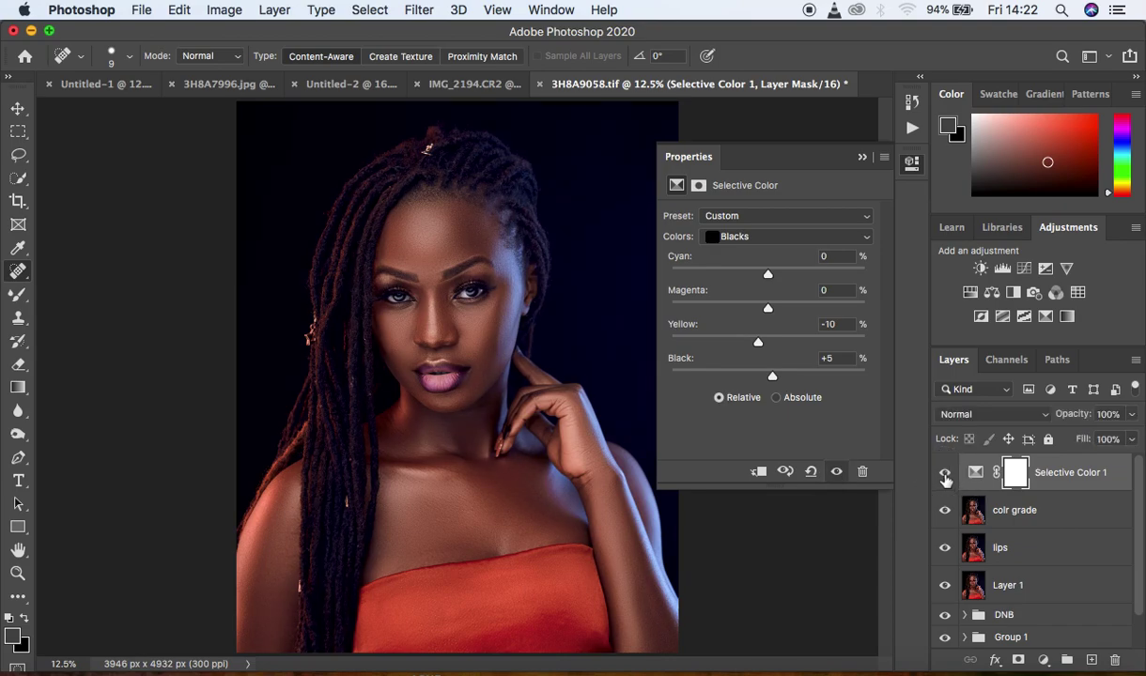
{"action": "left_click", "coordinate": [945, 474]}
{"action": "left_click", "coordinate": [945, 474]}
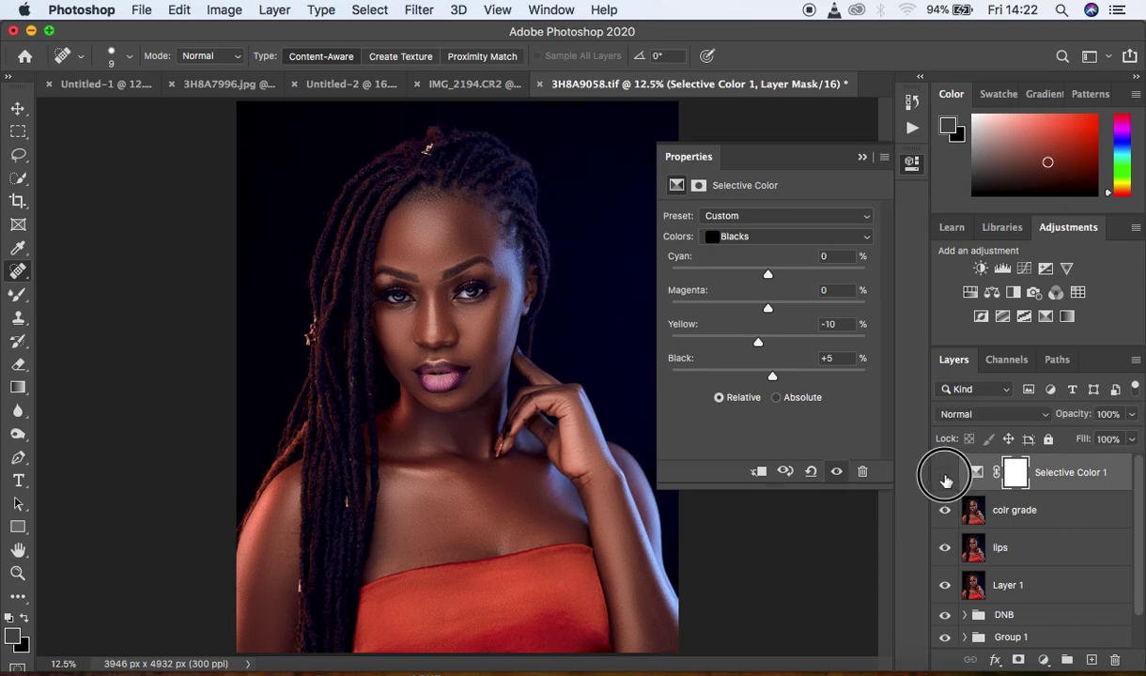
{"action": "left_click", "coordinate": [945, 473]}
In the Selective Color adjustment, set Yellow to -6% for Blacks and Magenta to -2% for Reds.
{"action": "left_click_drag", "start_coordinate": [758, 342], "coordinate": [761, 345]}
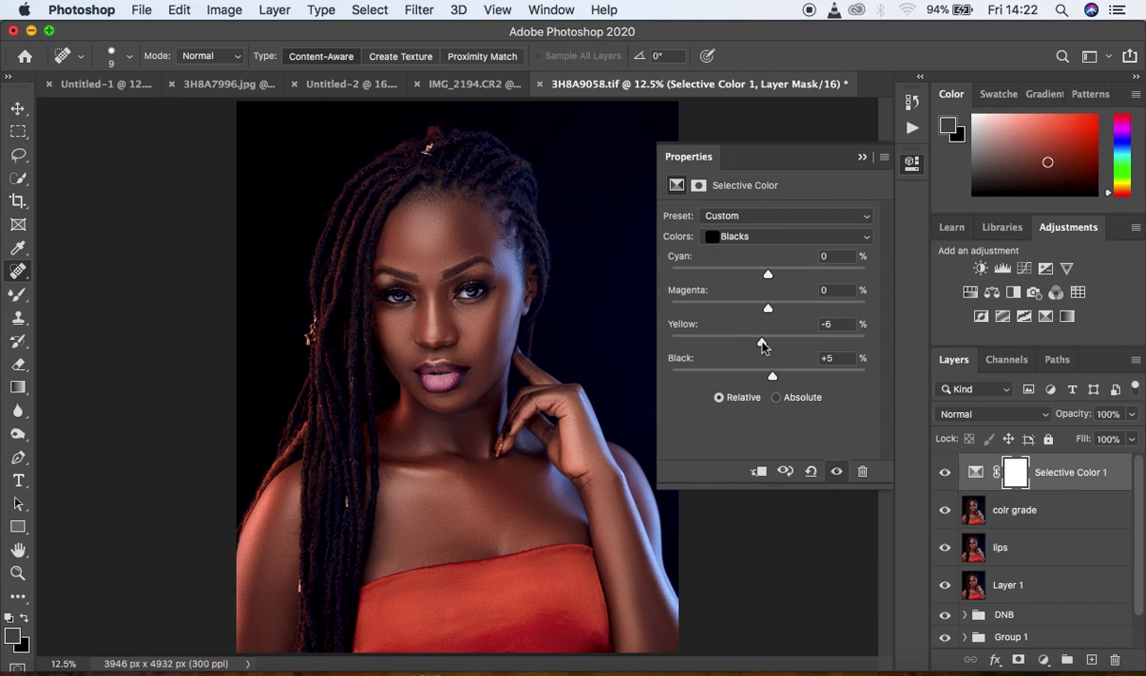
{"action": "left_click", "coordinate": [766, 238]}
{"action": "left_click", "coordinate": [714, 124]}
{"action": "left_click_drag", "start_coordinate": [766, 310], "coordinate": [766, 313]}
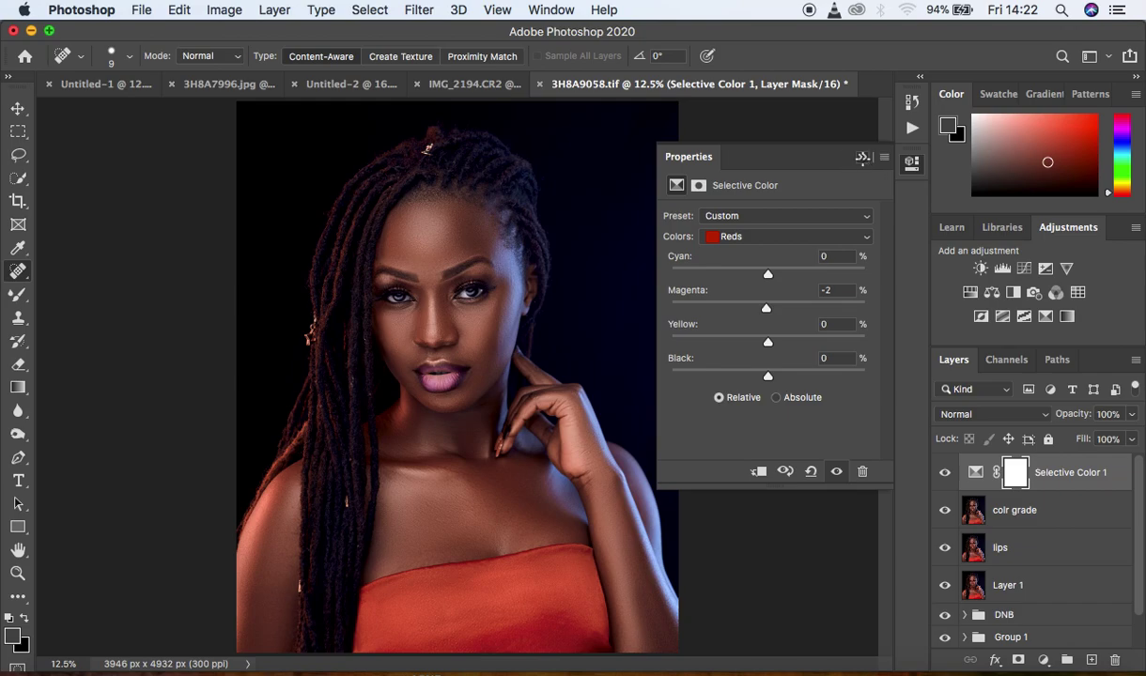
{"action": "left_click", "coordinate": [862, 158]}
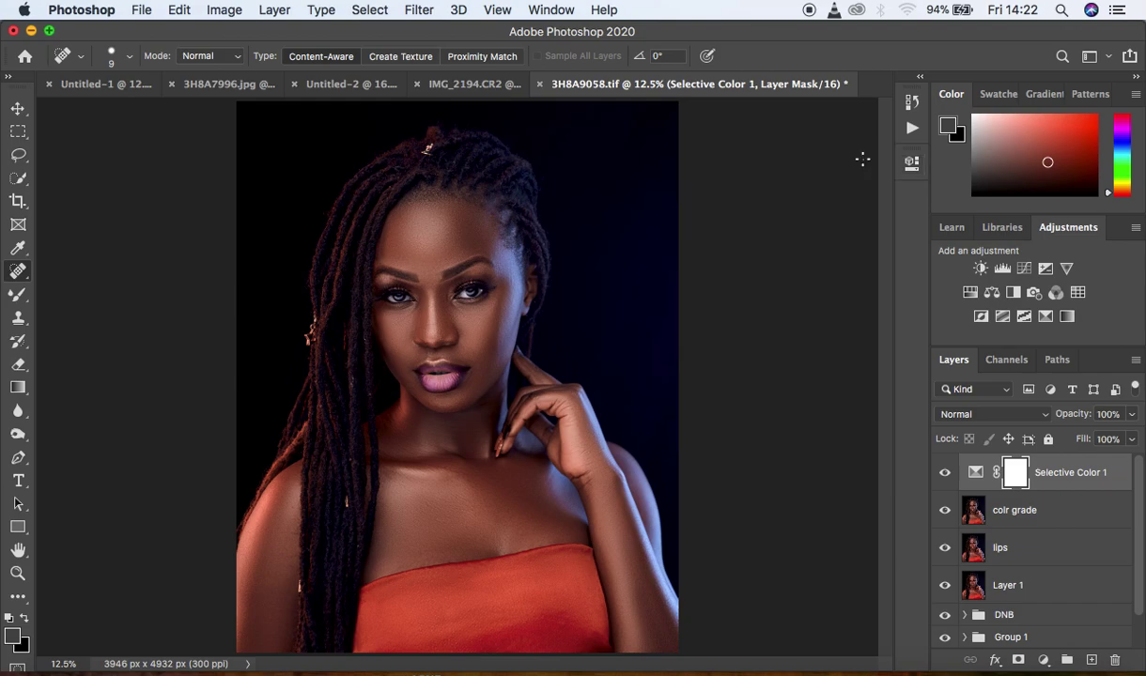
Add a Photo Filter adjustment layer with Cooling Filter (82) and lower its density.
{"action": "left_click", "coordinate": [1042, 661]}
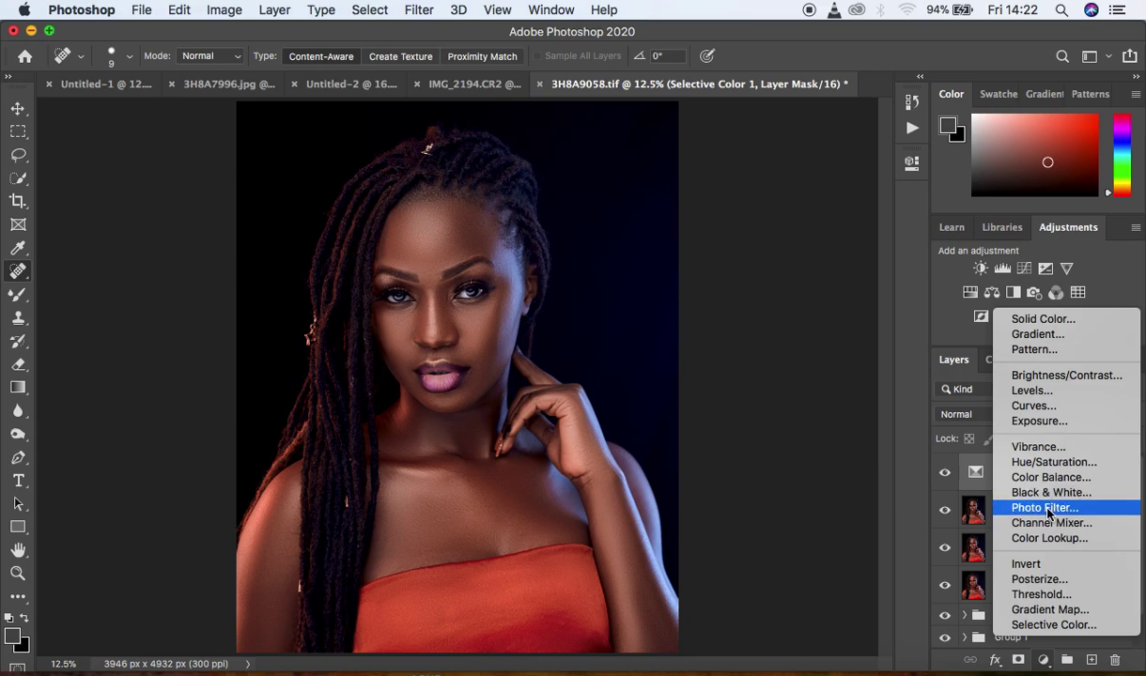
{"action": "left_click", "coordinate": [873, 351]}
{"action": "left_click", "coordinate": [765, 215]}
{"action": "left_click", "coordinate": [790, 282]}
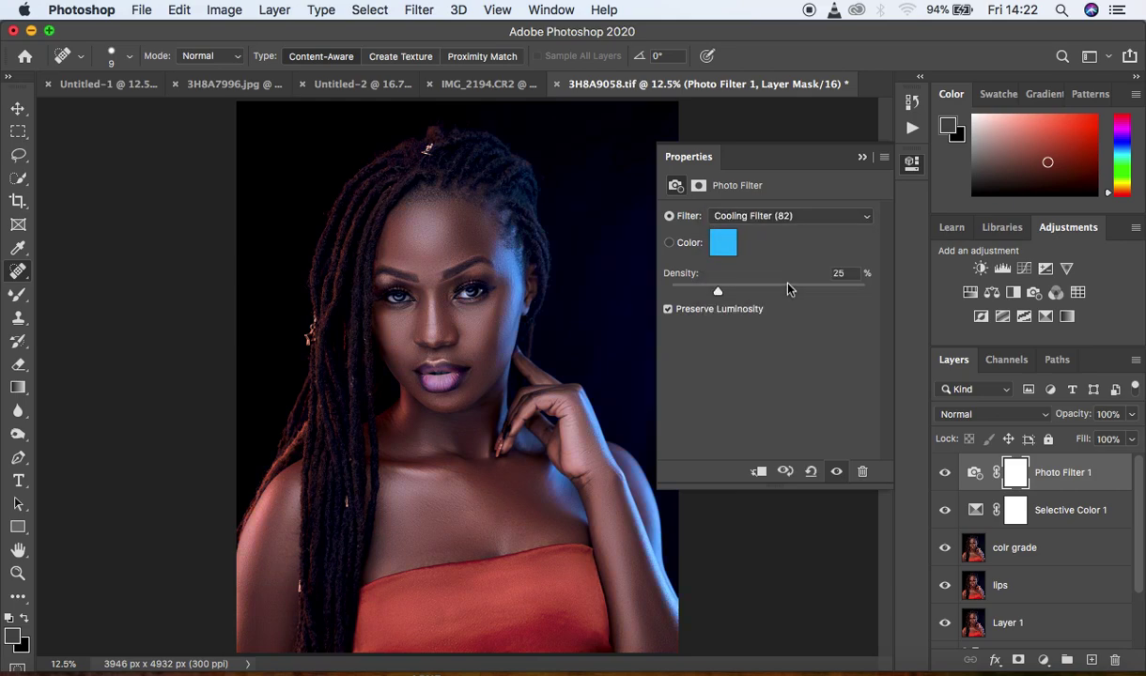
{"action": "left_click_drag", "start_coordinate": [724, 295], "coordinate": [672, 296]}
{"action": "left_click", "coordinate": [861, 157]}
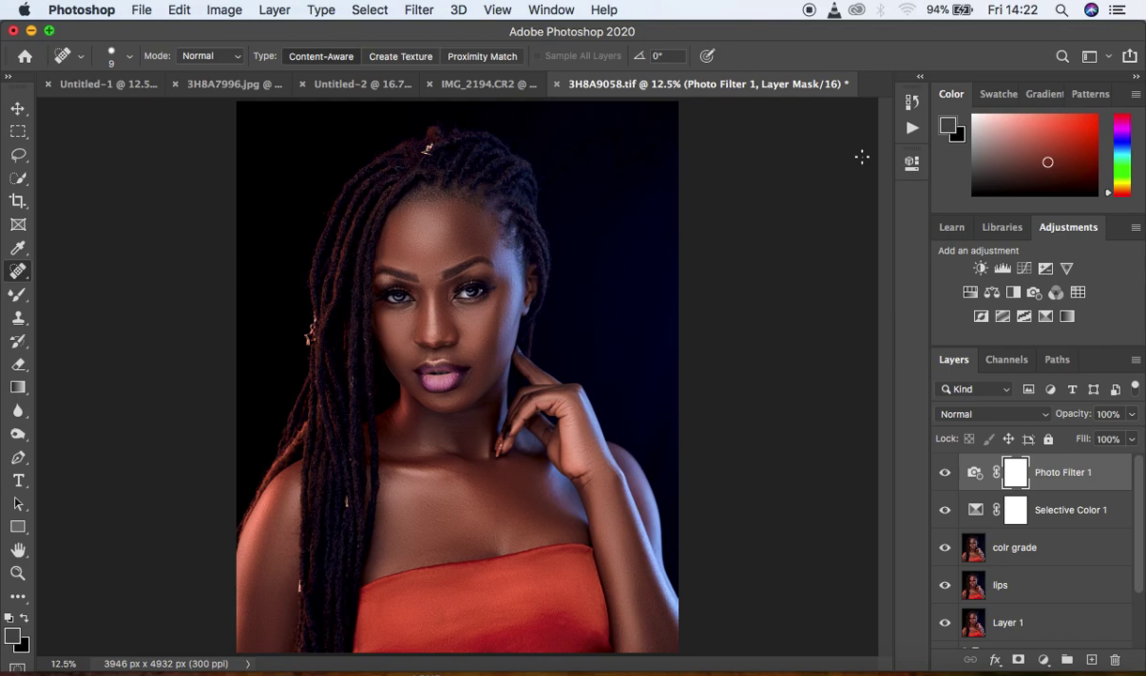
Compare the finished portrait with the original by repeatedly toggling the visibility of every layer except Background.
{"action": "left_click_drag", "start_coordinate": [1136, 537], "coordinate": [1141, 591]}
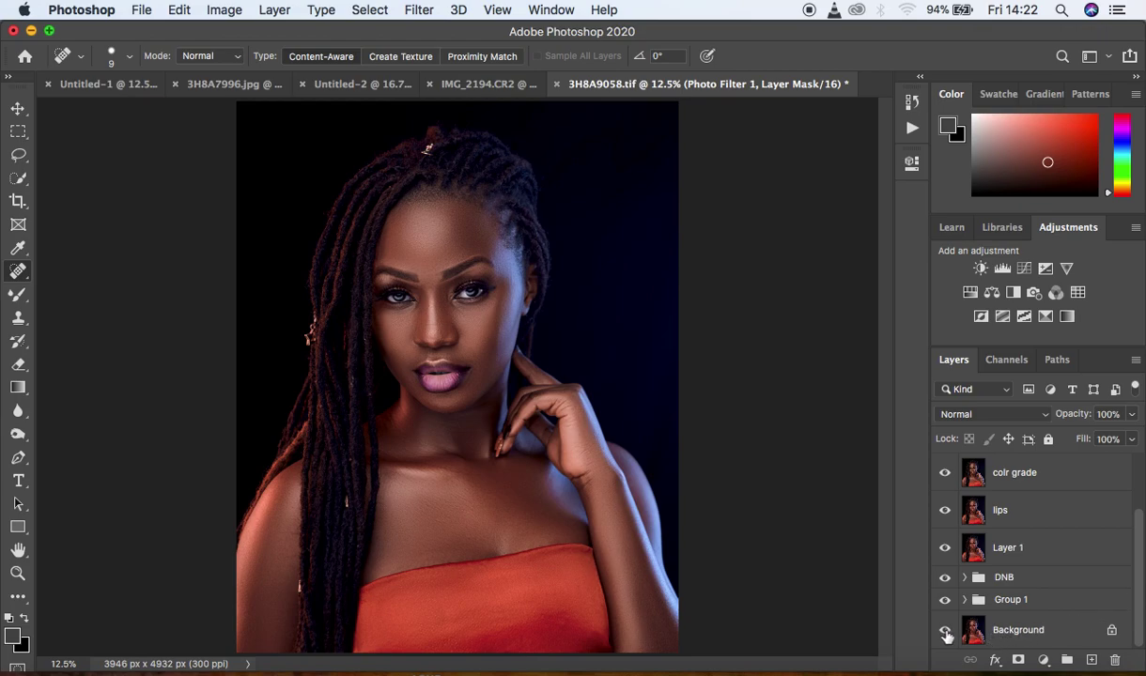
{"action": "left_click", "coordinate": [945, 631], "text": "alt"}
{"action": "left_click", "coordinate": [945, 632], "text": "alt"}
{"action": "left_click", "coordinate": [945, 633], "text": "alt"}
{"action": "left_click", "coordinate": [945, 634], "text": "alt"}
{"action": "left_click", "coordinate": [945, 633], "text": "alt"}
{"action": "left_click", "coordinate": [945, 633], "text": "alt"}
{"action": "left_click", "coordinate": [945, 633], "text": "alt"}
{"action": "left_click", "coordinate": [945, 633], "text": "alt"}
{"action": "left_click", "coordinate": [945, 633], "text": "alt"}
{"action": "left_click", "coordinate": [945, 633], "text": "alt"}
{"action": "left_click", "coordinate": [945, 633], "text": "alt"}
{"action": "left_click", "coordinate": [945, 633], "text": "alt"}
{"action": "left_click", "coordinate": [945, 633], "text": "alt"}
{"action": "left_click", "coordinate": [945, 634], "text": "alt"}
{"action": "left_click", "coordinate": [945, 633], "text": "alt"}
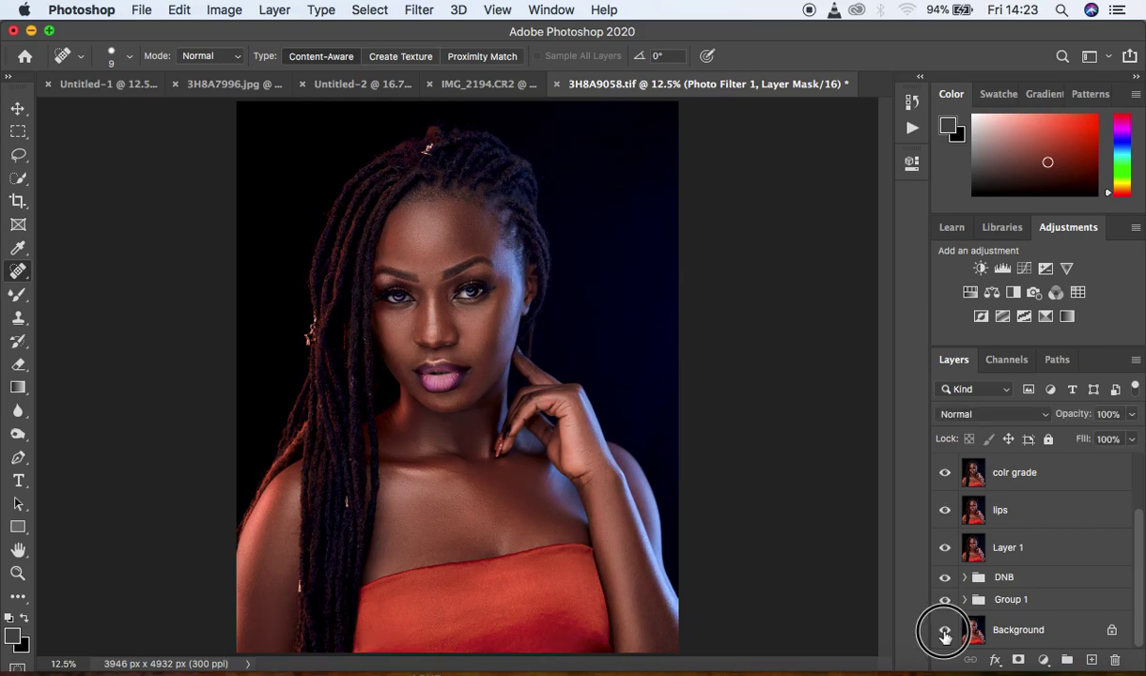
{"action": "left_click", "coordinate": [945, 634], "text": "alt"}
{"action": "left_click", "coordinate": [945, 634], "text": "alt"}
{"action": "left_click", "coordinate": [945, 633], "text": "alt"}
{"action": "left_click", "coordinate": [945, 633], "text": "alt"}
{"action": "left_click", "coordinate": [945, 633], "text": "alt"}
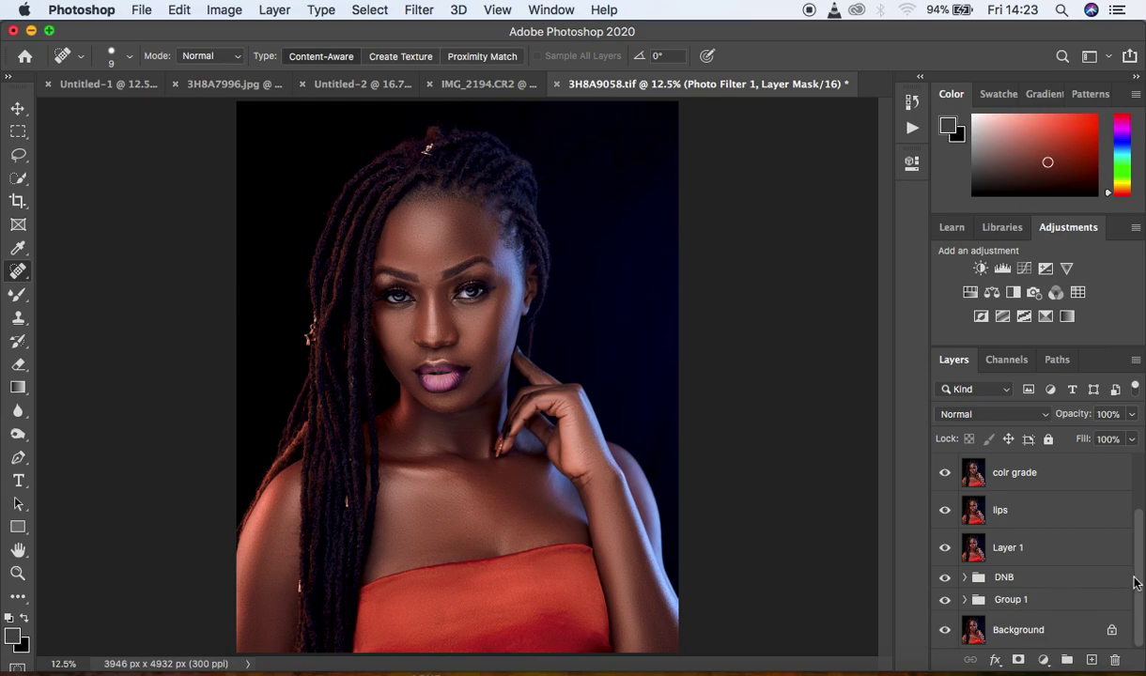
Hide the Photo Filter, Selective Color, colr grade, lips, Layer 1, DNB and Group 1 layers so only Background is shown.
{"action": "left_click_drag", "start_coordinate": [1136, 582], "coordinate": [1139, 494]}
{"action": "left_click", "coordinate": [945, 477]}
{"action": "left_click", "coordinate": [945, 510]}
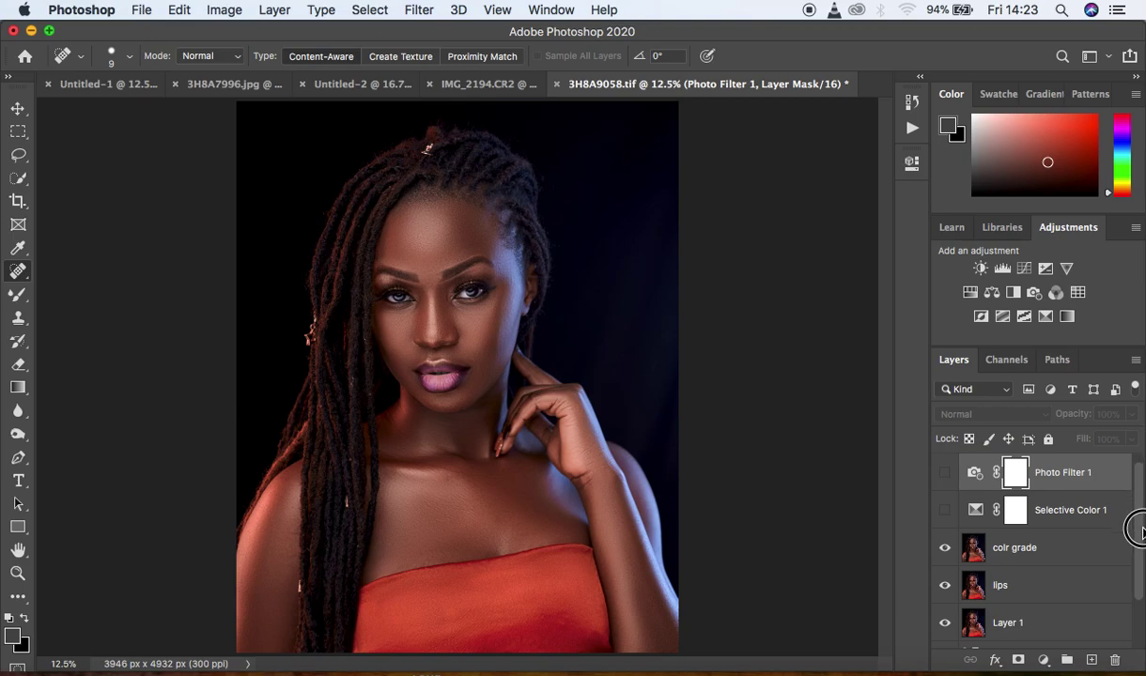
{"action": "left_click_drag", "start_coordinate": [1140, 508], "coordinate": [1136, 583]}
{"action": "left_click", "coordinate": [945, 472]}
{"action": "left_click", "coordinate": [945, 511]}
{"action": "left_click_drag", "start_coordinate": [946, 550], "coordinate": [943, 611]}
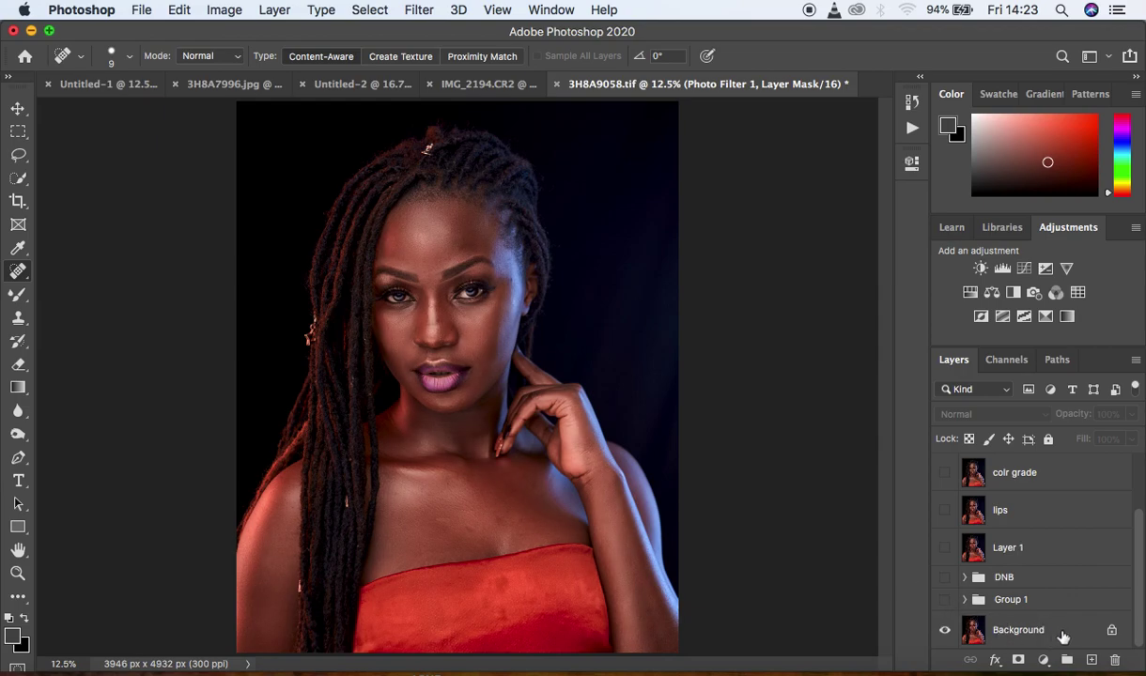
Show Group 1 and DNB again in turn, toggling each to compare its retouching effect on the portrait.
{"action": "left_click", "coordinate": [944, 602]}
{"action": "left_click", "coordinate": [945, 601]}
{"action": "left_click", "coordinate": [944, 601]}
{"action": "left_click", "coordinate": [943, 602]}
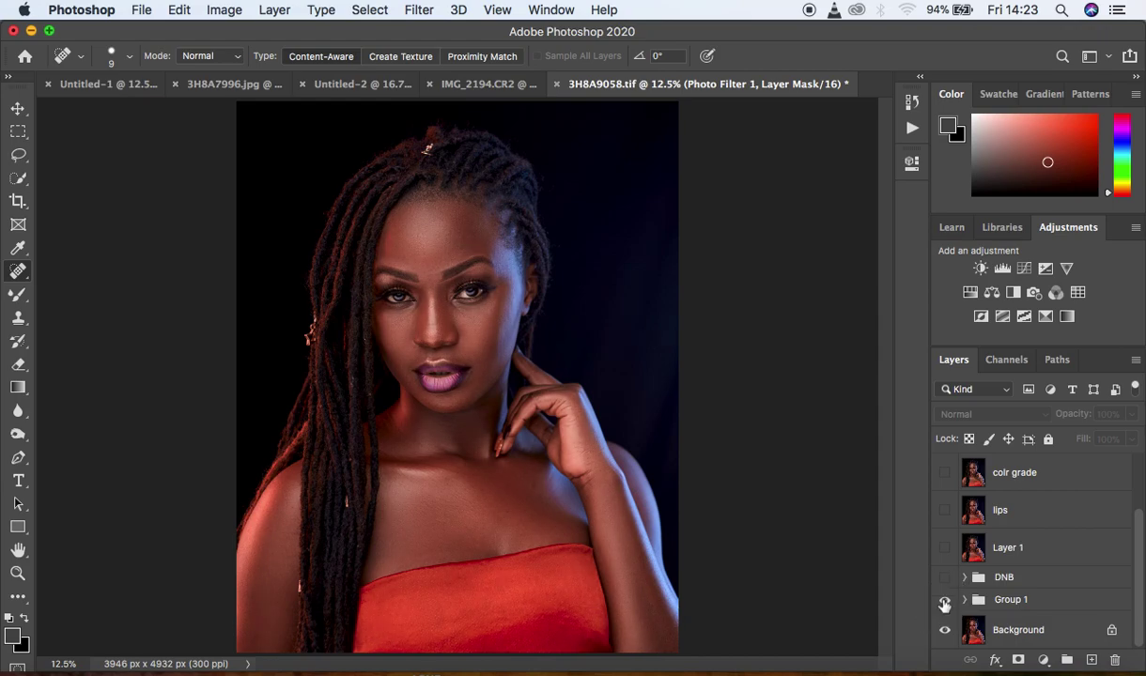
{"action": "left_click", "coordinate": [944, 580]}
{"action": "left_click", "coordinate": [944, 580]}
{"action": "left_click", "coordinate": [944, 580]}
Show Layer 1 and the lips layer again, toggling the lips layer to compare its effect.
{"action": "left_click", "coordinate": [946, 549]}
{"action": "left_click", "coordinate": [945, 510]}
{"action": "left_click", "coordinate": [945, 512]}
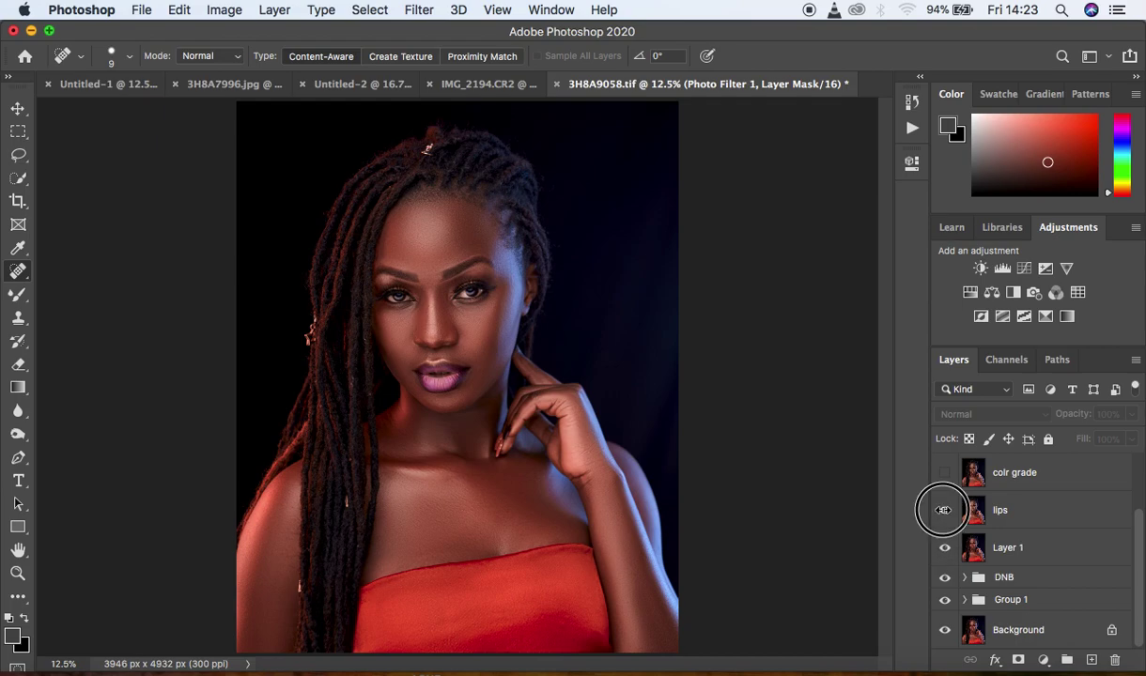
{"action": "left_click", "coordinate": [945, 512]}
Toggle the colr grade layer to compare the portrait with and without the grade, leaving the layer visible.
{"action": "left_click", "coordinate": [945, 474]}
{"action": "left_click", "coordinate": [946, 473]}
{"action": "left_click", "coordinate": [945, 473]}
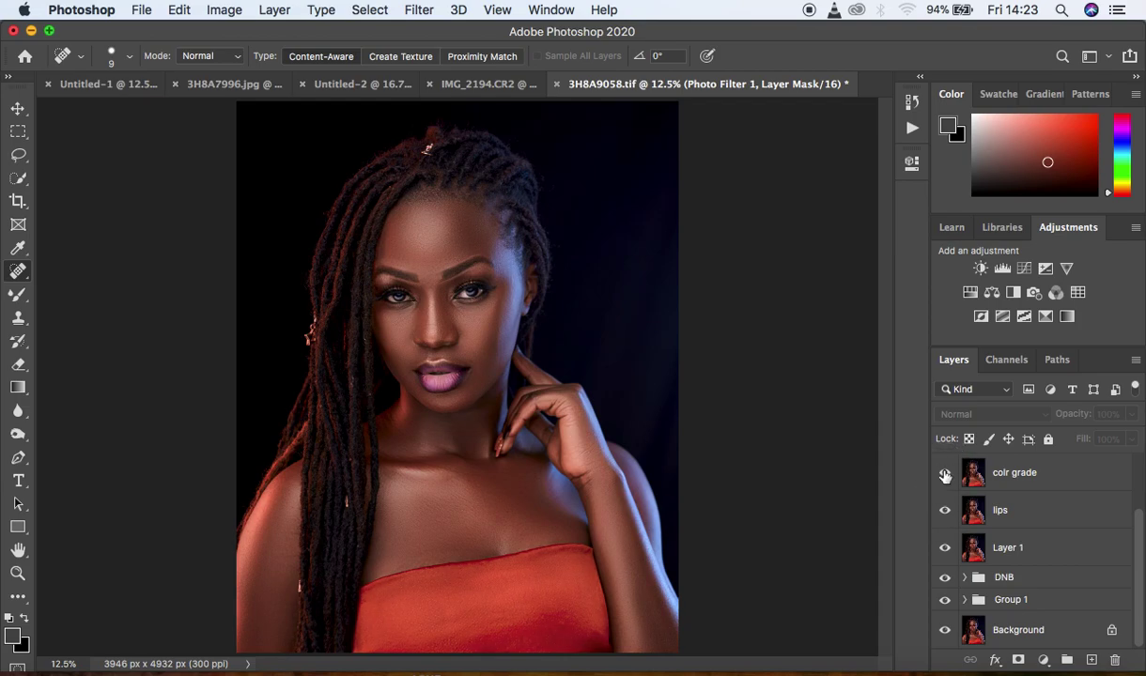
{"action": "left_click", "coordinate": [945, 474]}
{"action": "left_click", "coordinate": [945, 474]}
{"action": "left_click", "coordinate": [945, 475]}
{"action": "left_click", "coordinate": [945, 475]}
{"action": "left_click", "coordinate": [945, 476]}
{"action": "left_click", "coordinate": [945, 475]}
Toggle the Selective Color 1 adjustment to compare its effect on the portrait, leaving the adjustment visible.
{"action": "left_click_drag", "start_coordinate": [1139, 512], "coordinate": [1139, 487]}
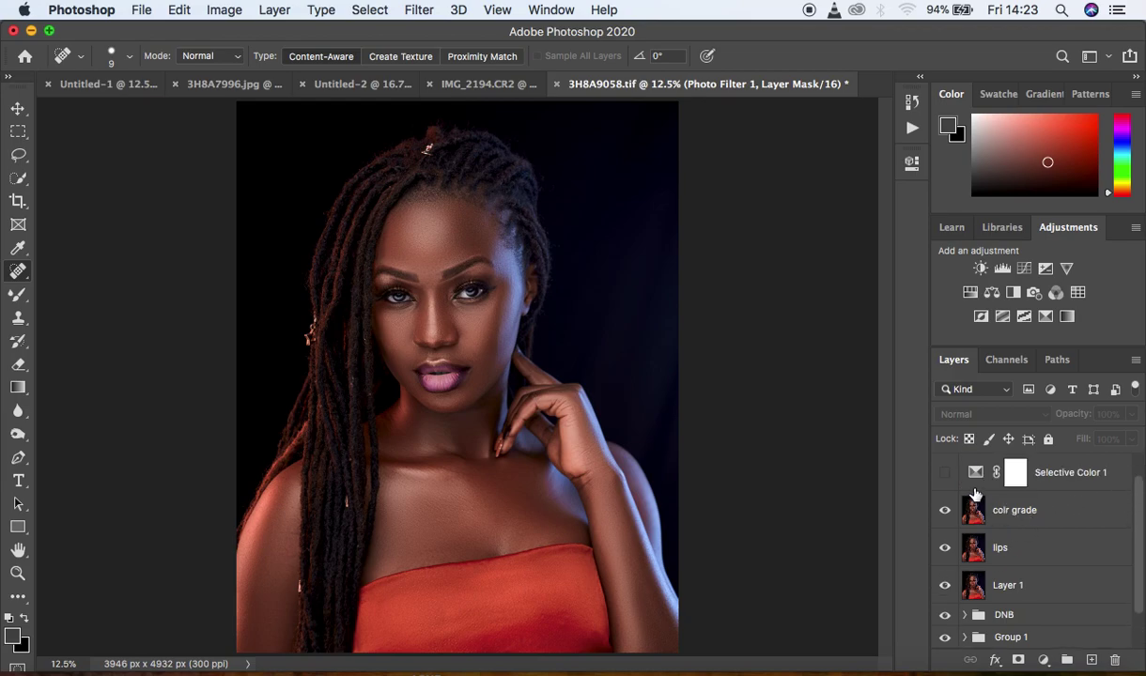
{"action": "left_click", "coordinate": [945, 473]}
{"action": "left_click", "coordinate": [945, 474]}
{"action": "left_click", "coordinate": [945, 474]}
{"action": "left_click", "coordinate": [945, 474]}
{"action": "left_click", "coordinate": [945, 475]}
{"action": "left_click", "coordinate": [945, 474]}
{"action": "left_click", "coordinate": [946, 474]}
{"action": "left_click", "coordinate": [946, 475]}
{"action": "left_click", "coordinate": [946, 475]}
{"action": "left_click", "coordinate": [946, 476]}
{"action": "left_click", "coordinate": [947, 476]}
{"action": "left_click", "coordinate": [946, 475]}
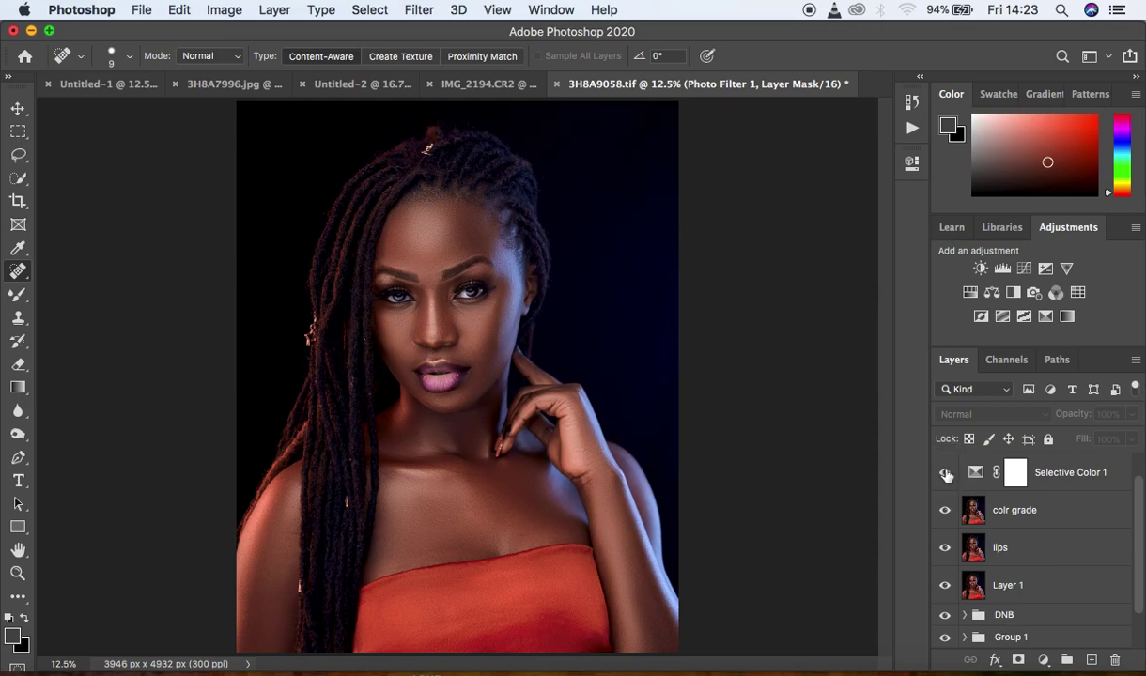
Compare the portrait without the Photo Filter against the original Background image, leaving the edited layers visible.
{"action": "key", "text": "super+minus"}
{"action": "key", "text": "super+plus"}
{"action": "scroll", "coordinate": [1139, 549], "scroll_direction": "down", "scroll_amount": 2}
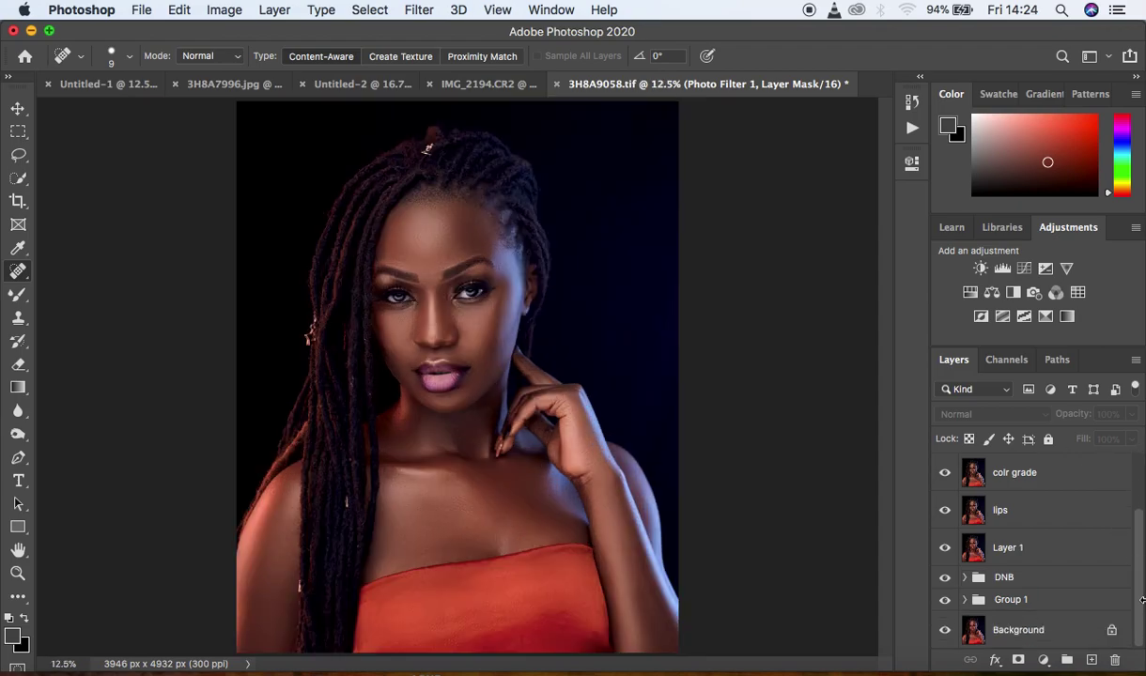
{"action": "left_click", "coordinate": [945, 630], "text": "alt"}
{"action": "left_click", "coordinate": [945, 630], "text": "alt"}
{"action": "left_click", "coordinate": [945, 630], "text": "alt"}
{"action": "left_click", "coordinate": [946, 632], "text": "alt"}
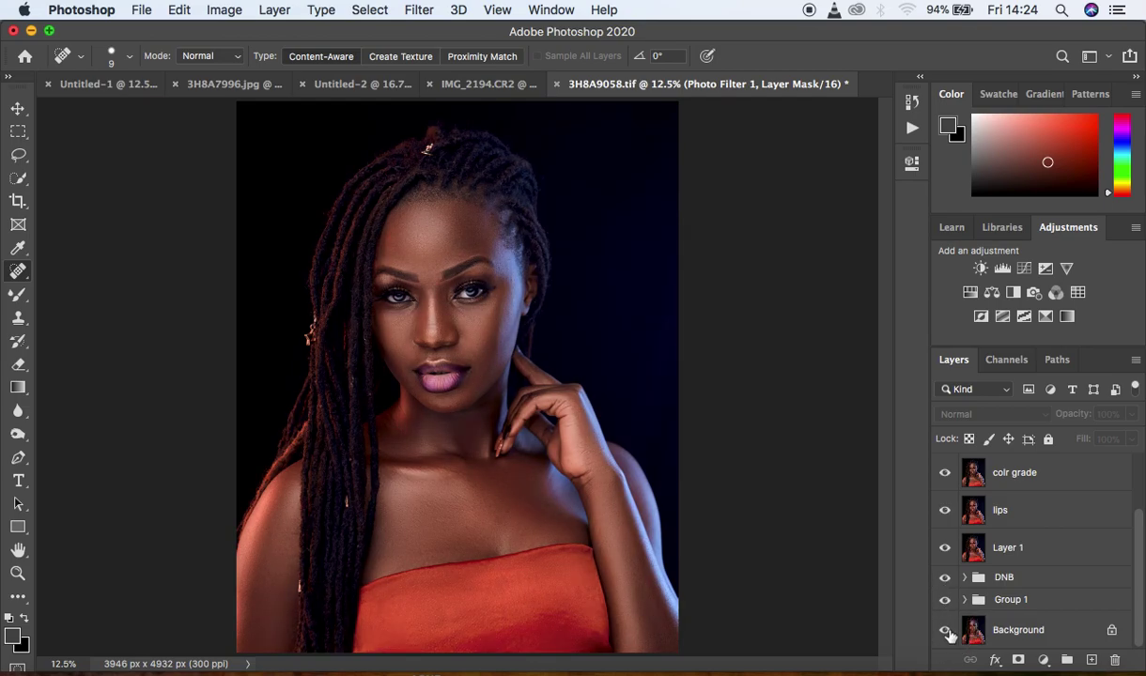